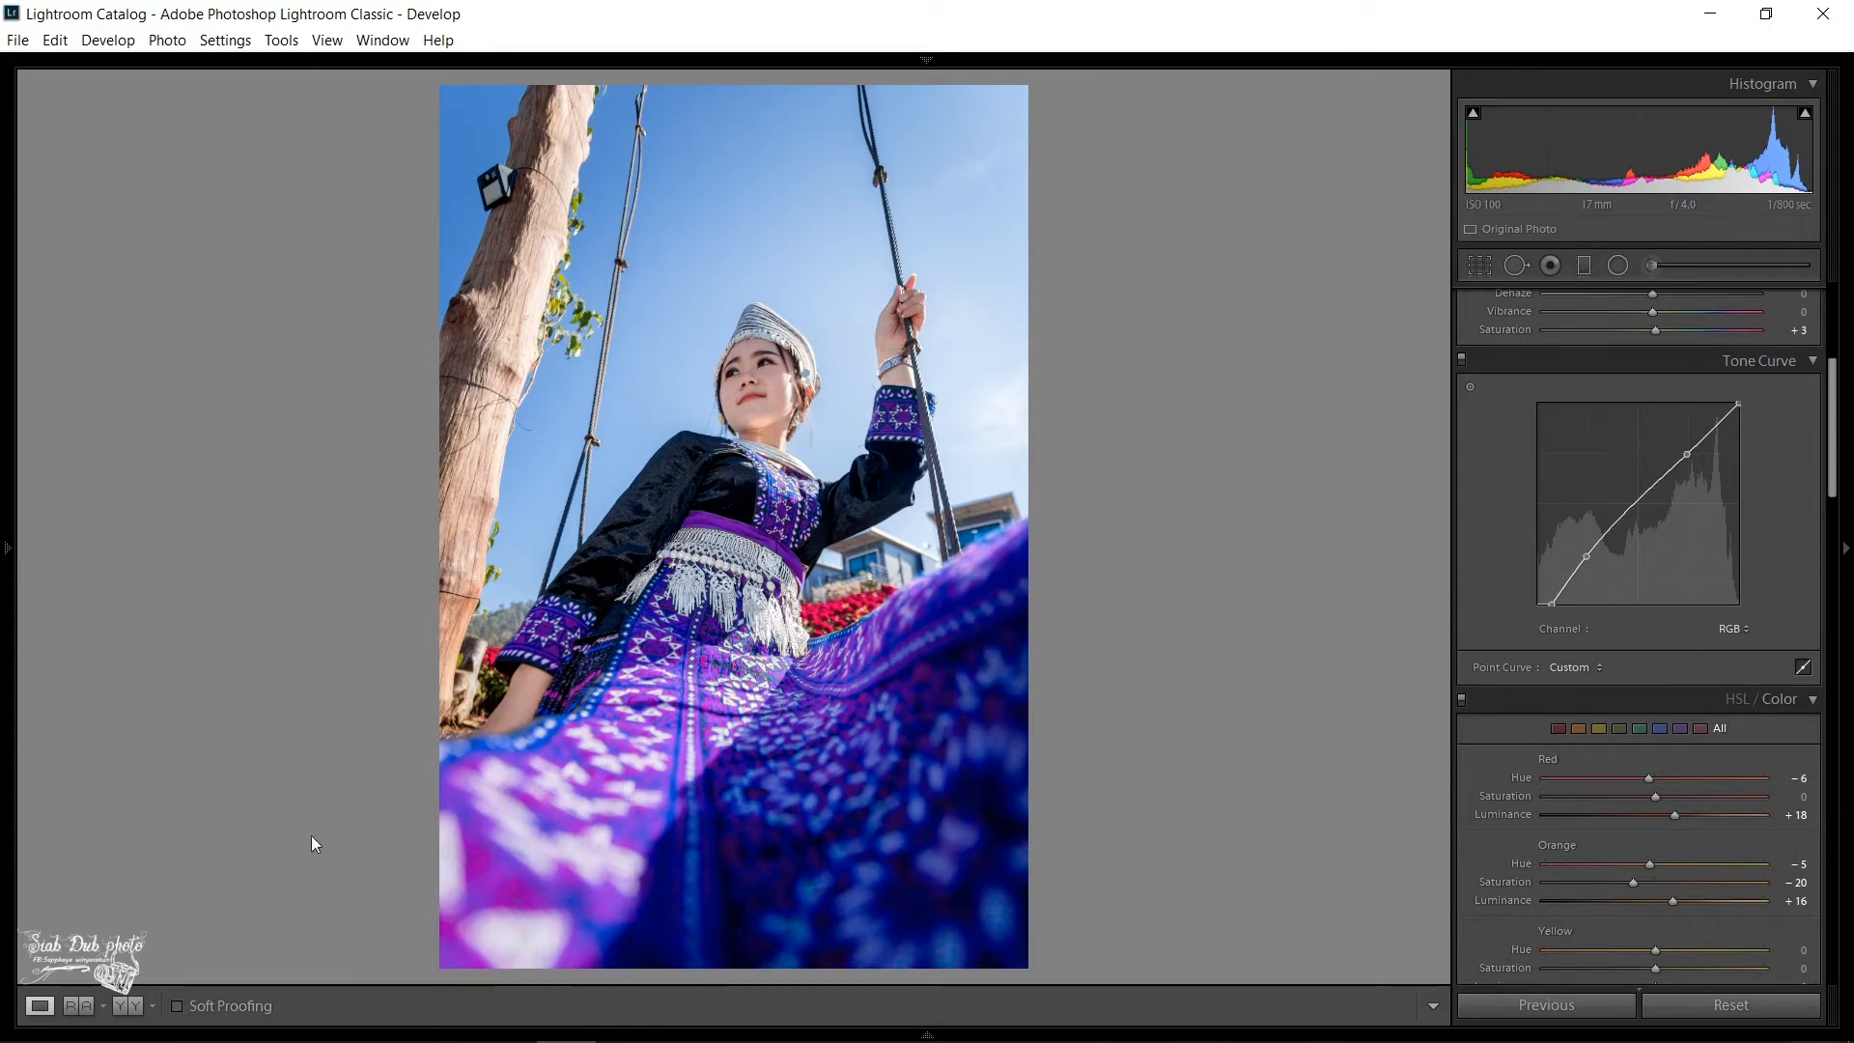
- Compare the photo before and after editing side by side, checking the face up close, and return to the single-photo view
click(127, 1006)
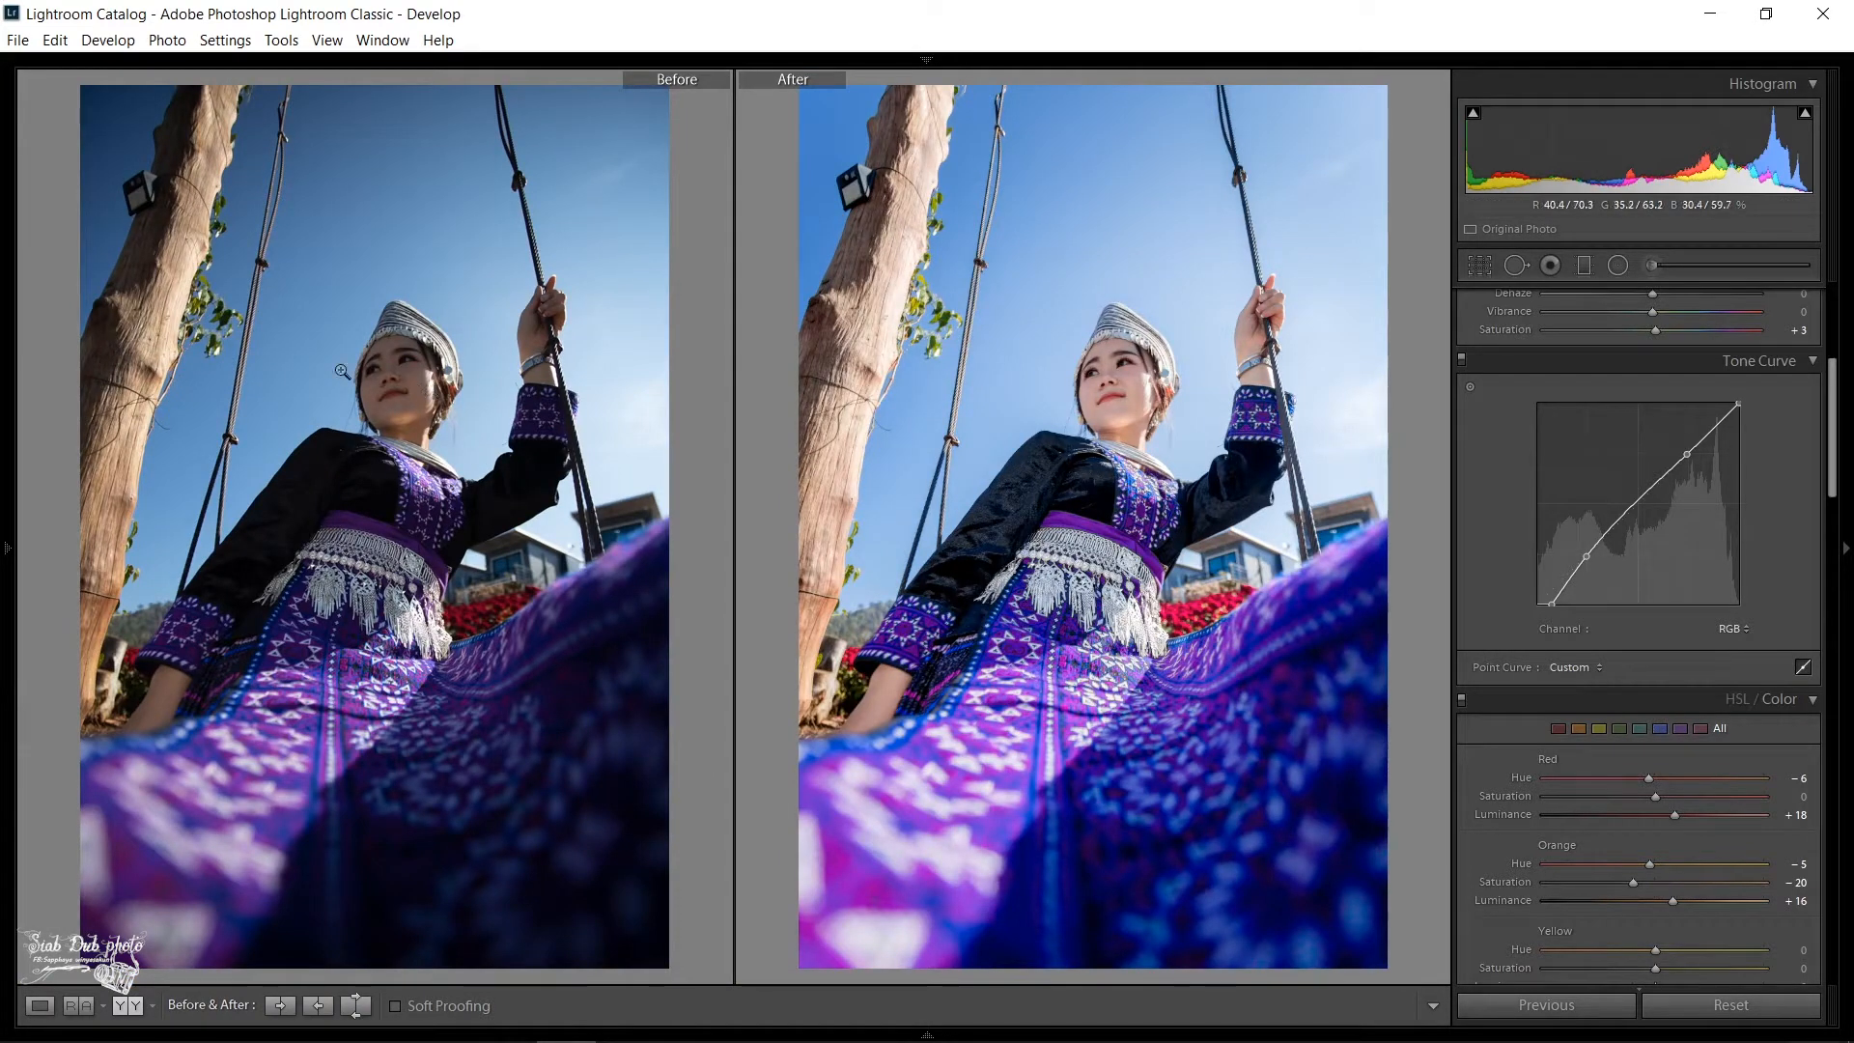
click(414, 394)
click(397, 375)
click(40, 1005)
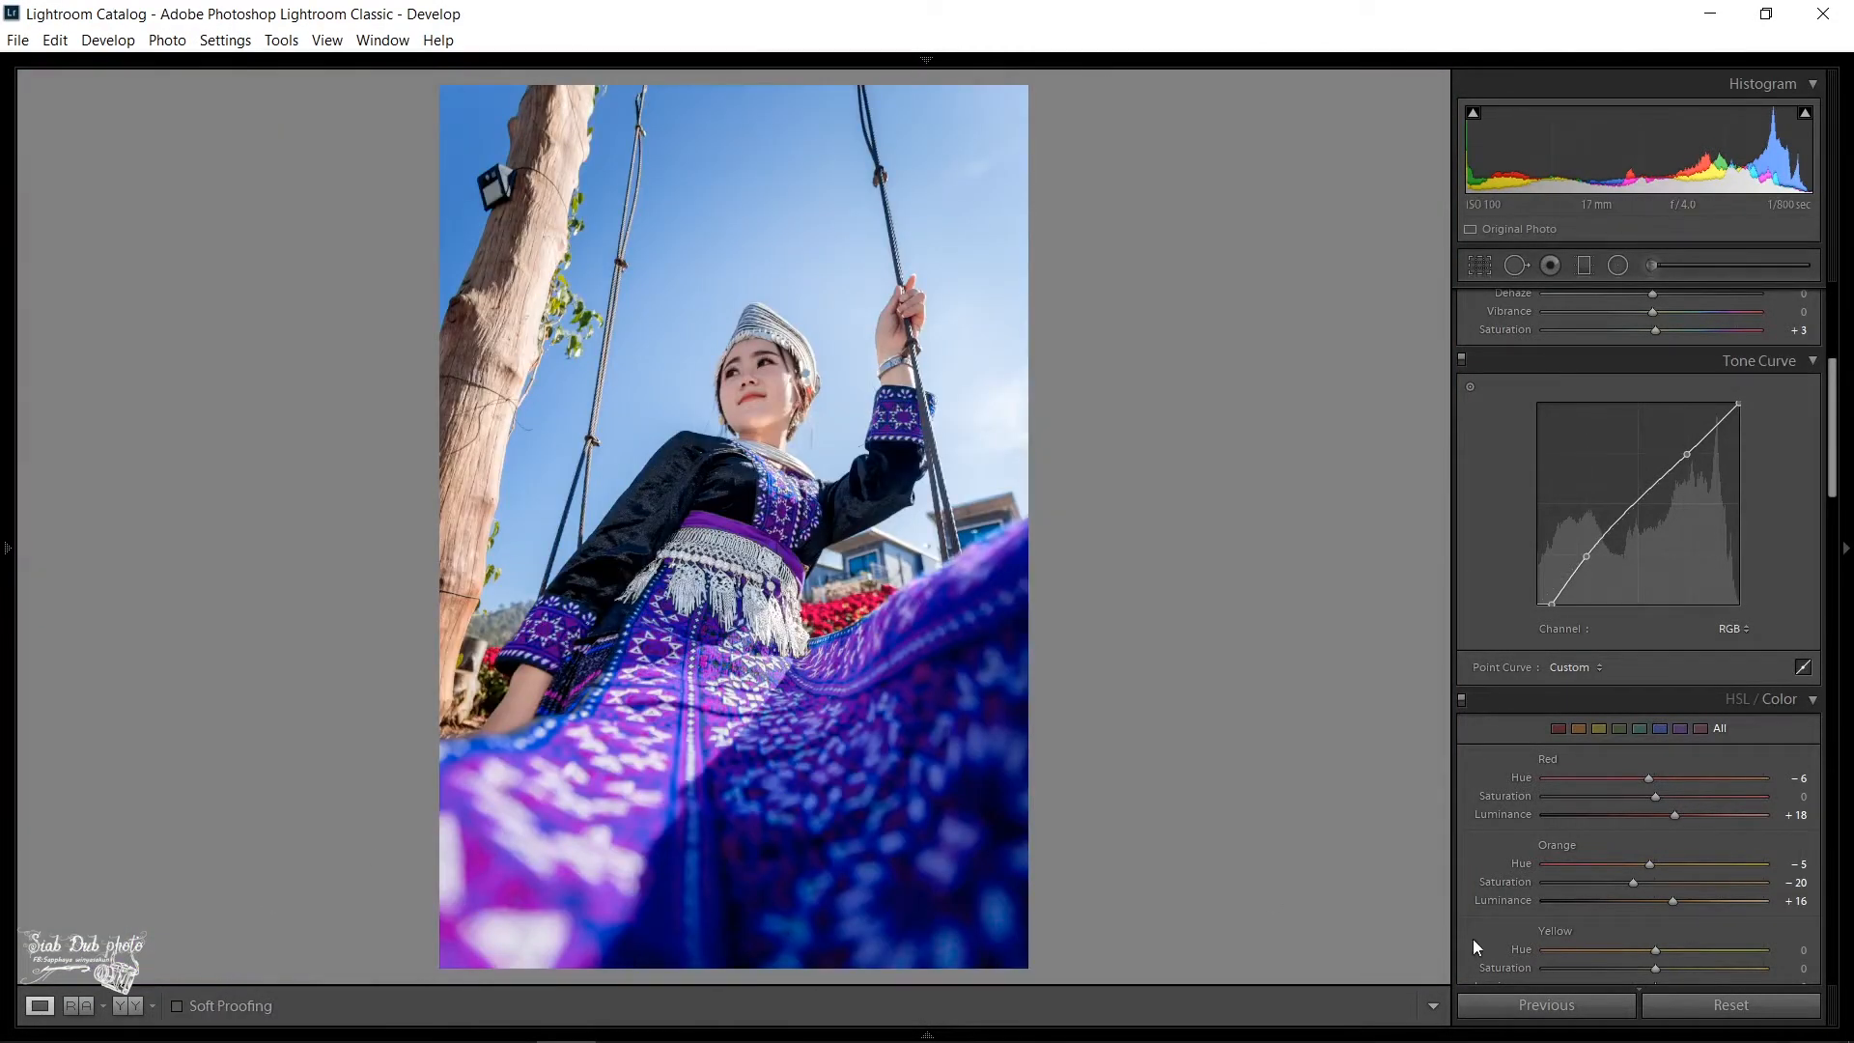
- Reset all develop adjustments on the photo and raise the exposure to +1.28
click(1676, 998)
scroll(1593, 803, up, 5)
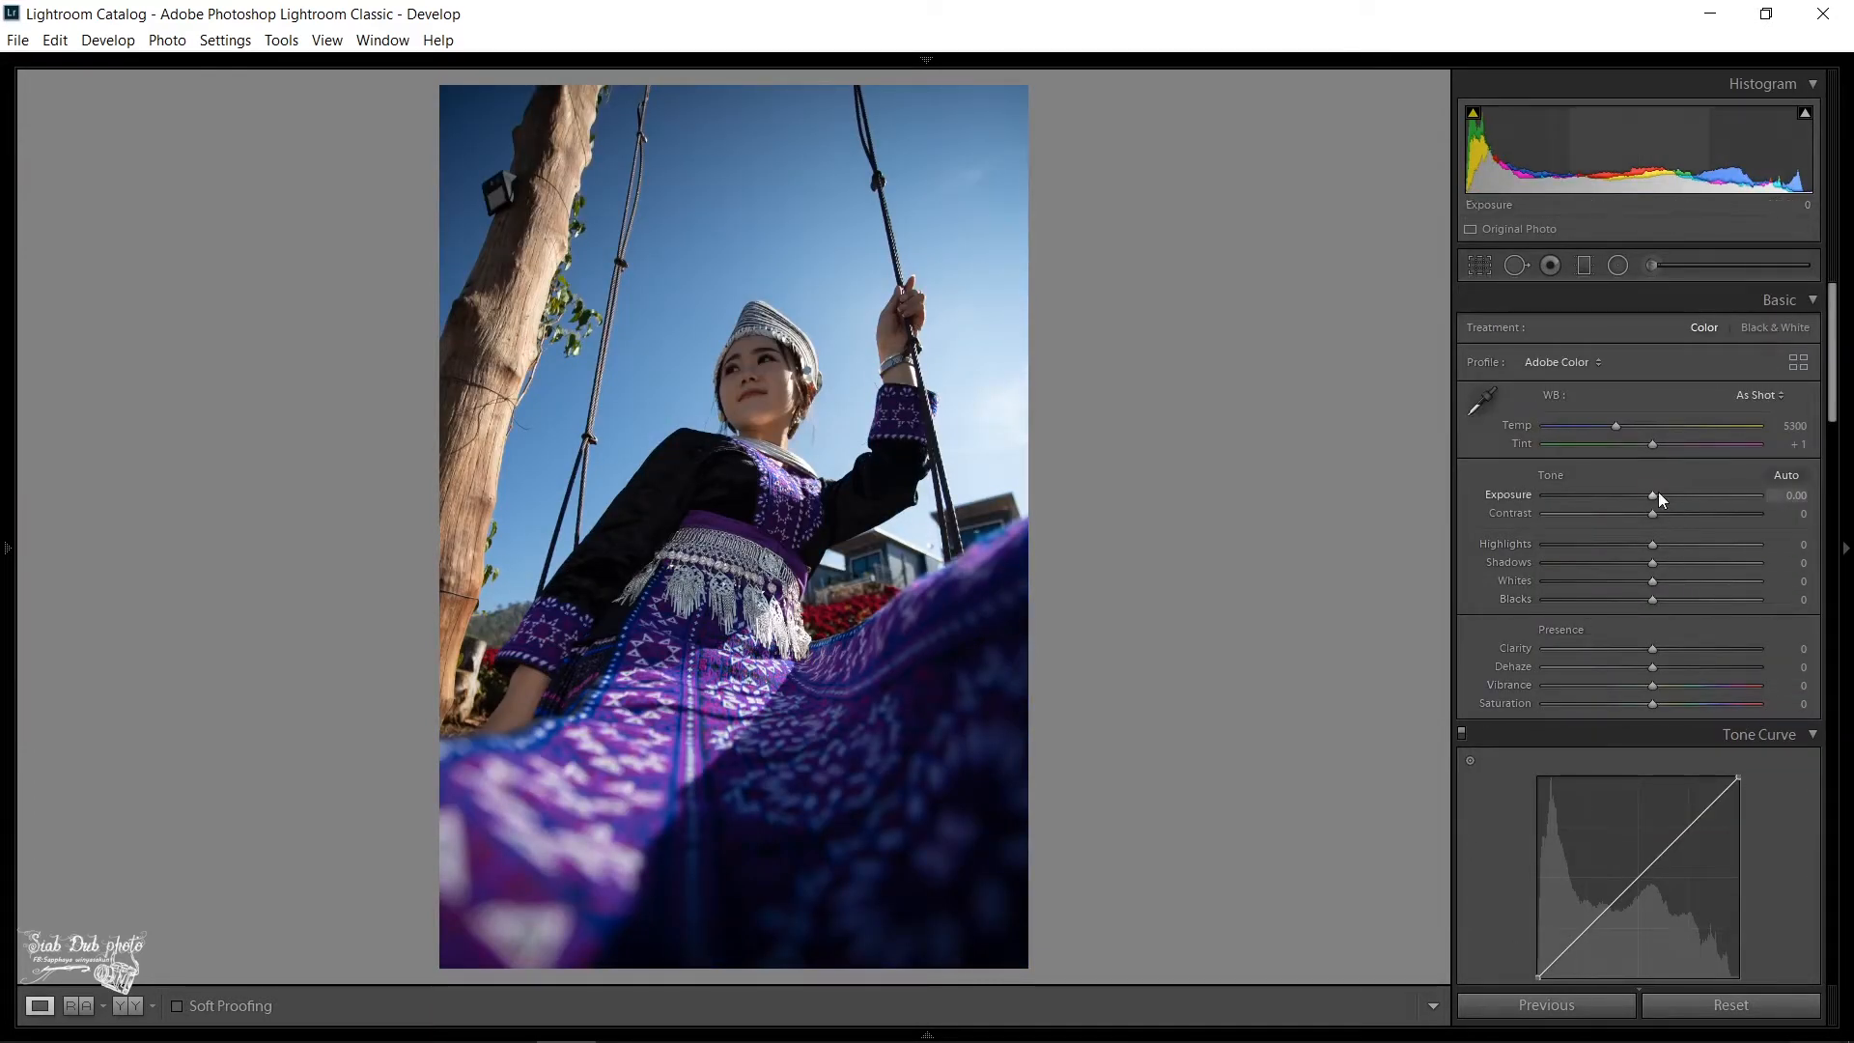
drag(1654, 494, 1653, 497)
key(Up)
key(Up)
key(Up)
key(Up)
key(Up)
key(Up)
key(Up)
key(Up)
key(Up)
key(Up)
key(Up)
key(Up)
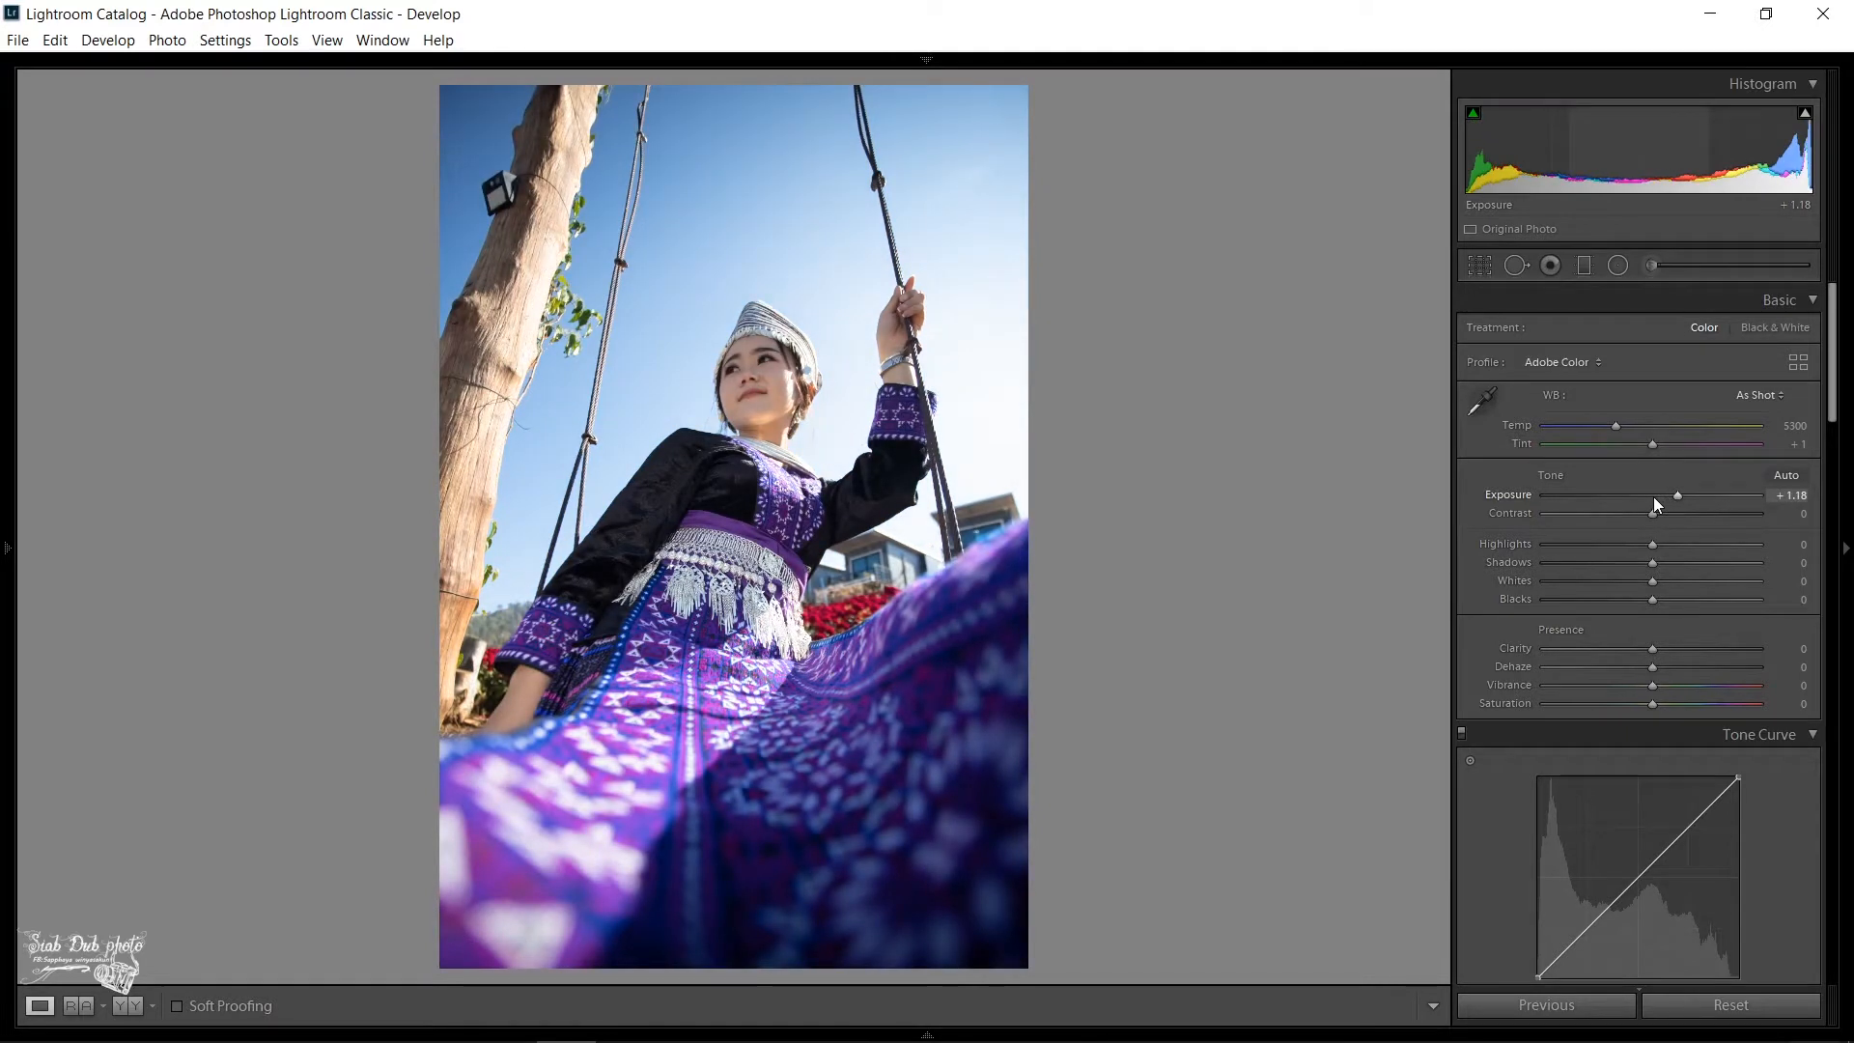
key(Up)
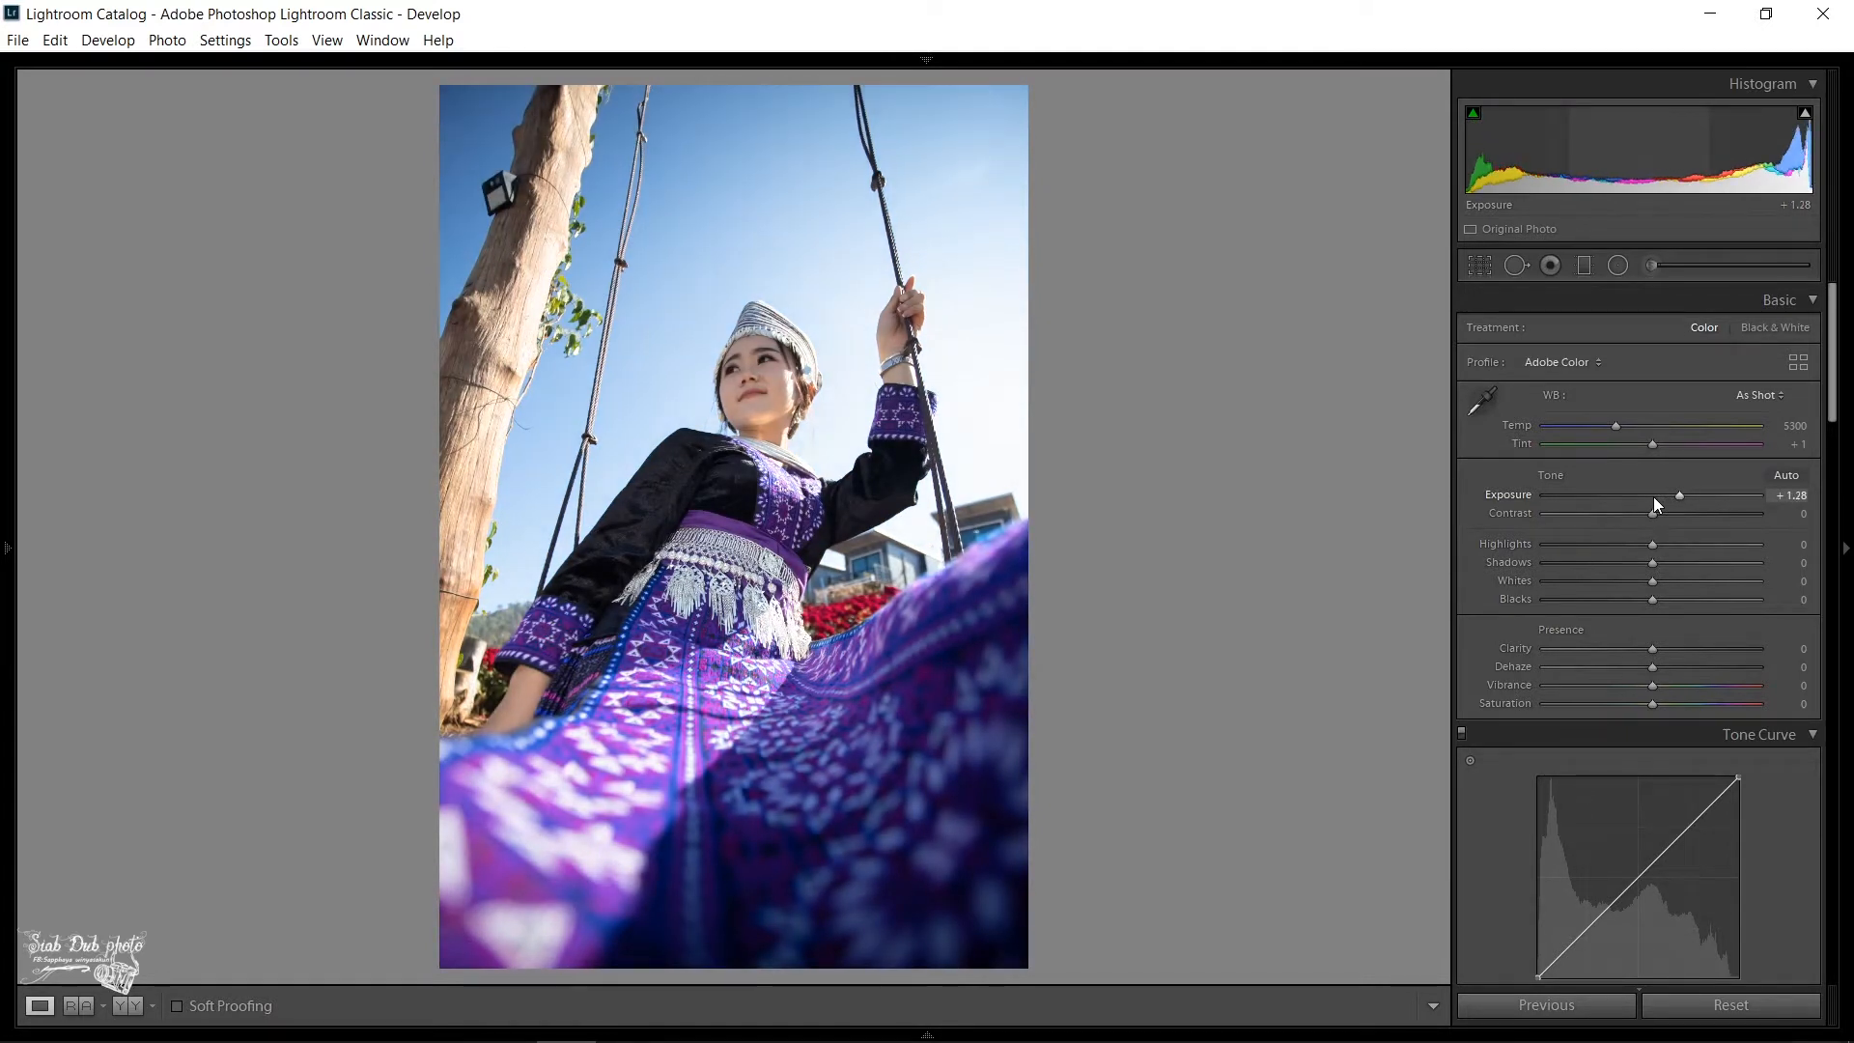
key(Up)
key(Down)
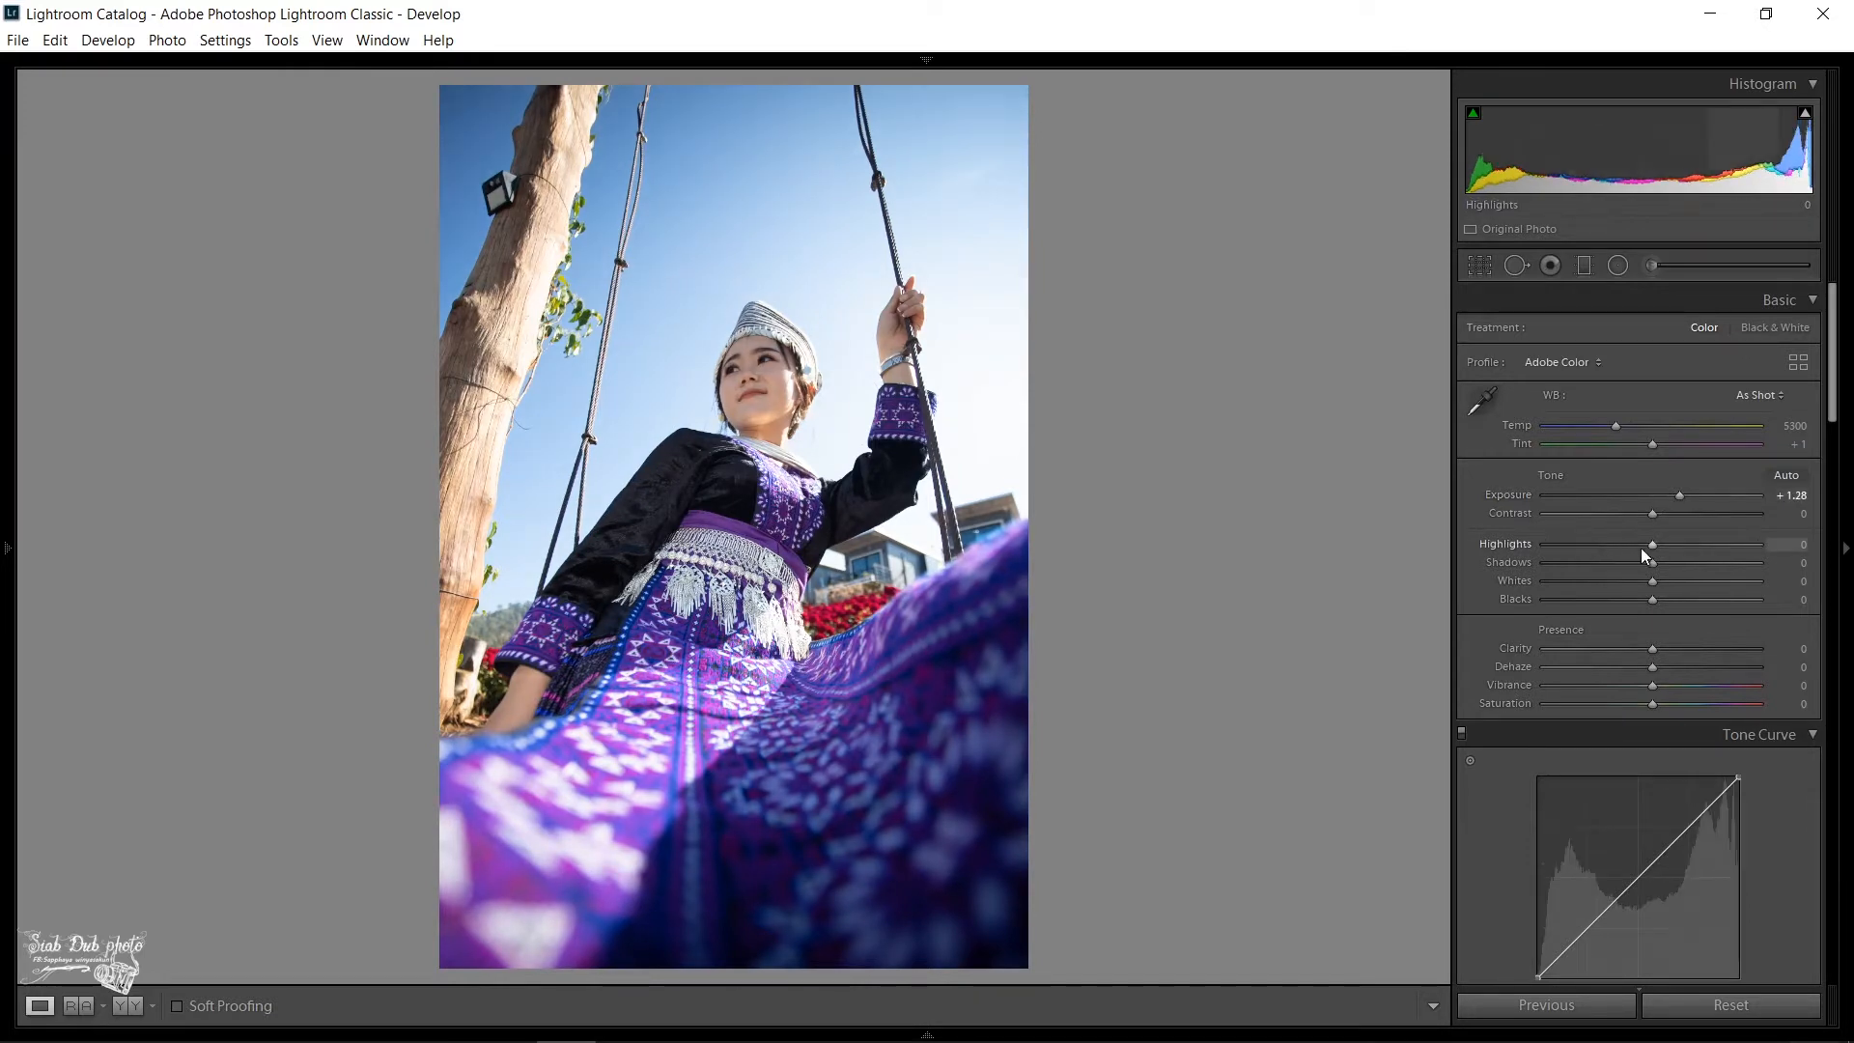
- Set the tone values to Highlights −100, Shadows +49, Whites +15 and Blacks −23
drag(1652, 547, 1528, 551)
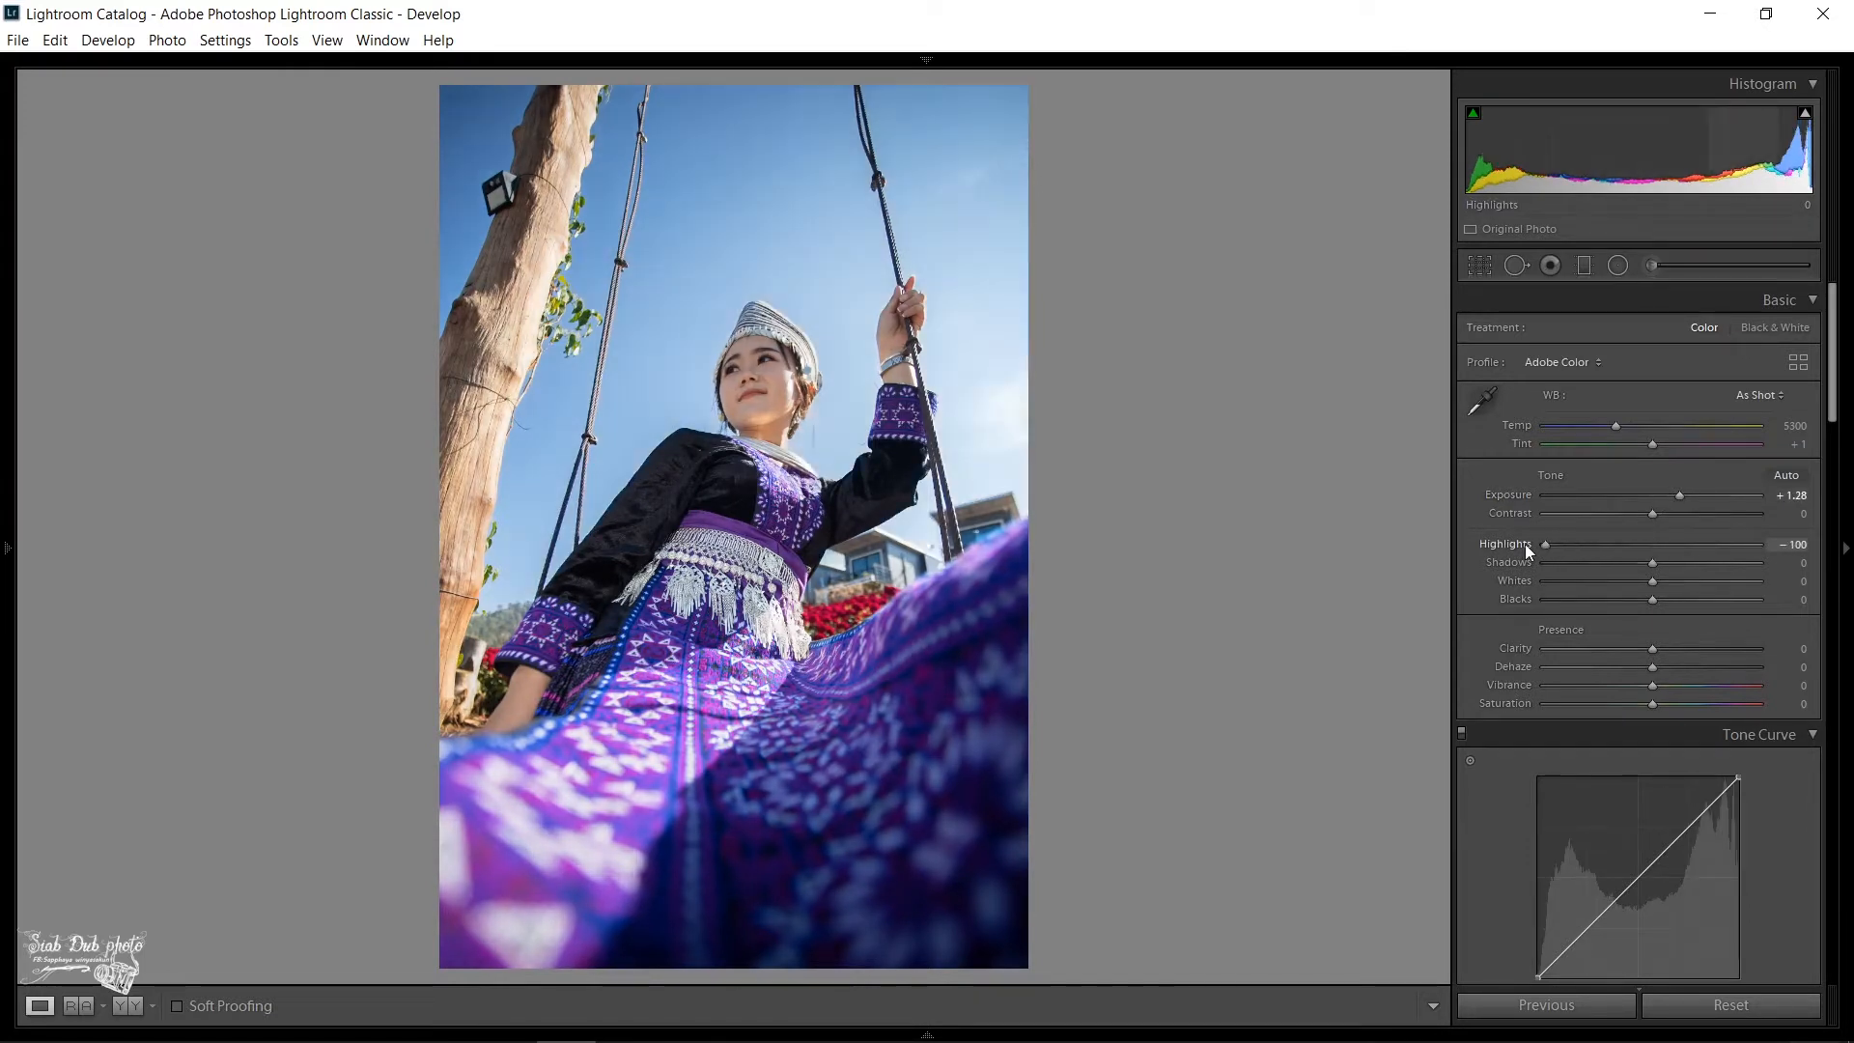
click(1667, 564)
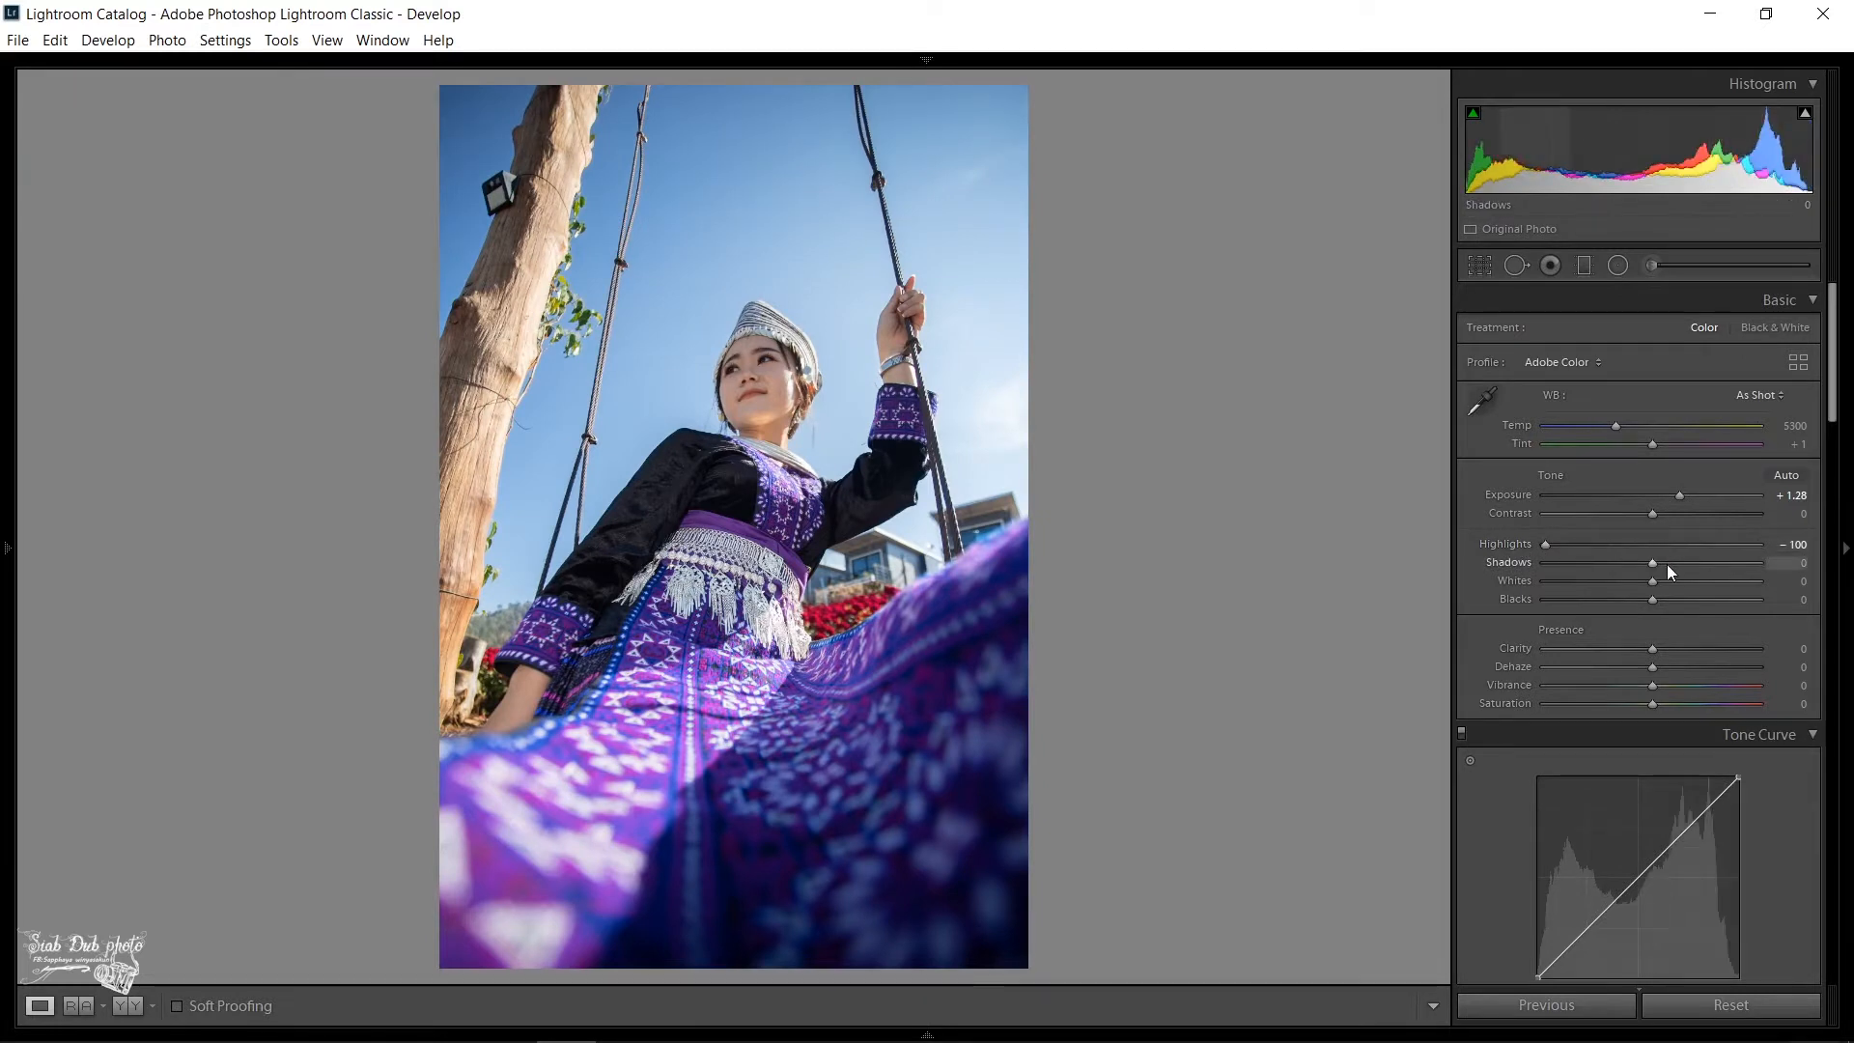
drag(1666, 563, 1685, 563)
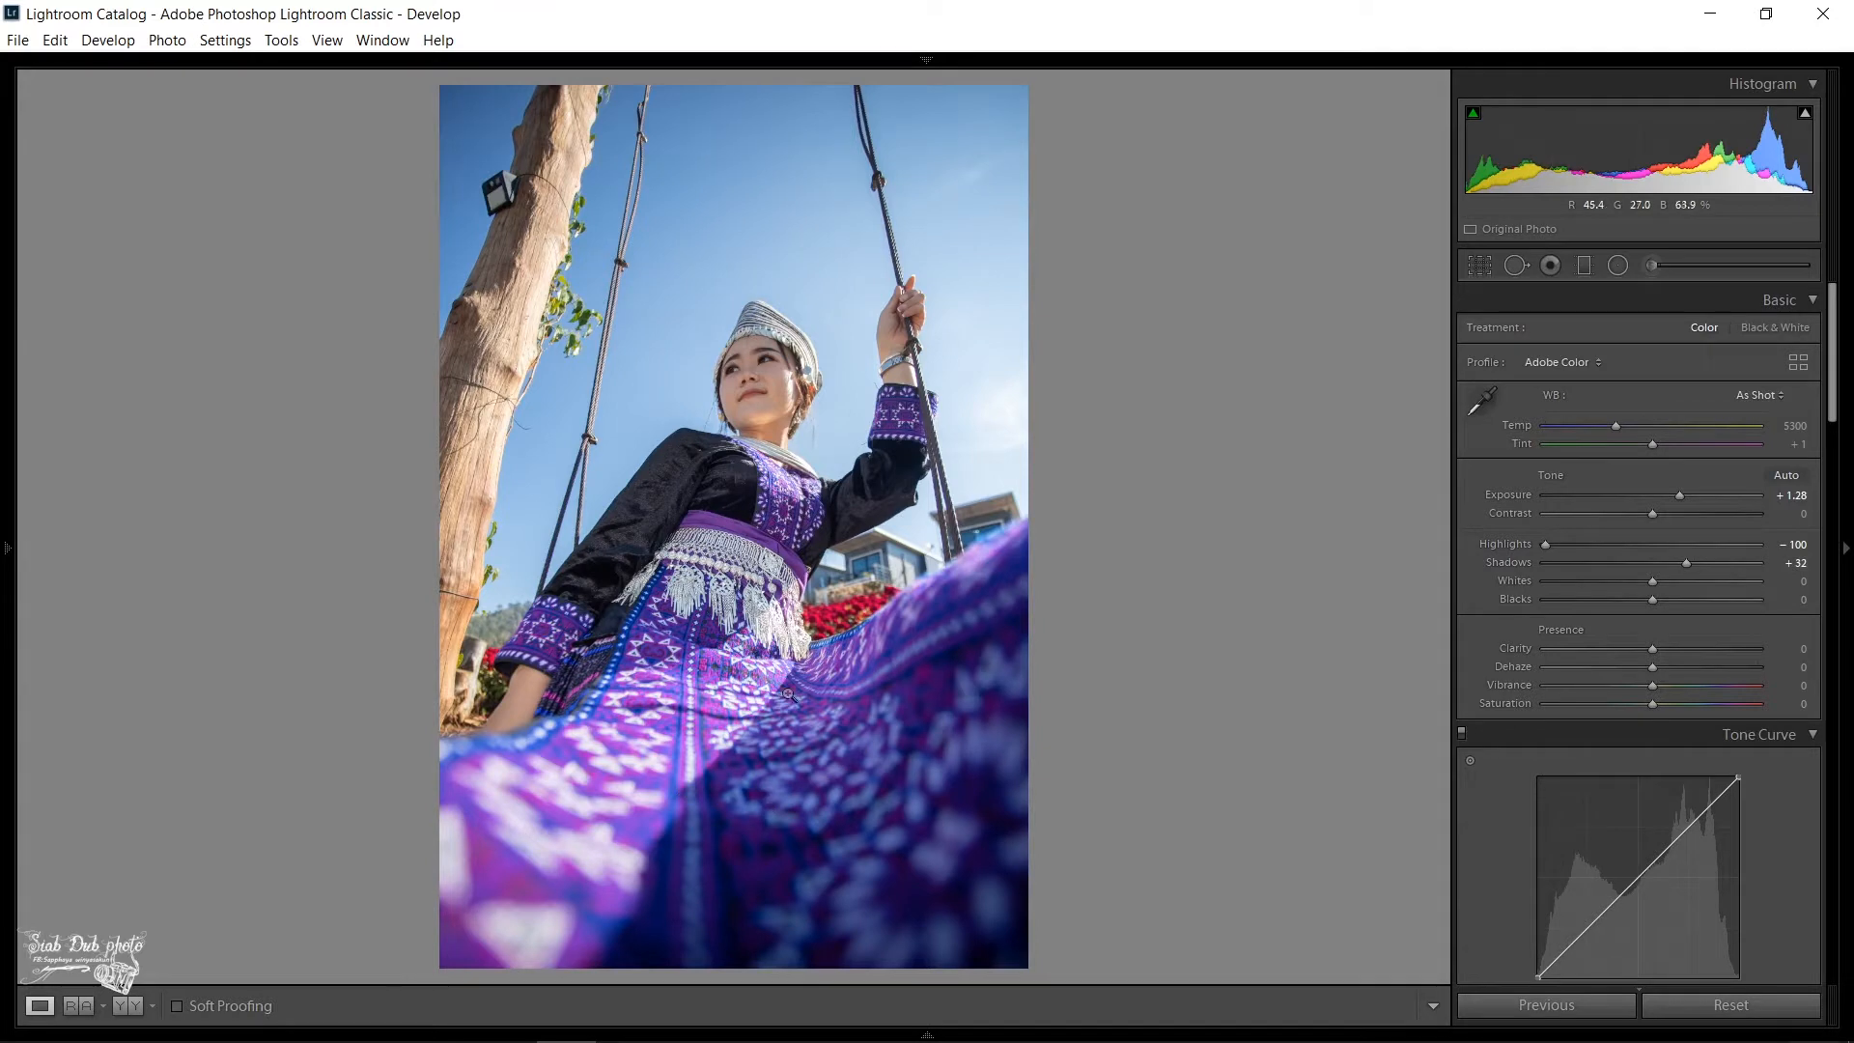
mouse_move(1686, 563)
mouse_down()
mouse_move(1711, 560)
mouse_move(1653, 601)
mouse_move(1618, 592)
mouse_move(1666, 581)
mouse_up()
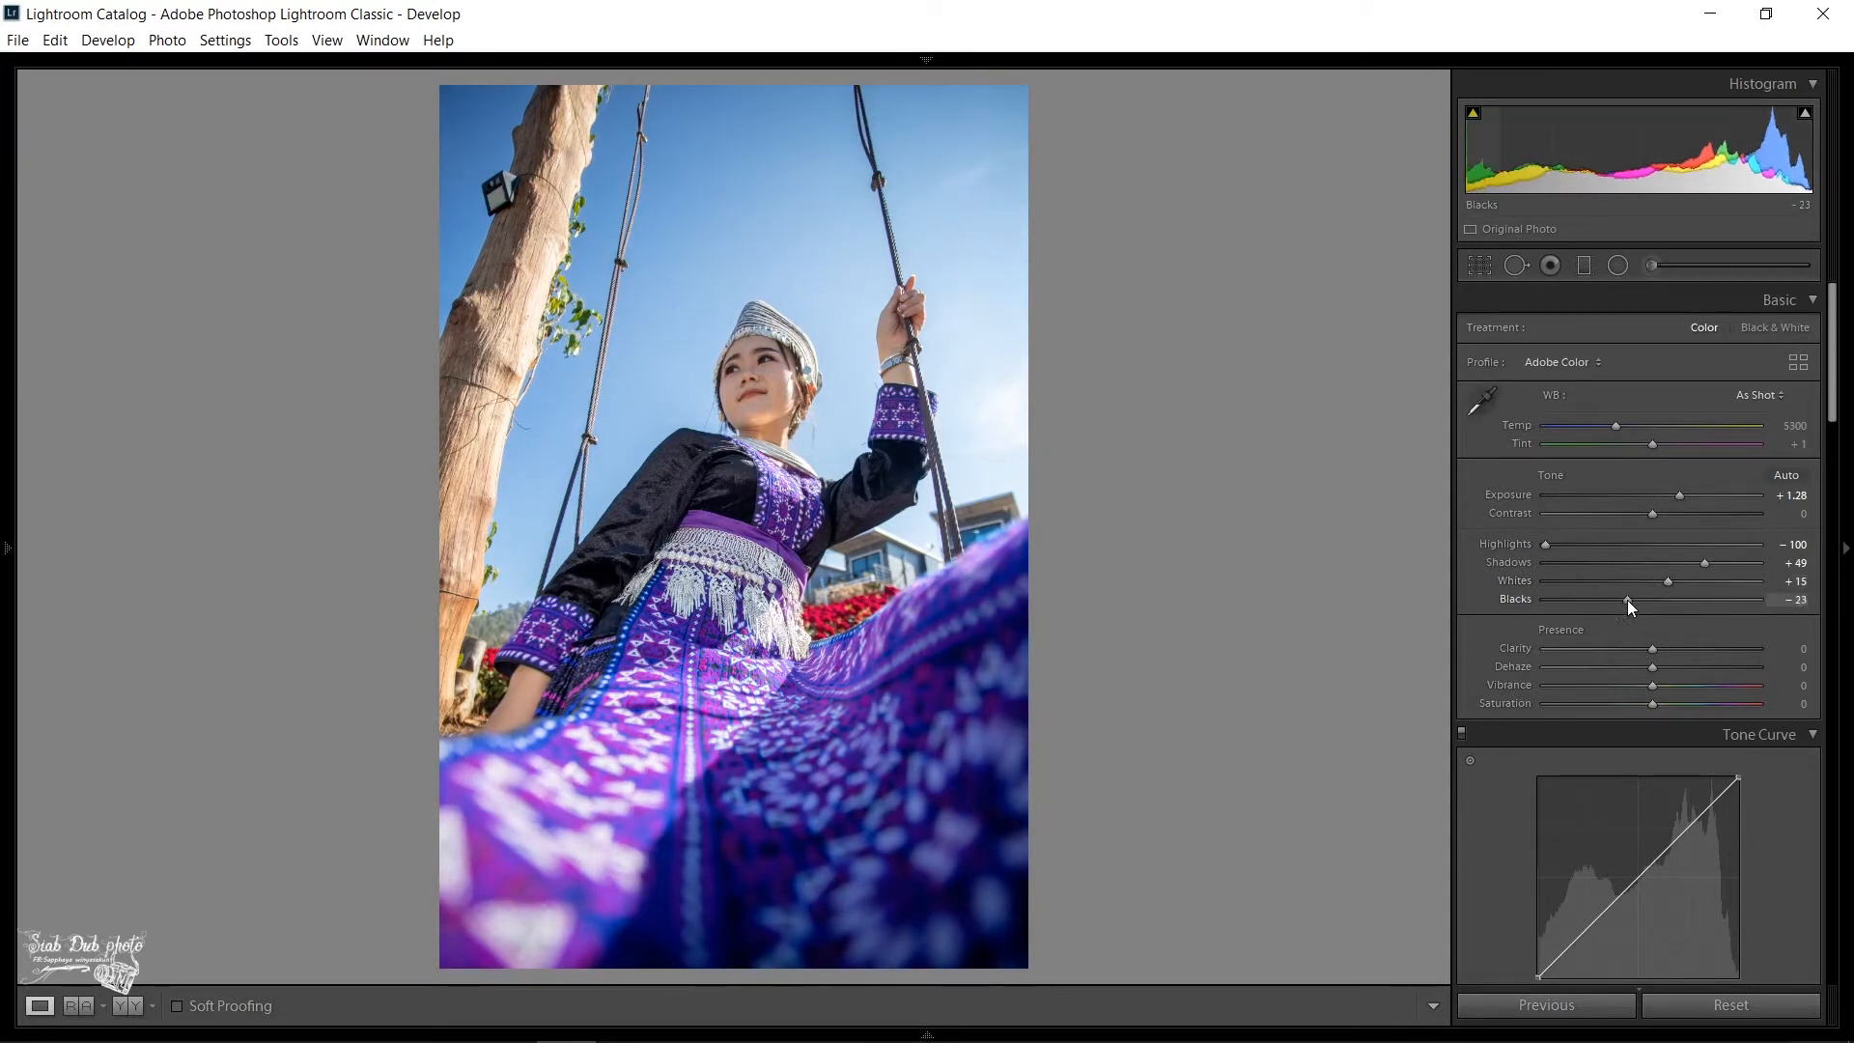
- Add midtone, highlight and shadow points to the RGB tone curve and shift its black point slightly inward along the base
scroll(1624, 710, down, 4)
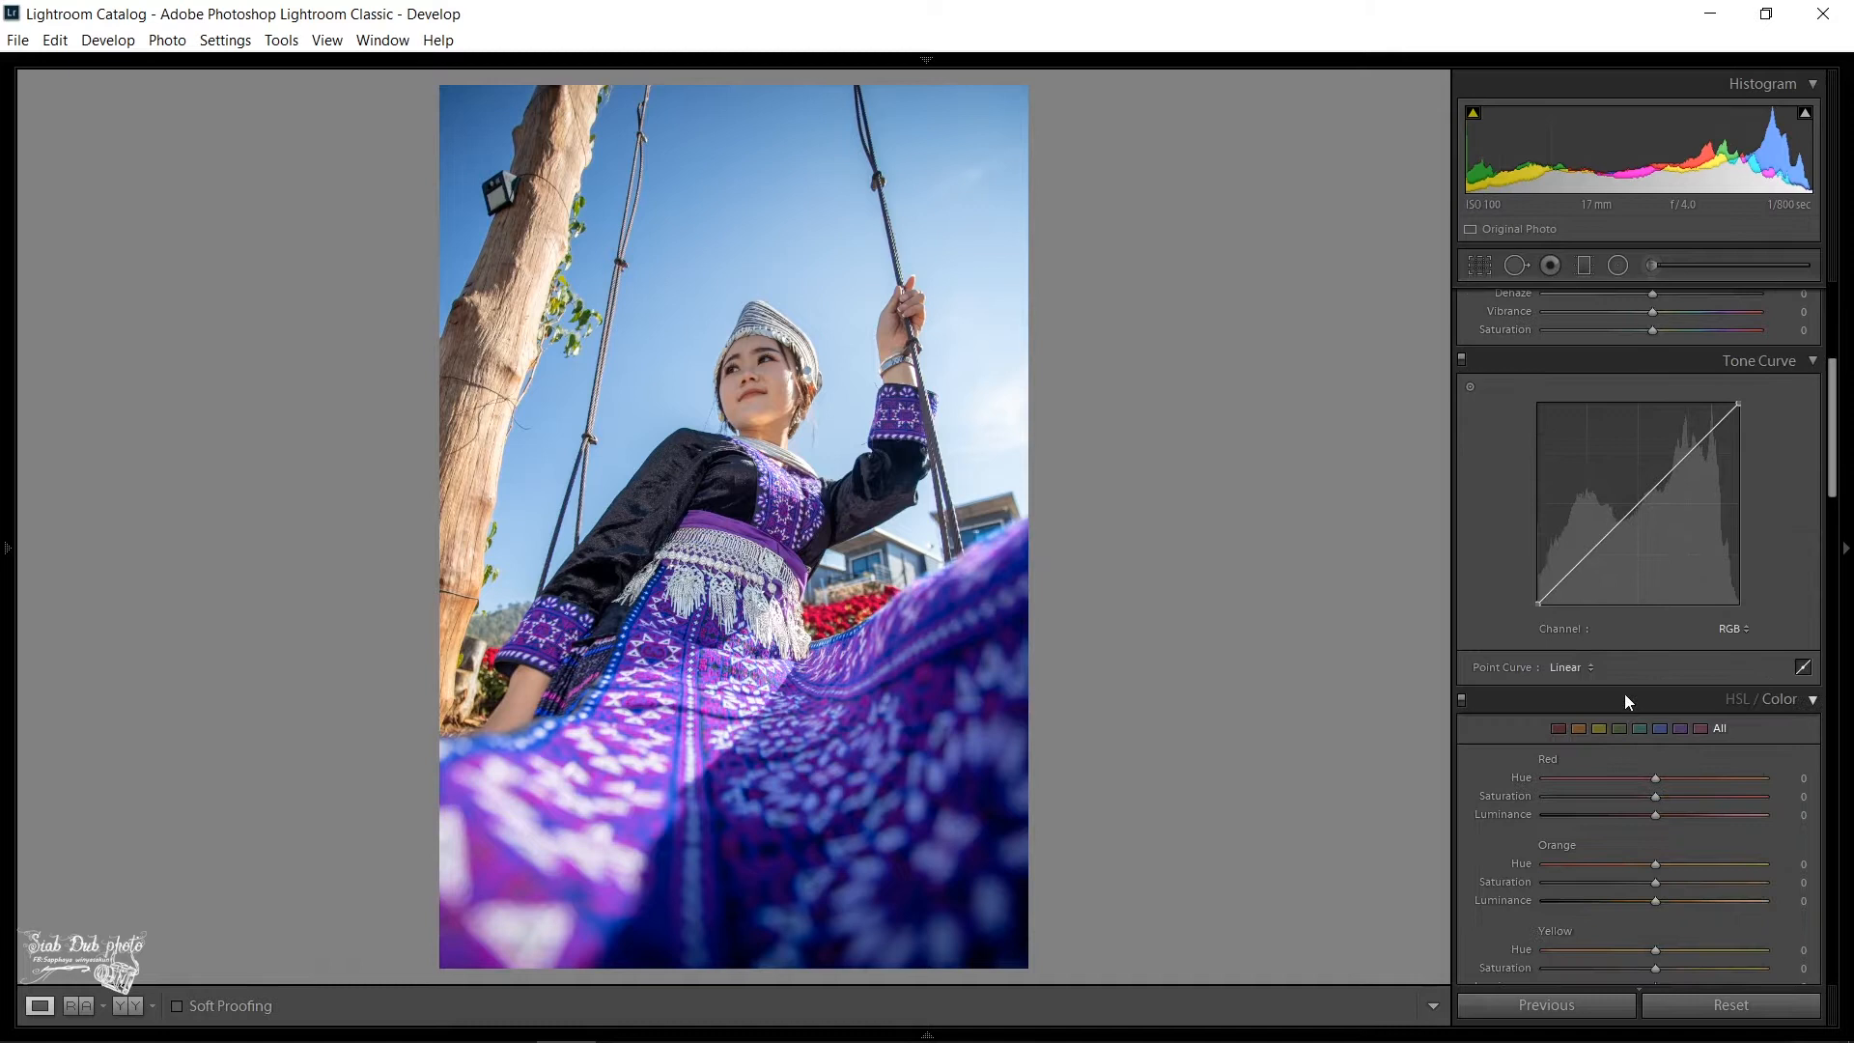
click(1639, 504)
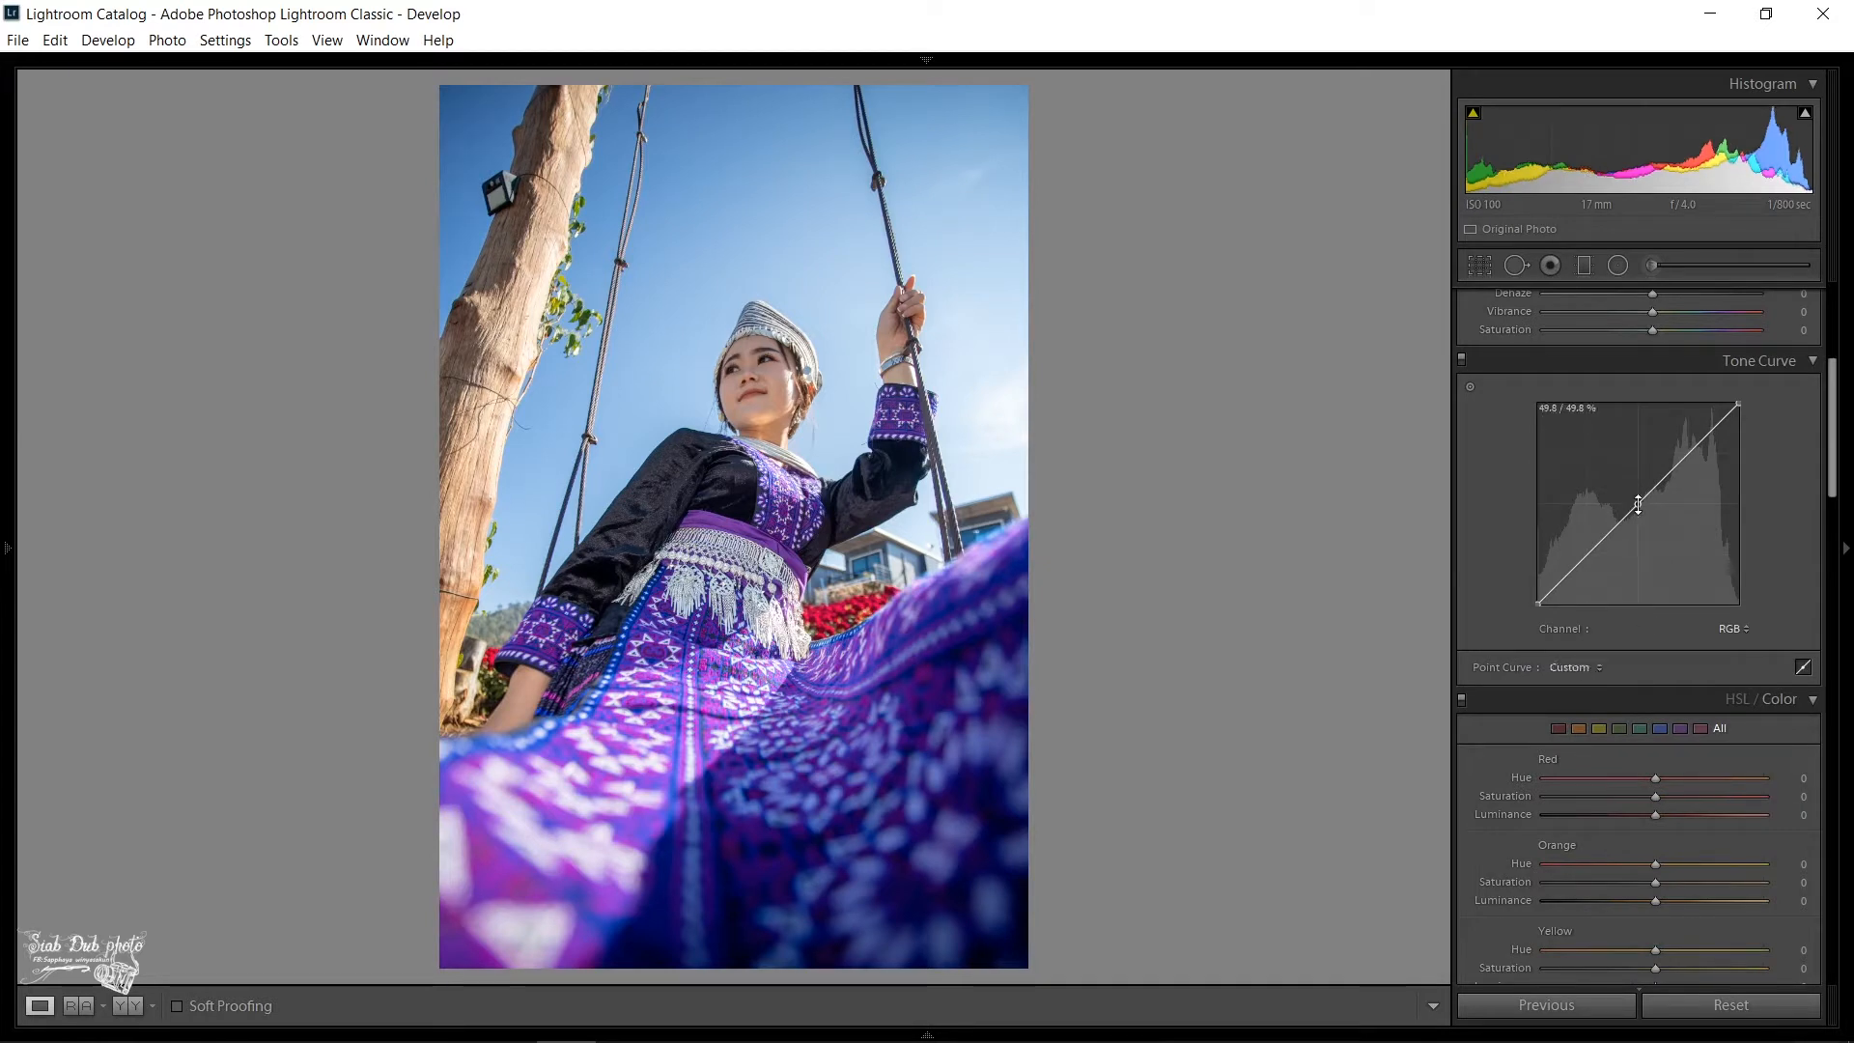
click(1690, 455)
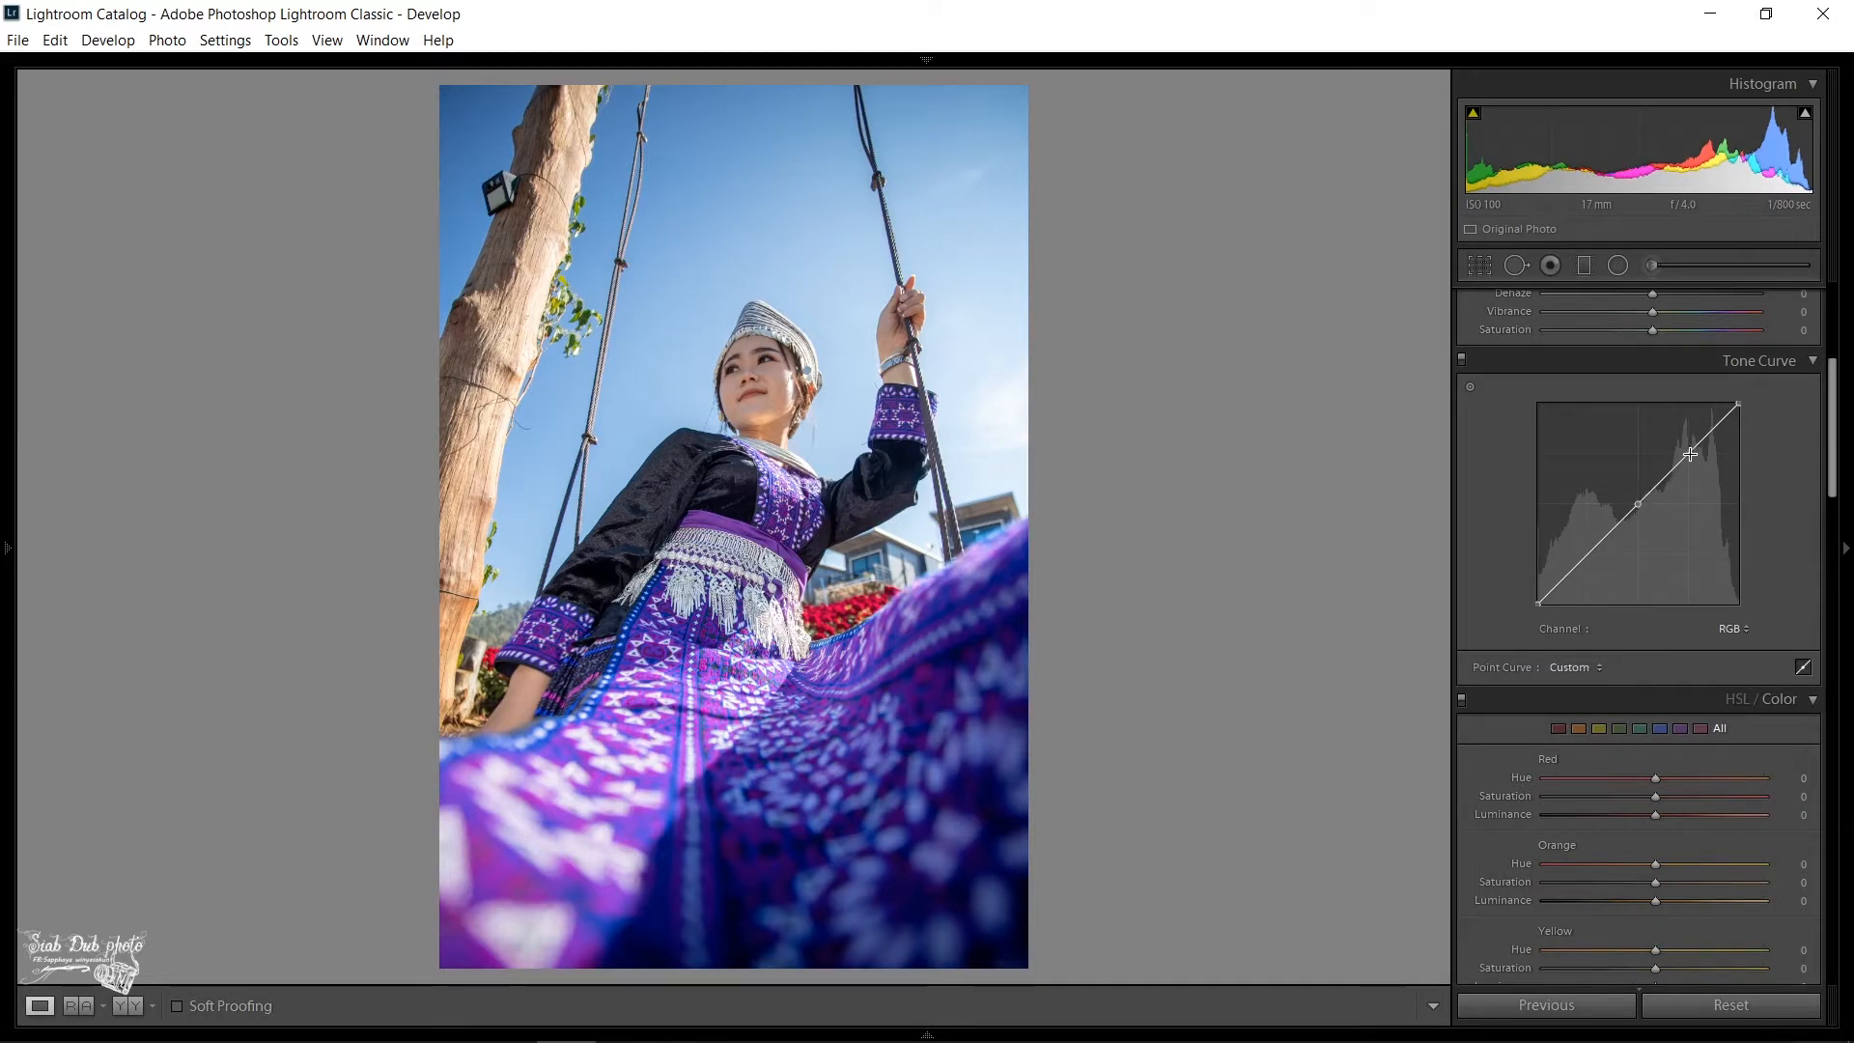
click(1588, 556)
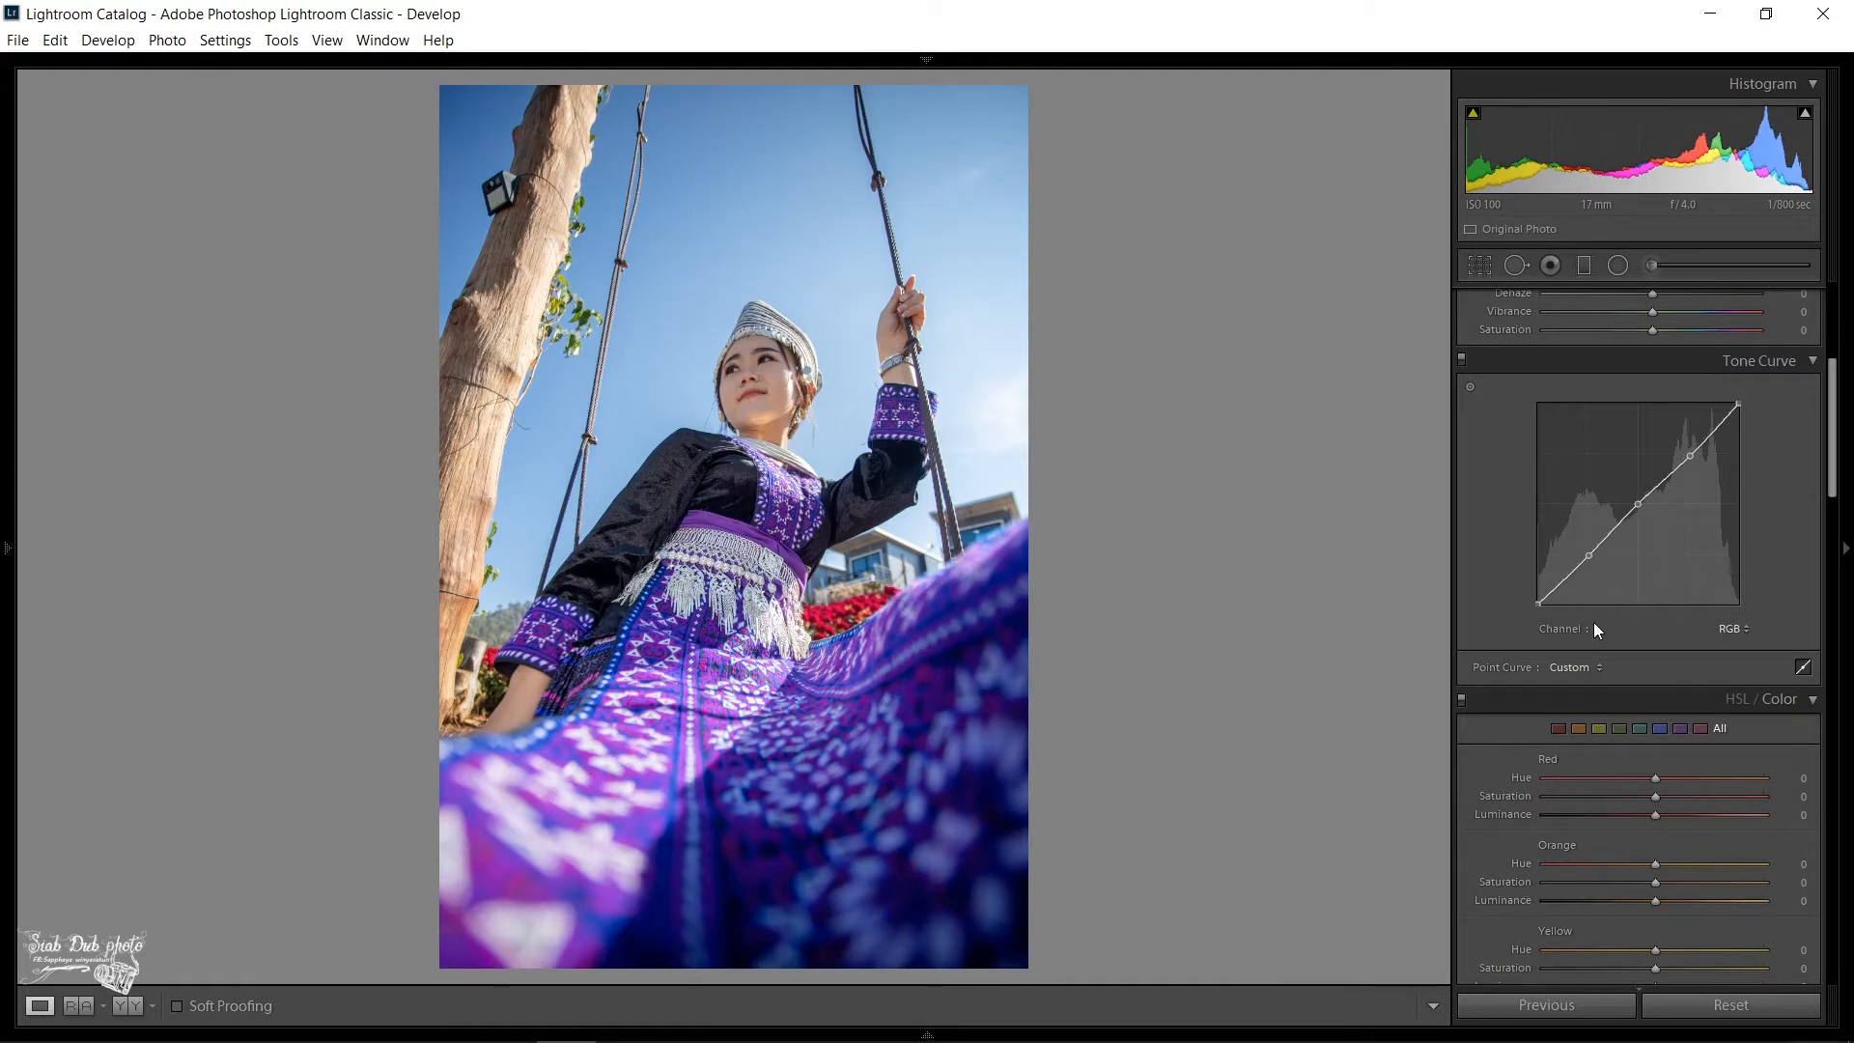
drag(1539, 604, 1552, 606)
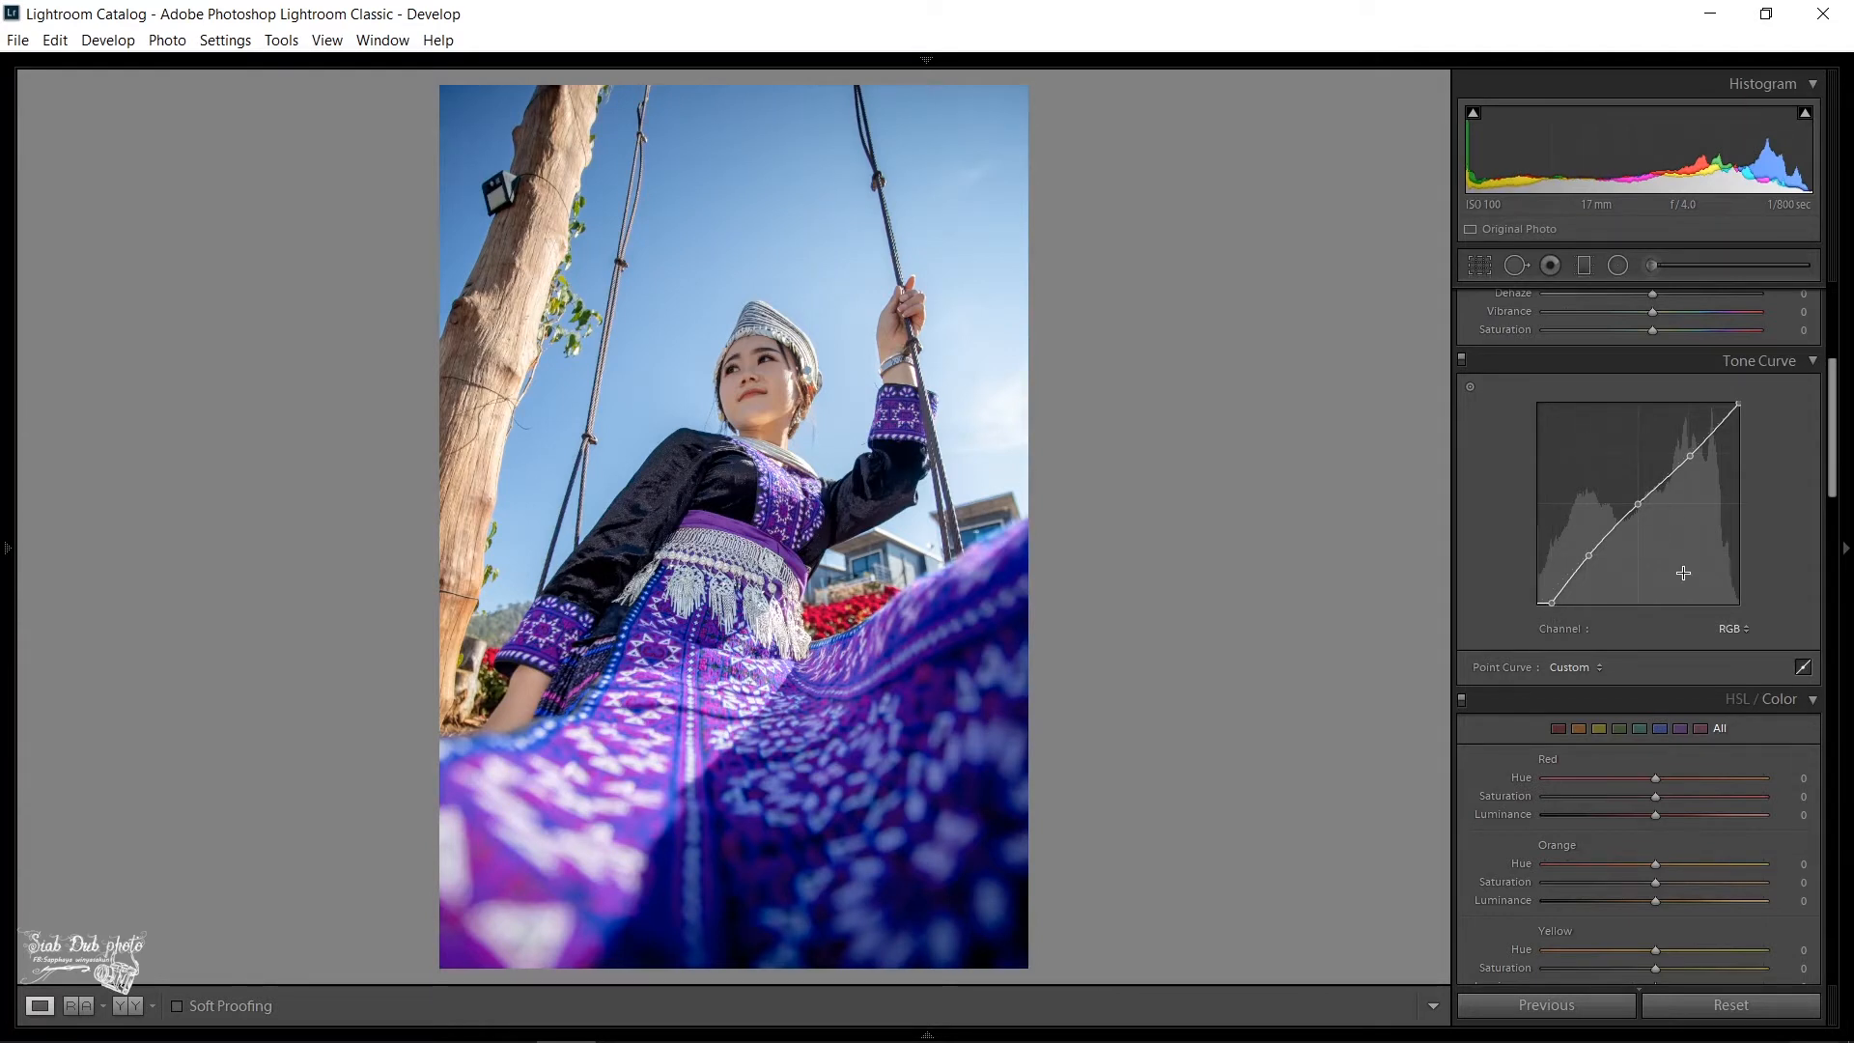
- Cool the white balance by setting the temperature to 5050
scroll(1682, 572, down, 3)
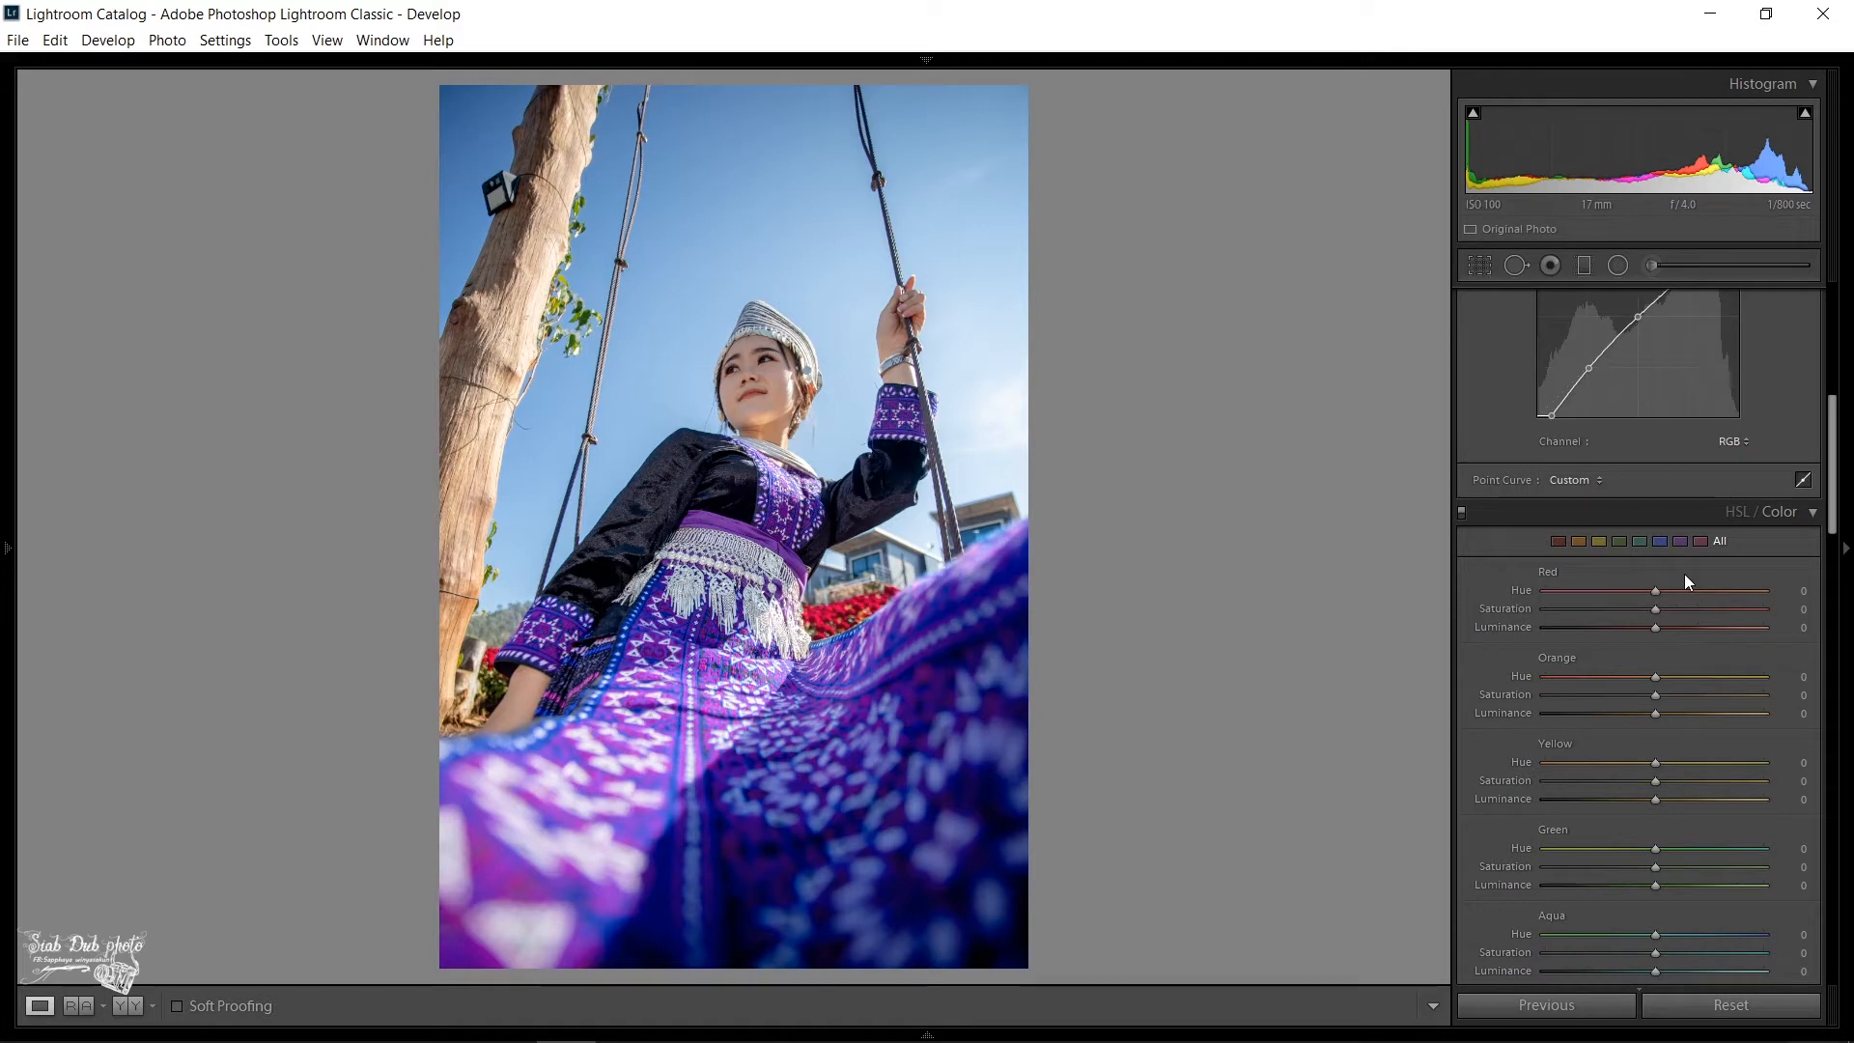
scroll(1700, 461, up, 8)
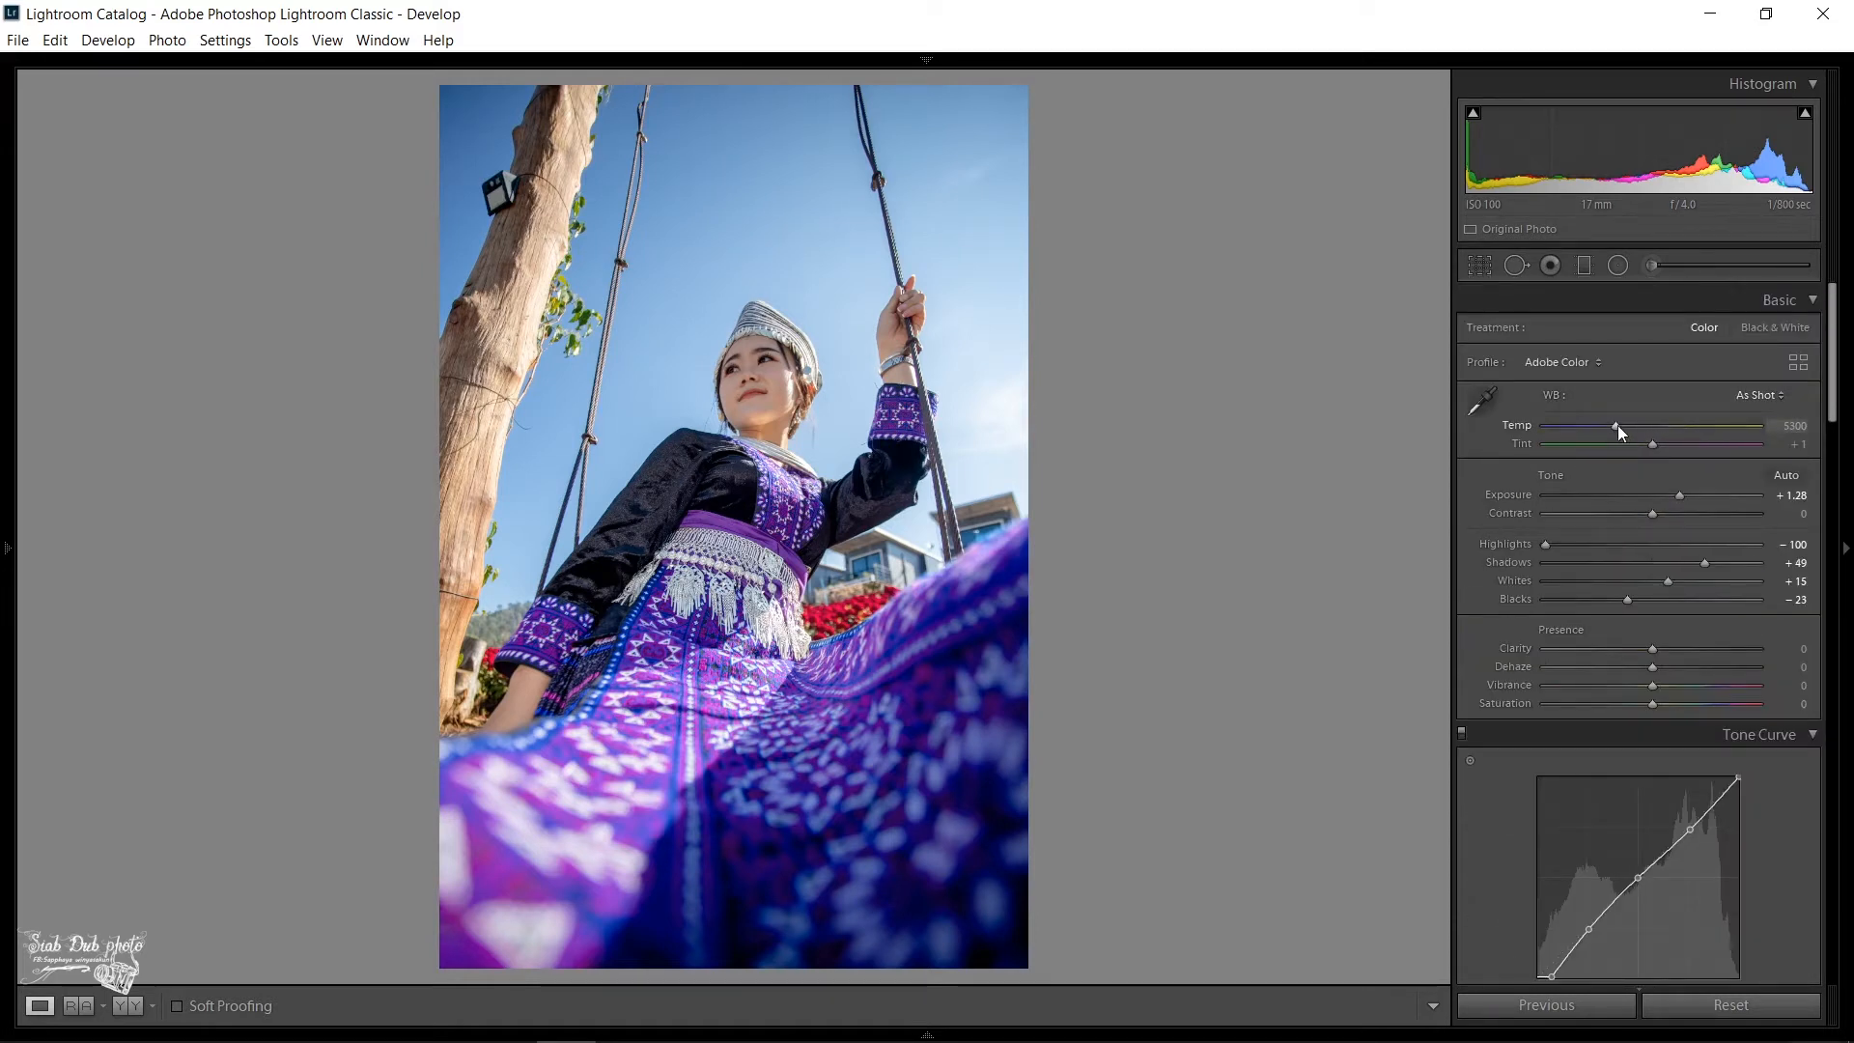
key(Down)
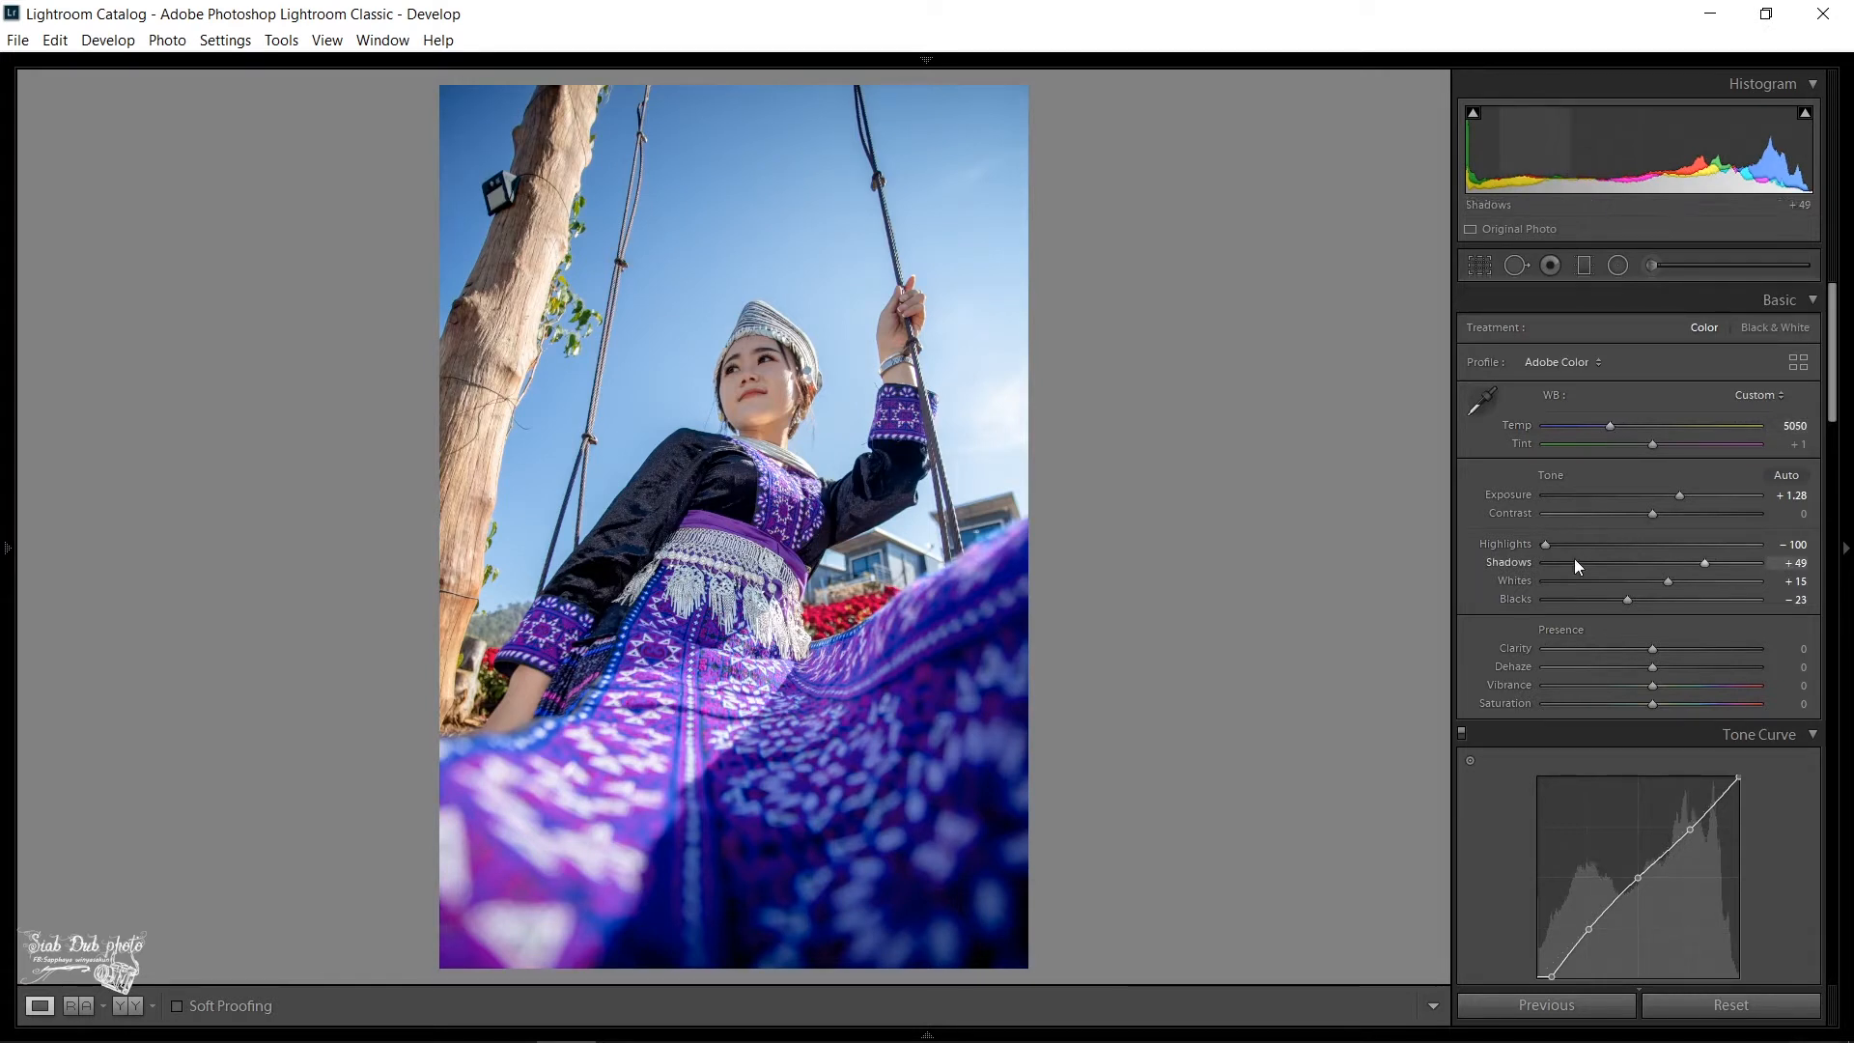
- Set the red luminance to +13, lower the red hue slightly, and reduce the orange saturation while raising its luminance
scroll(1574, 558, down, 3)
scroll(1576, 562, down, 9)
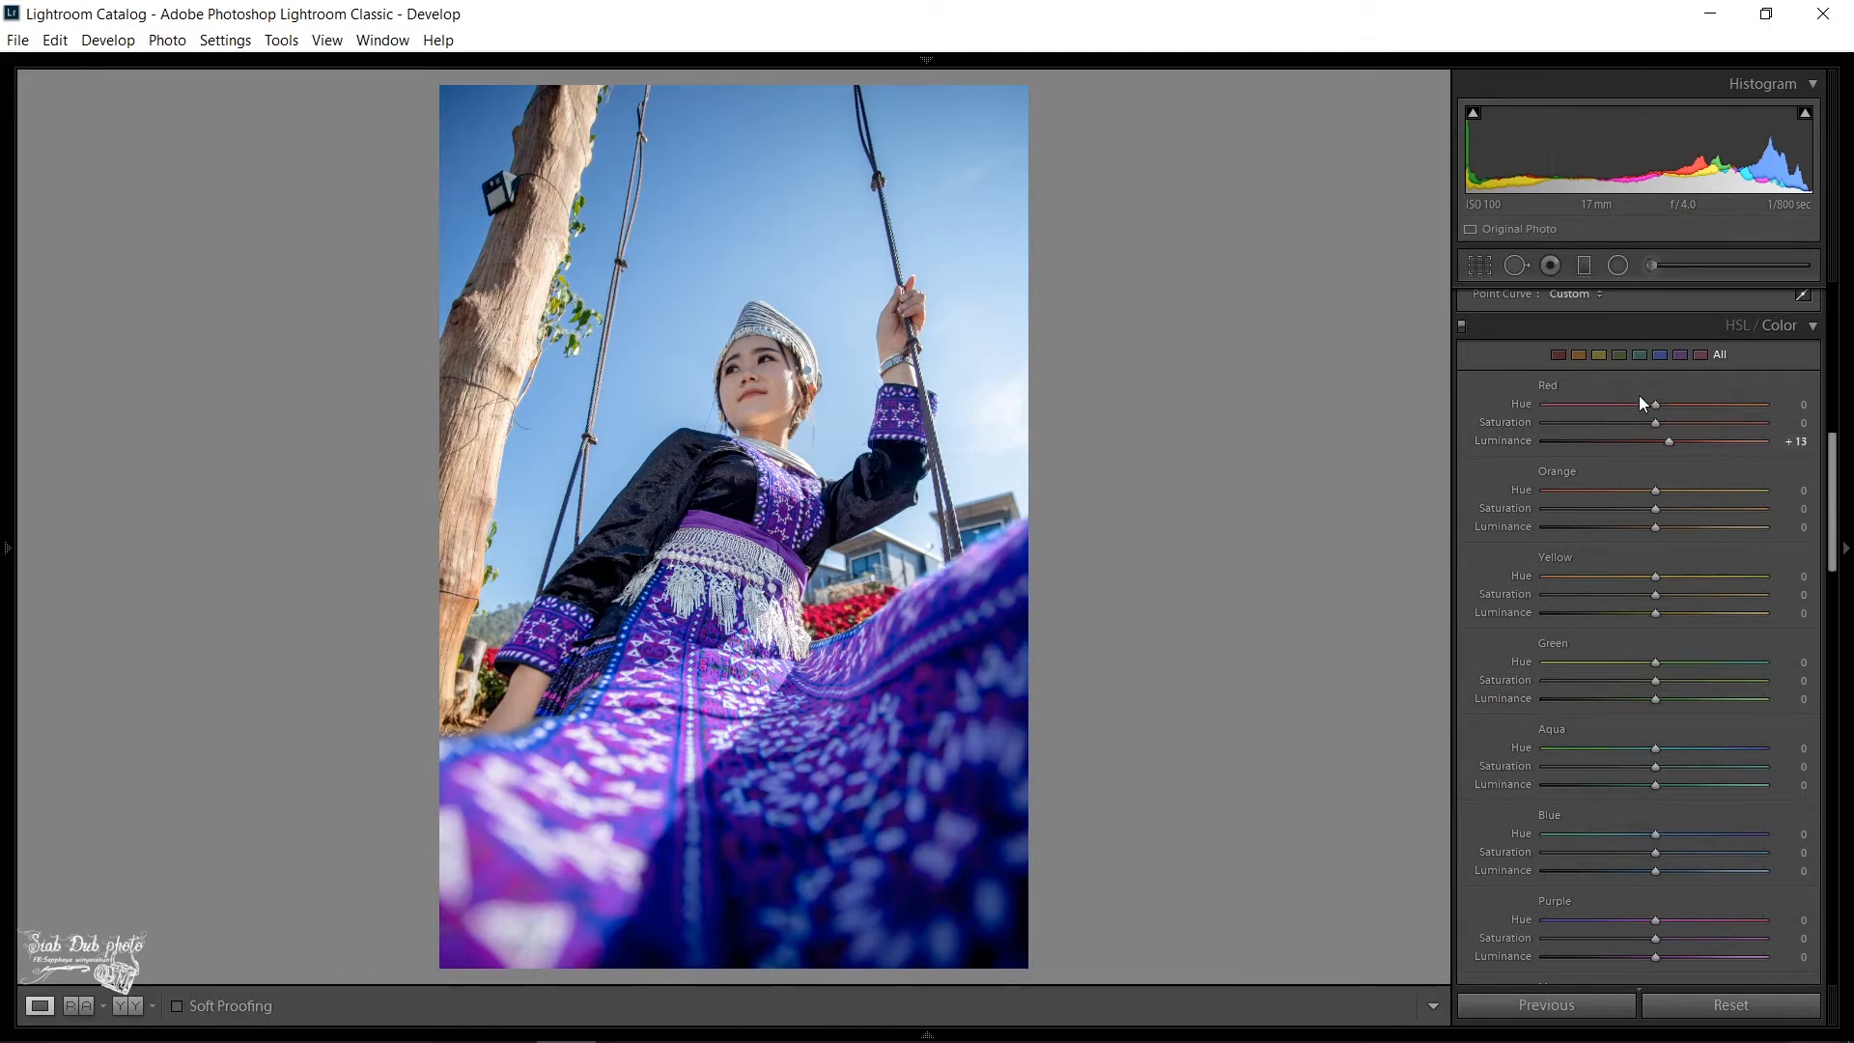
drag(1649, 408, 1645, 407)
drag(1641, 512, 1676, 527)
- Try shifting the yellow color sliders and reset them
drag(1655, 577, 1563, 598)
double_click(1666, 576)
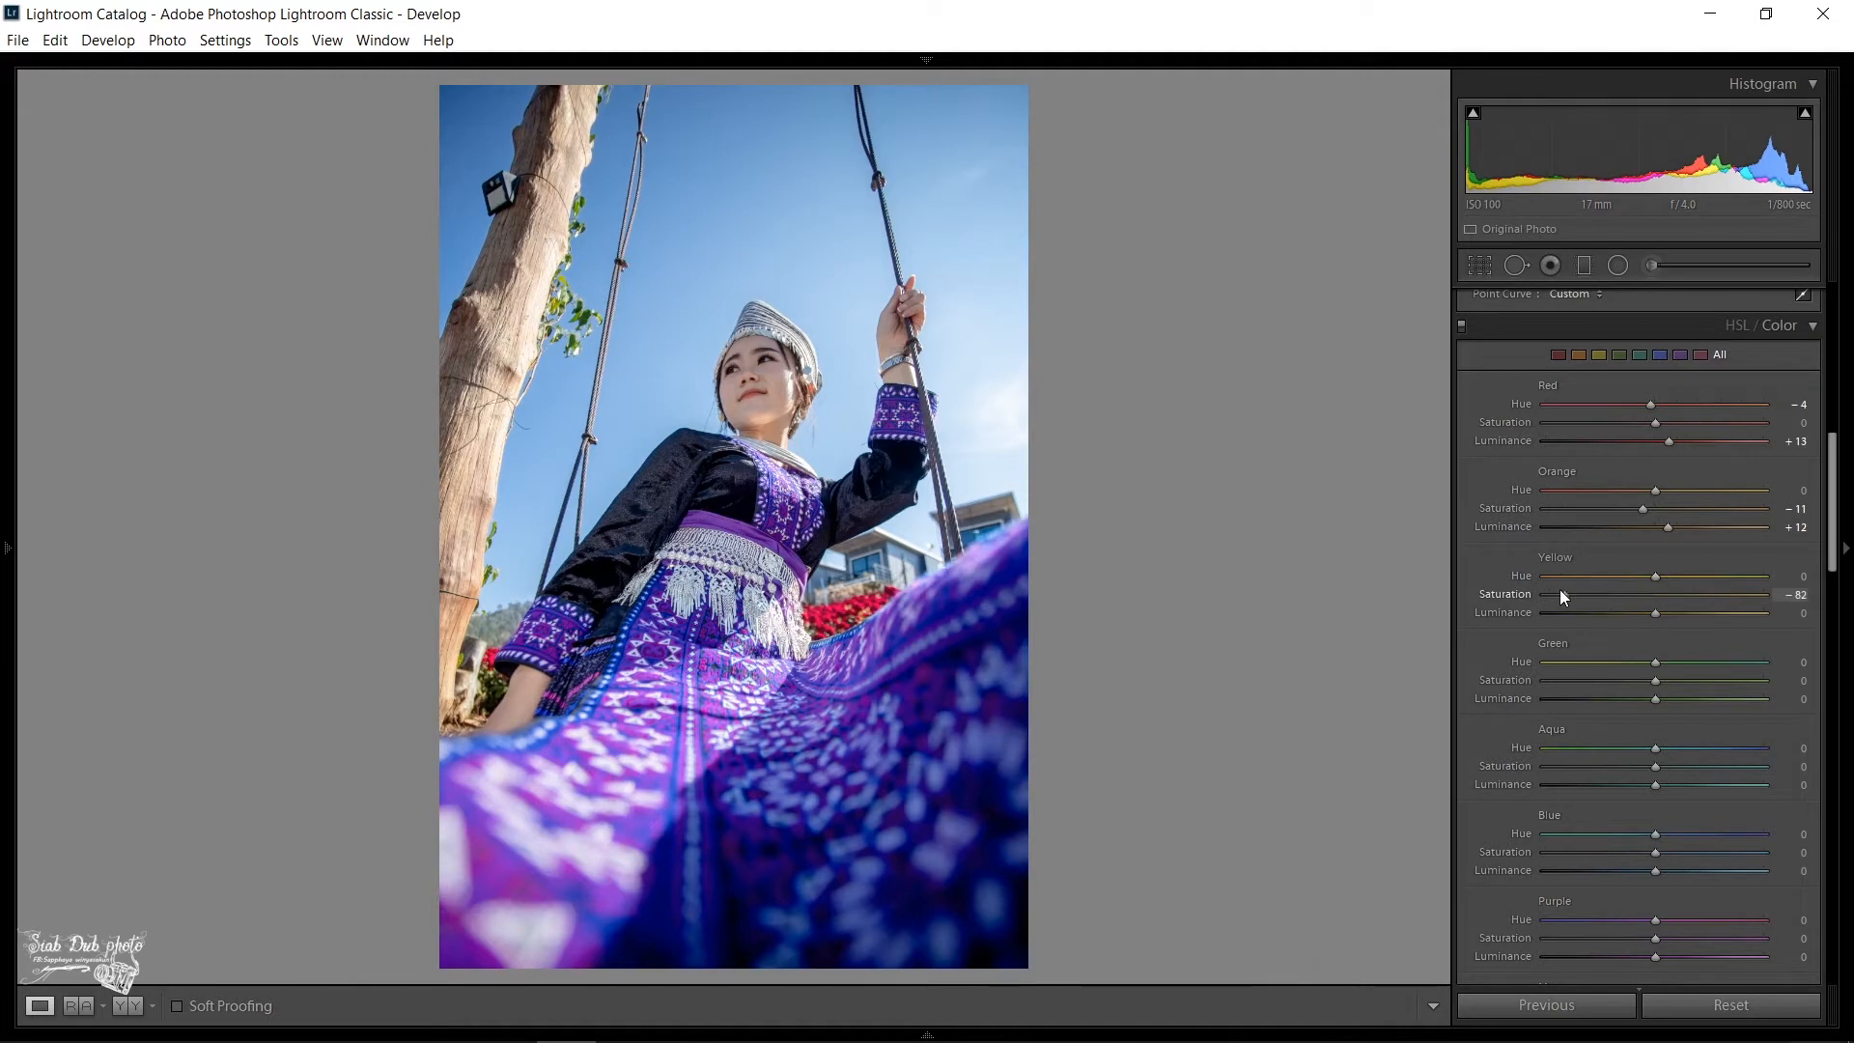
double_click(1680, 591)
- Try shifting the purple hue of the dress towards blue at −59 and magenta at +58, and reset it to 0
scroll(1671, 624, down, 5)
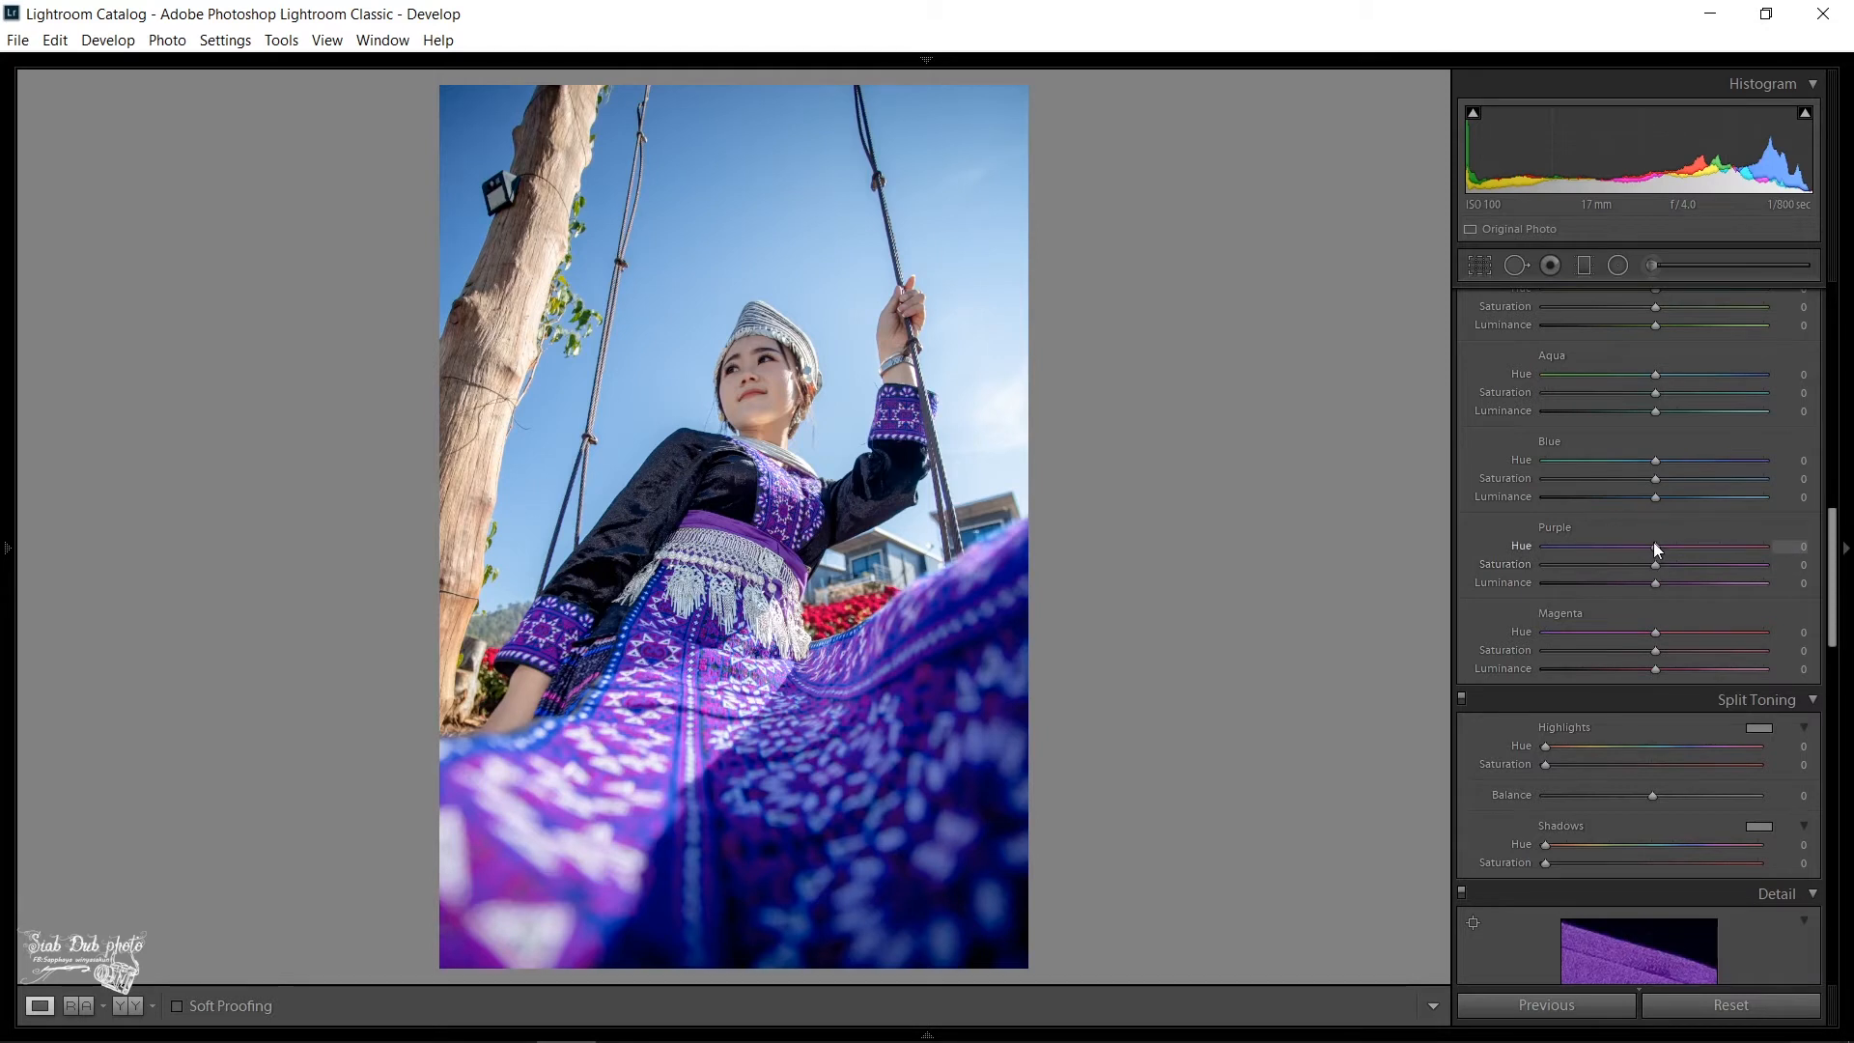
mouse_move(1653, 542)
mouse_down()
mouse_move(1595, 541)
mouse_move(1652, 545)
mouse_up()
drag(1652, 547, 1590, 548)
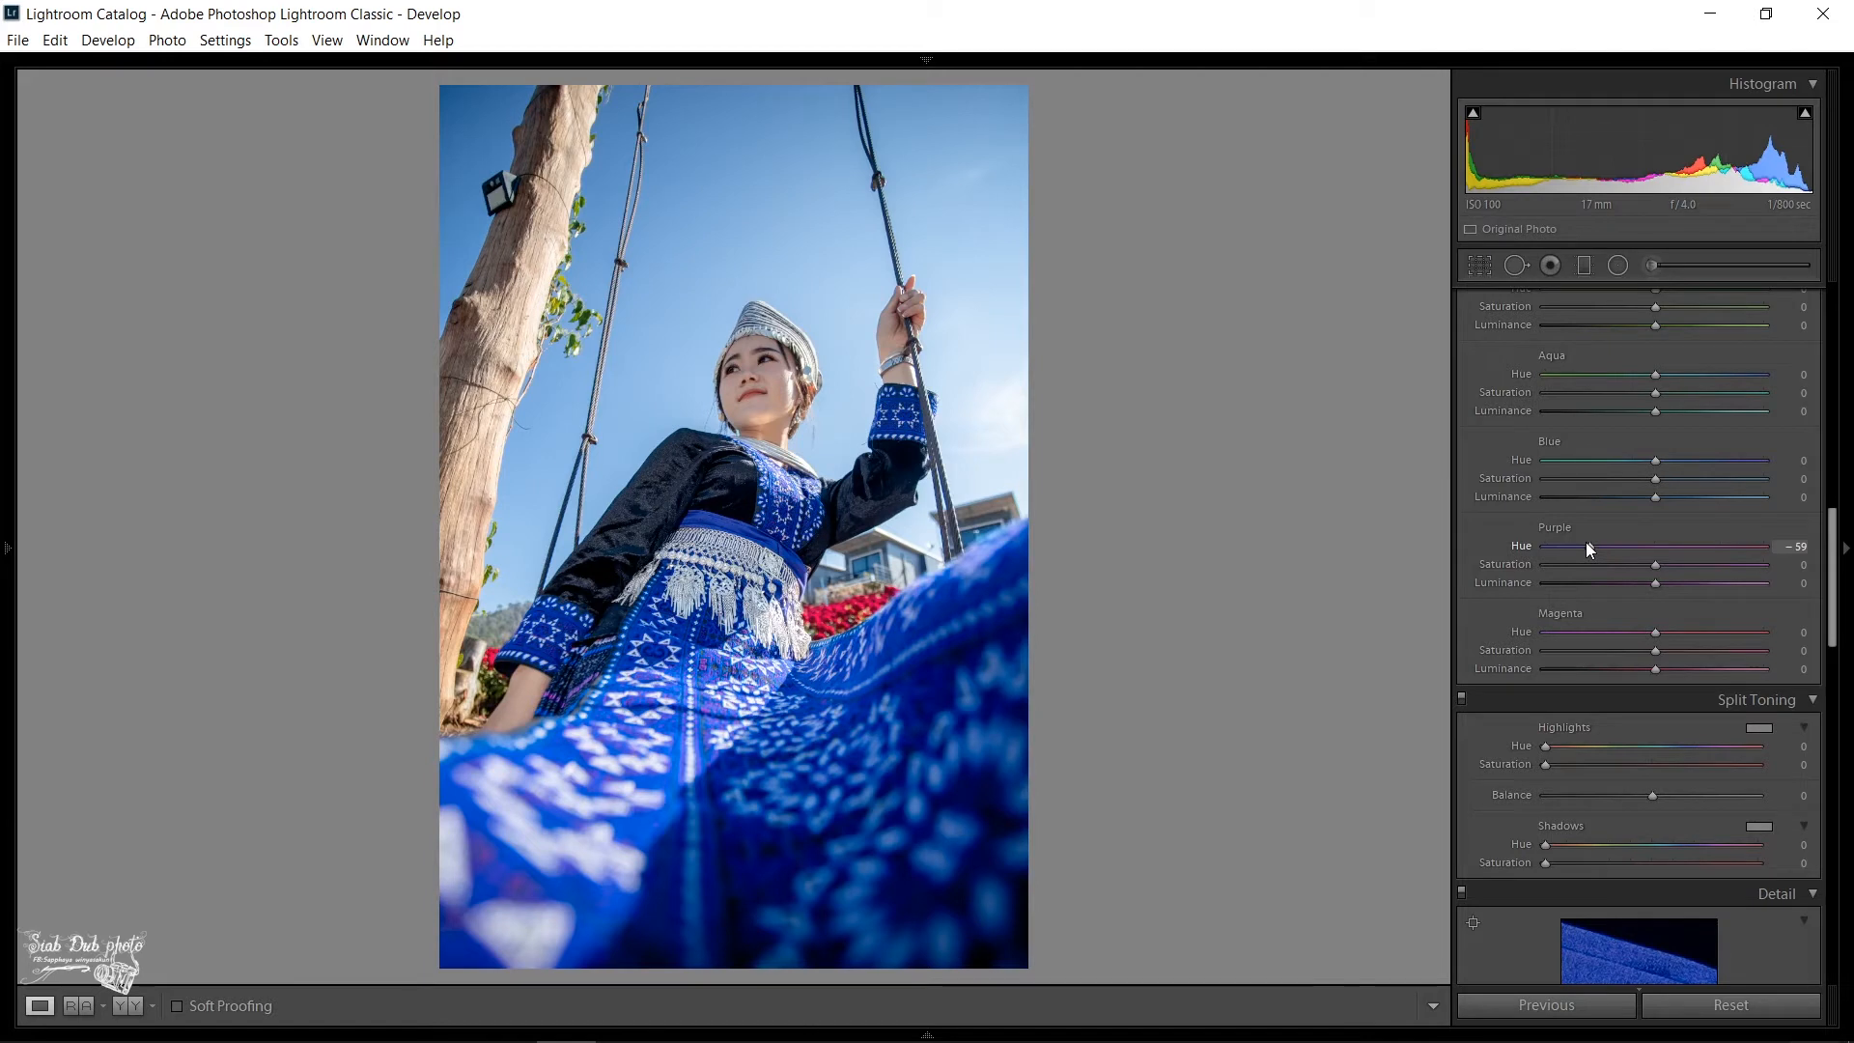
mouse_move(1602, 543)
mouse_down()
mouse_move(1688, 541)
mouse_move(1623, 547)
mouse_up()
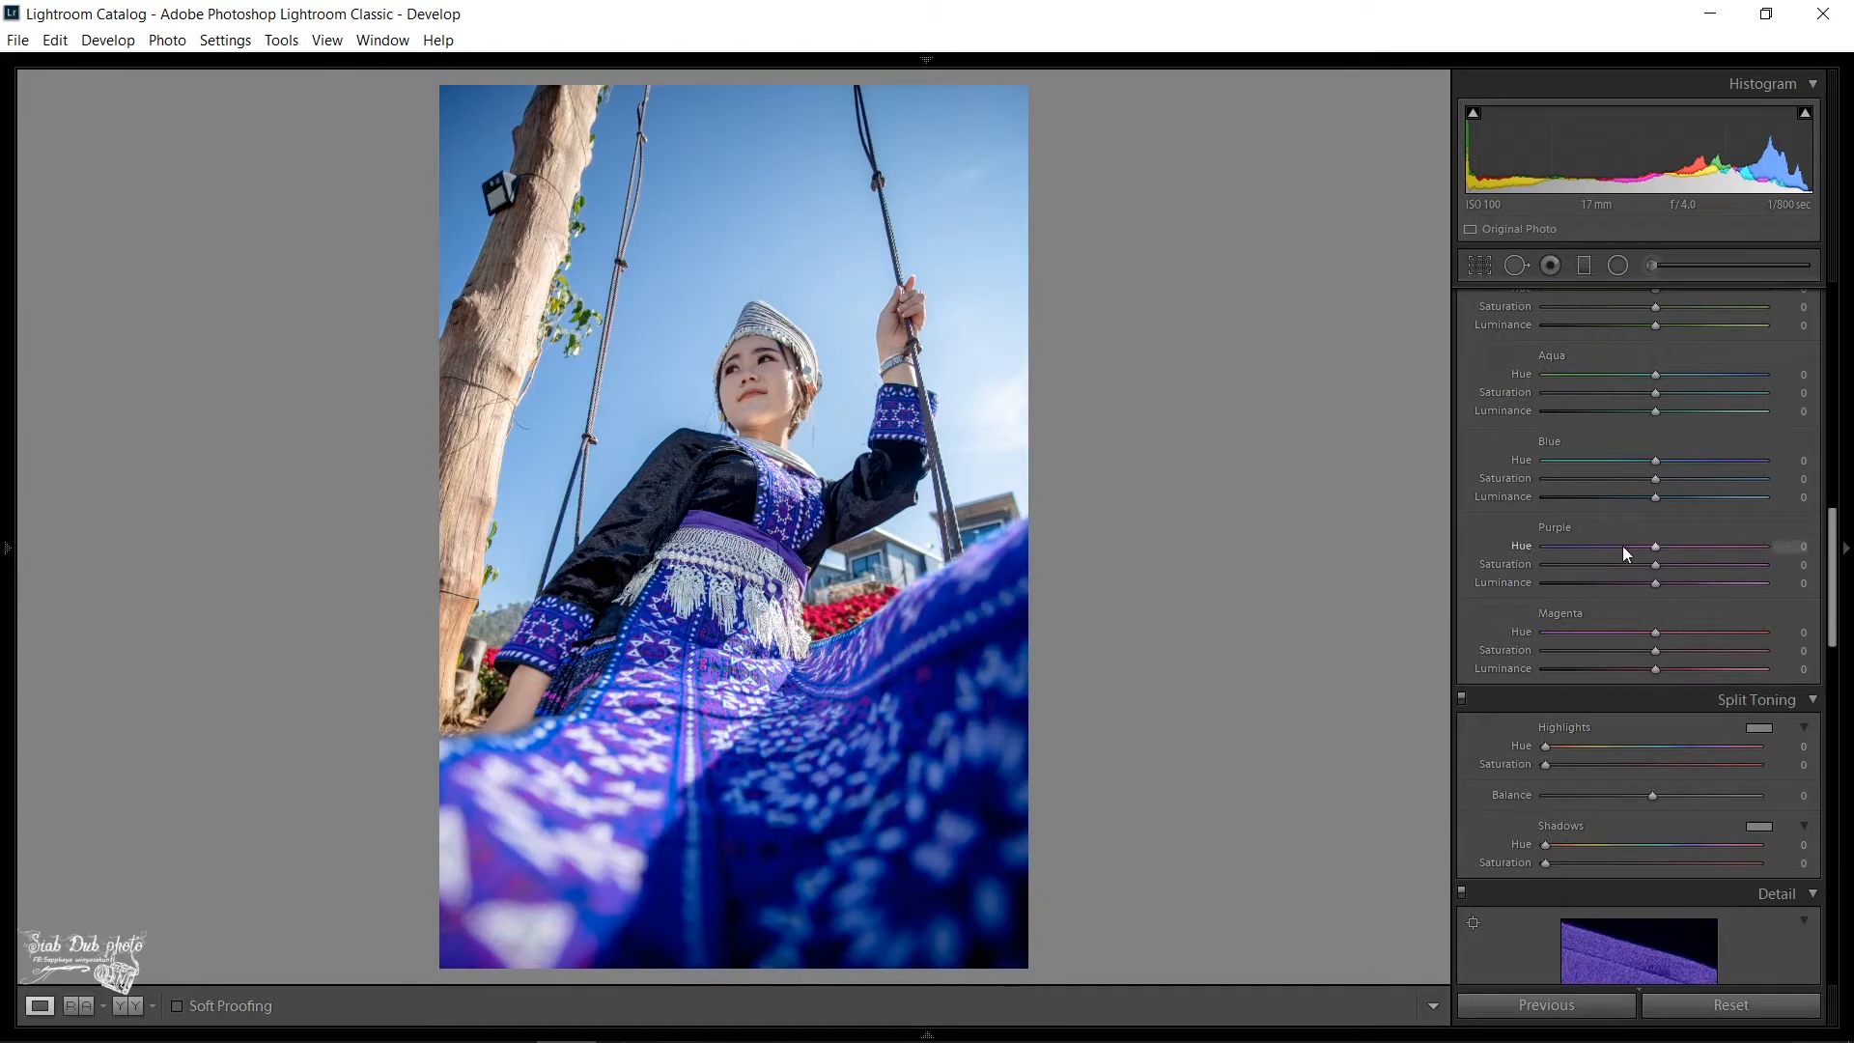
drag(1622, 547, 1738, 546)
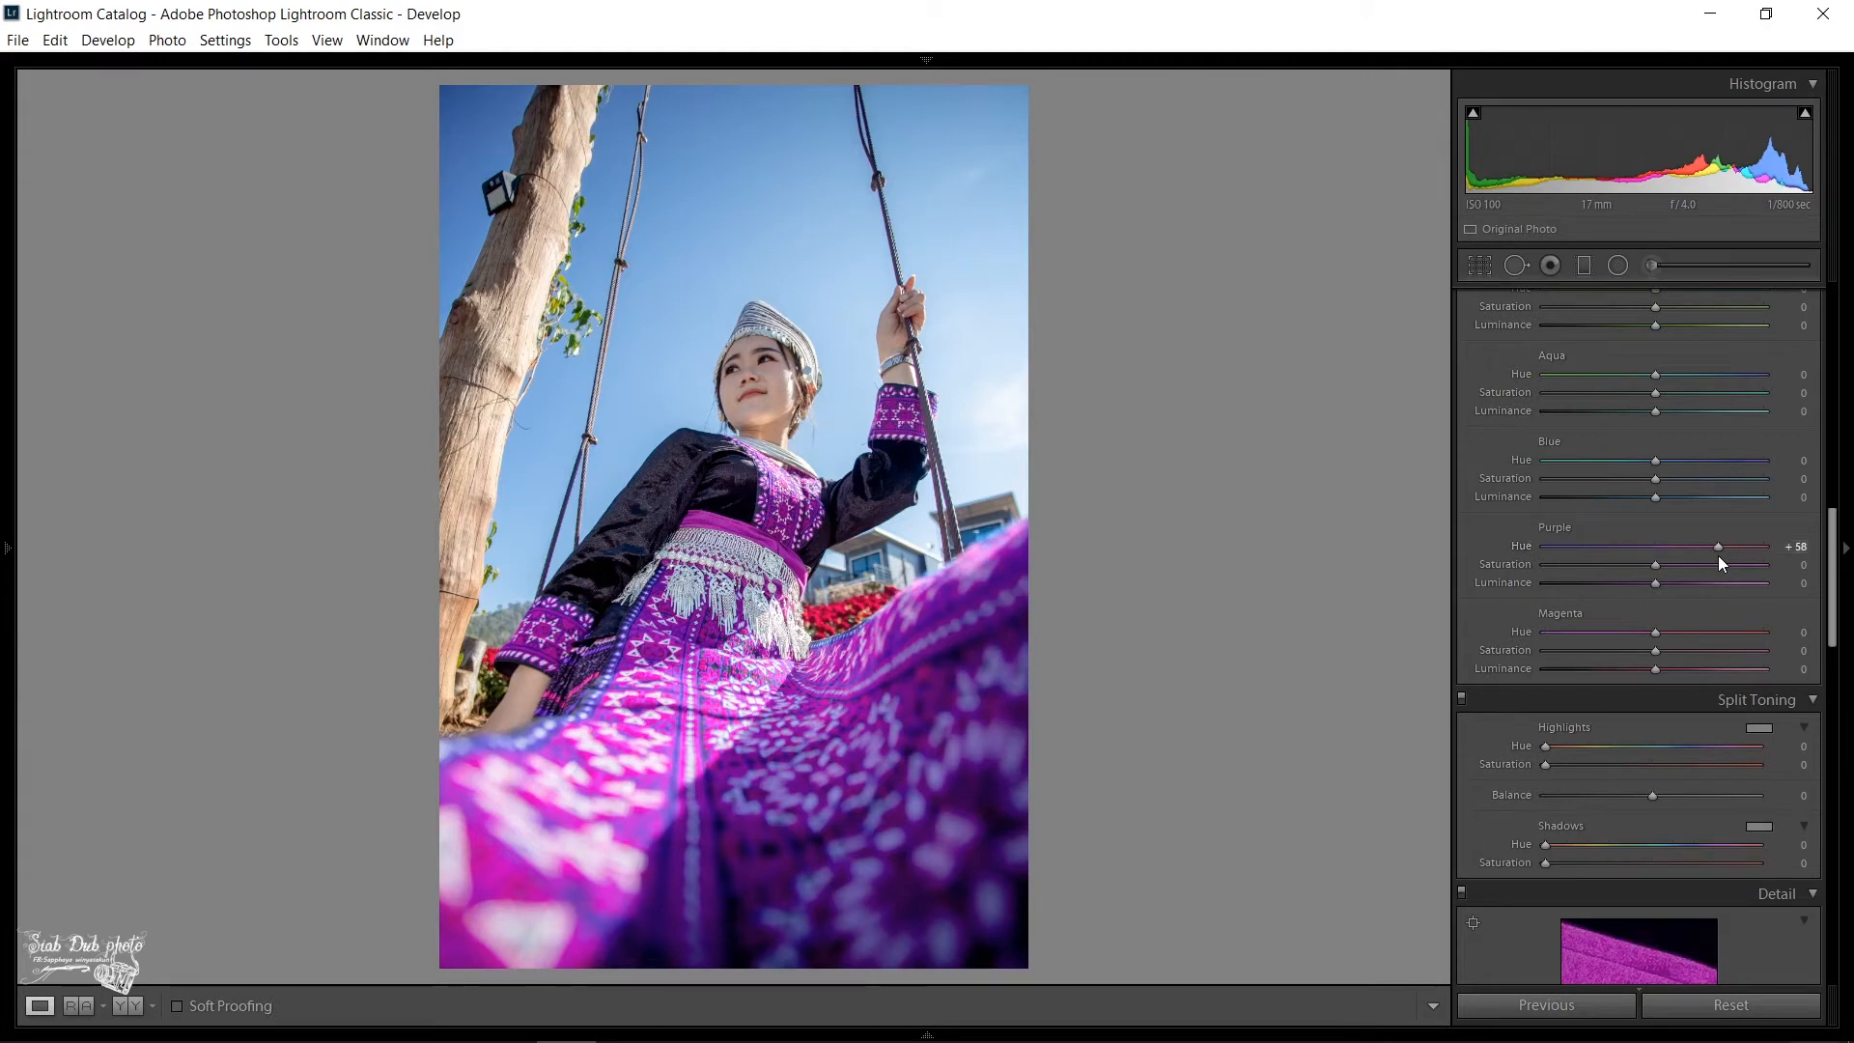
double_click(1714, 547)
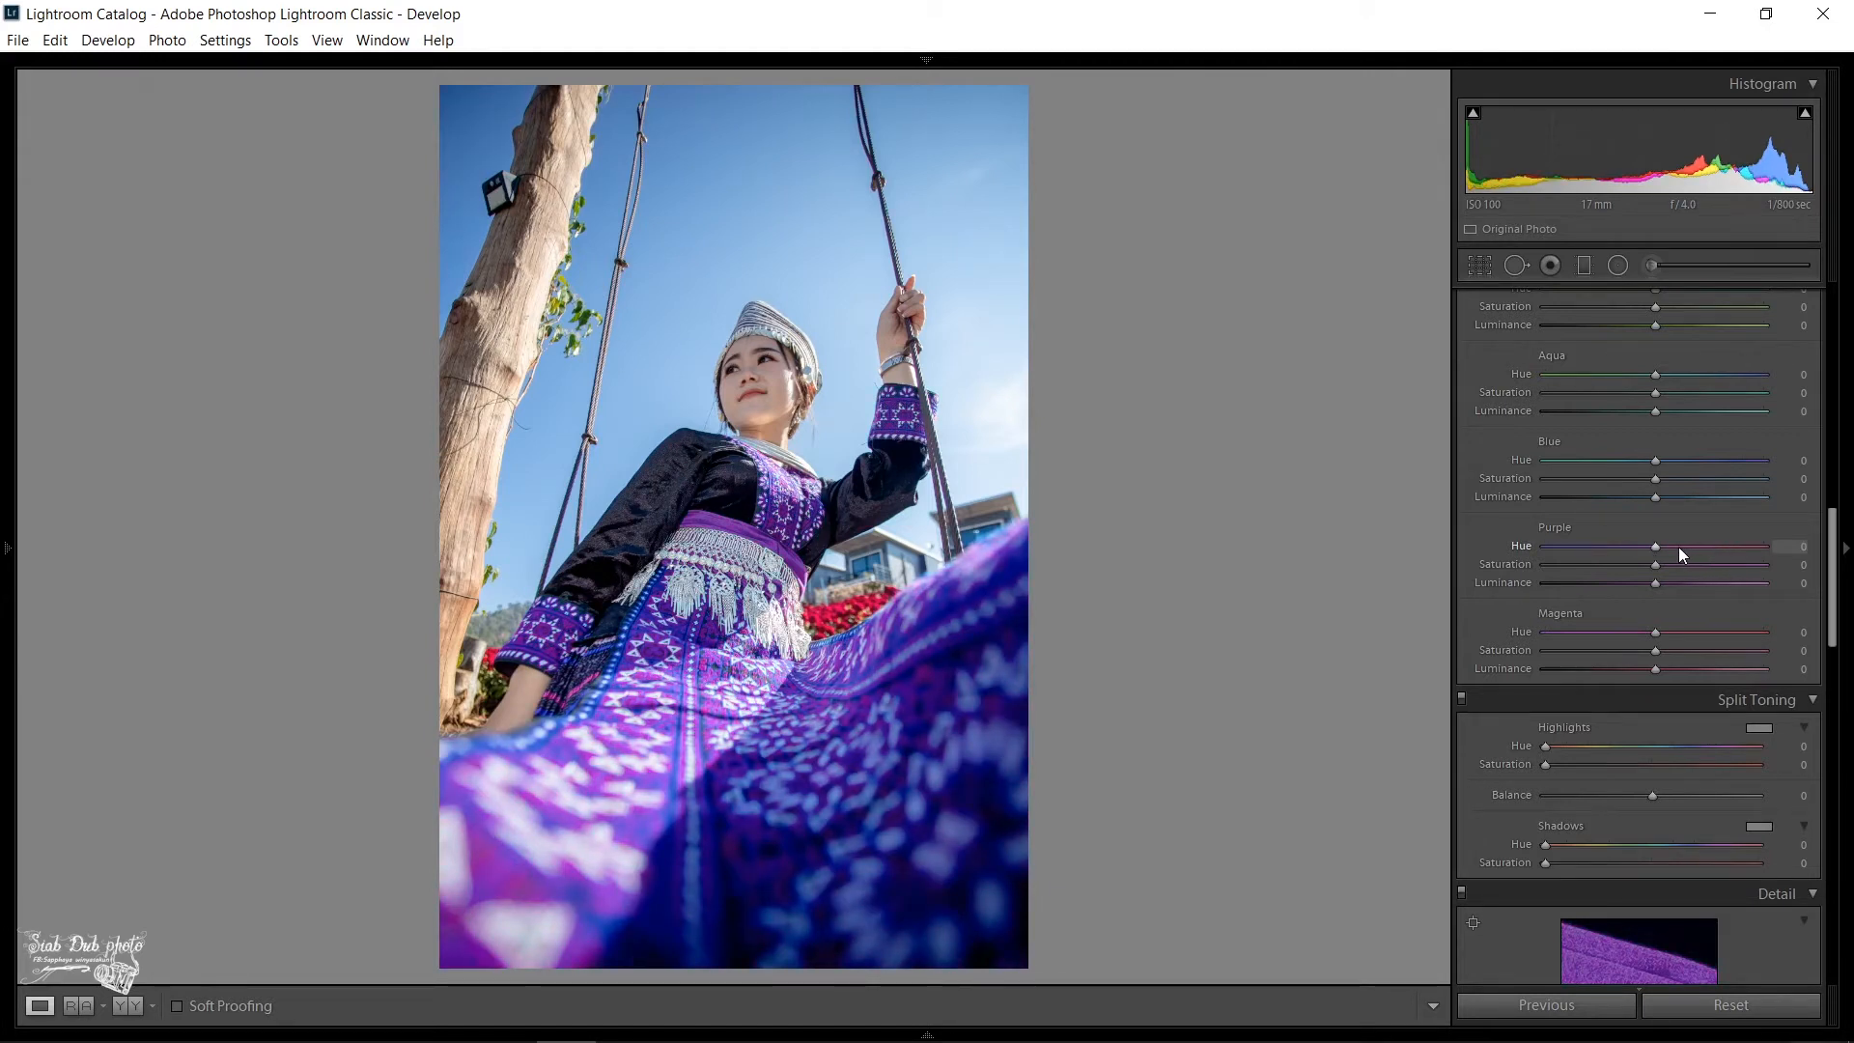
click(1679, 547)
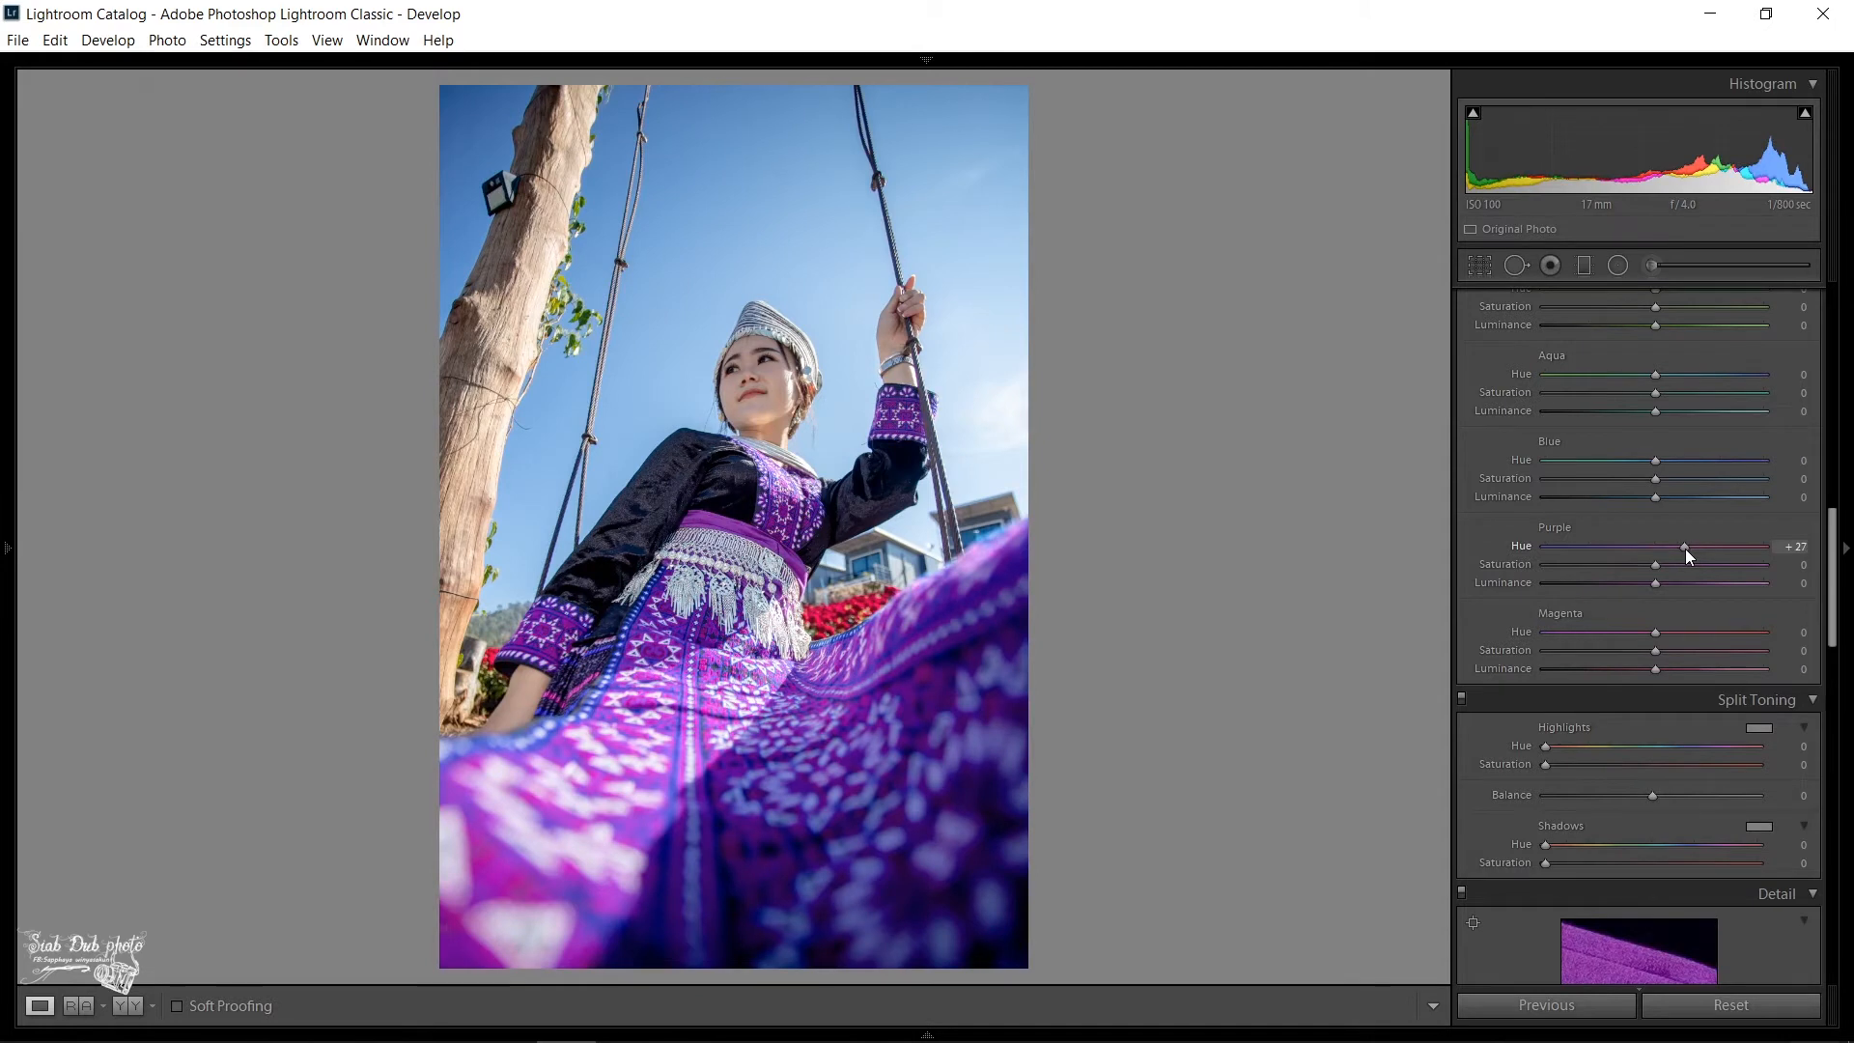
drag(1685, 550, 1703, 549)
drag(1707, 549, 1637, 548)
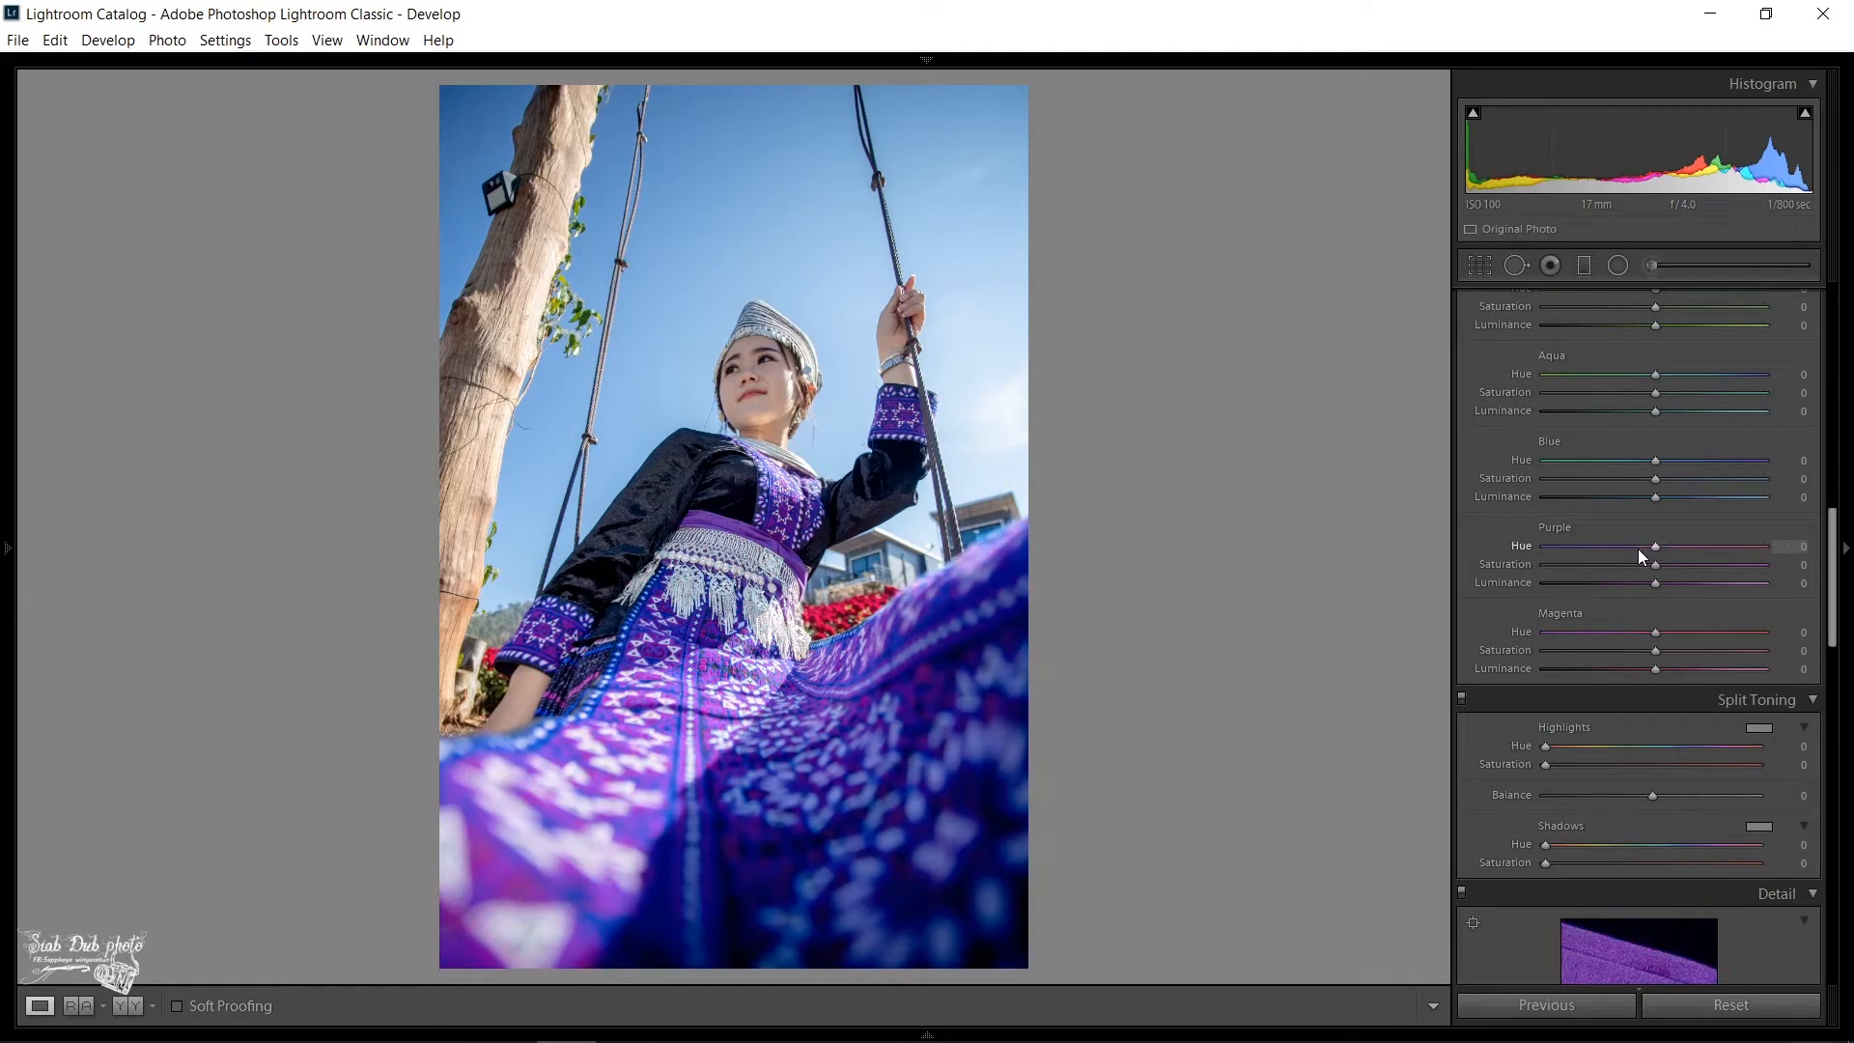
double_click(1638, 548)
- Tint the Split Toning highlights with the pale blue preset at hue 215 and fine-tune its saturation
scroll(1601, 745, down, 5)
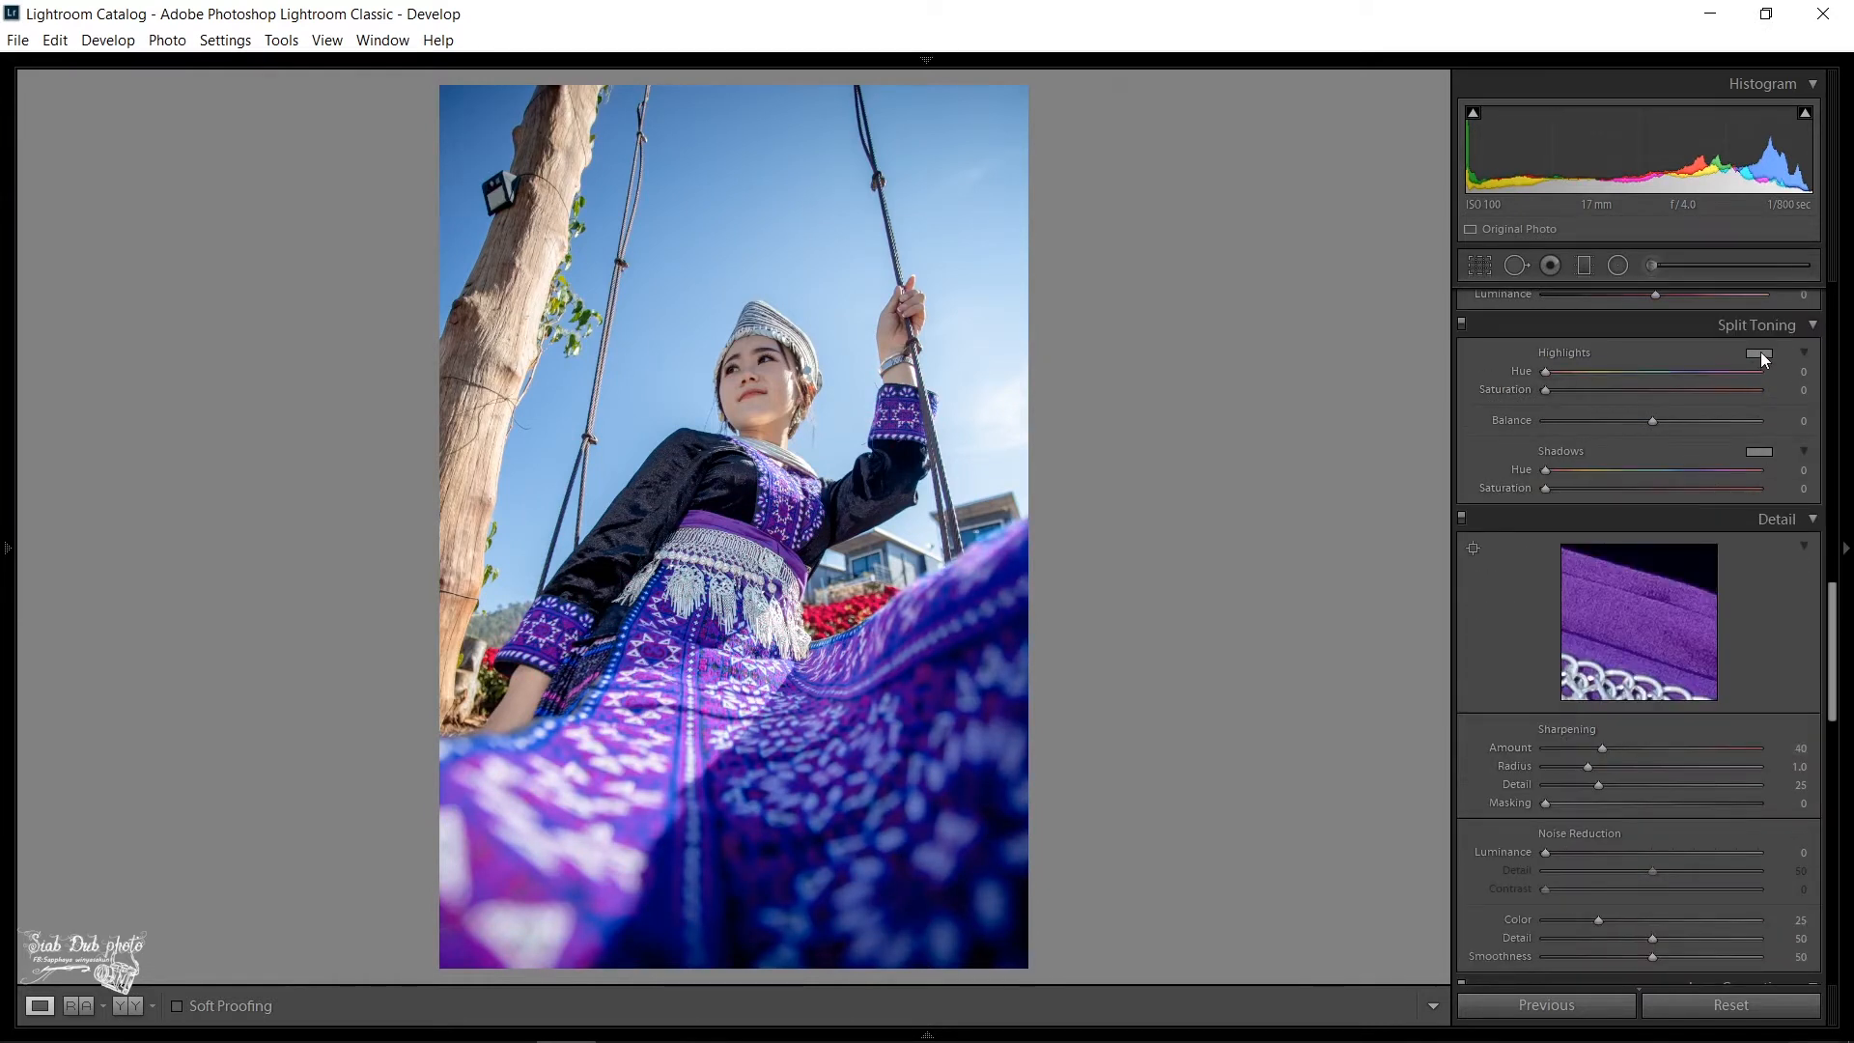
click(1759, 352)
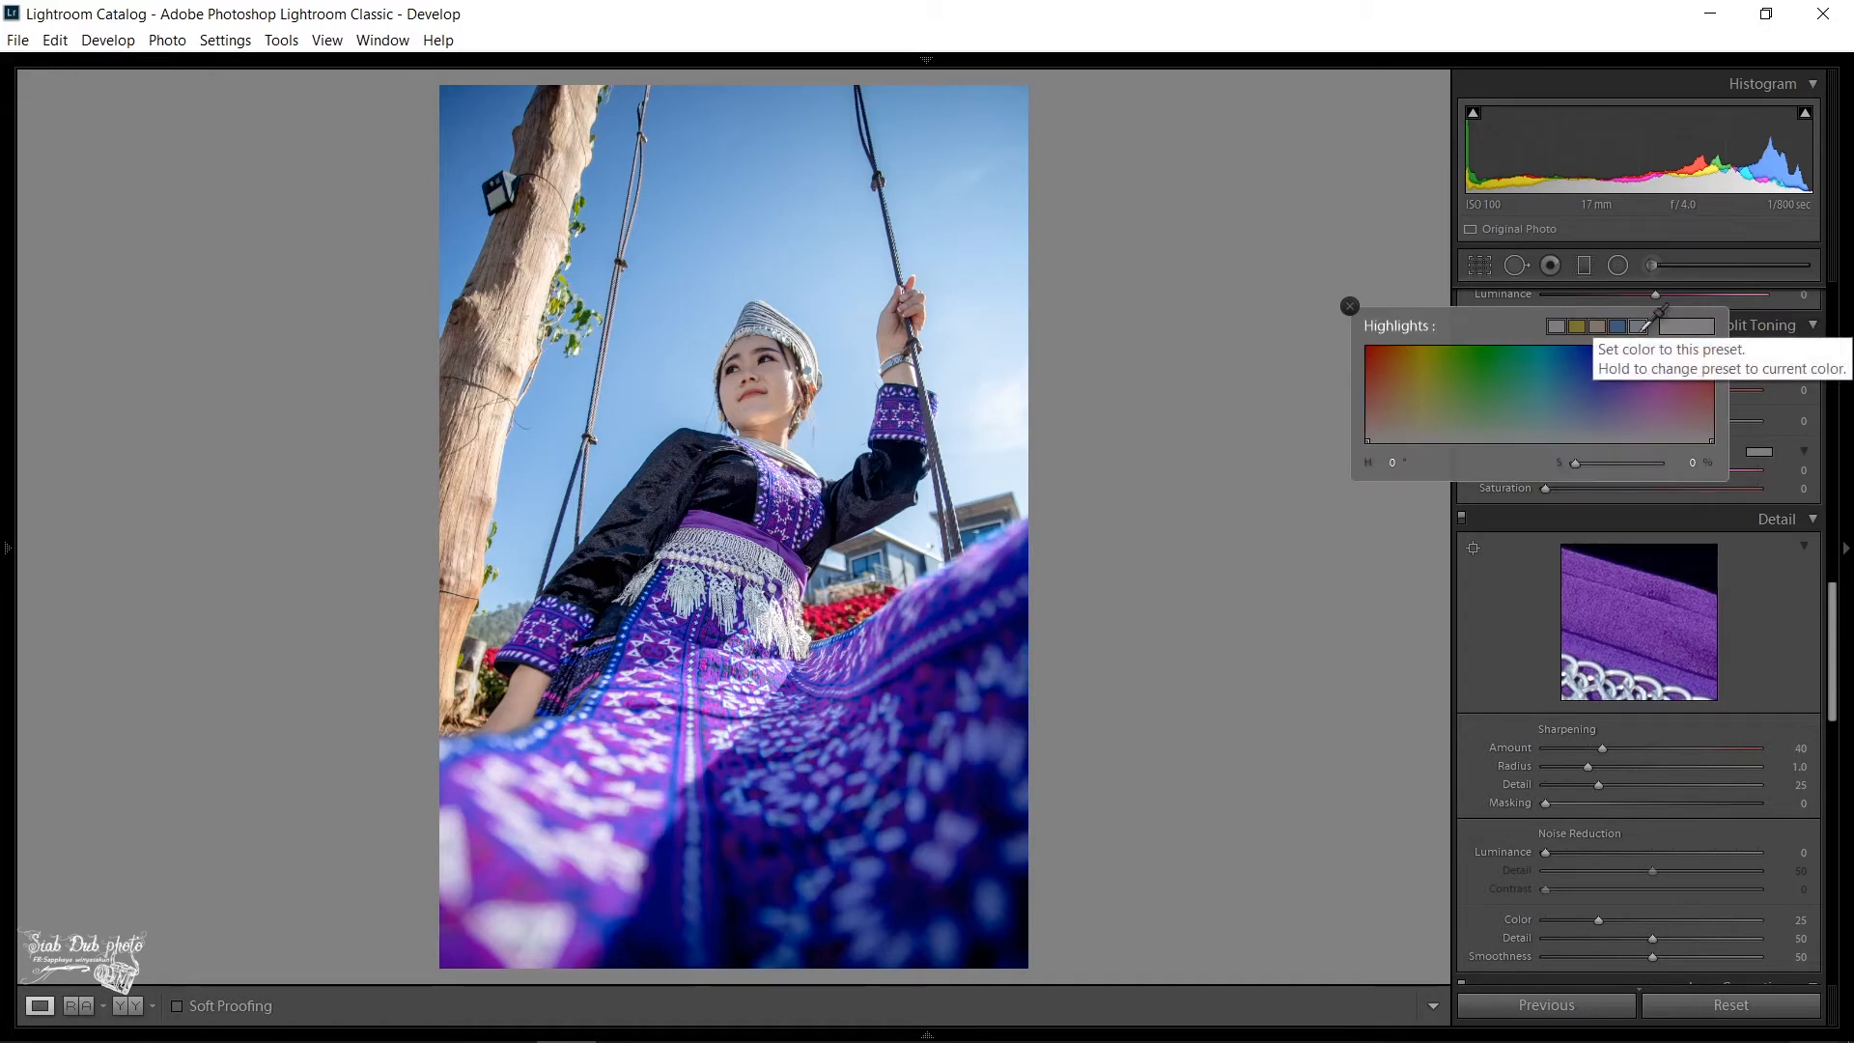
click(1653, 316)
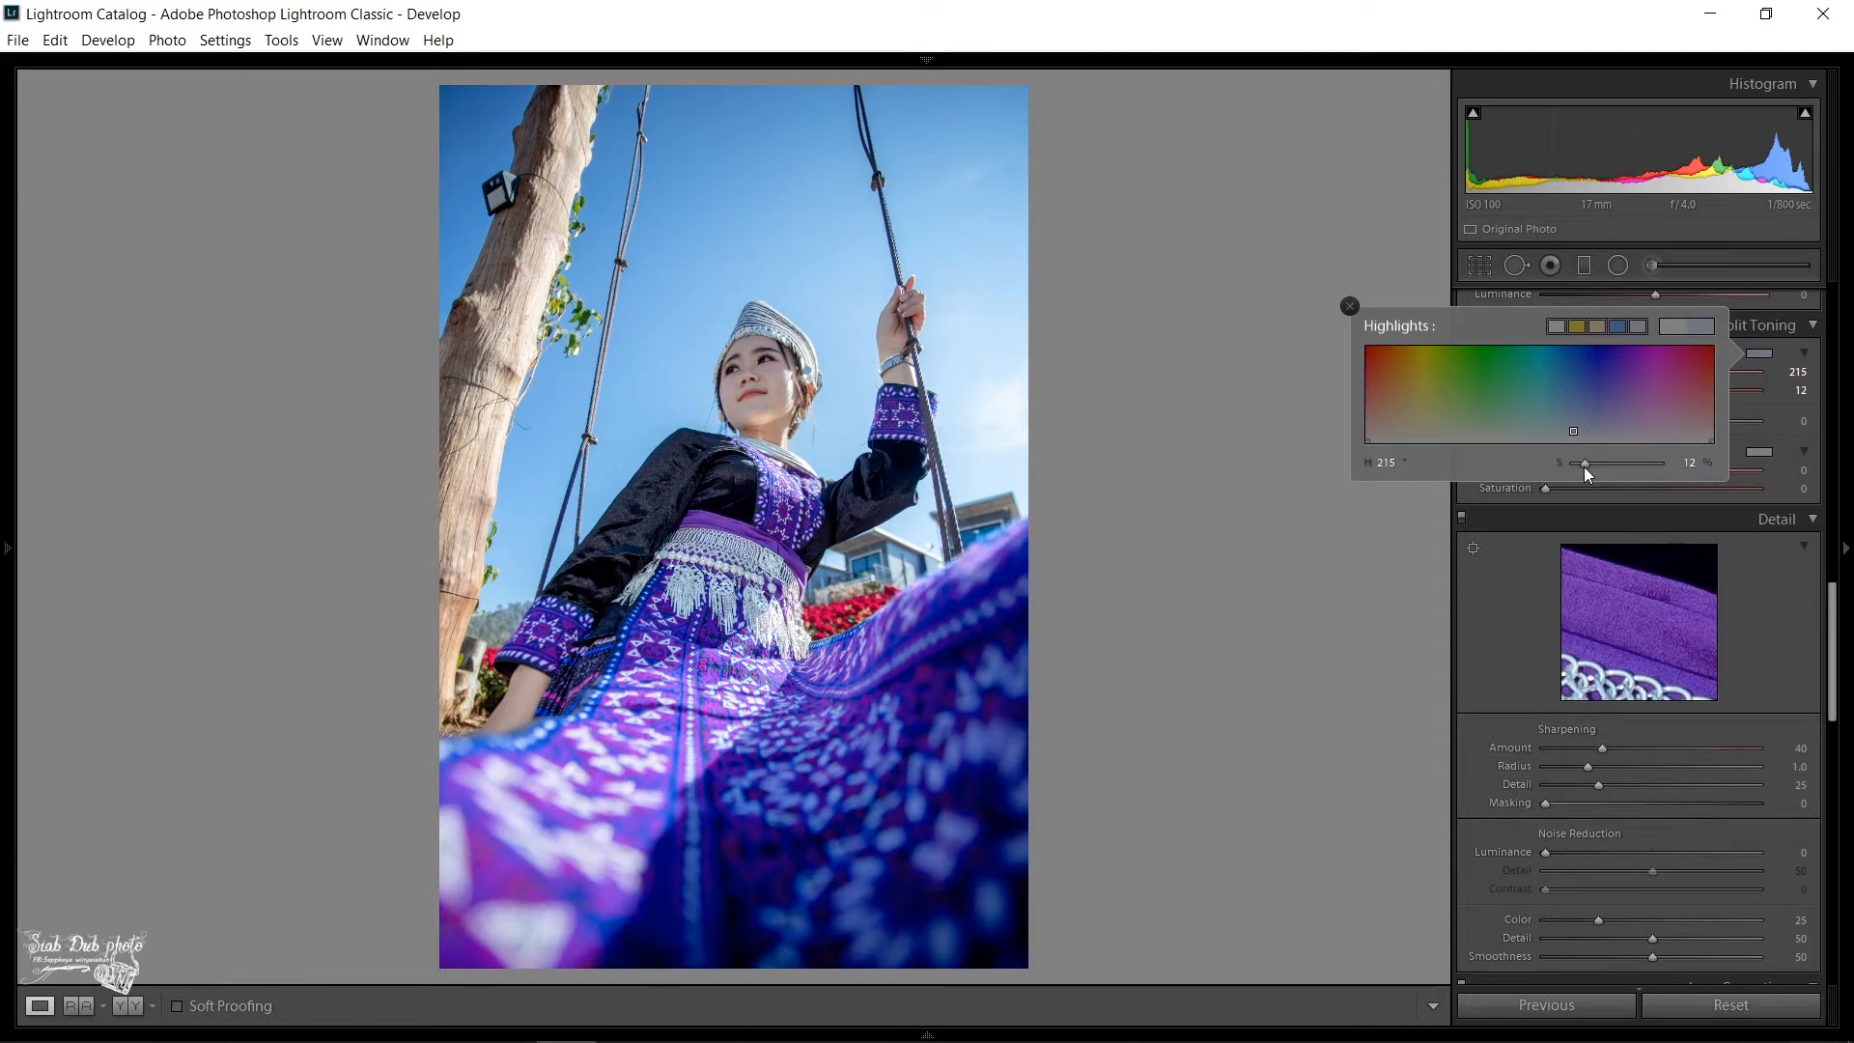
mouse_move(1584, 466)
mouse_down()
mouse_move(1647, 464)
mouse_move(1582, 466)
mouse_up()
- Remove chromatic aberration and enable lens profile corrections for the photo
scroll(1507, 618, down, 3)
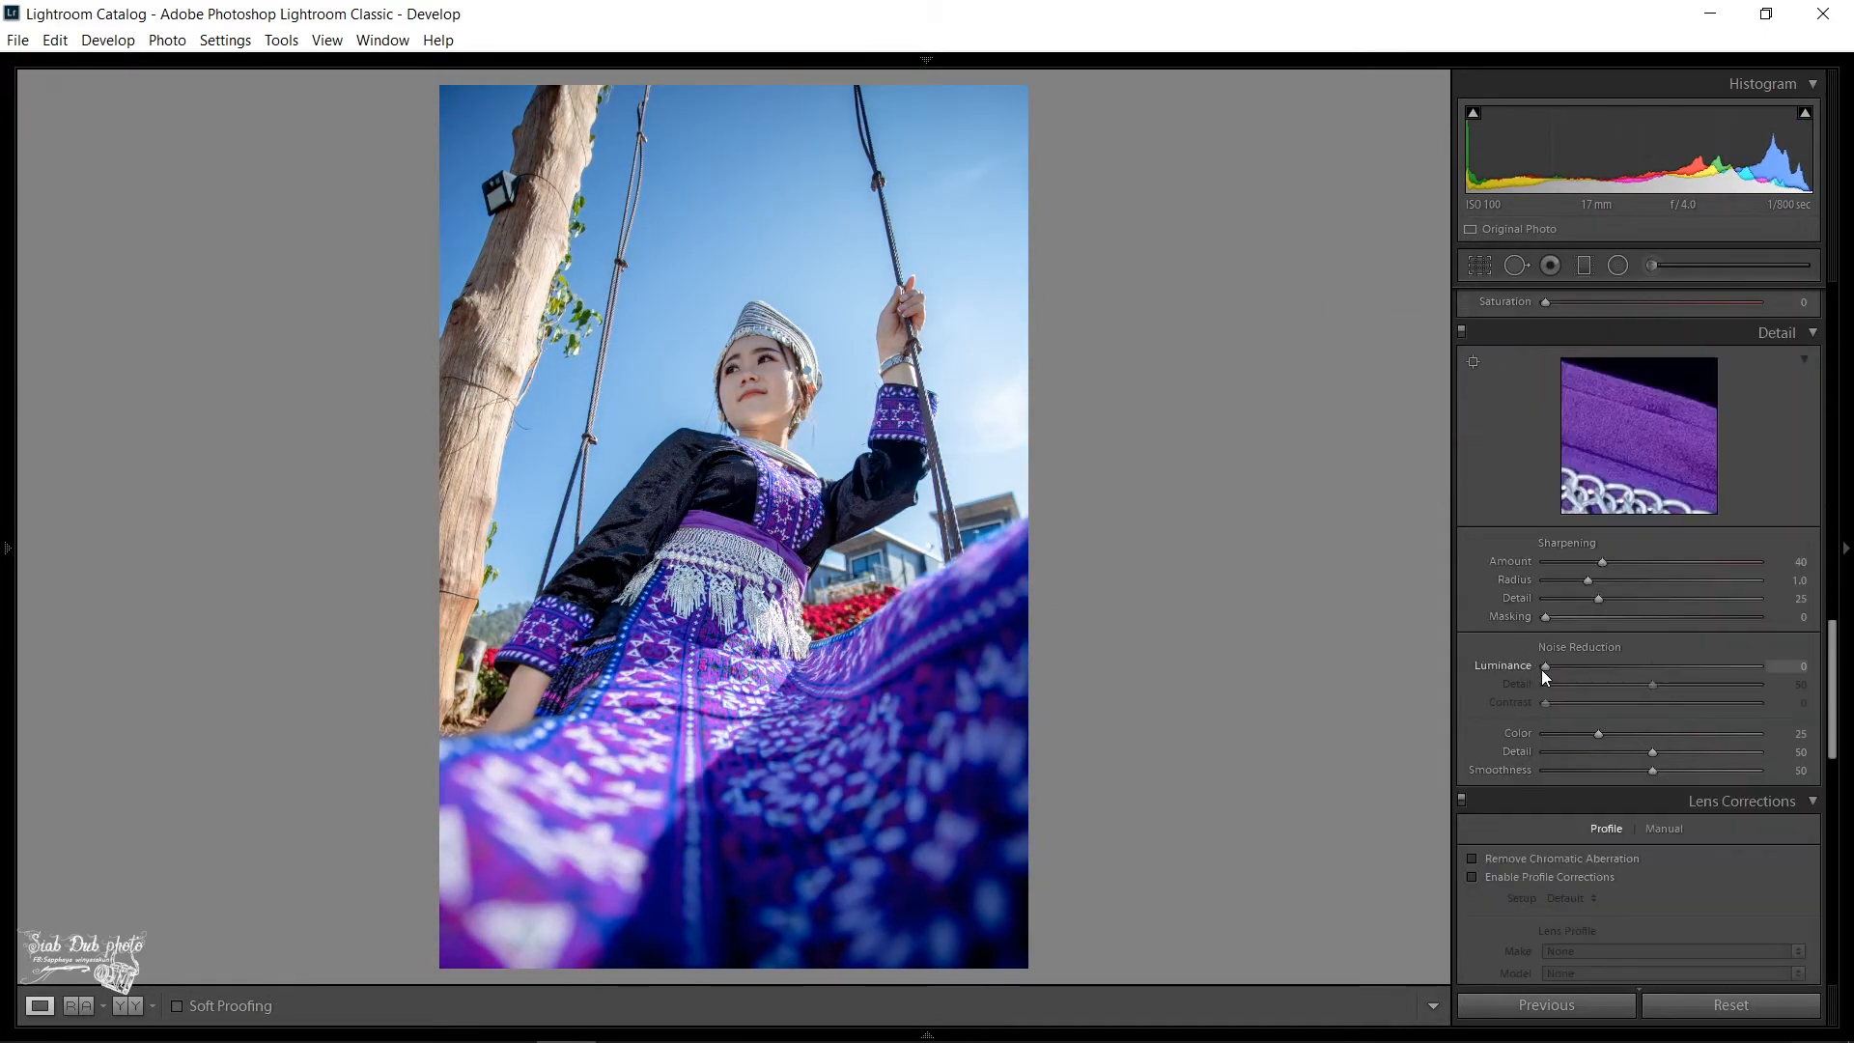
click(1491, 861)
click(1475, 874)
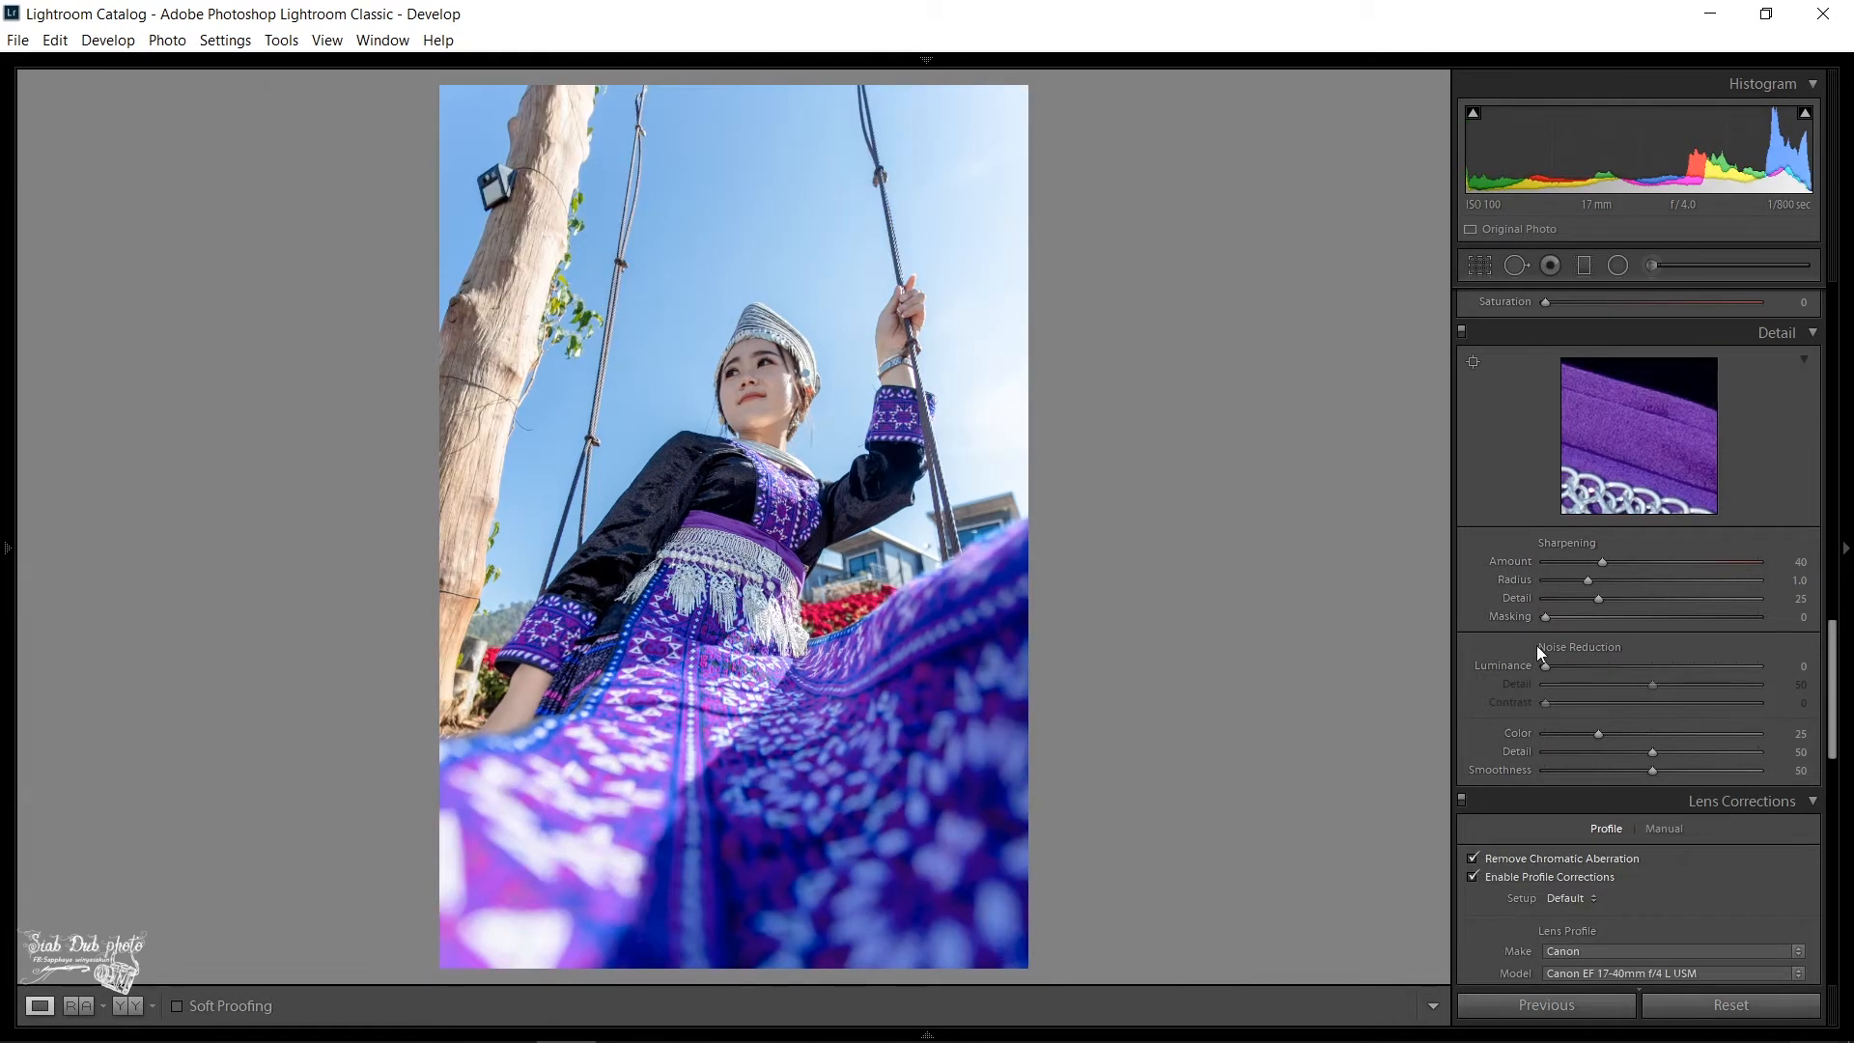
- Darken the photo's edges by setting the post-crop vignetting amount to −37
scroll(1574, 792, down, 4)
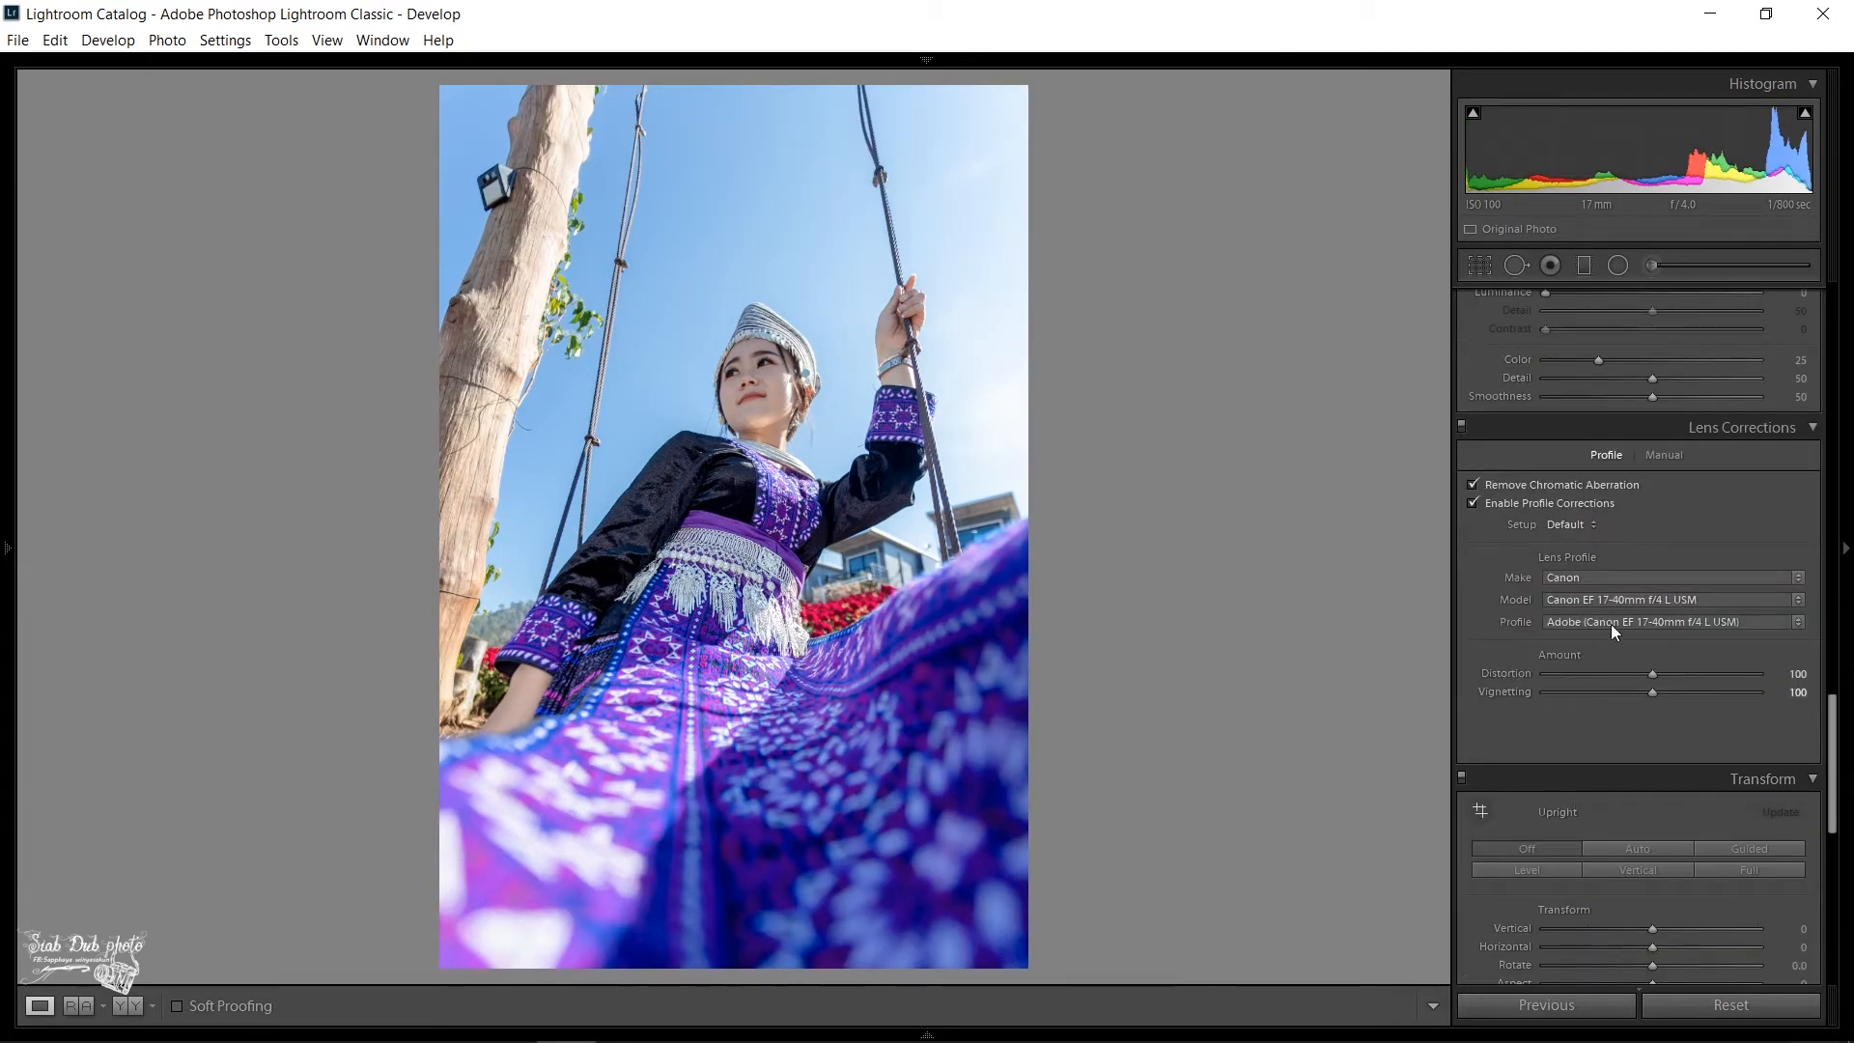
scroll(1642, 756, down, 4)
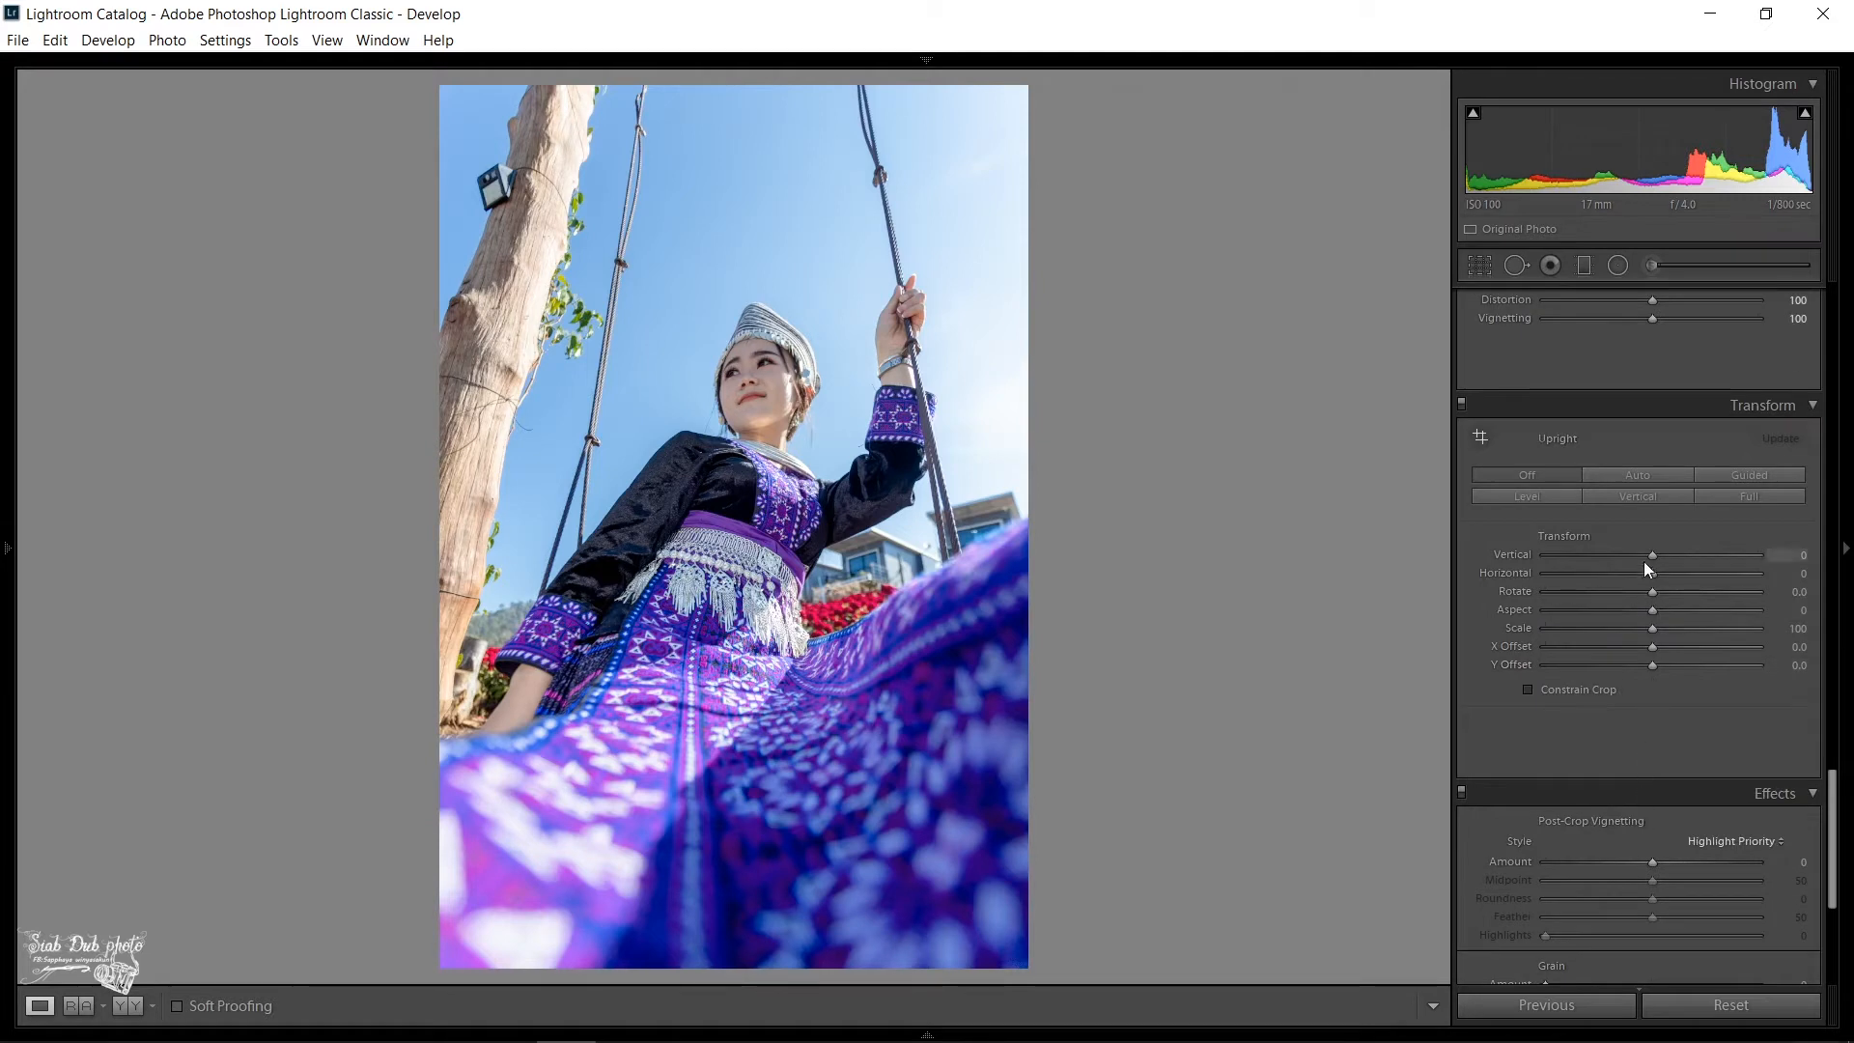
drag(1647, 557, 1651, 554)
mouse_move(1649, 860)
mouse_down()
mouse_move(1595, 859)
mouse_move(1614, 861)
mouse_up()
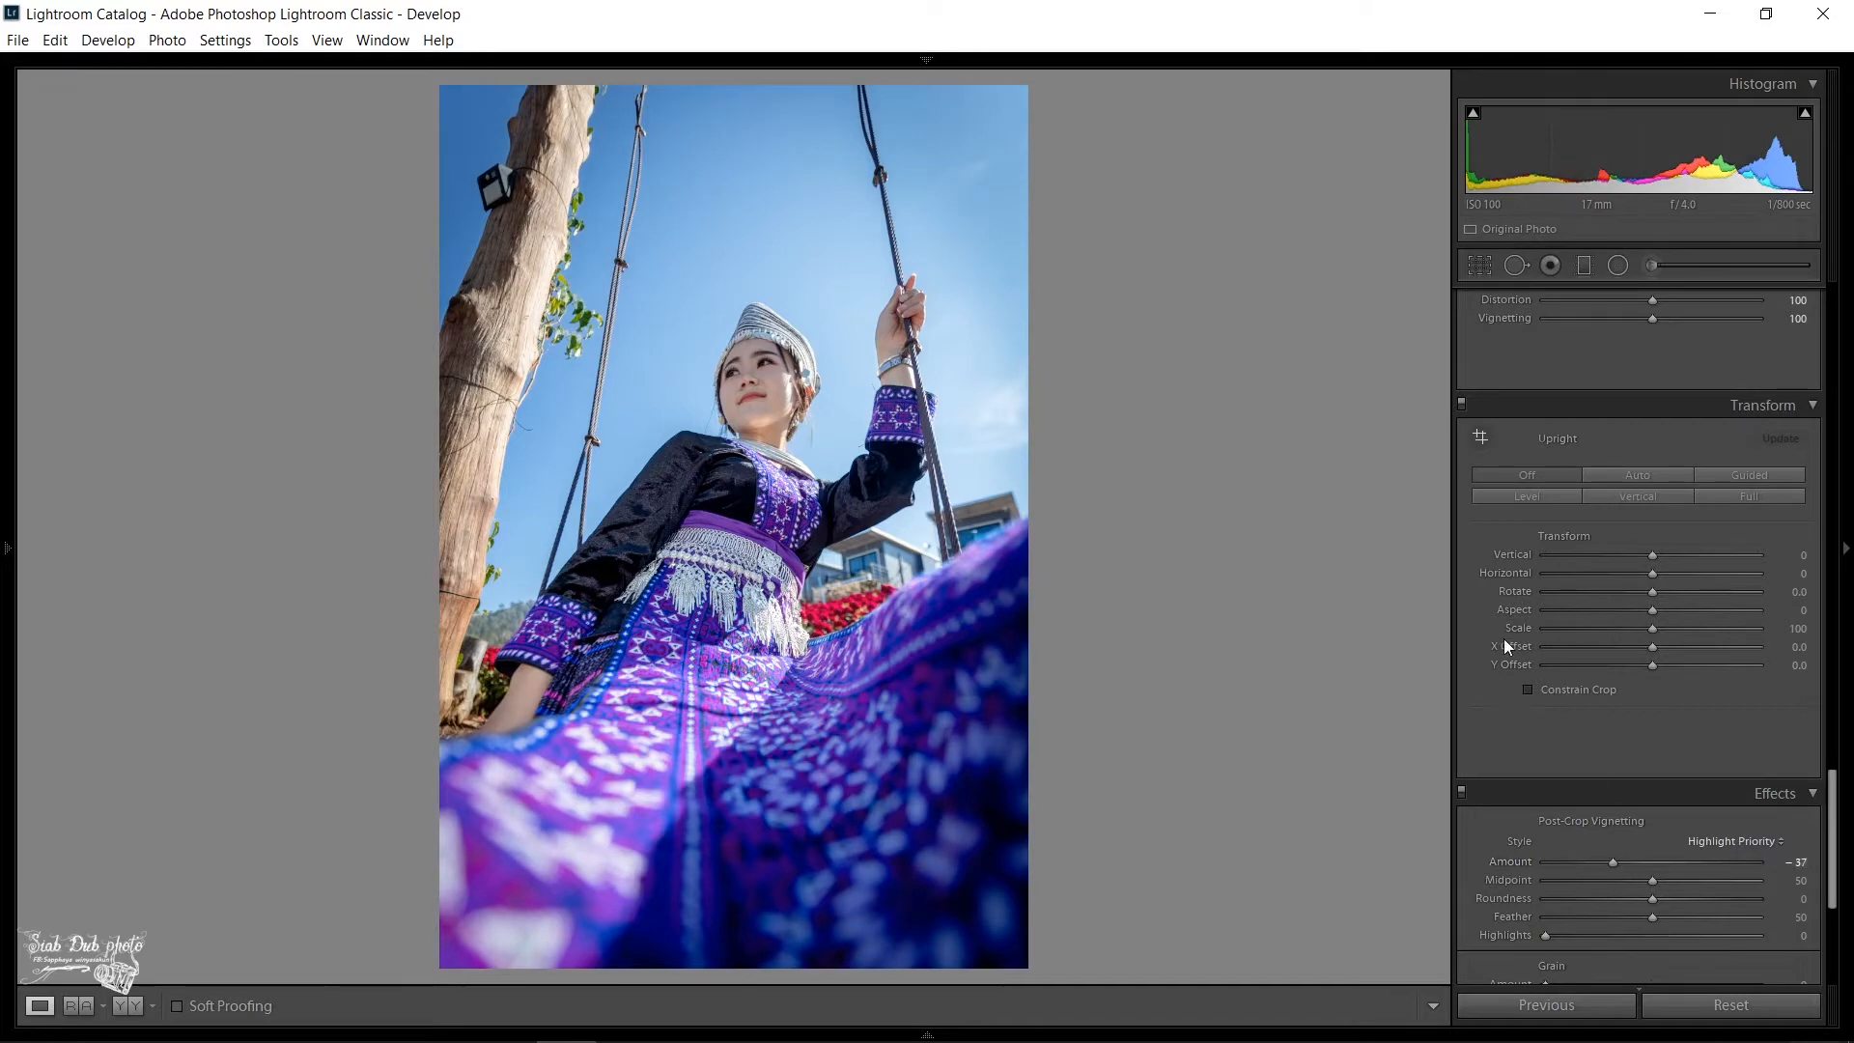
- Switch the lens profile corrections off and back on to compare their effect on the photo
scroll(1494, 599, up, 6)
click(1472, 690)
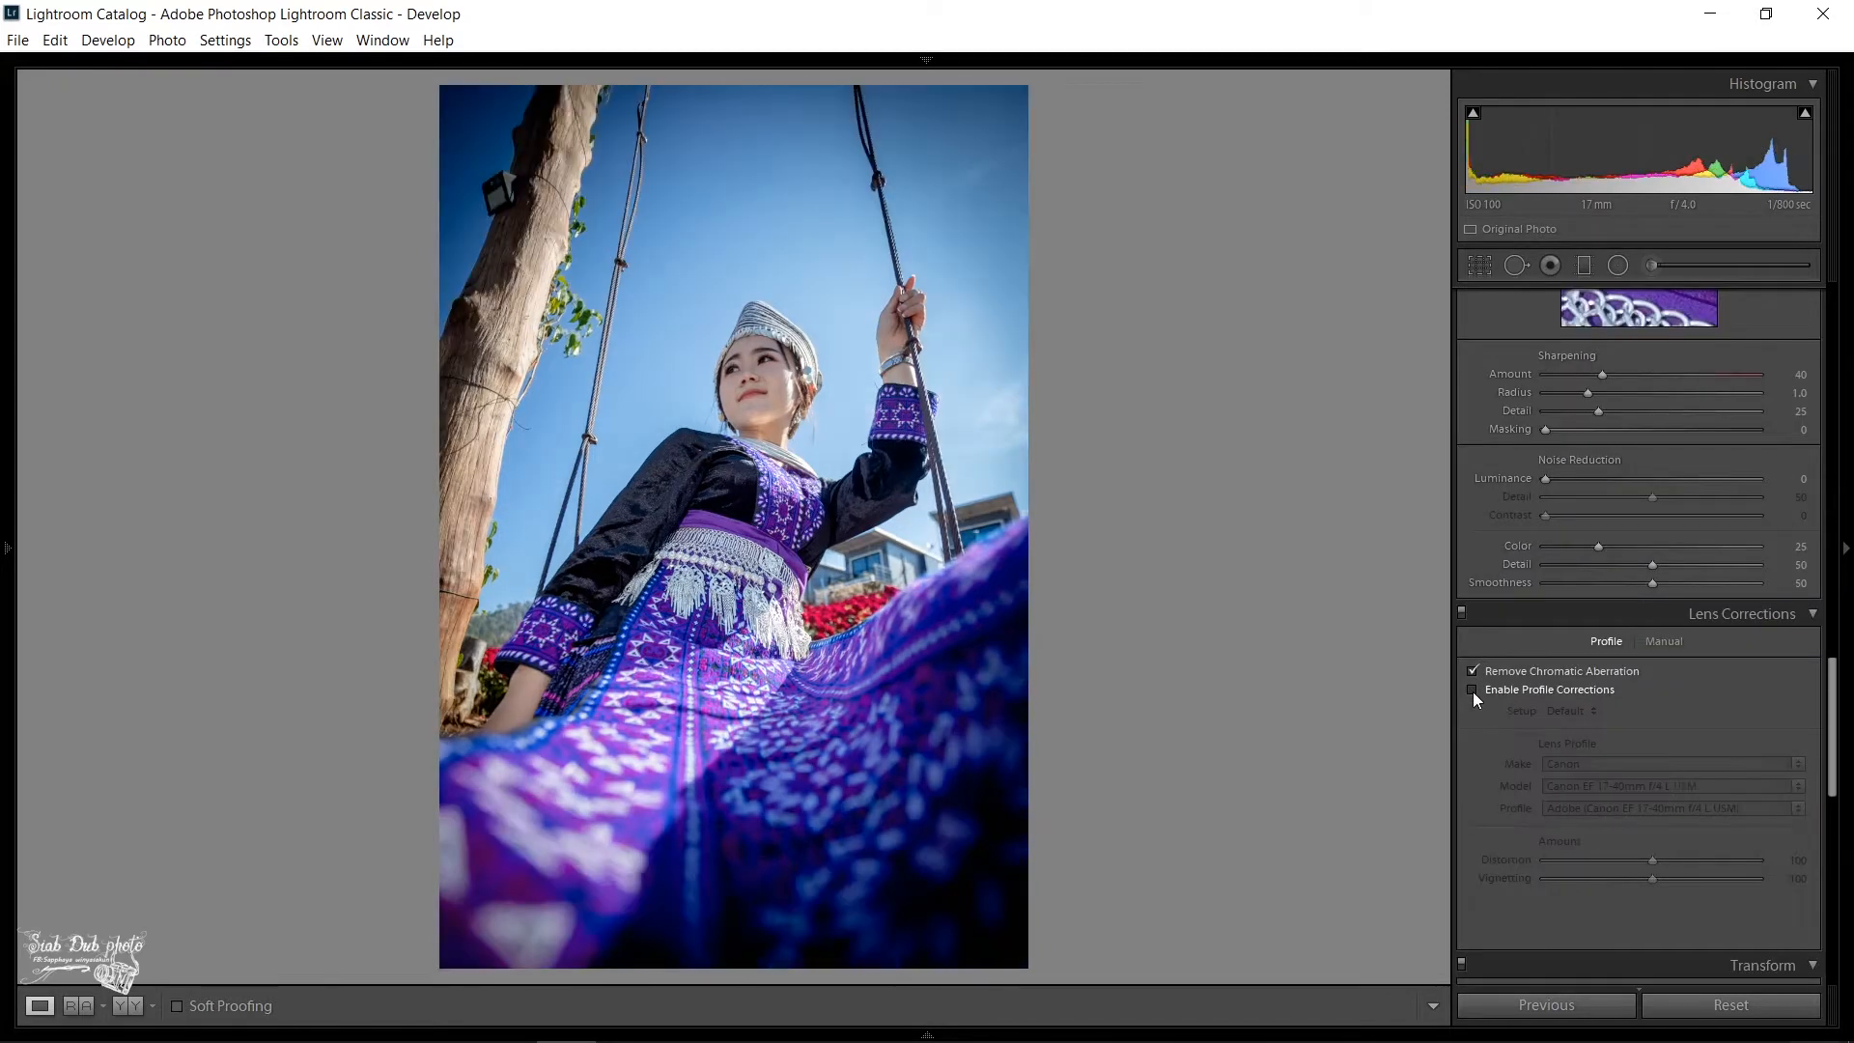
click(1473, 691)
scroll(1477, 753, down, 8)
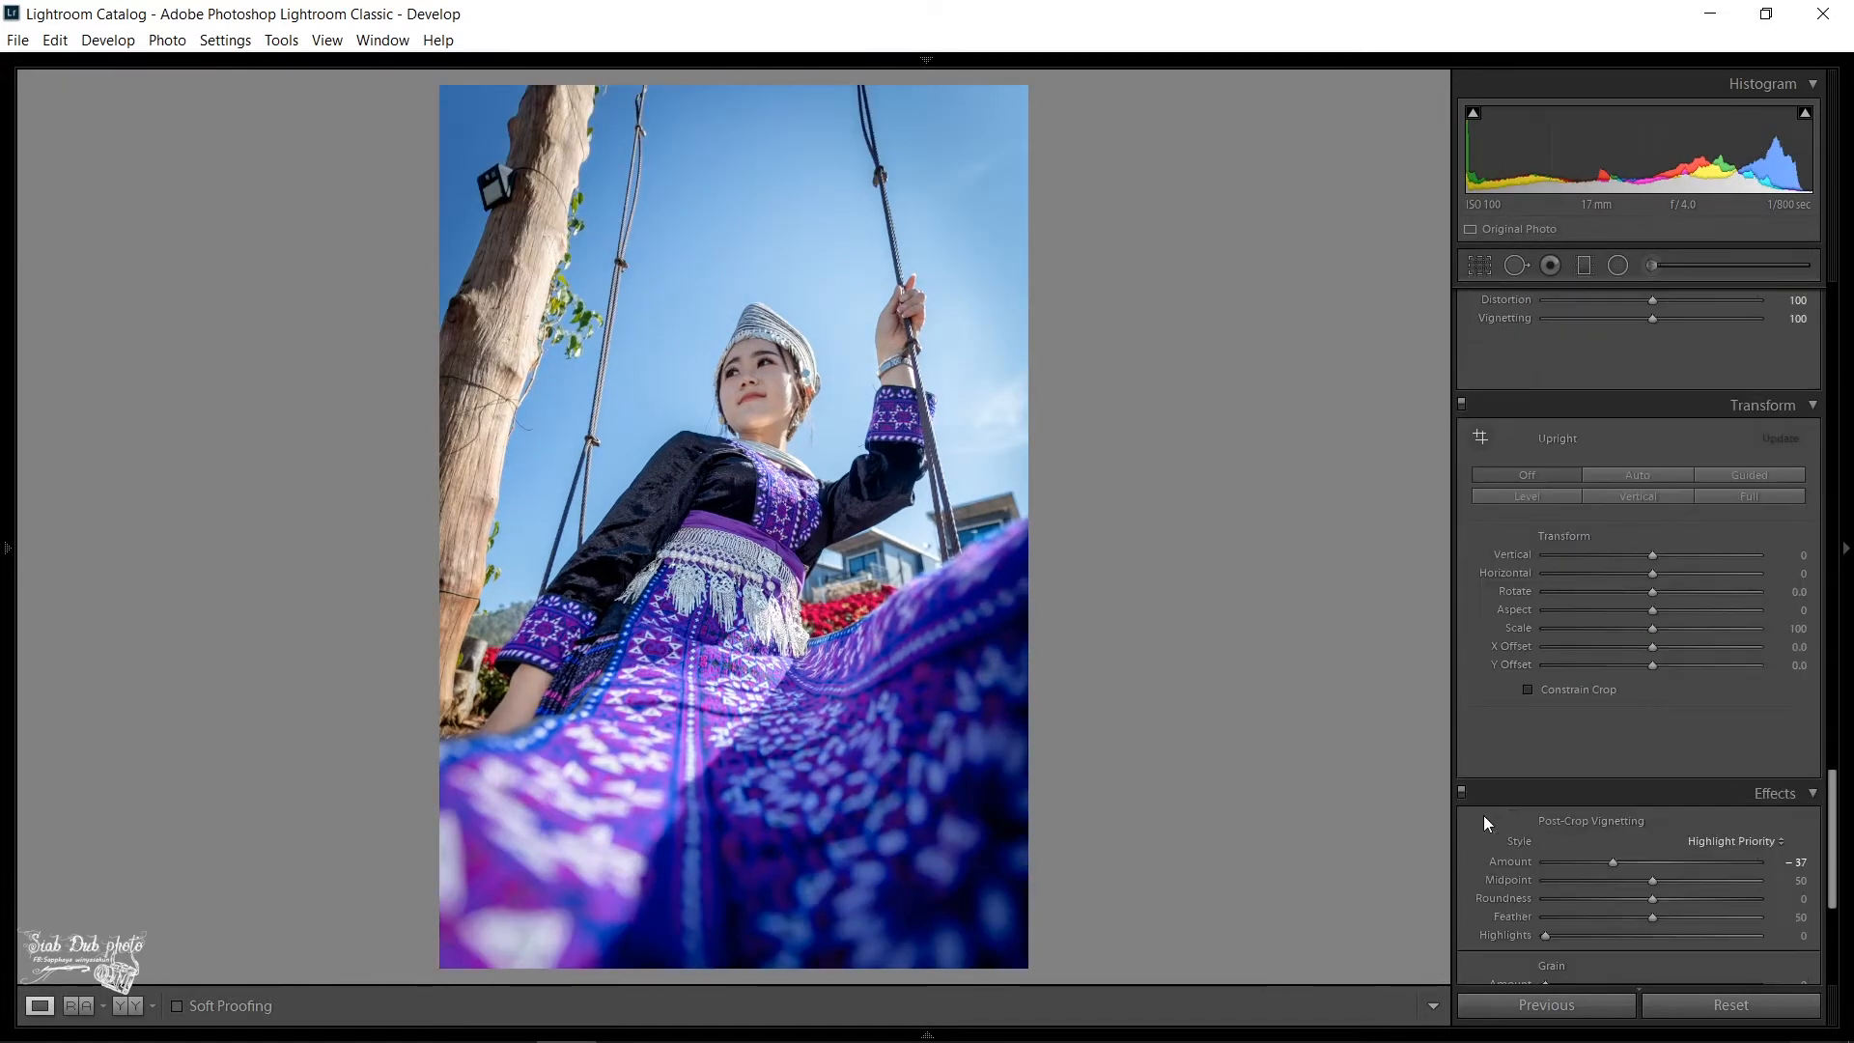
- Raise the Blue Primary saturation in Calibration to +29
drag(1655, 965, 1683, 964)
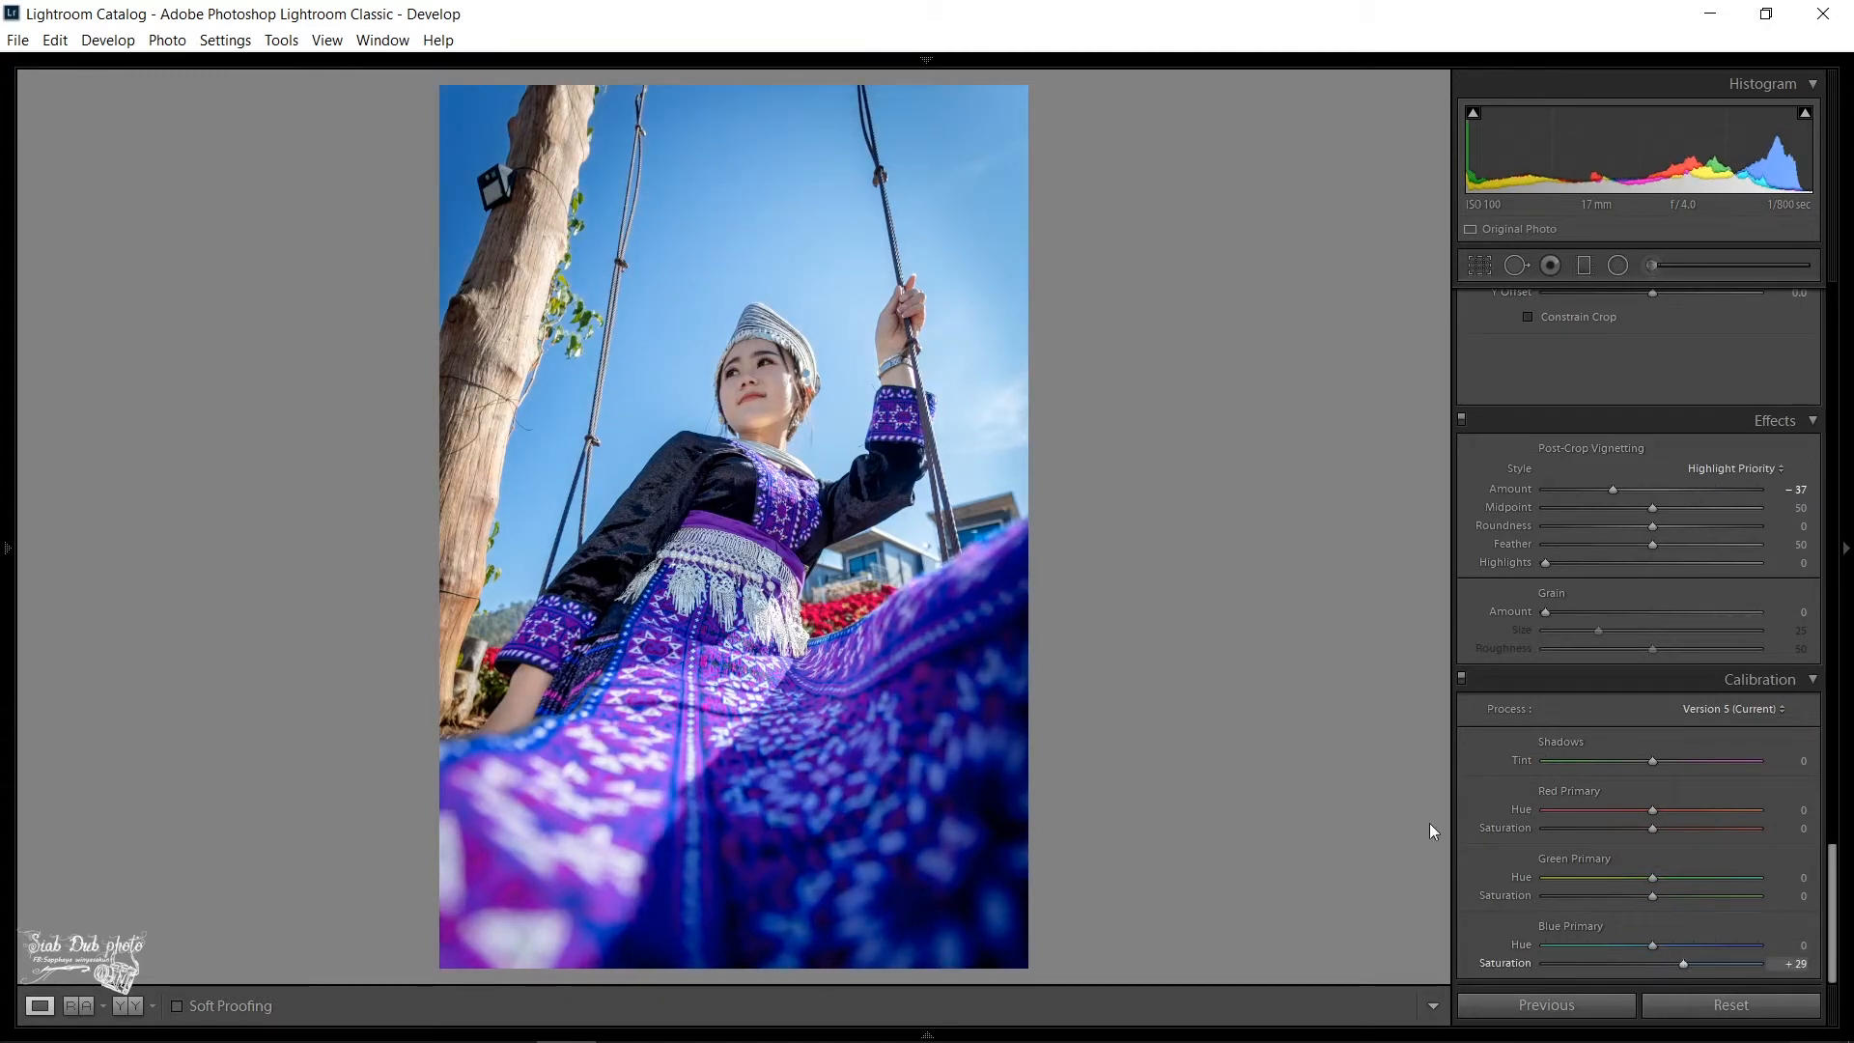
scroll(1603, 435, up, 8)
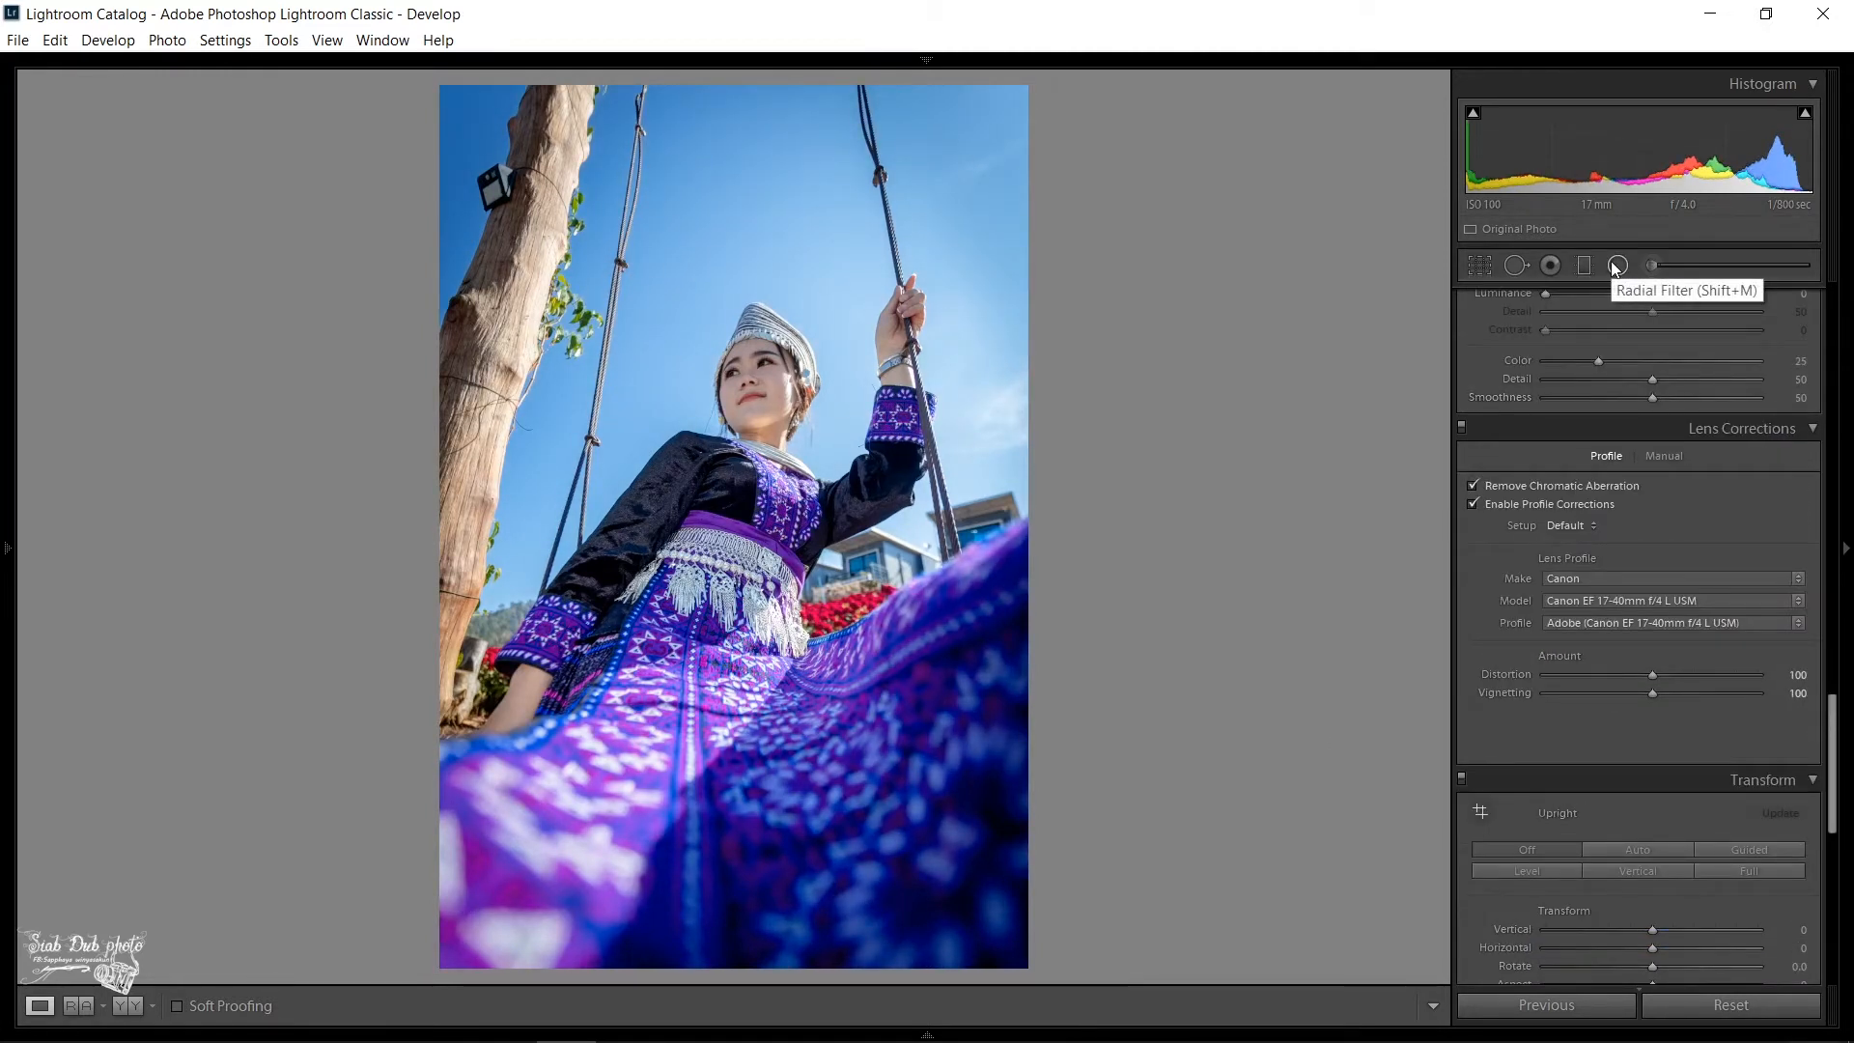
- Place an upright oval radial filter around the woman's head and upper body, with exposure −0.27 and sharpness 19
click(1616, 266)
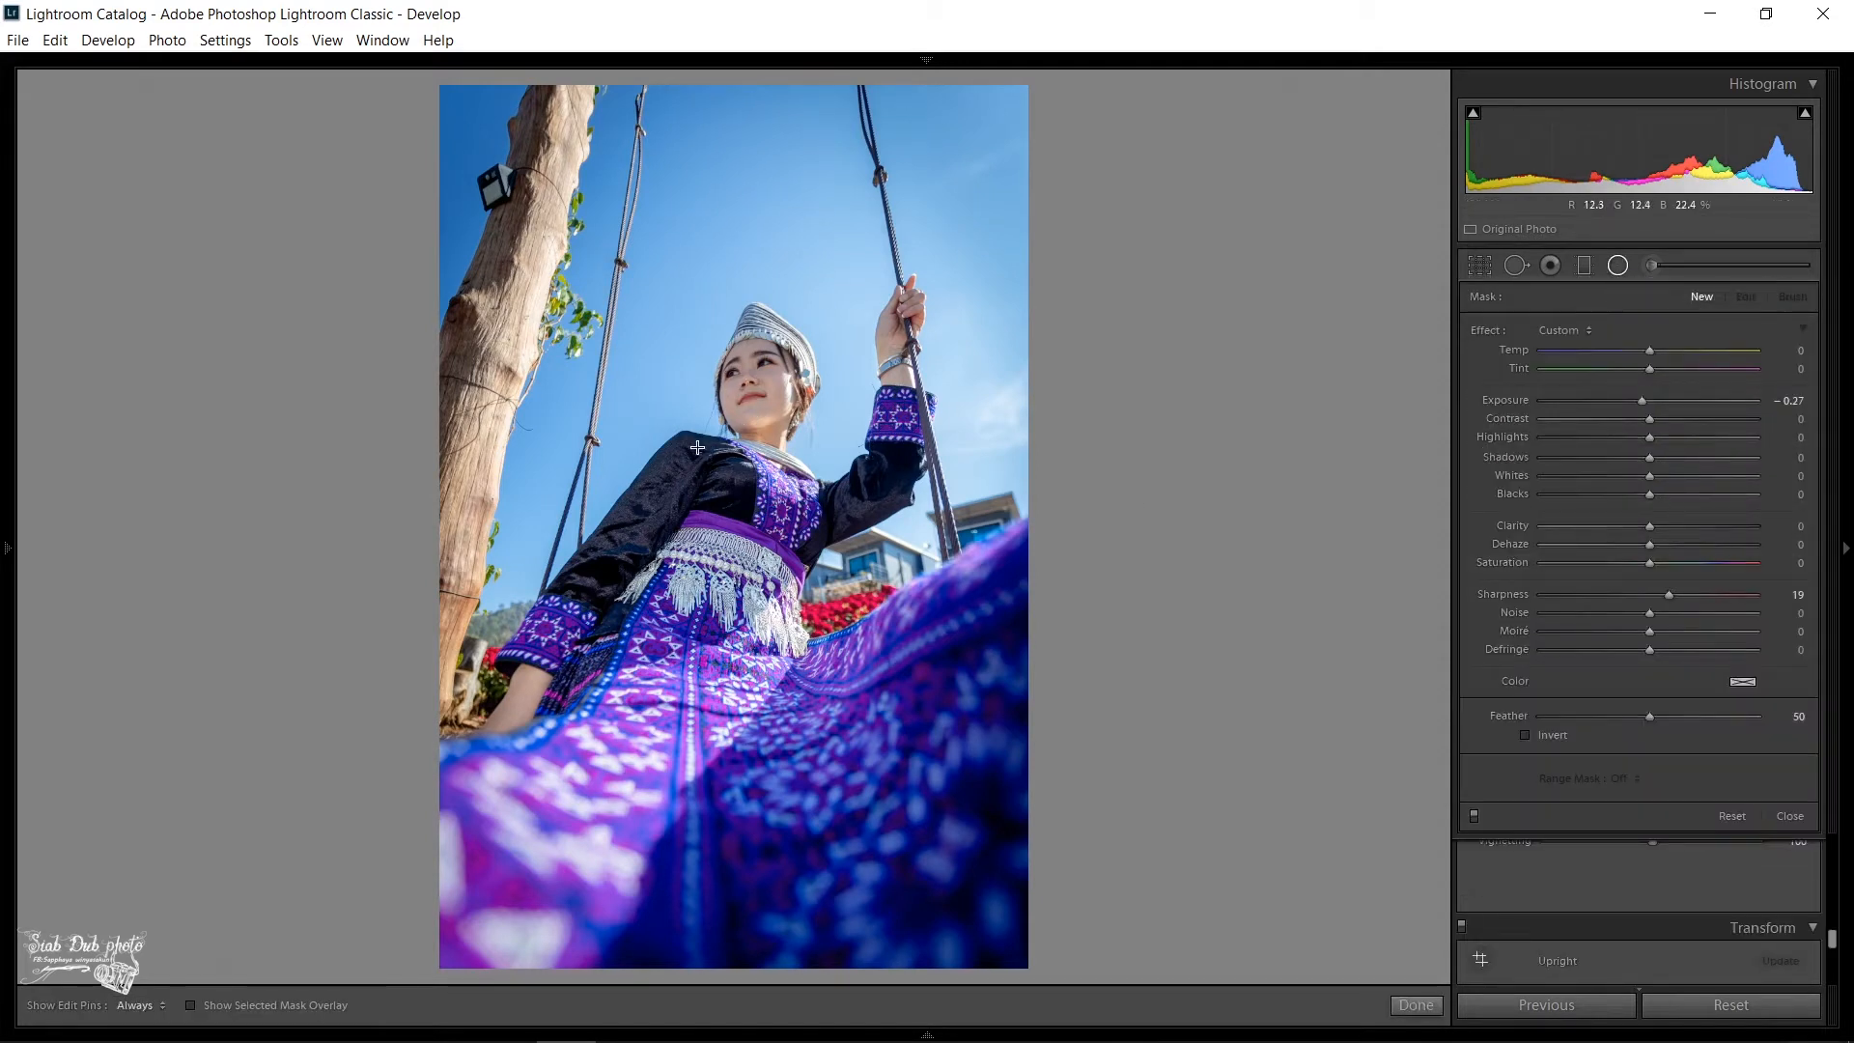
drag(703, 440, 814, 621)
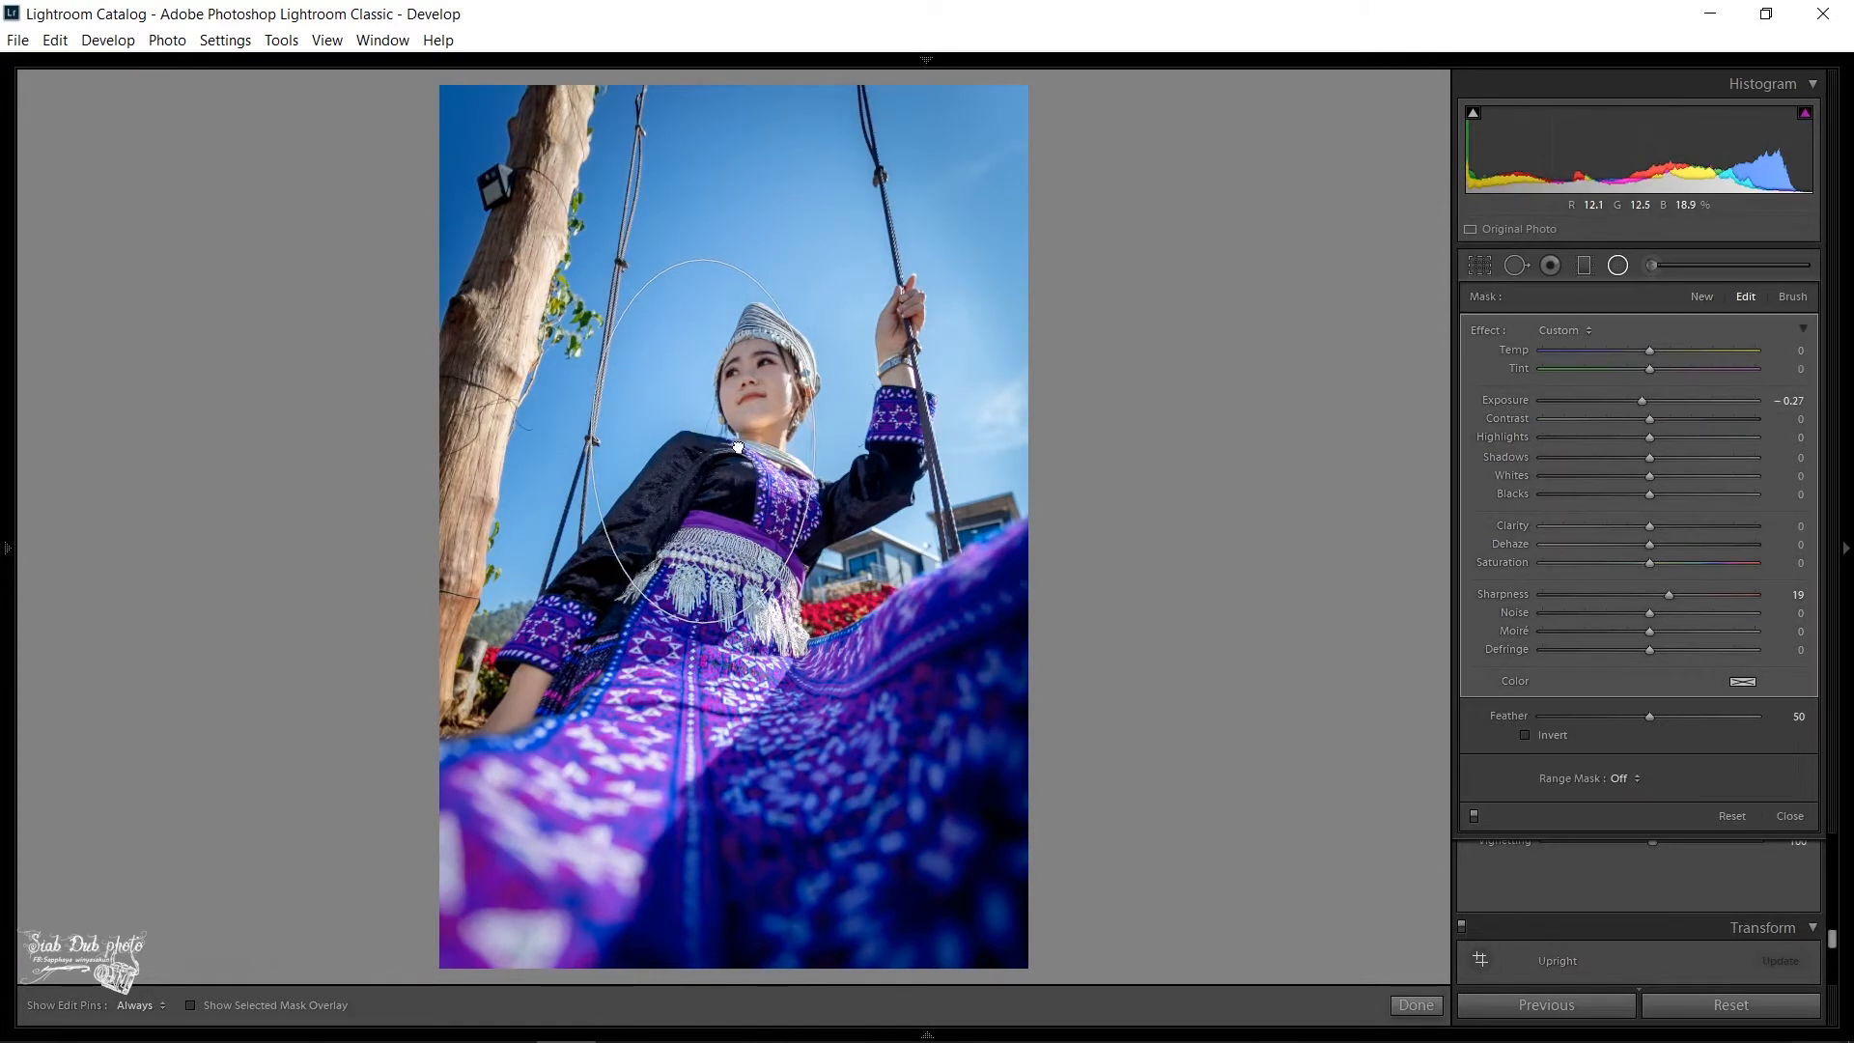
drag(697, 433, 759, 452)
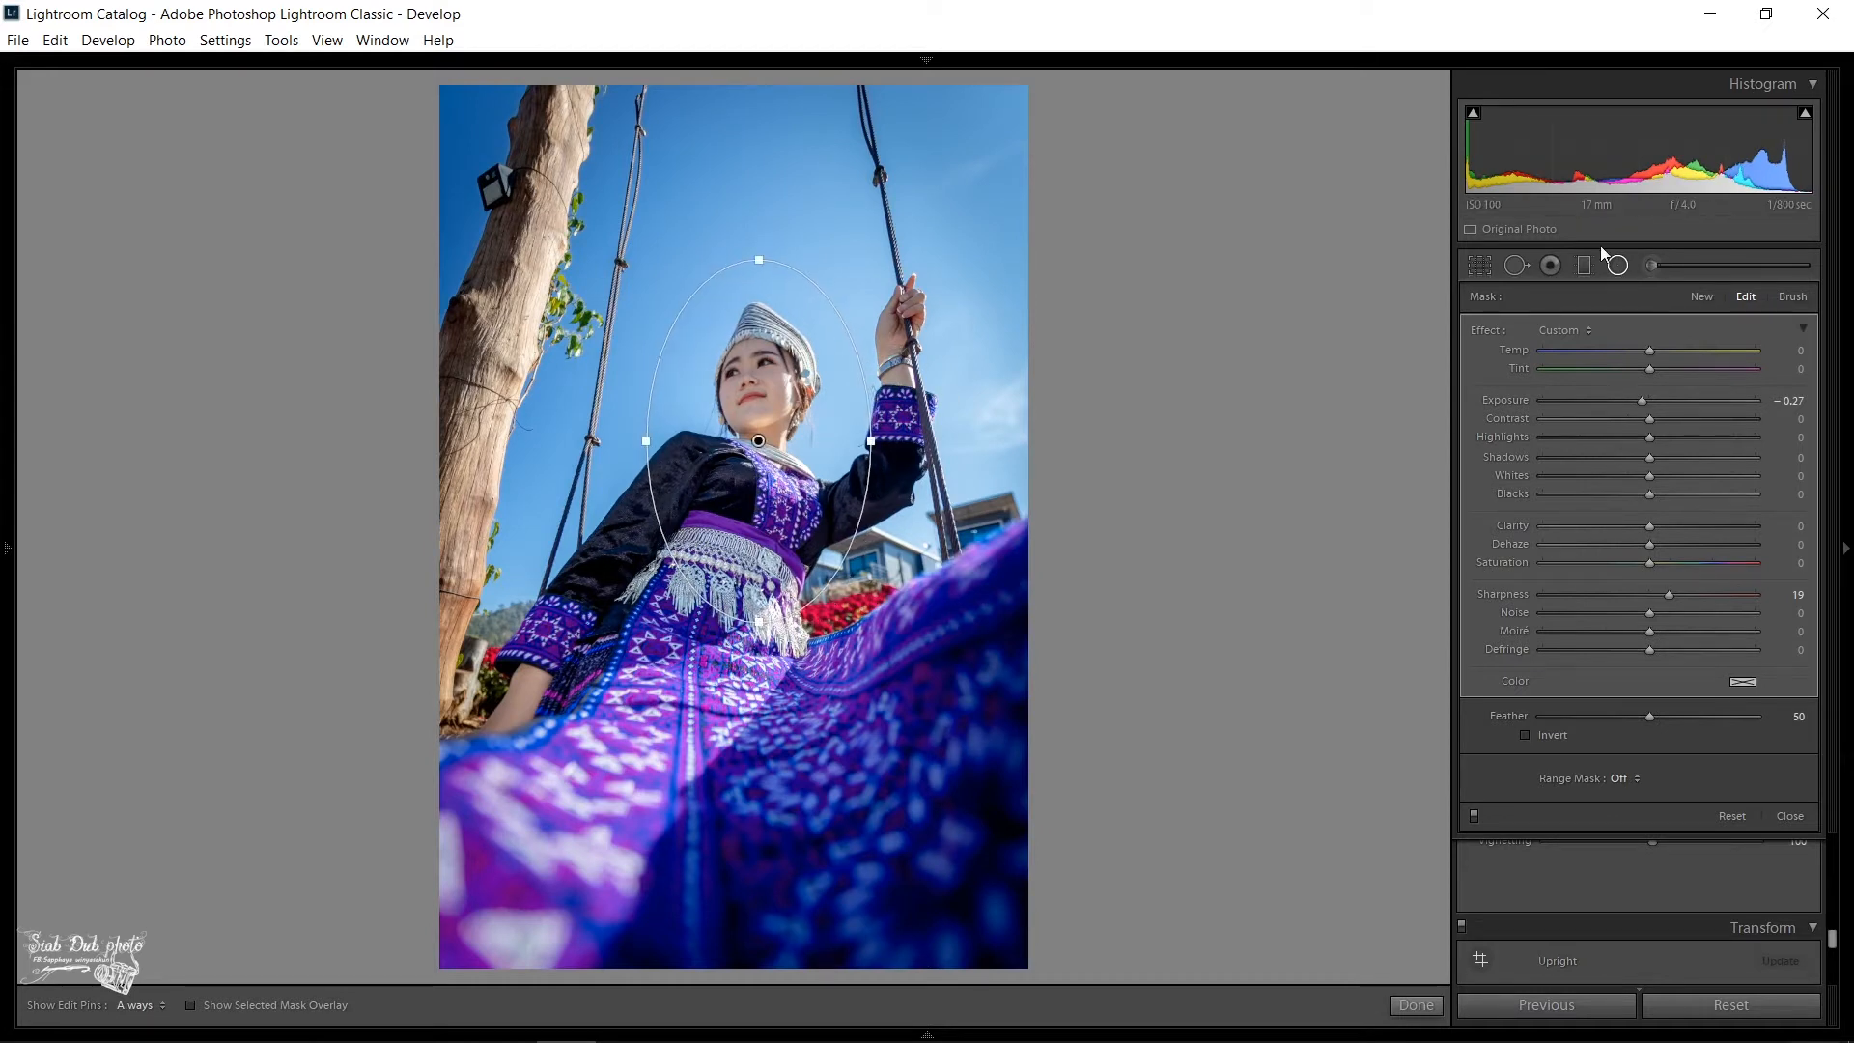
- Add two graduated filters from the sky down over the woman, one diagonal and one nearly horizontal, both at exposure 0.31 and sharpness 19
click(1581, 262)
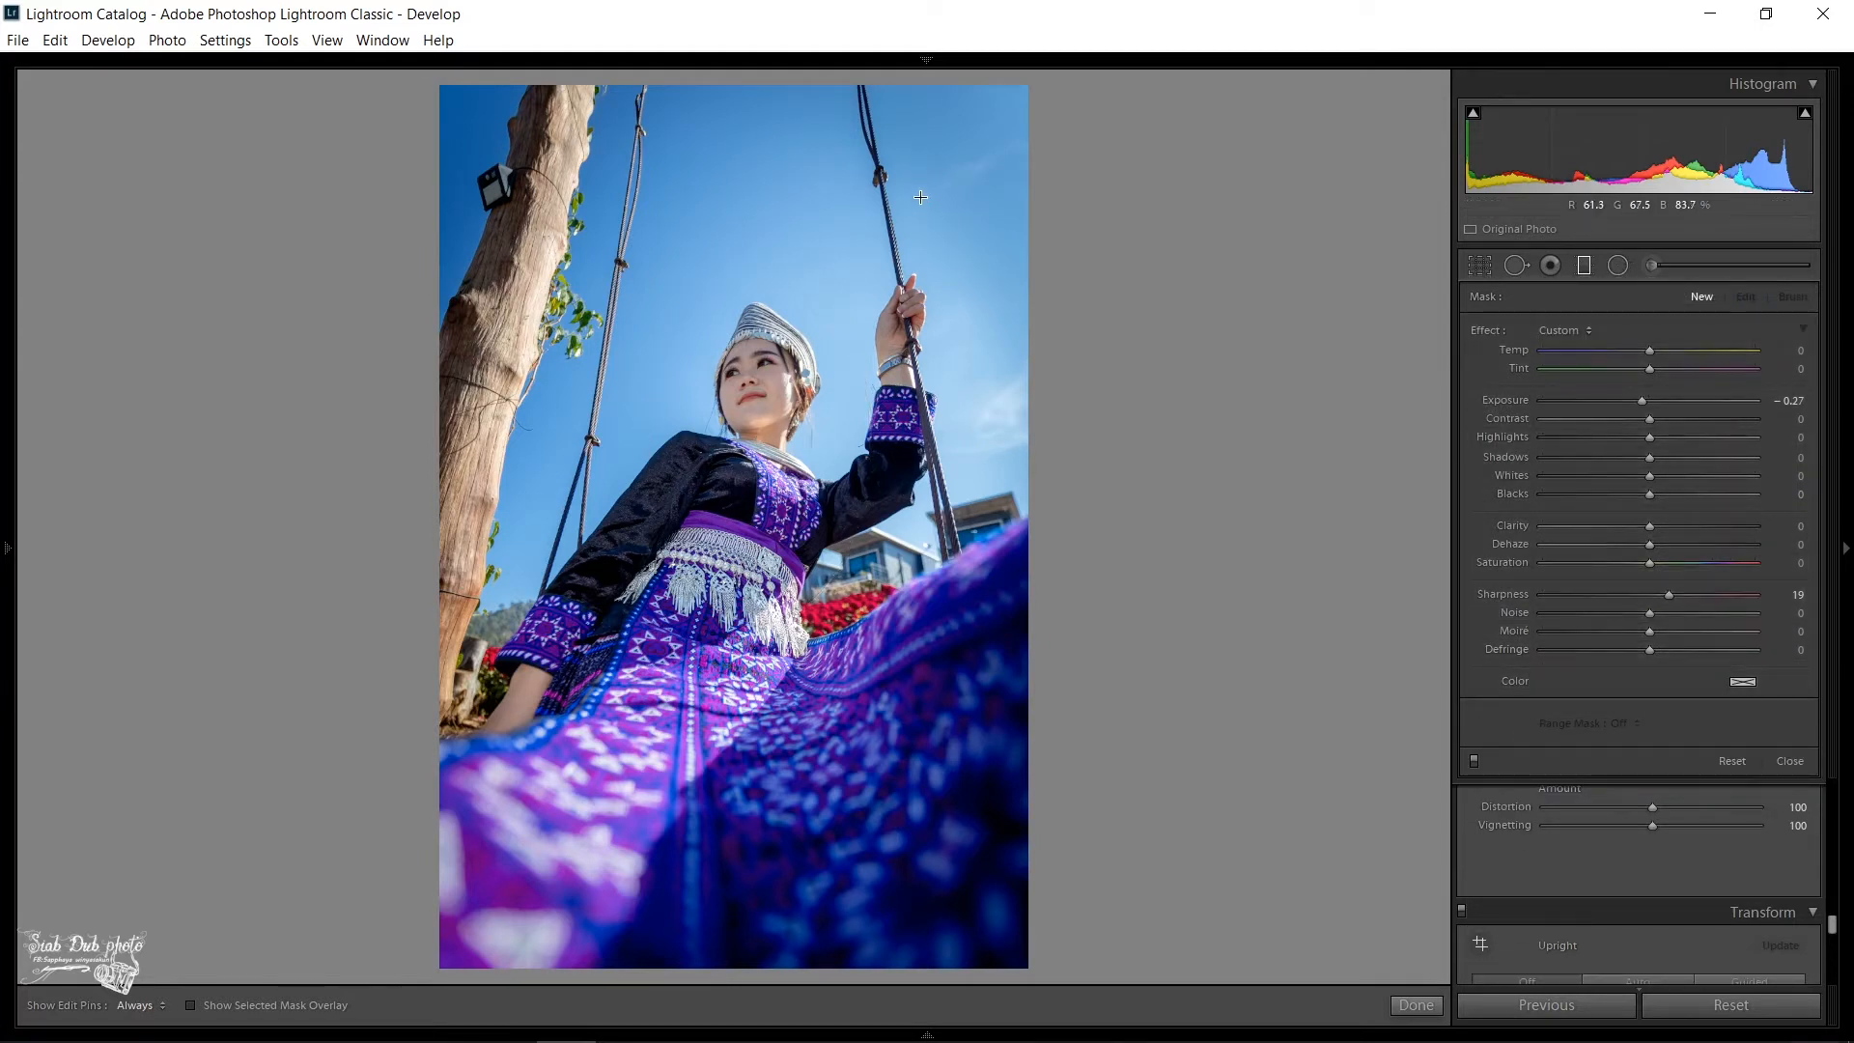
drag(924, 174, 703, 485)
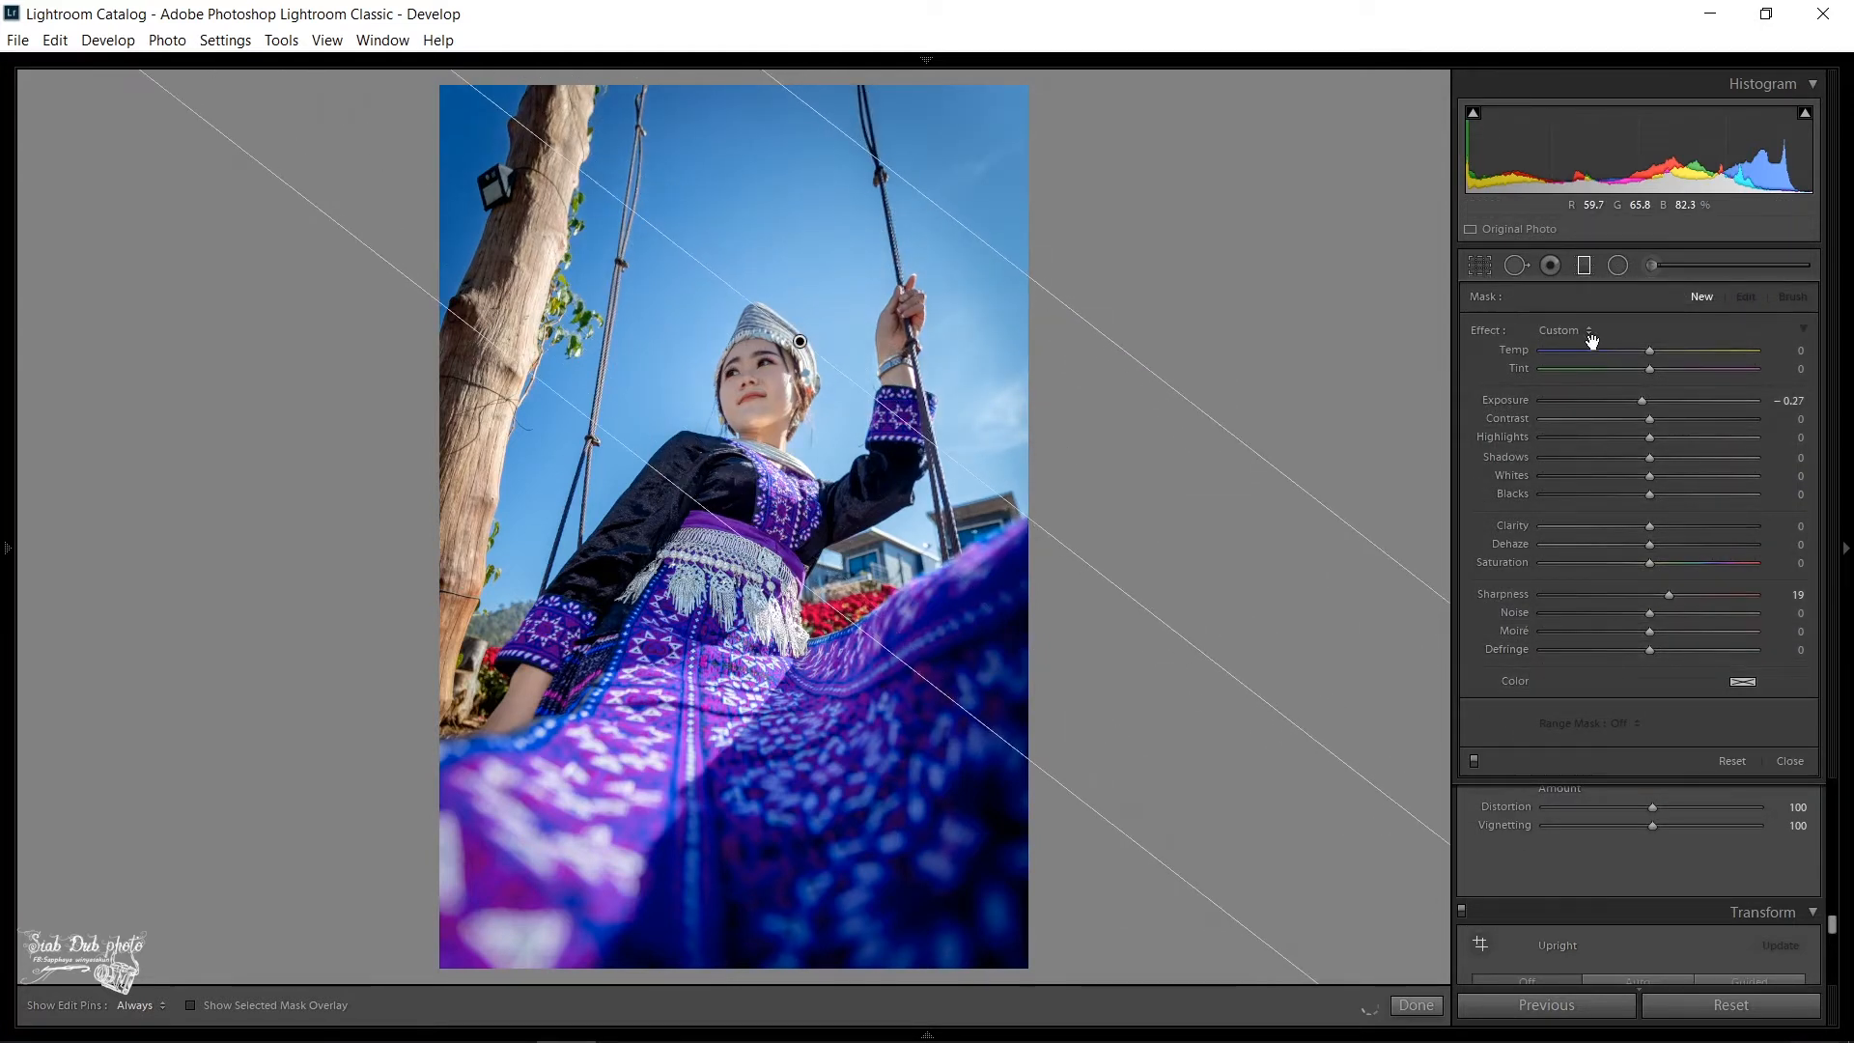
click(1658, 404)
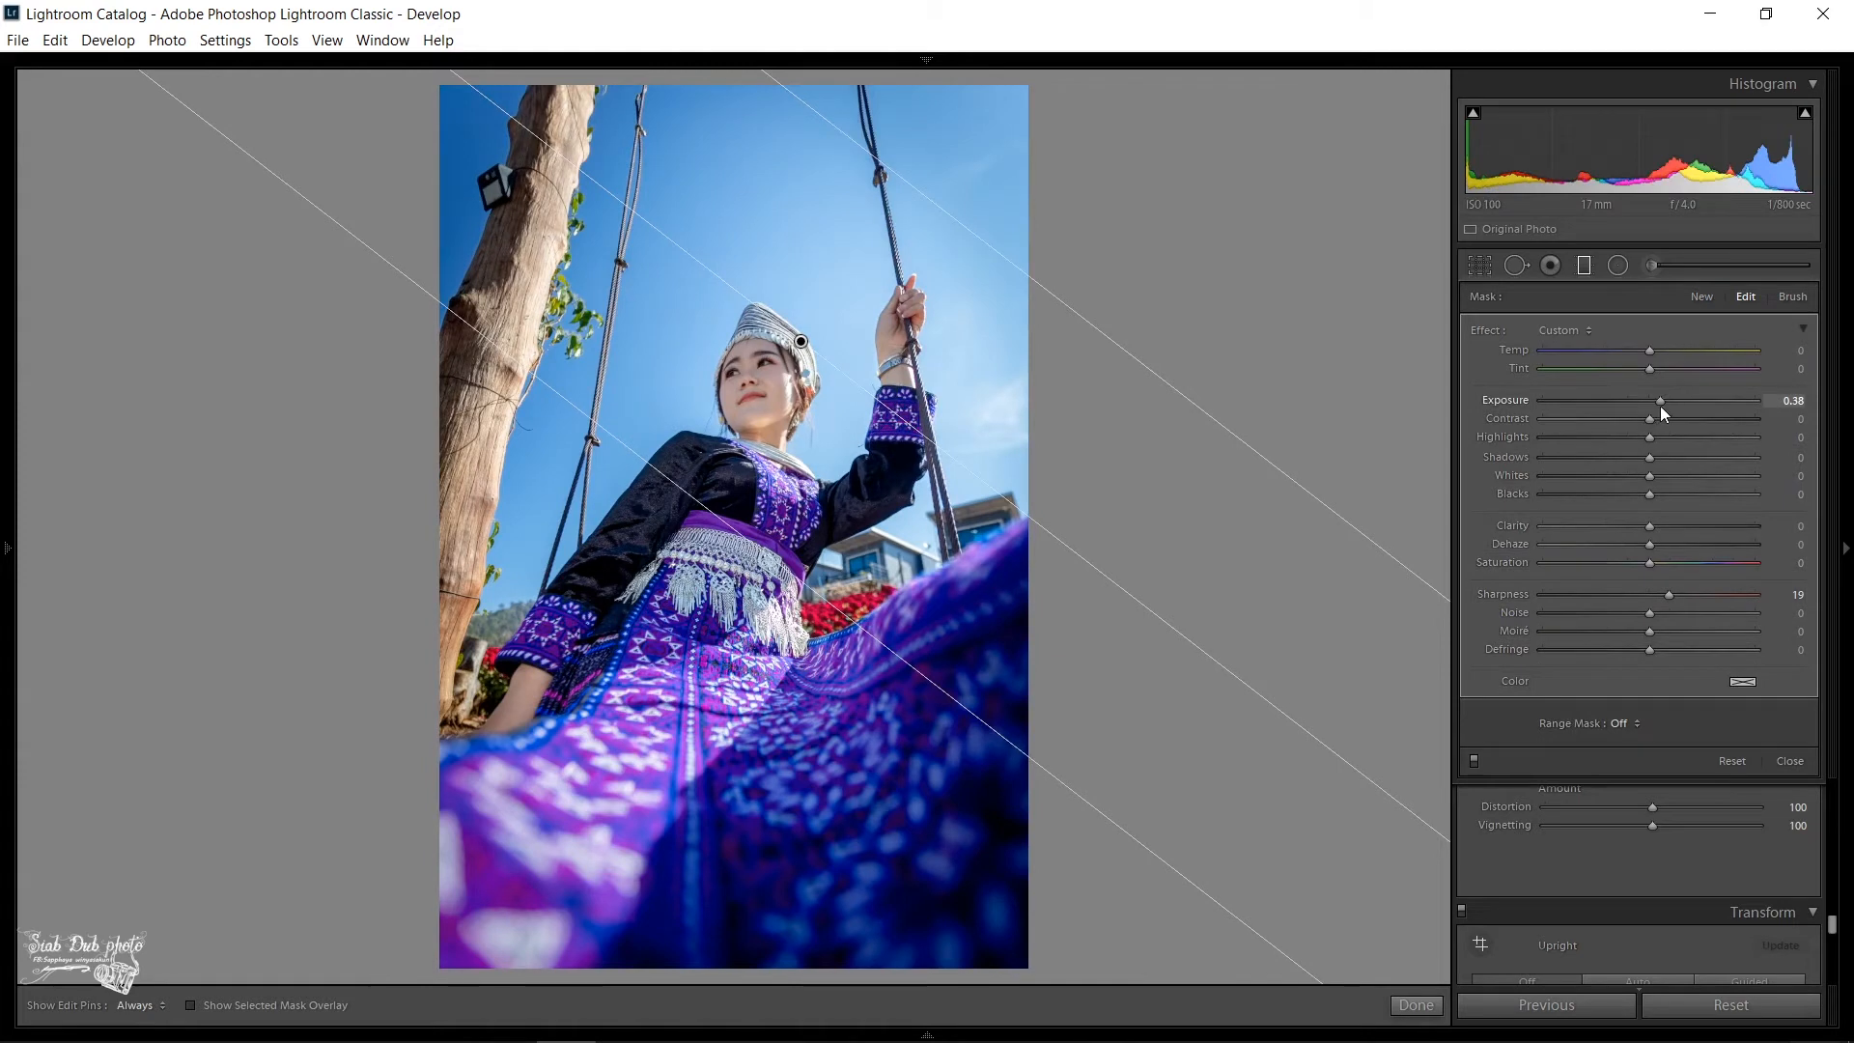
drag(1658, 406, 1656, 406)
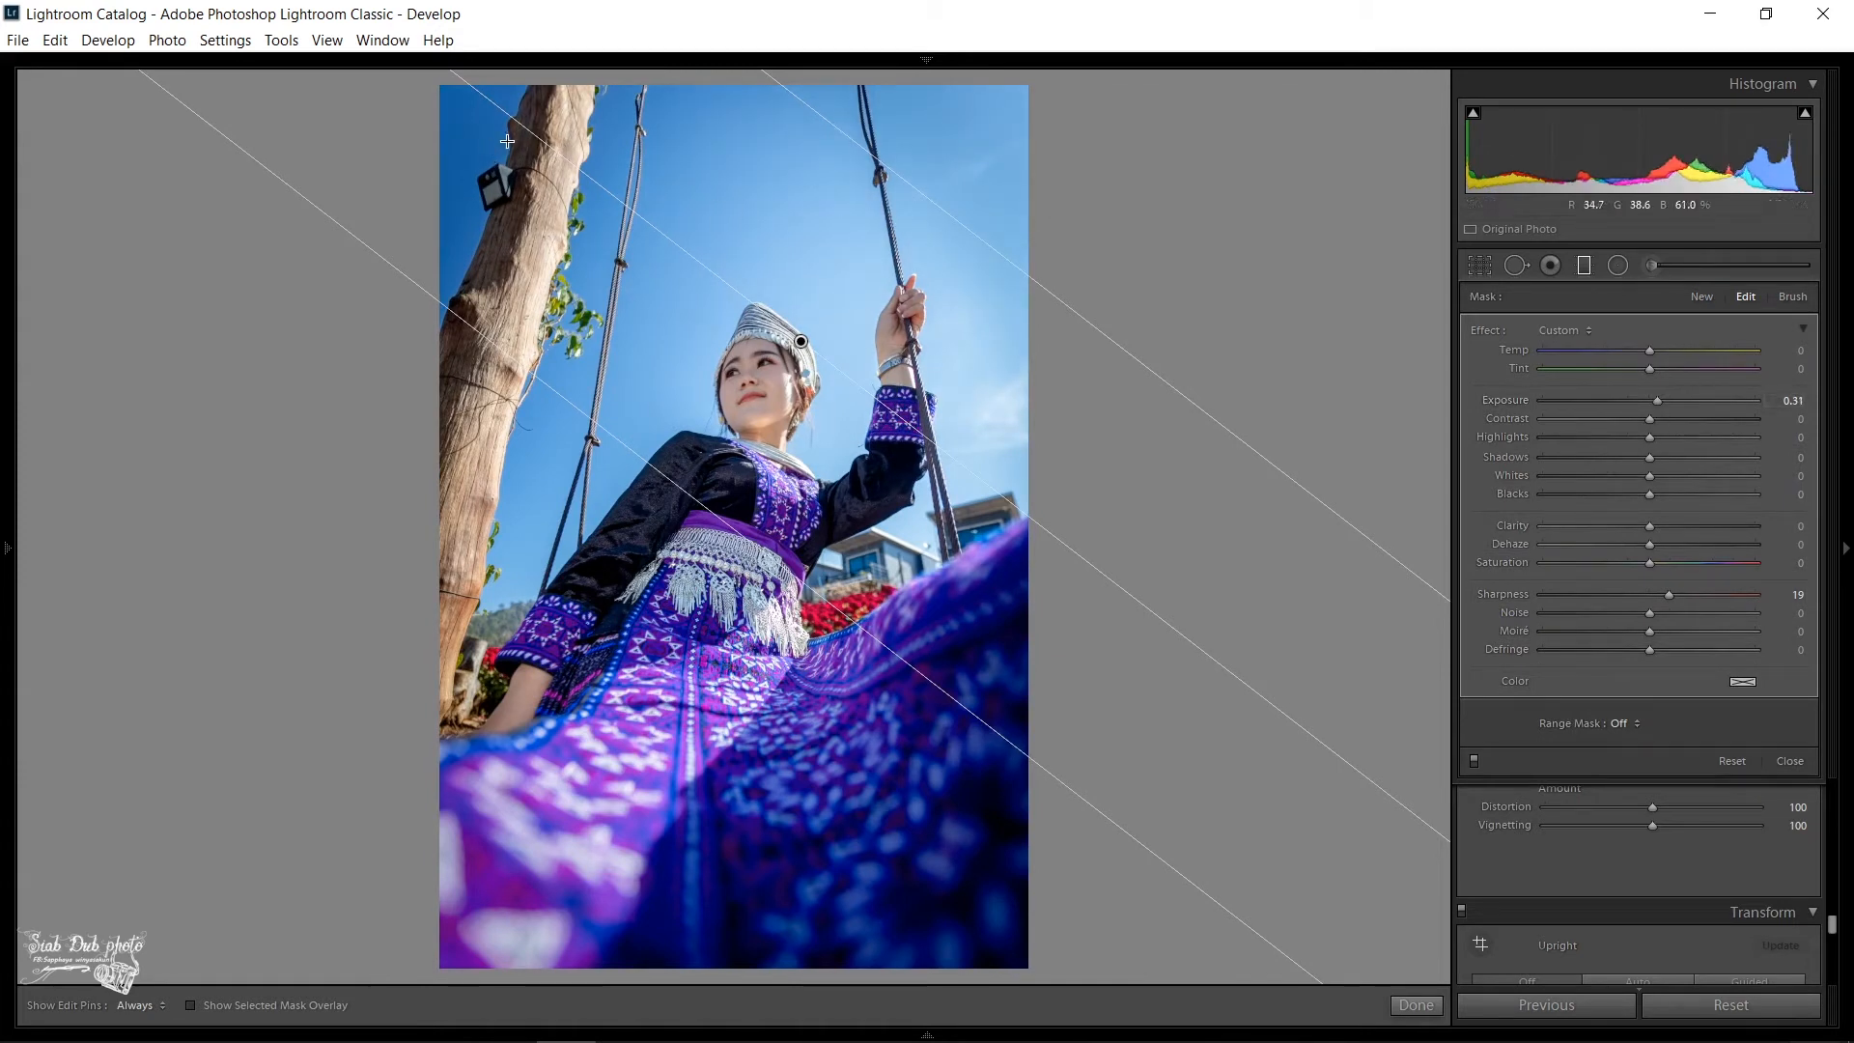
drag(902, 131, 886, 421)
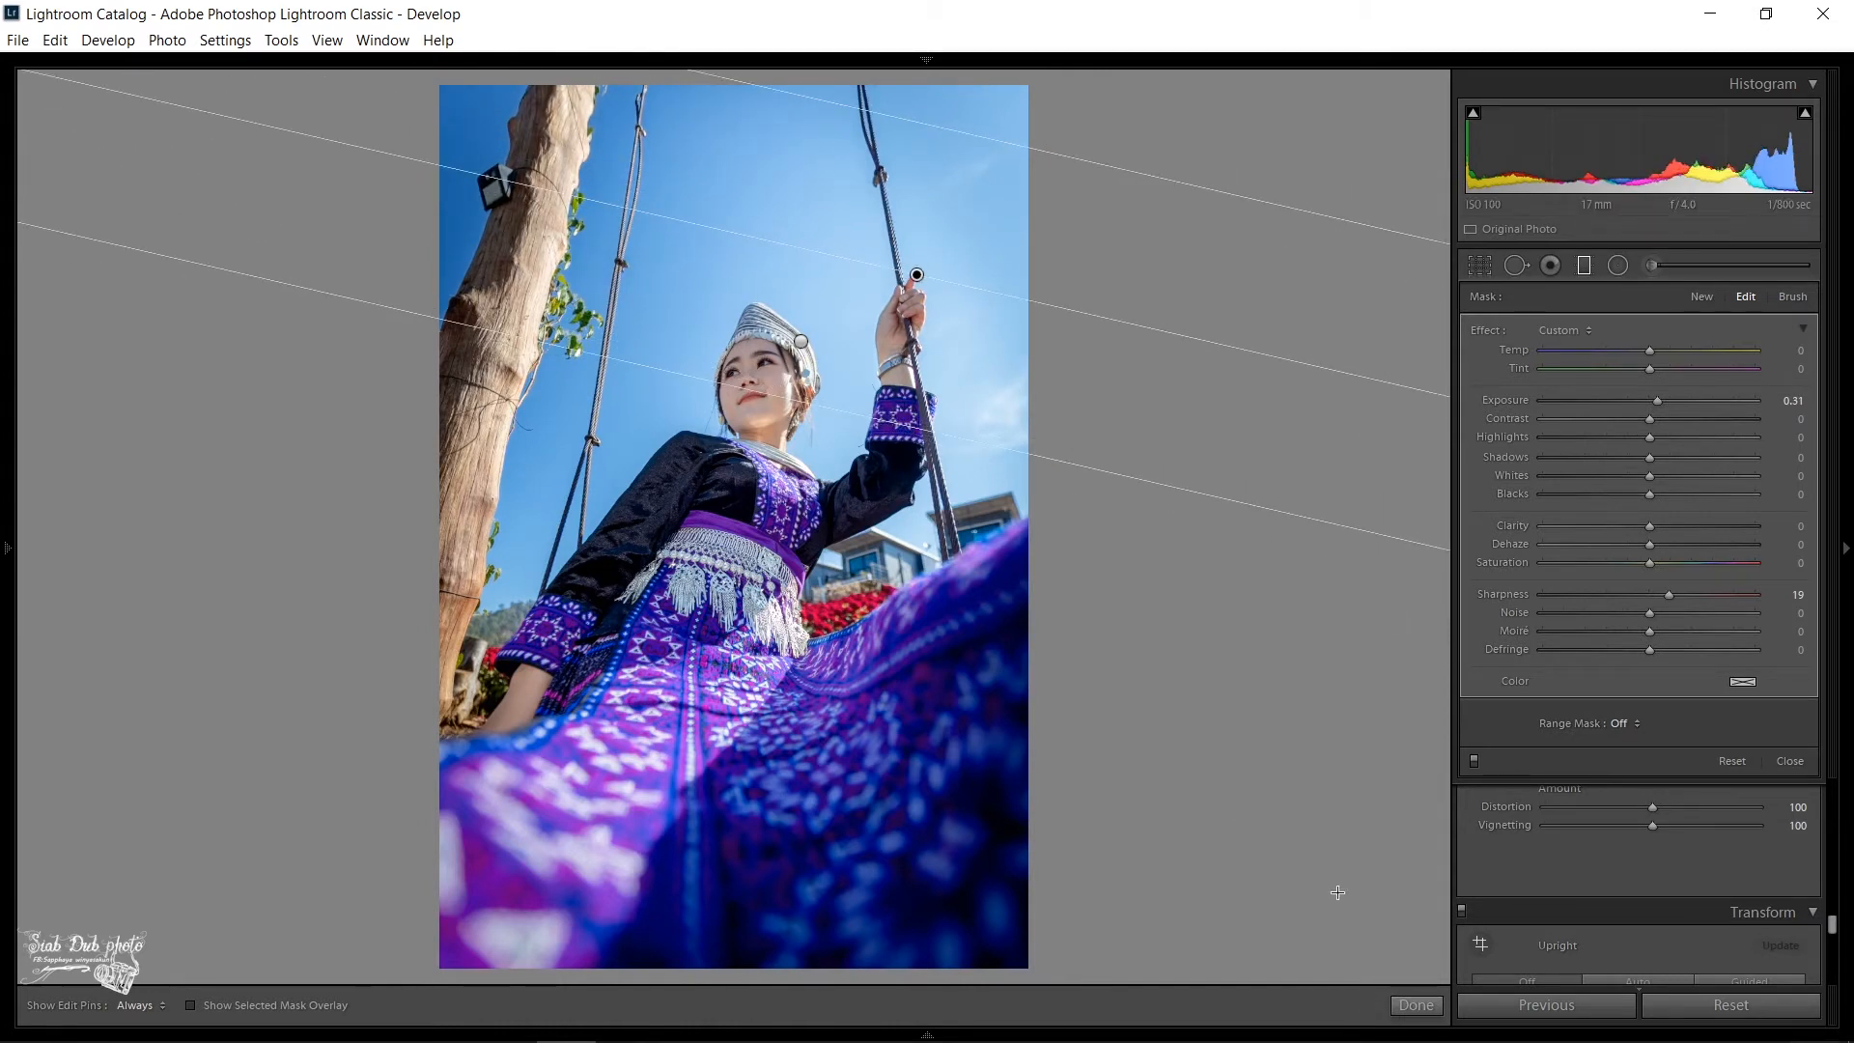
click(1414, 1005)
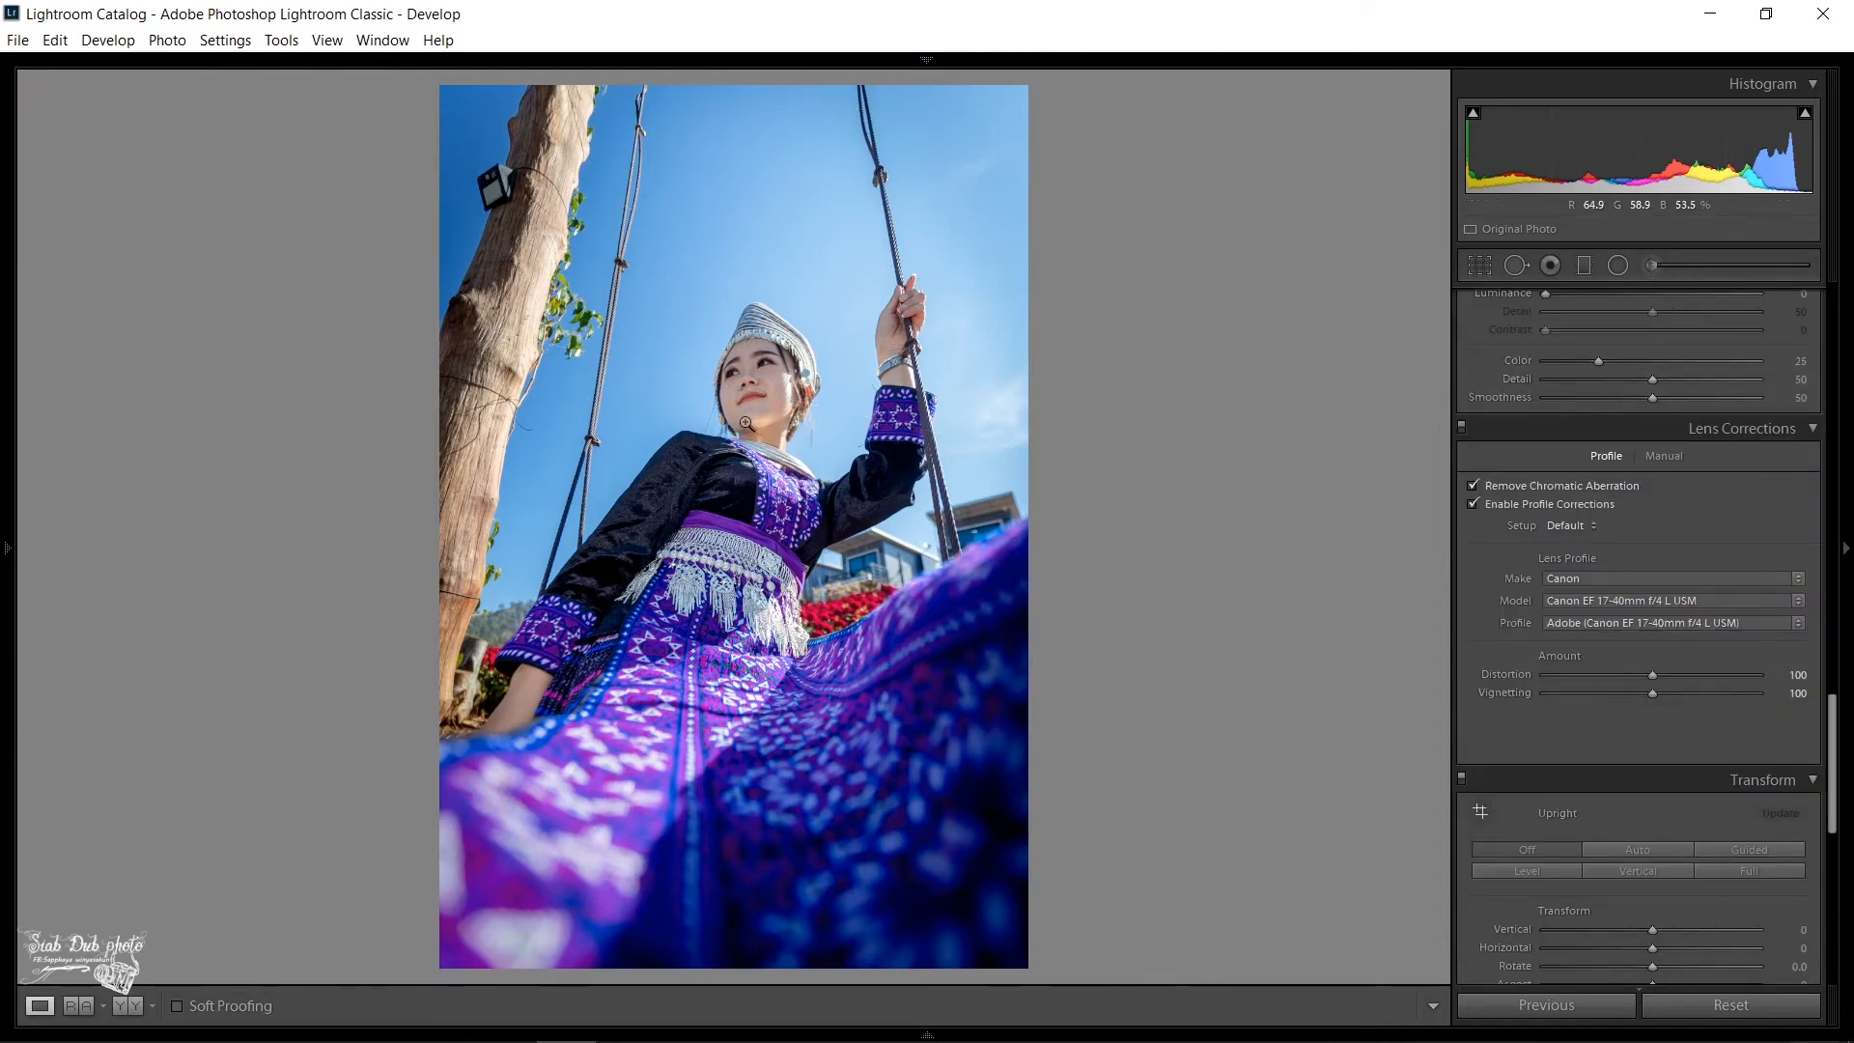
click(755, 382)
click(756, 382)
drag(754, 365, 758, 314)
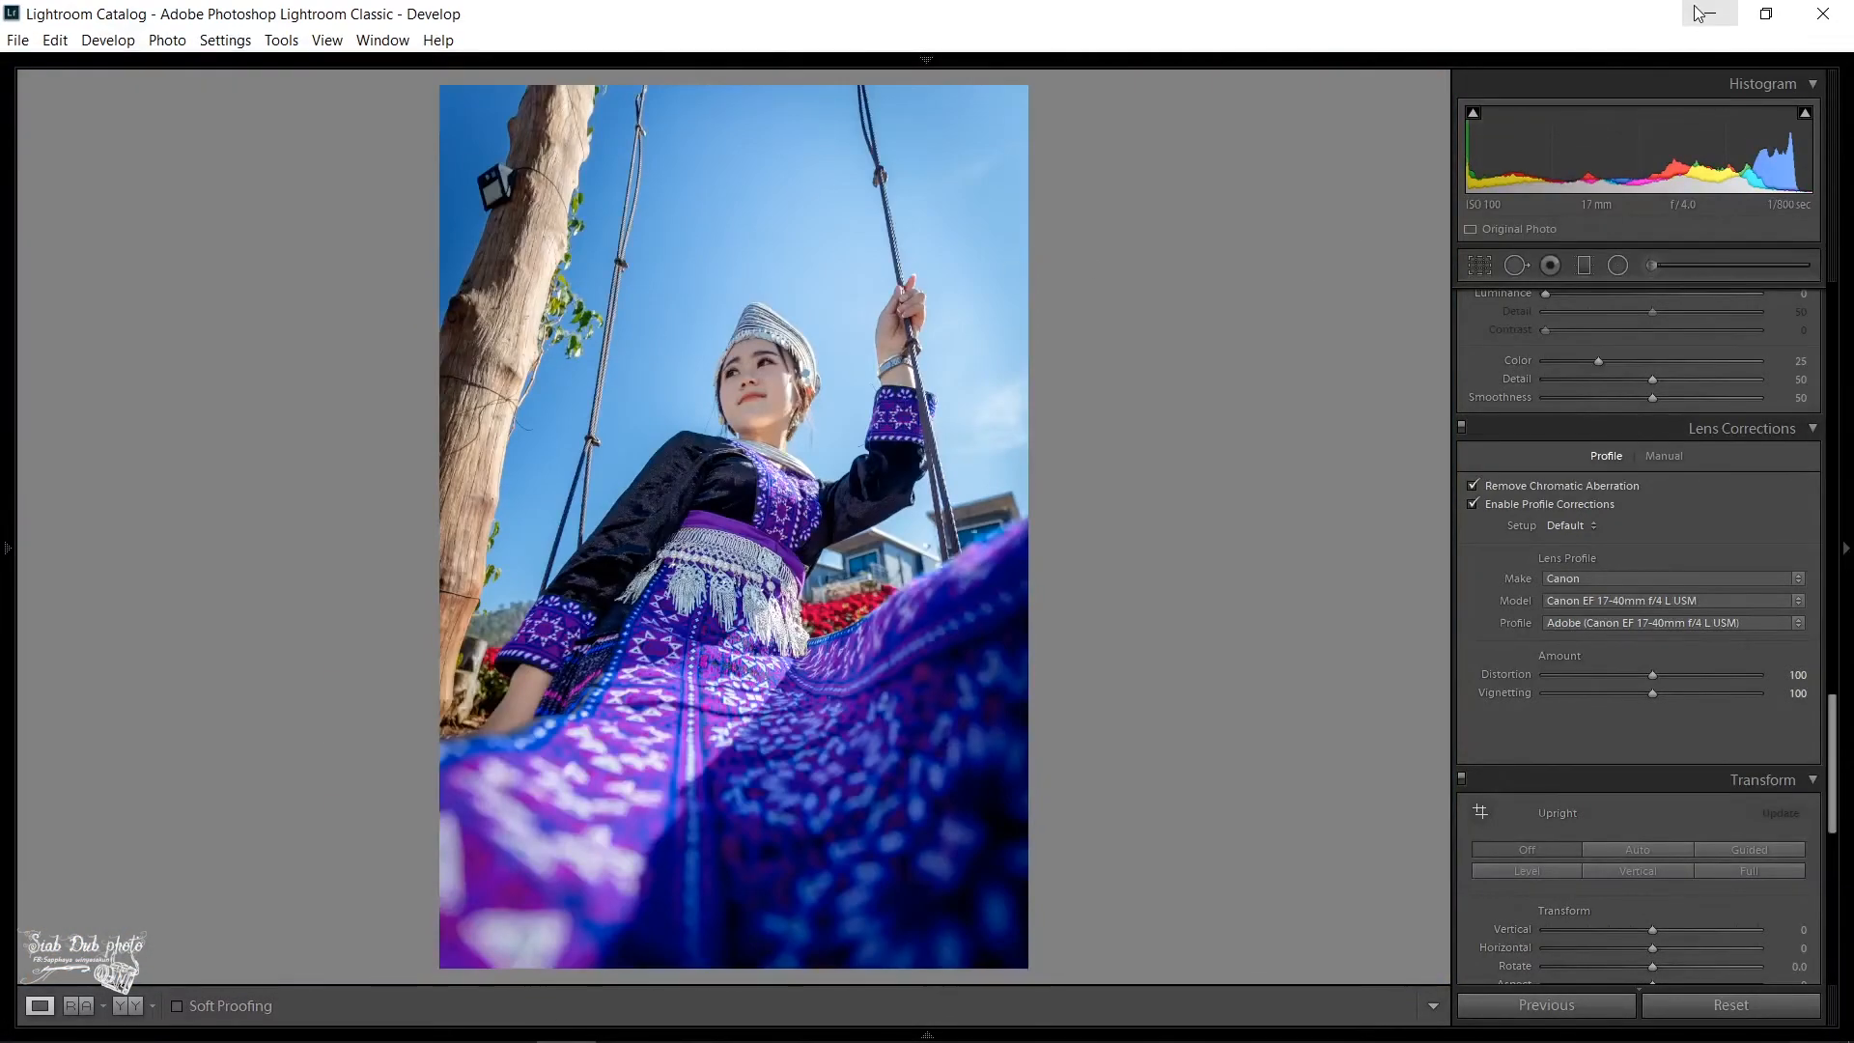
- Export the edited photo to the Untitled Export subfolder inside the desktop's Untitled Export folder, keeping the existing export settings
right_click(772, 345)
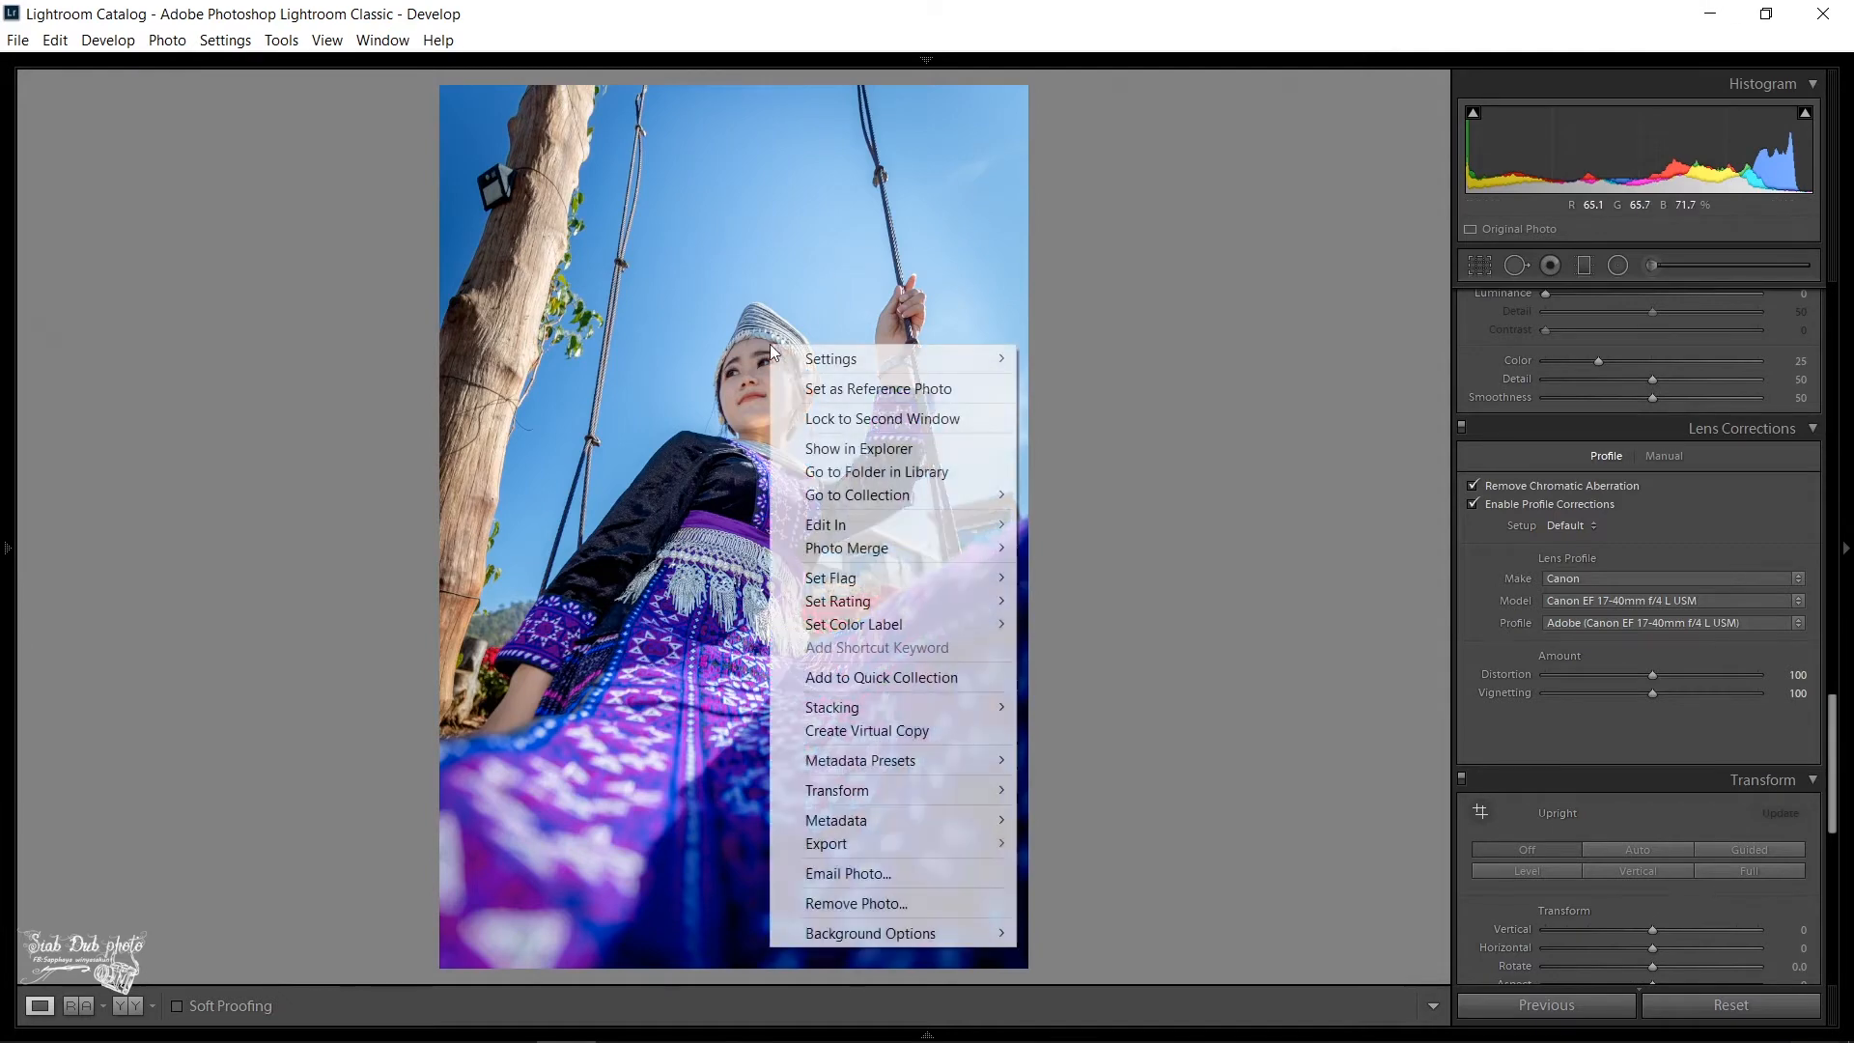
mouse_move(894, 849)
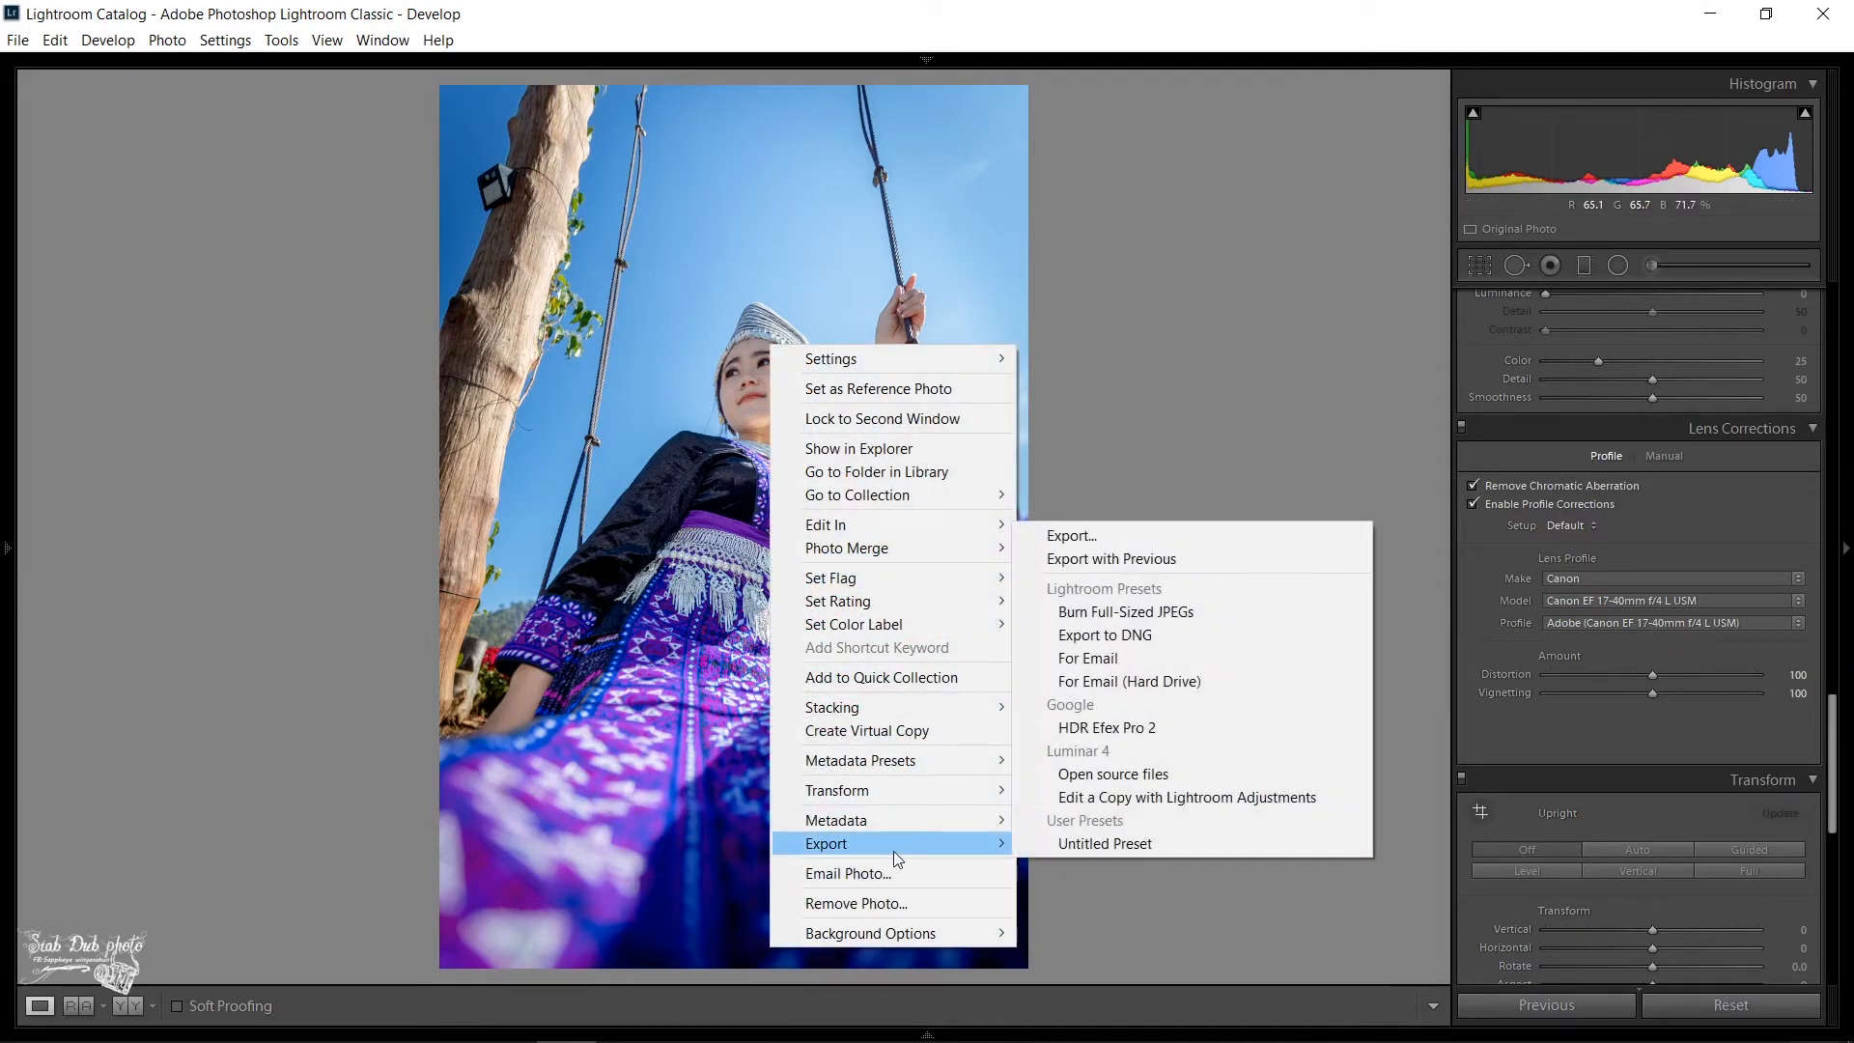
click(1106, 537)
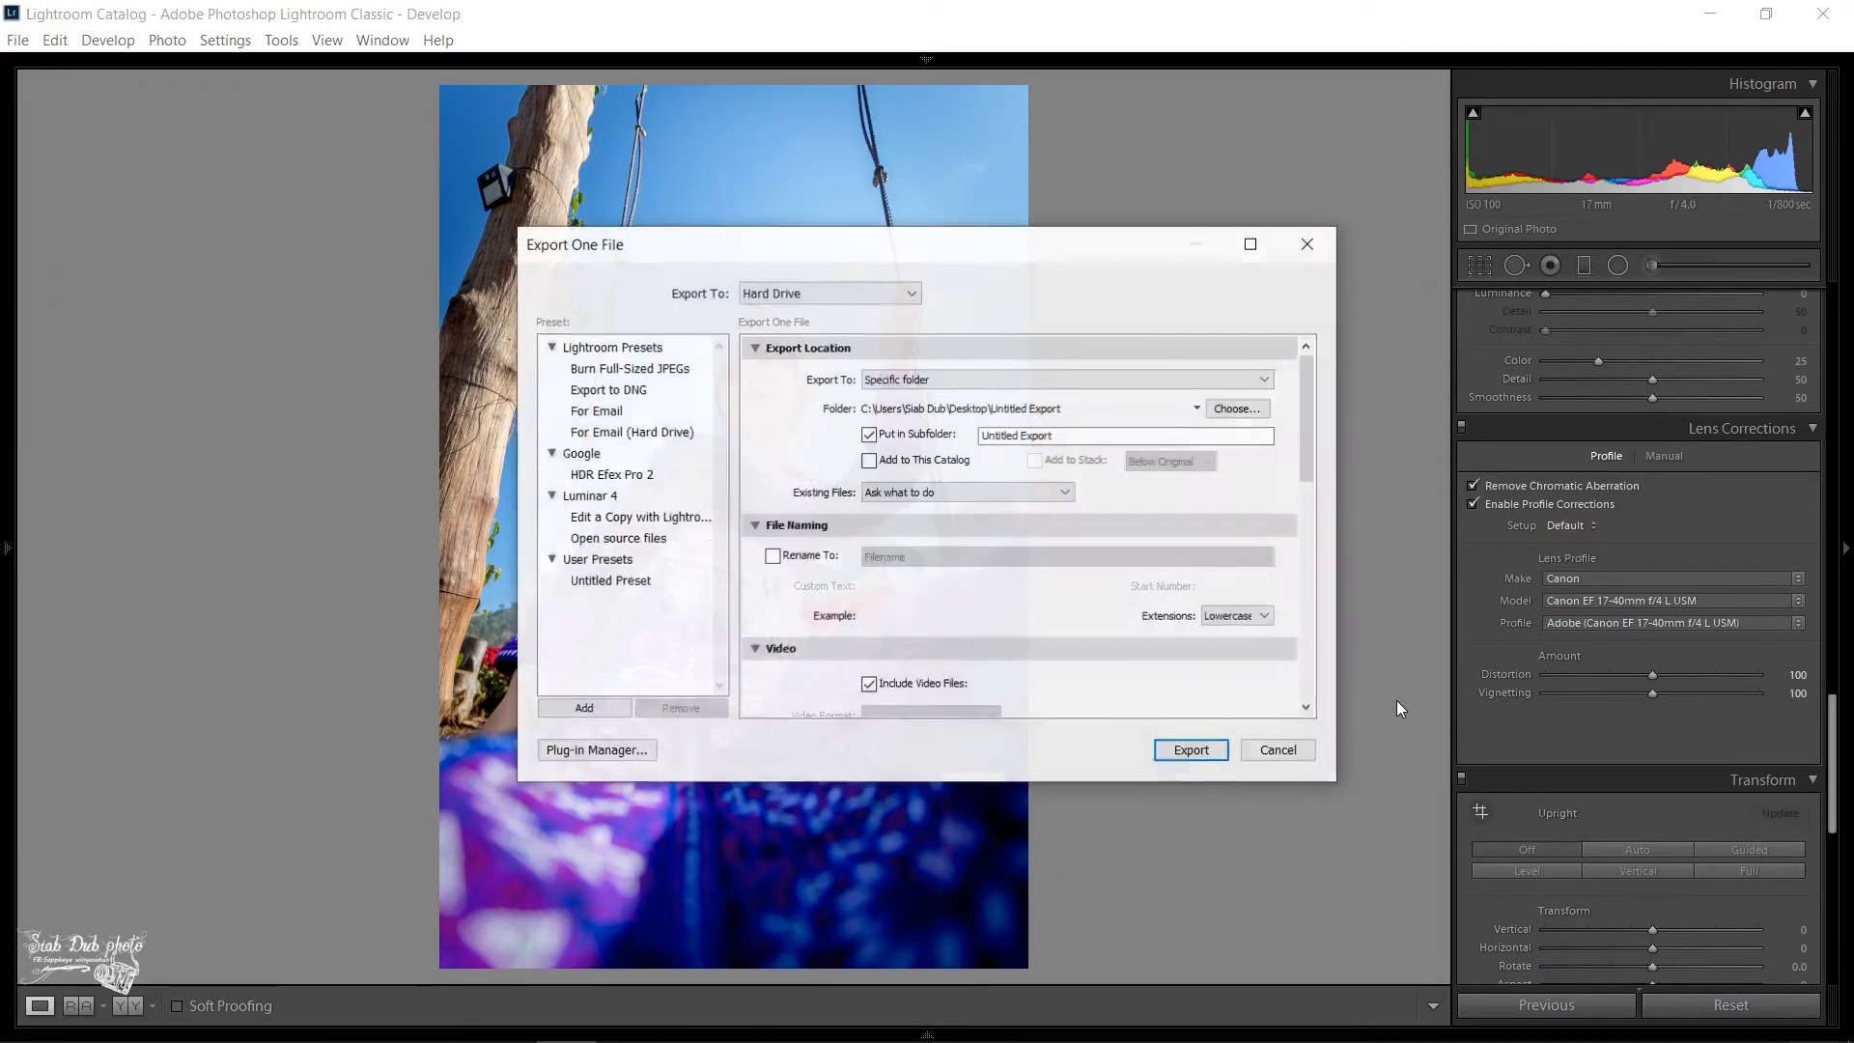
click(1190, 750)
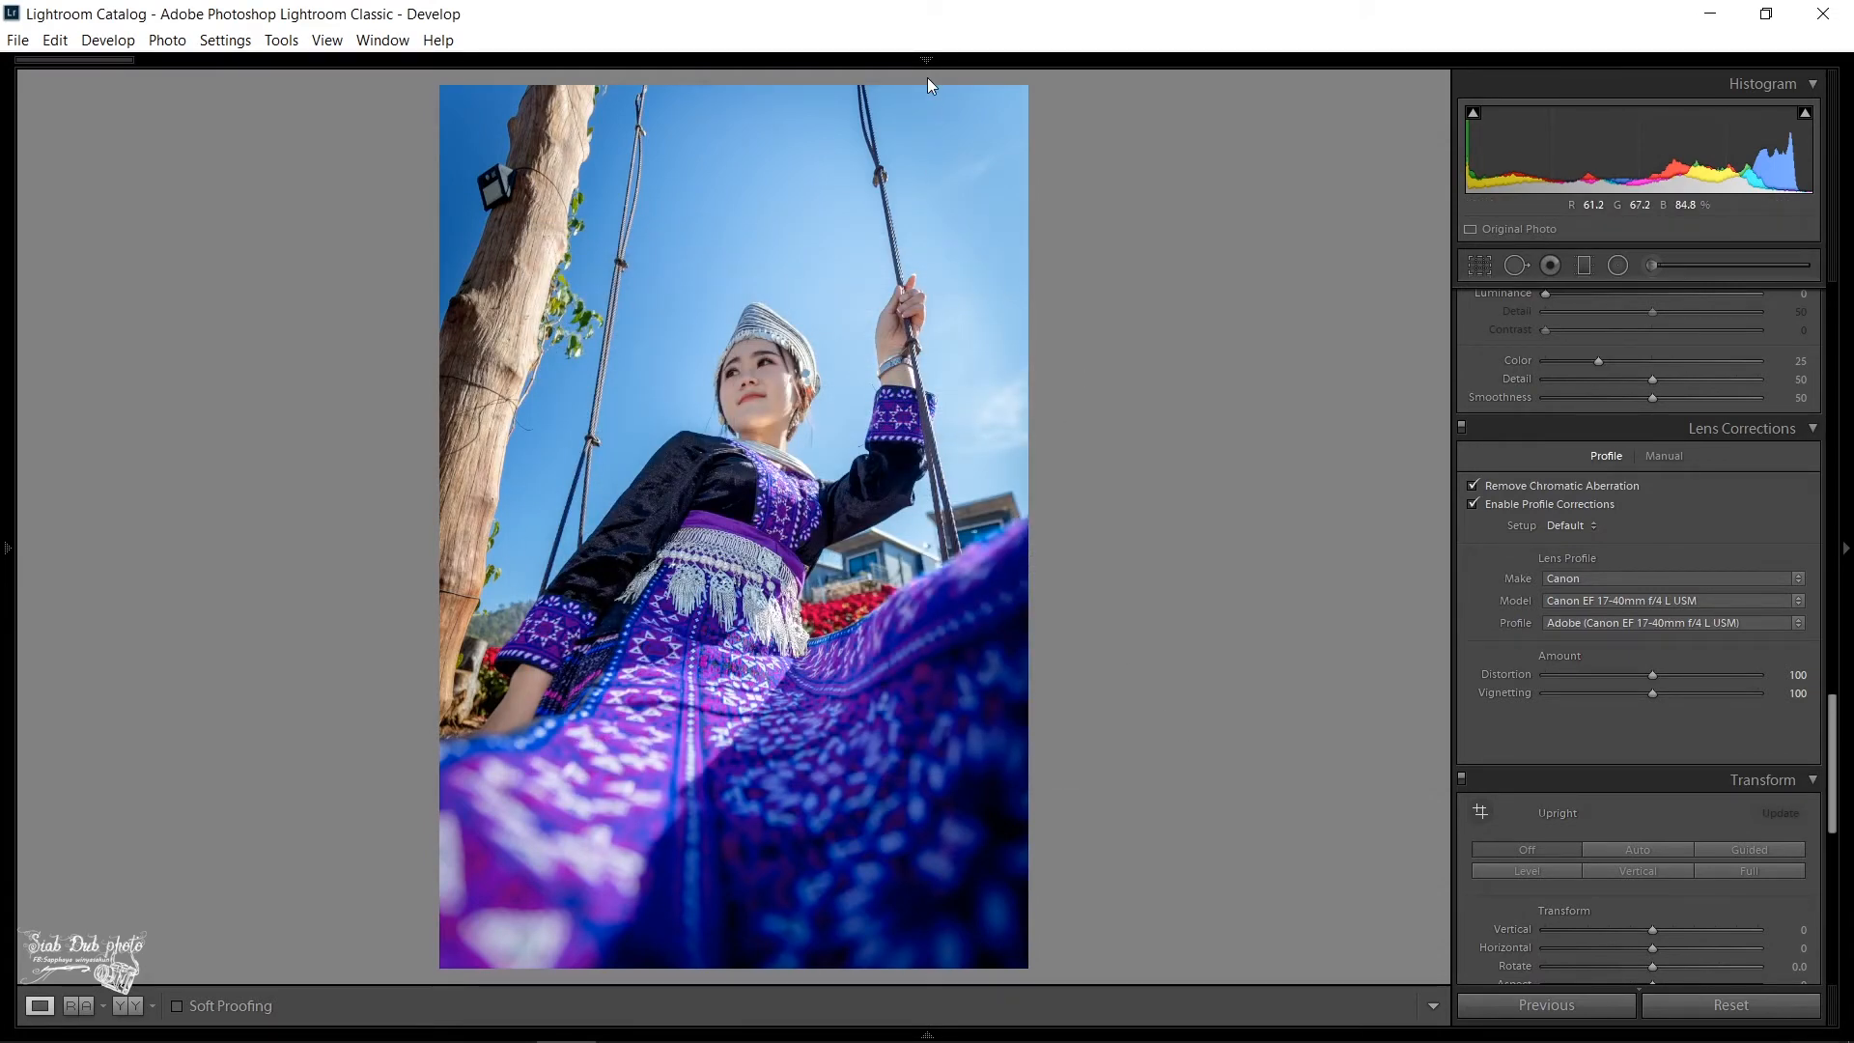
mouse_move(932, 67)
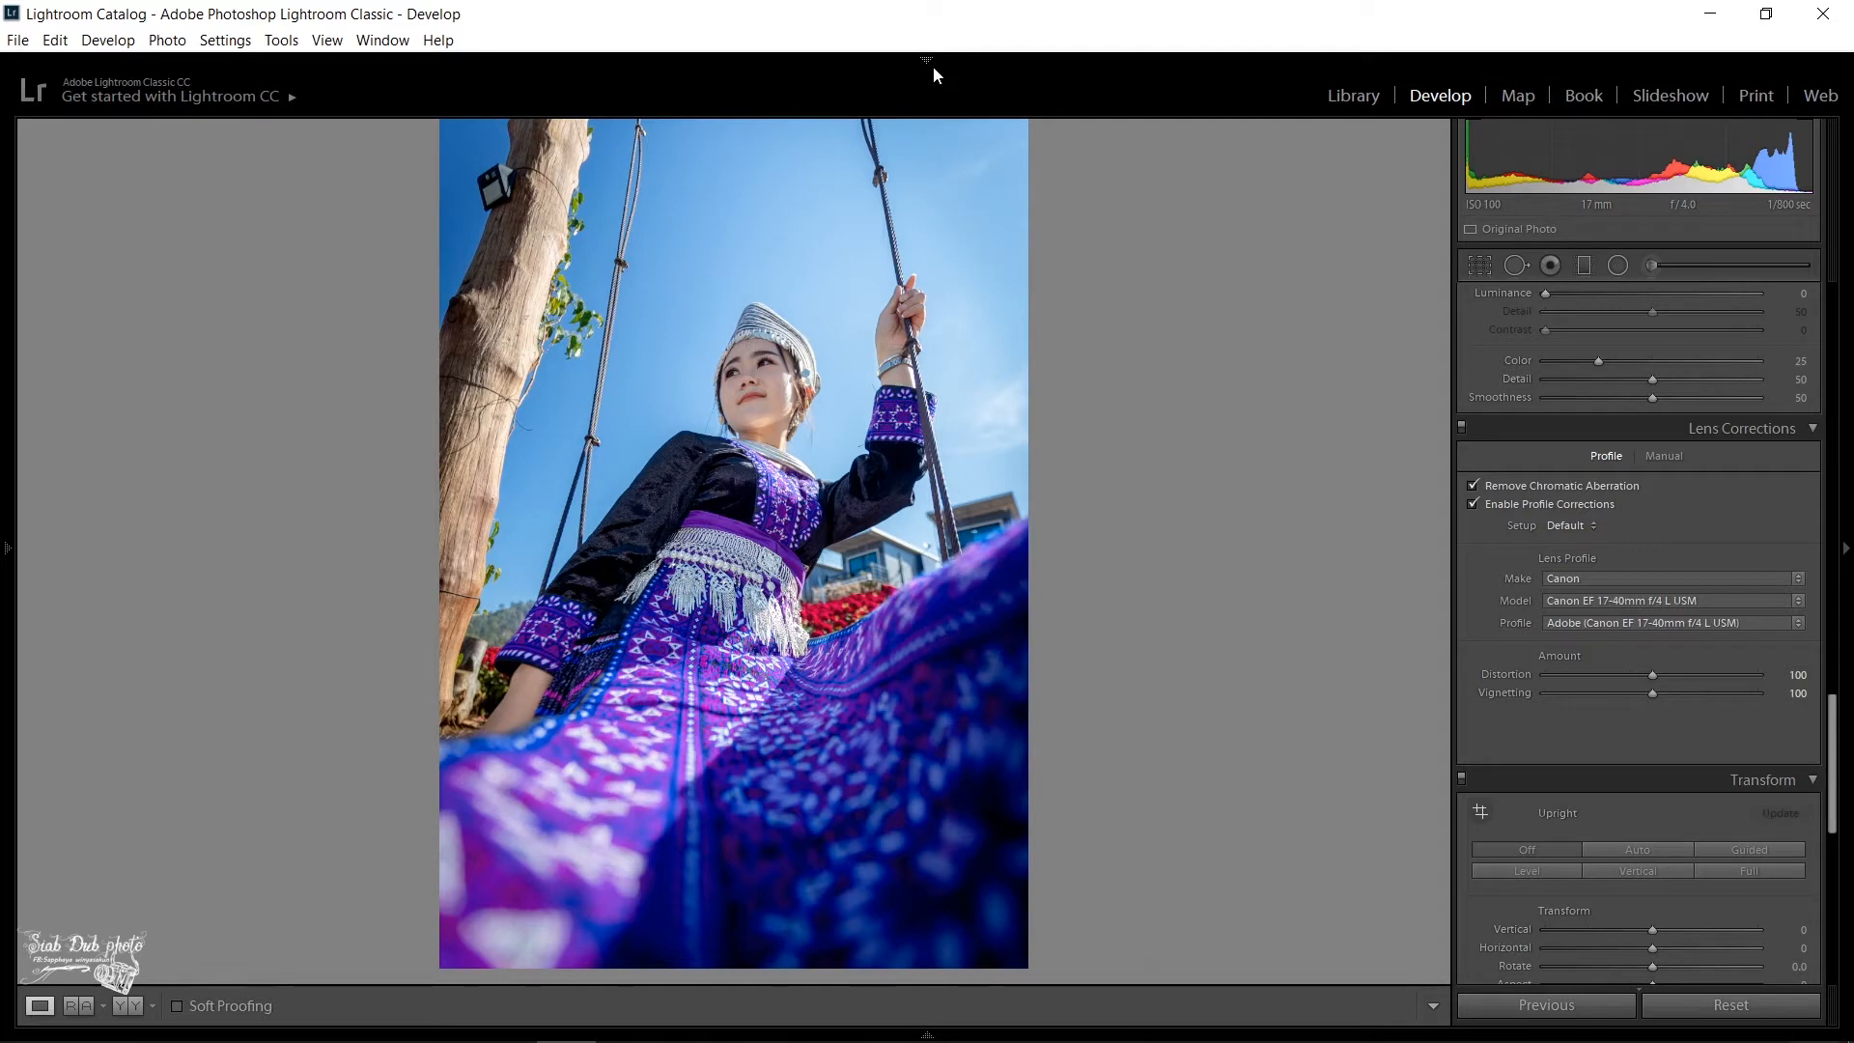
- Minimise Lightroom, then switch to Photoshop from the desktop dock with its window maximised
click(1710, 14)
click(1715, 20)
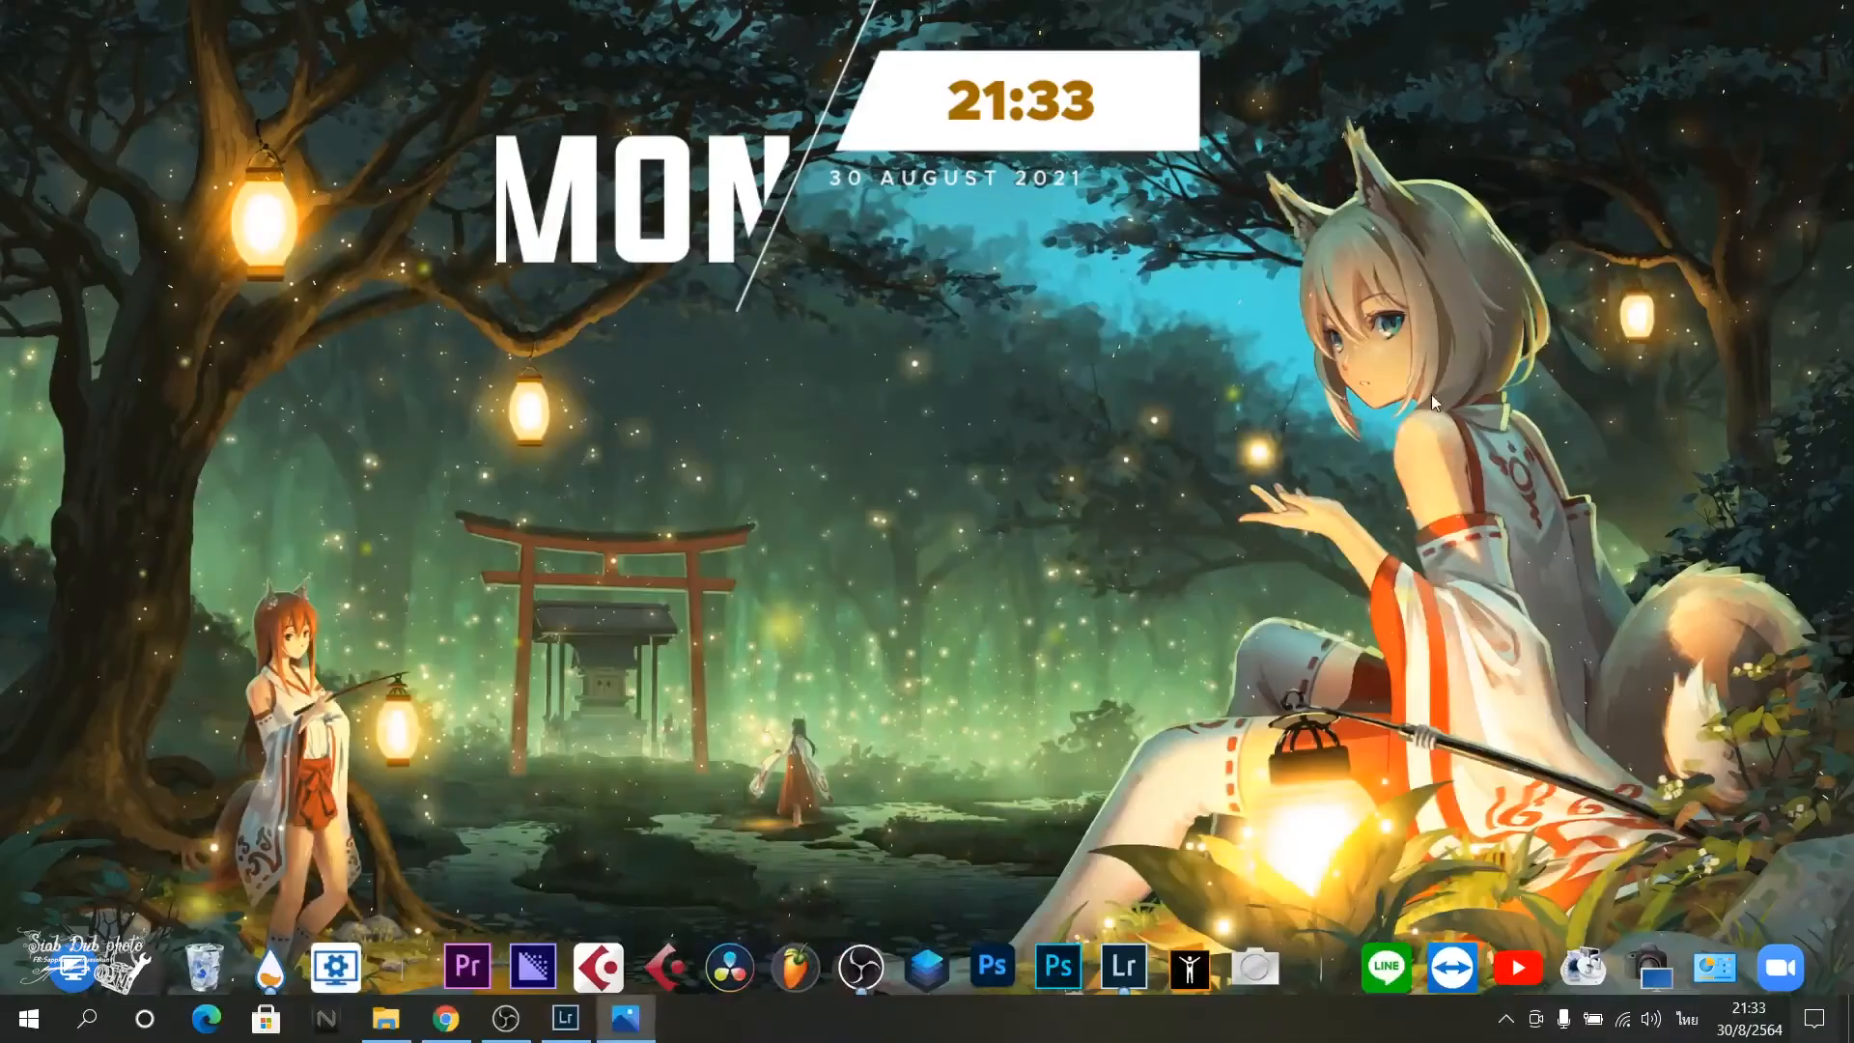
click(1058, 966)
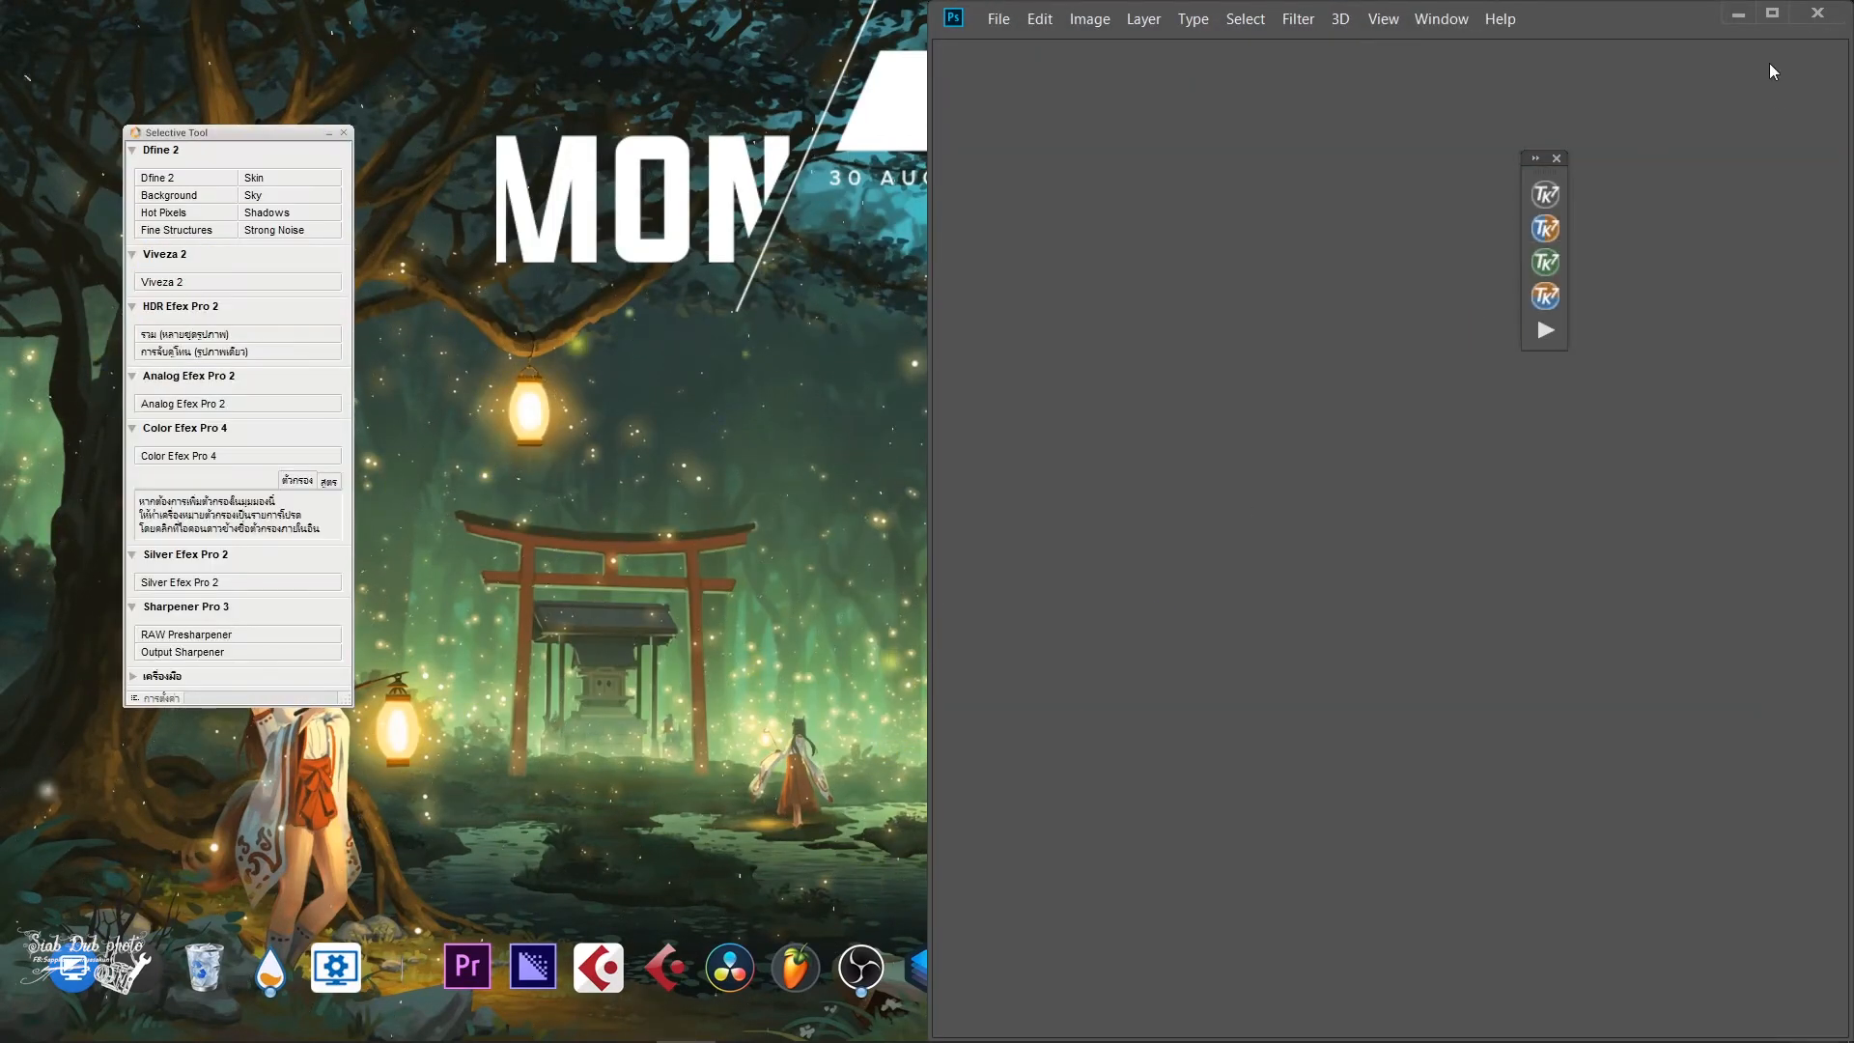
click(1770, 14)
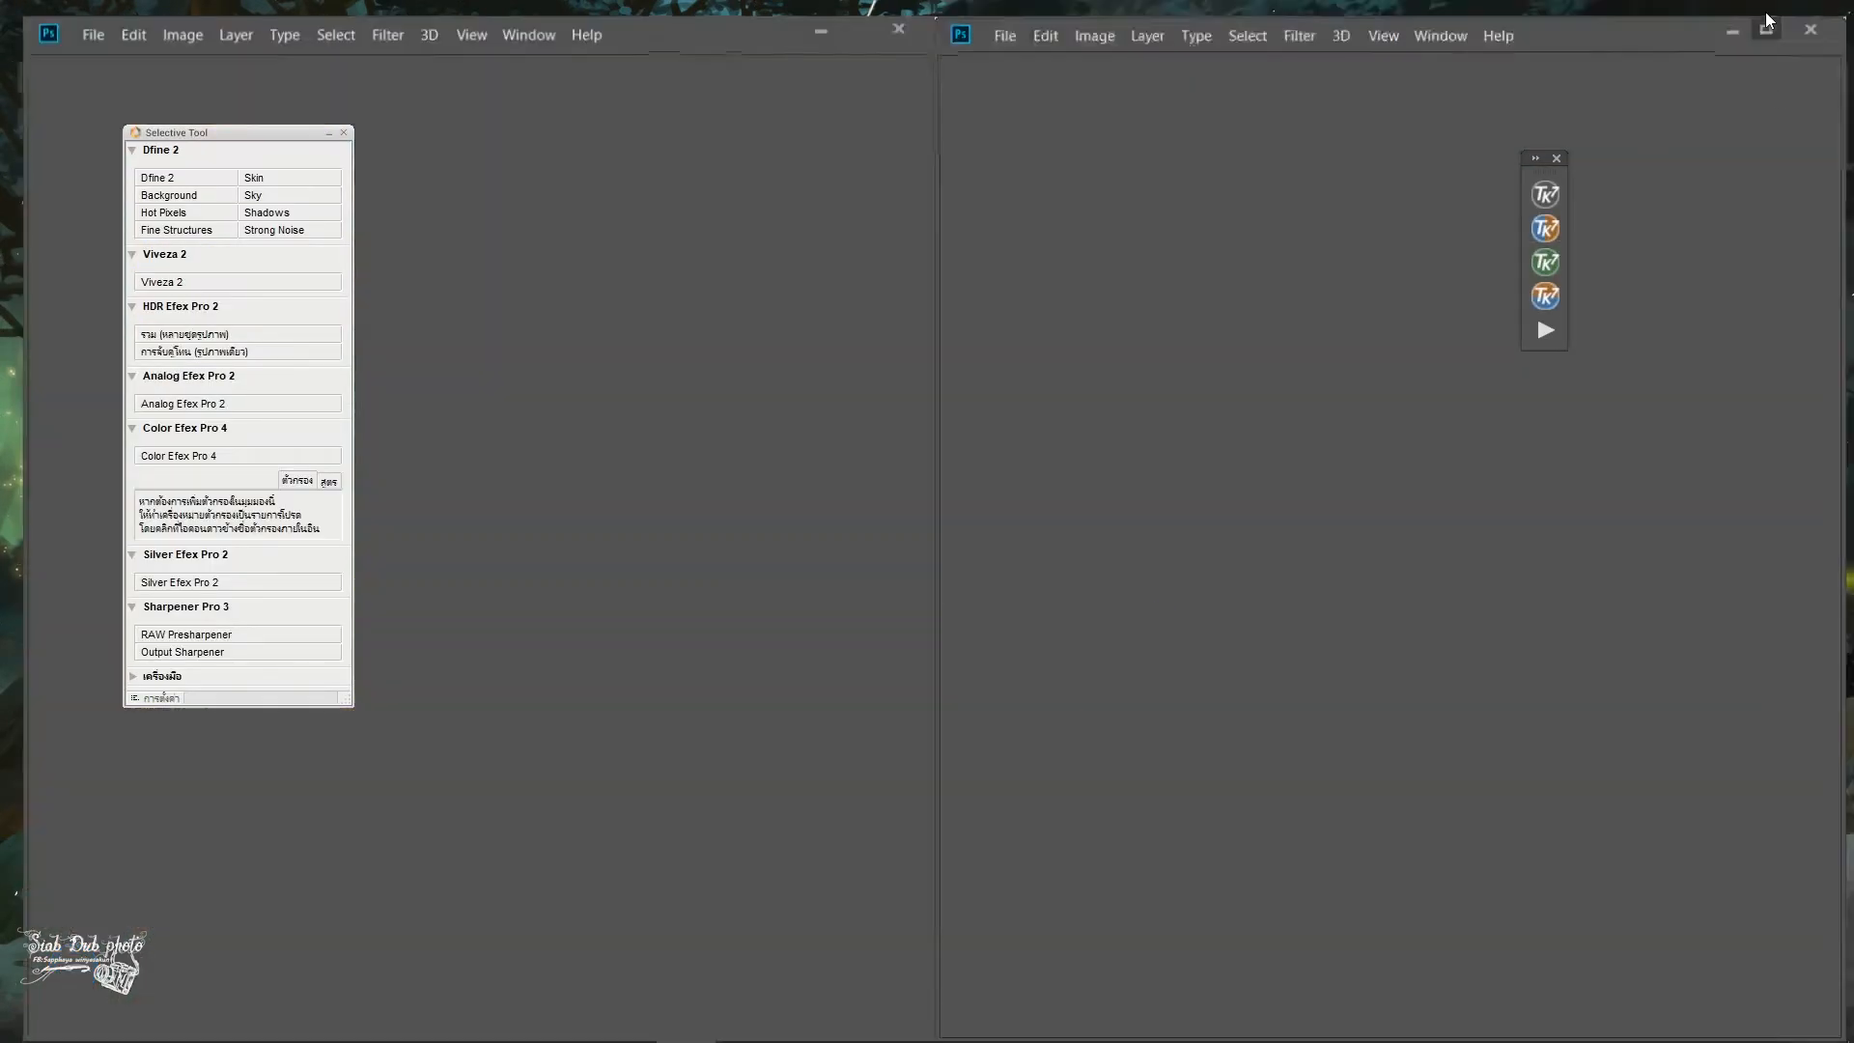
- Open the exported photo IMG_0942.jpg from the Untitled Export subfolder inside the desktop's Untitled Export folder
click(66, 18)
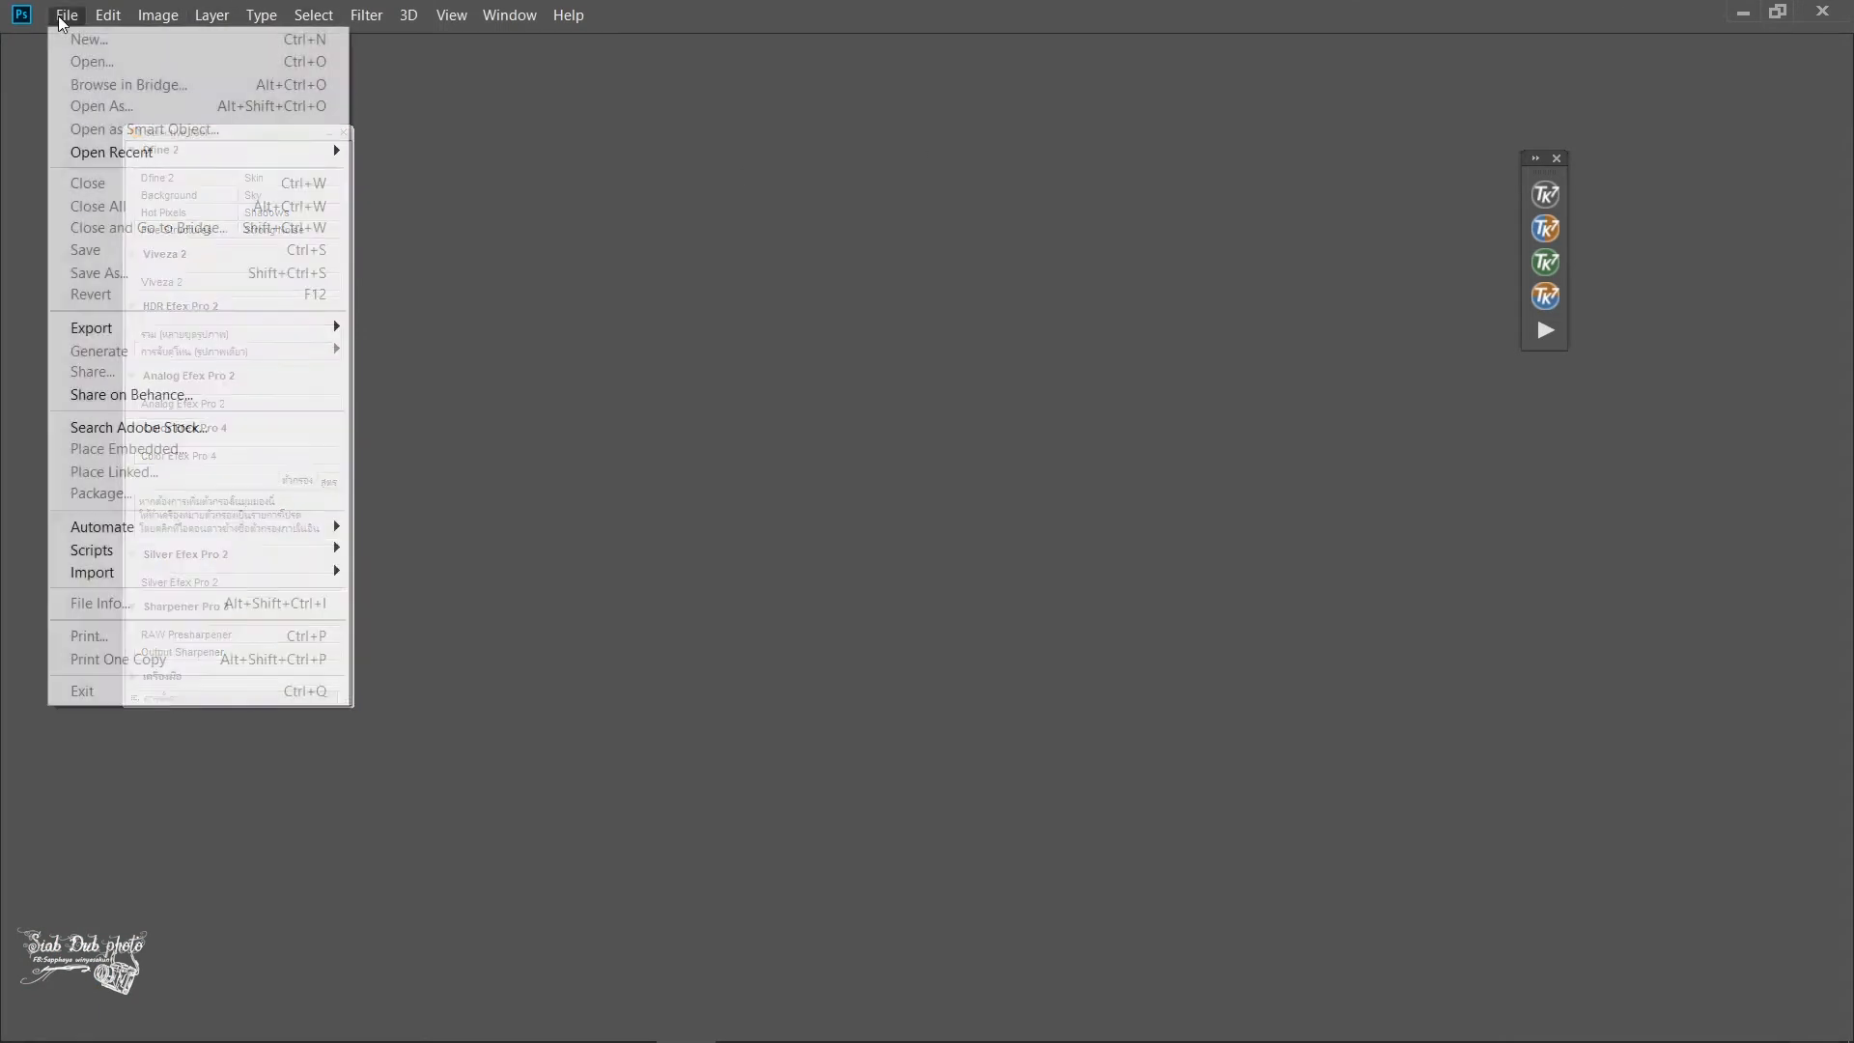
click(90, 63)
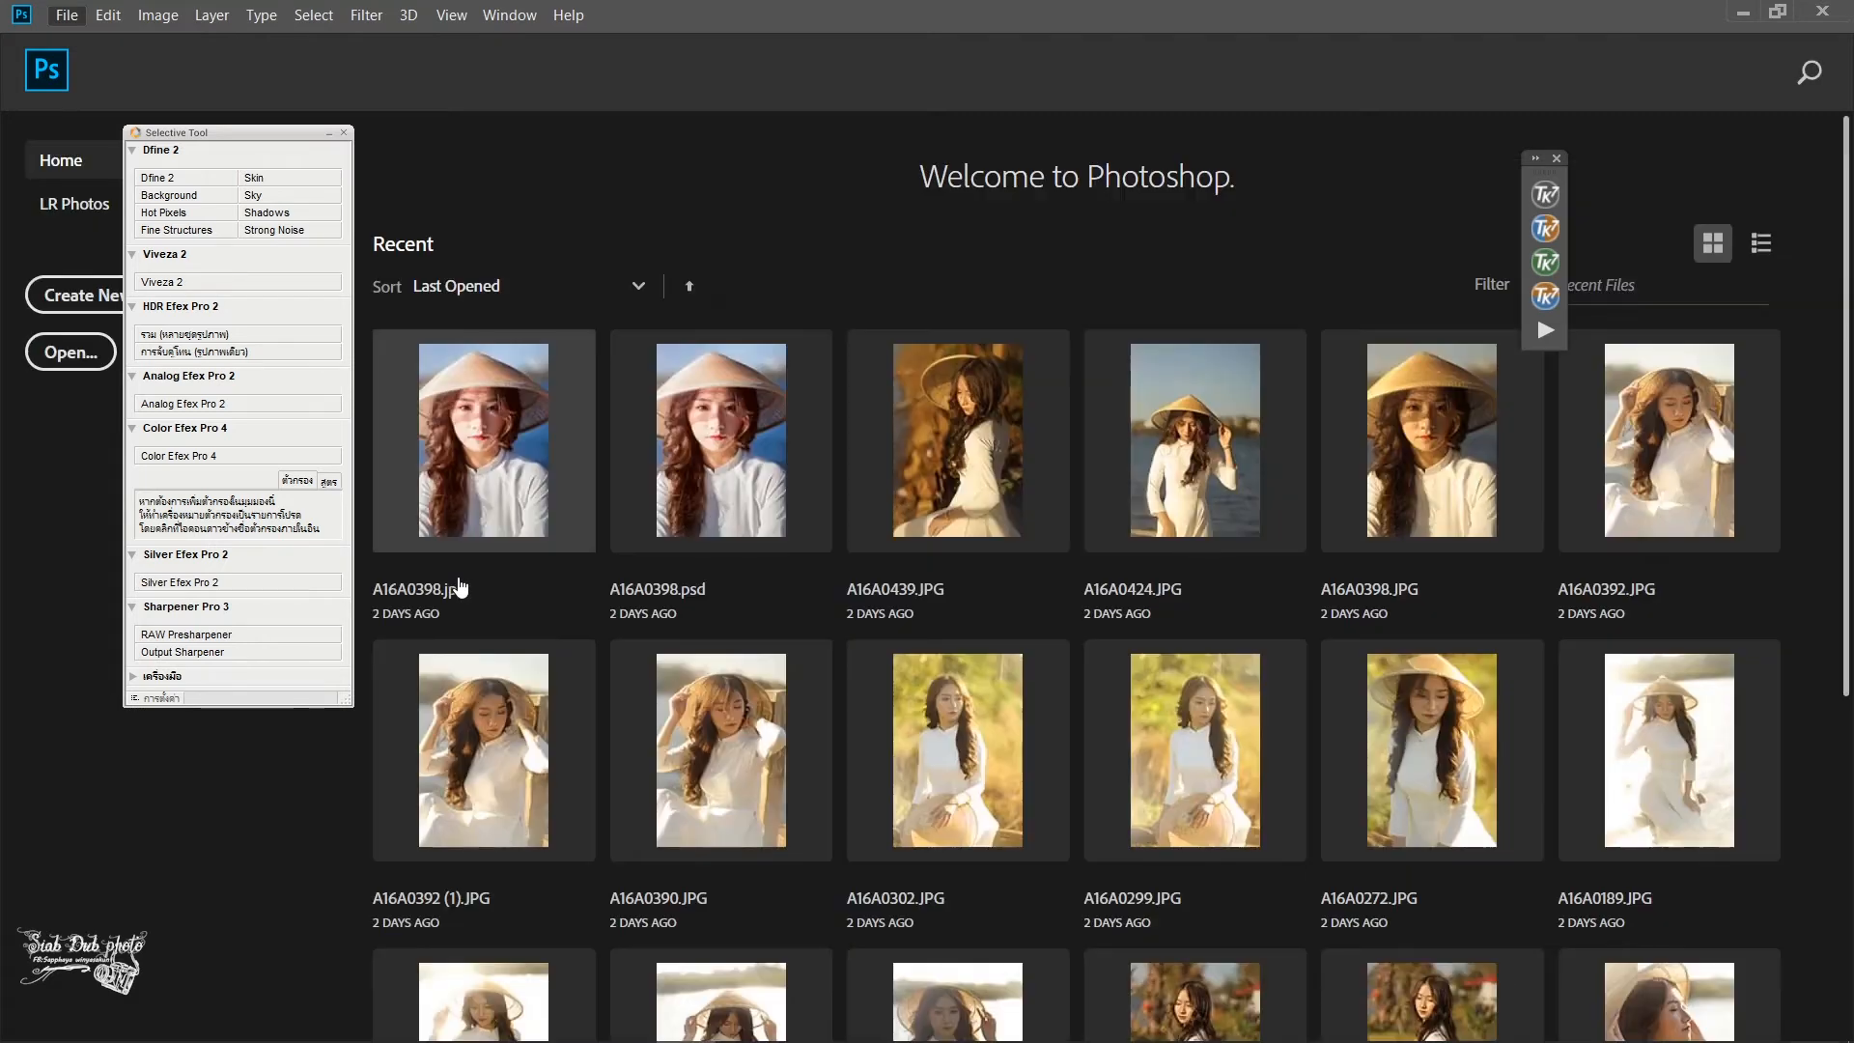
click(56, 350)
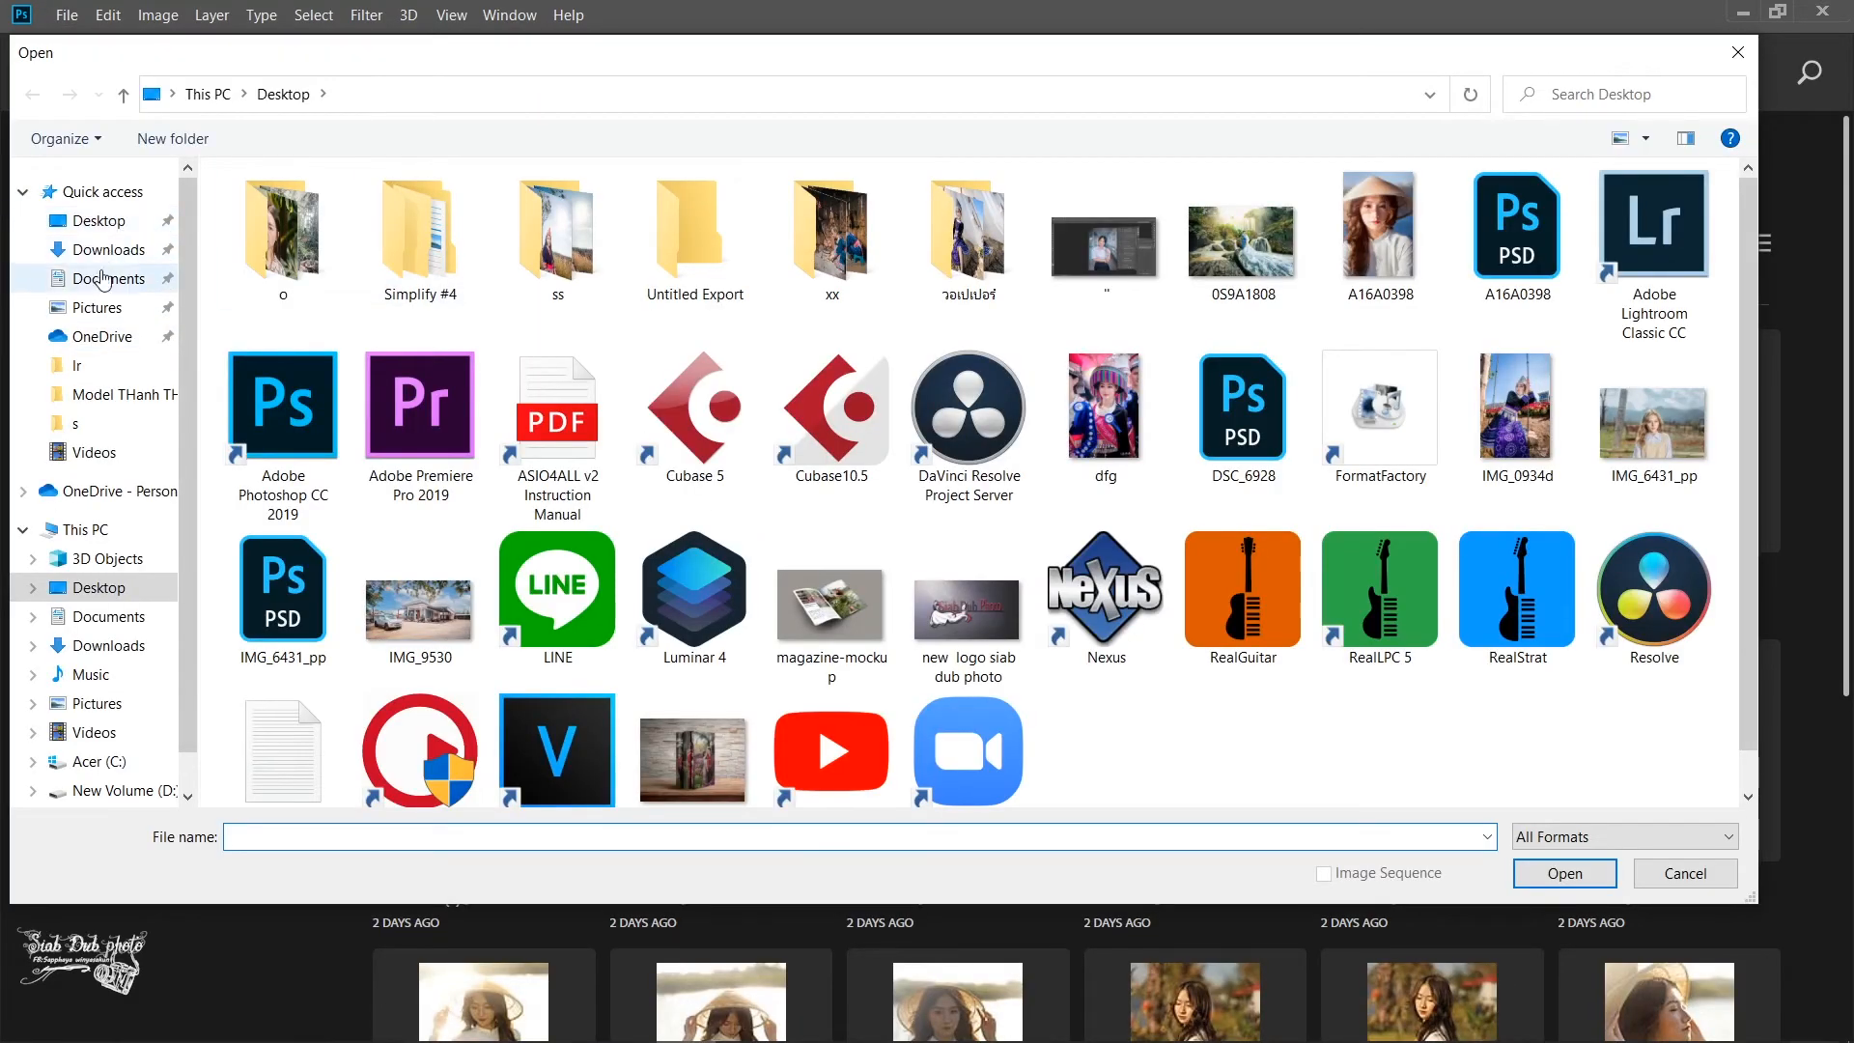
click(679, 245)
double_click(680, 242)
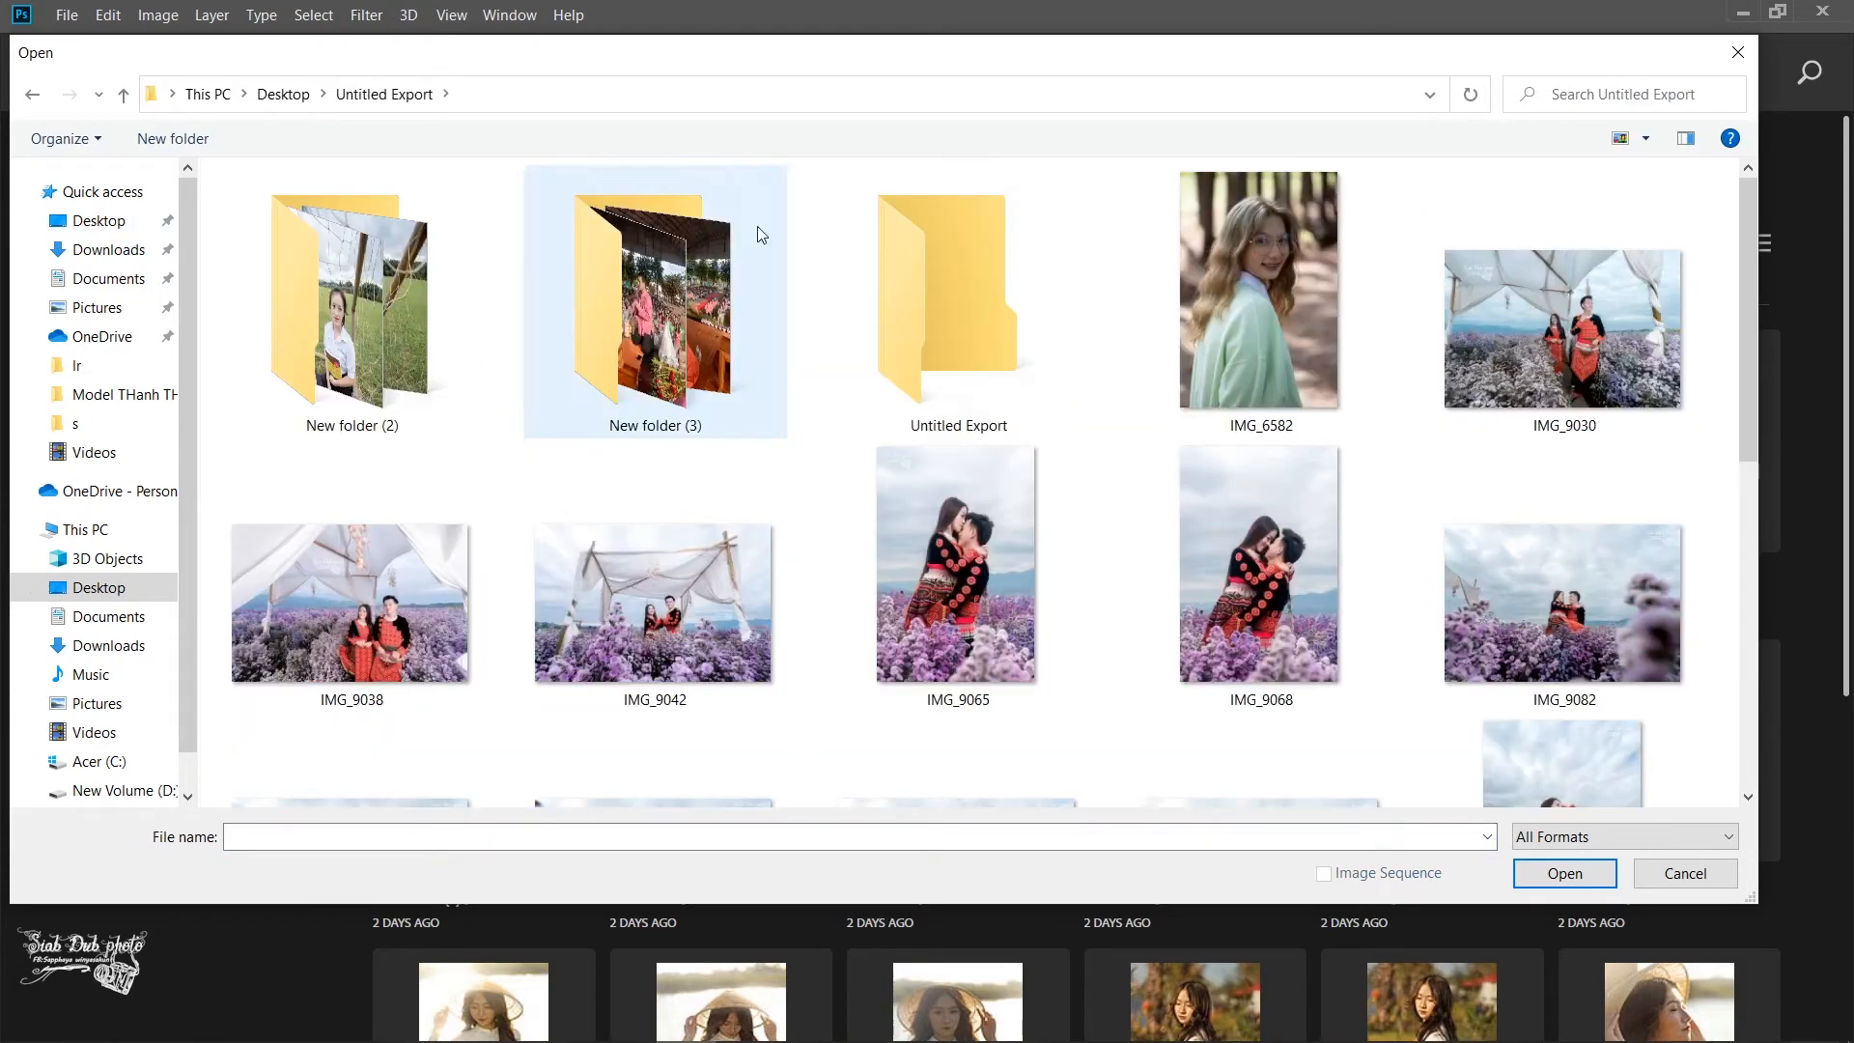
double_click(917, 321)
scroll(755, 347, down, 10)
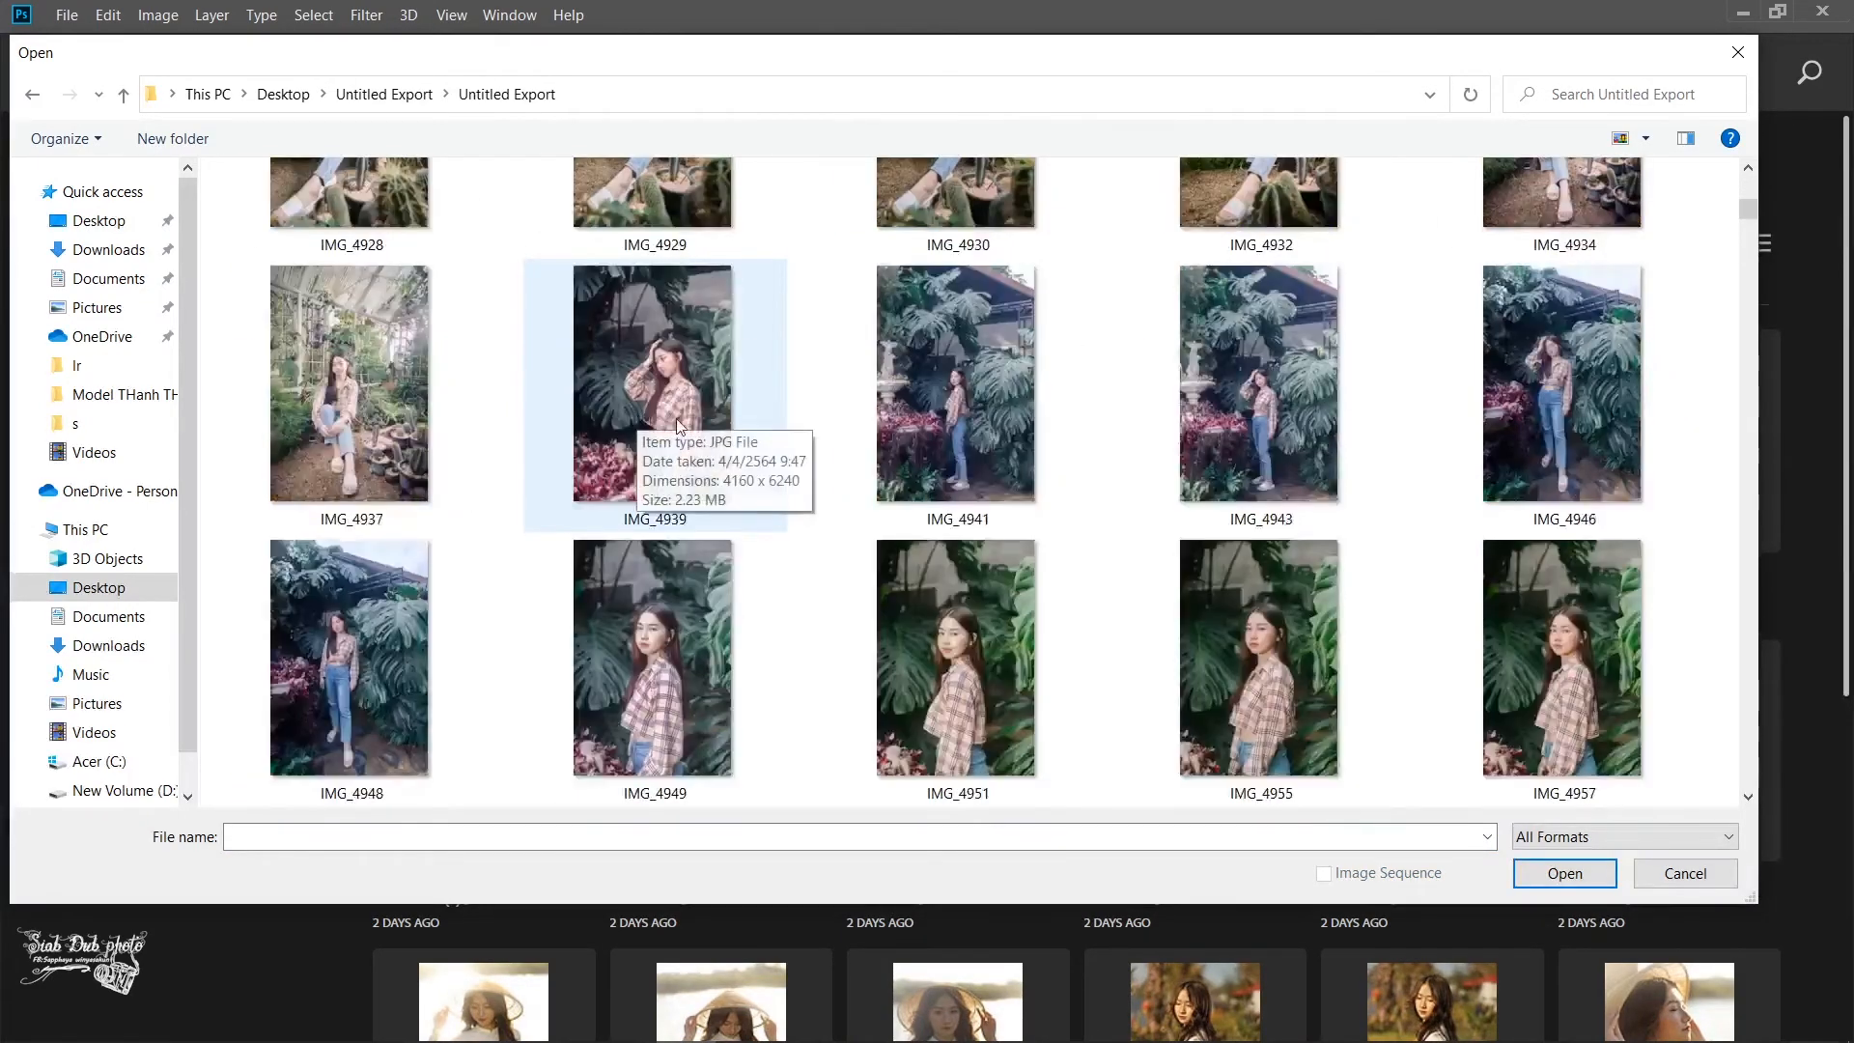
scroll(1117, 315, up, 3)
click(1207, 319)
click(1564, 873)
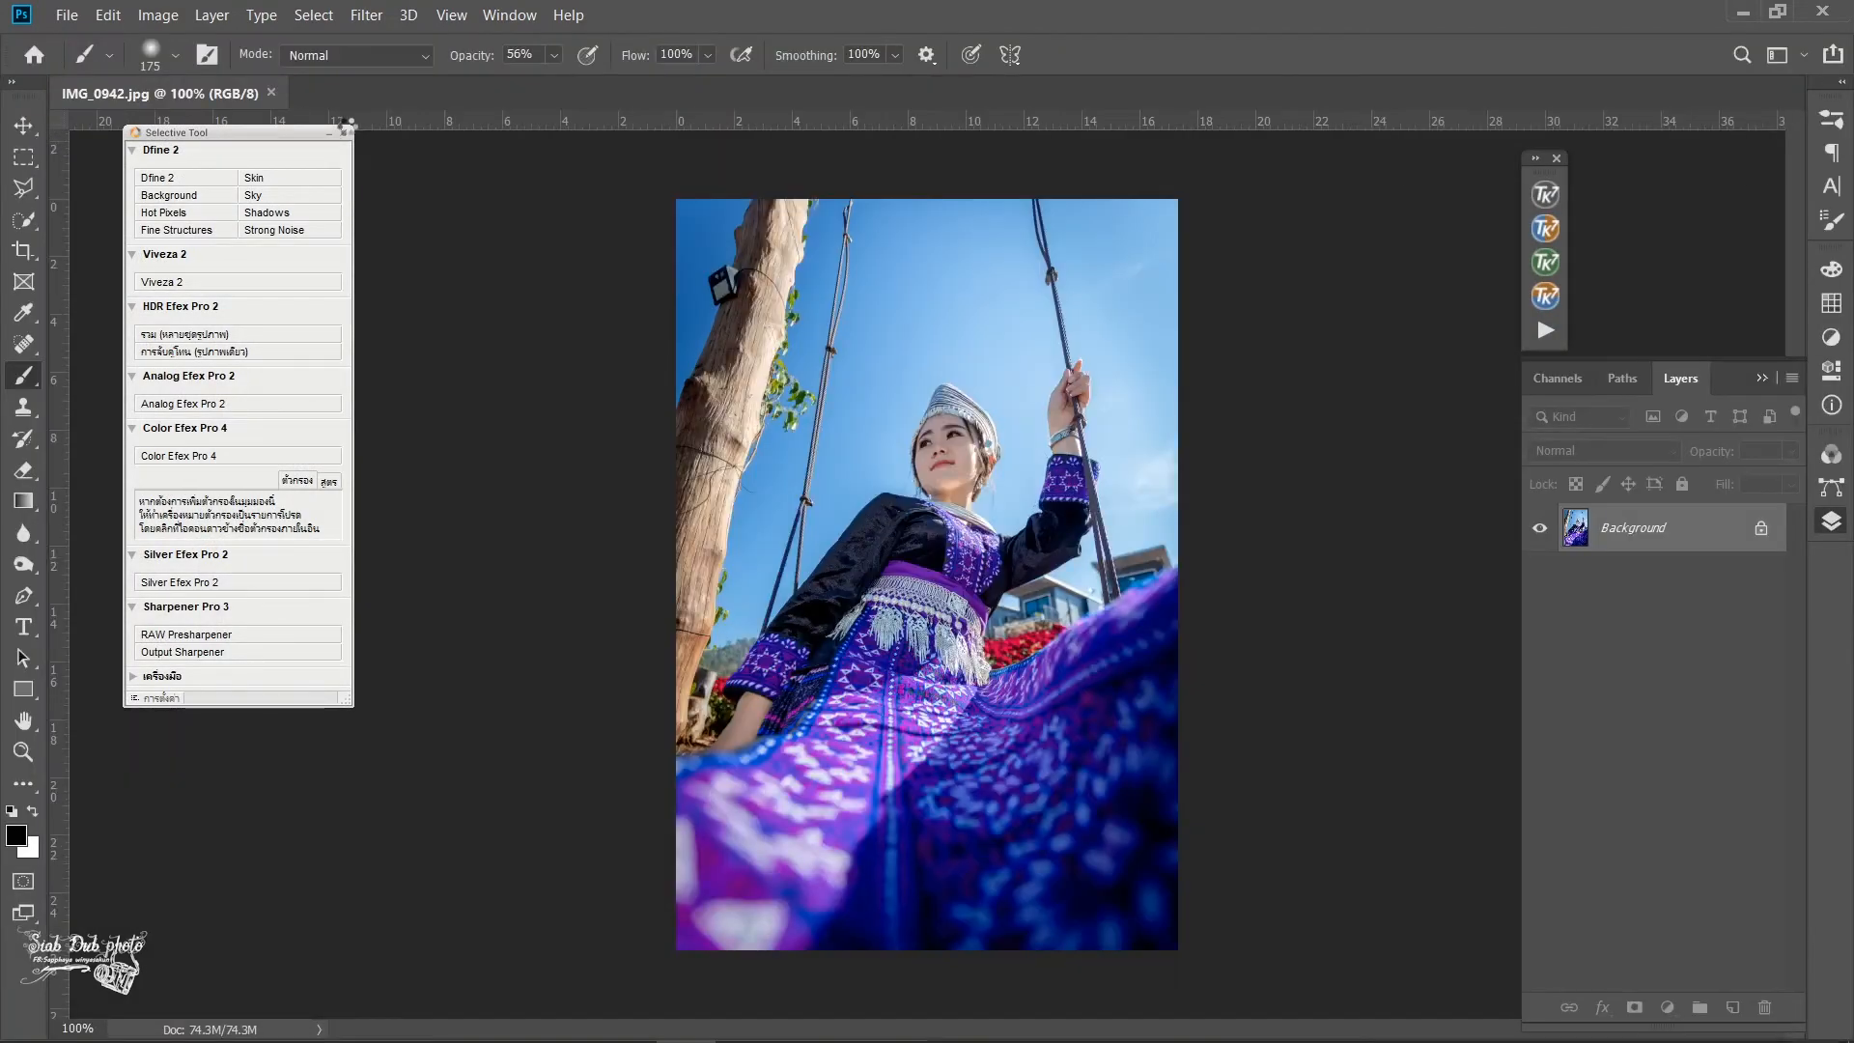
- Close the floating Selective Tool palette covering the workspace
click(327, 134)
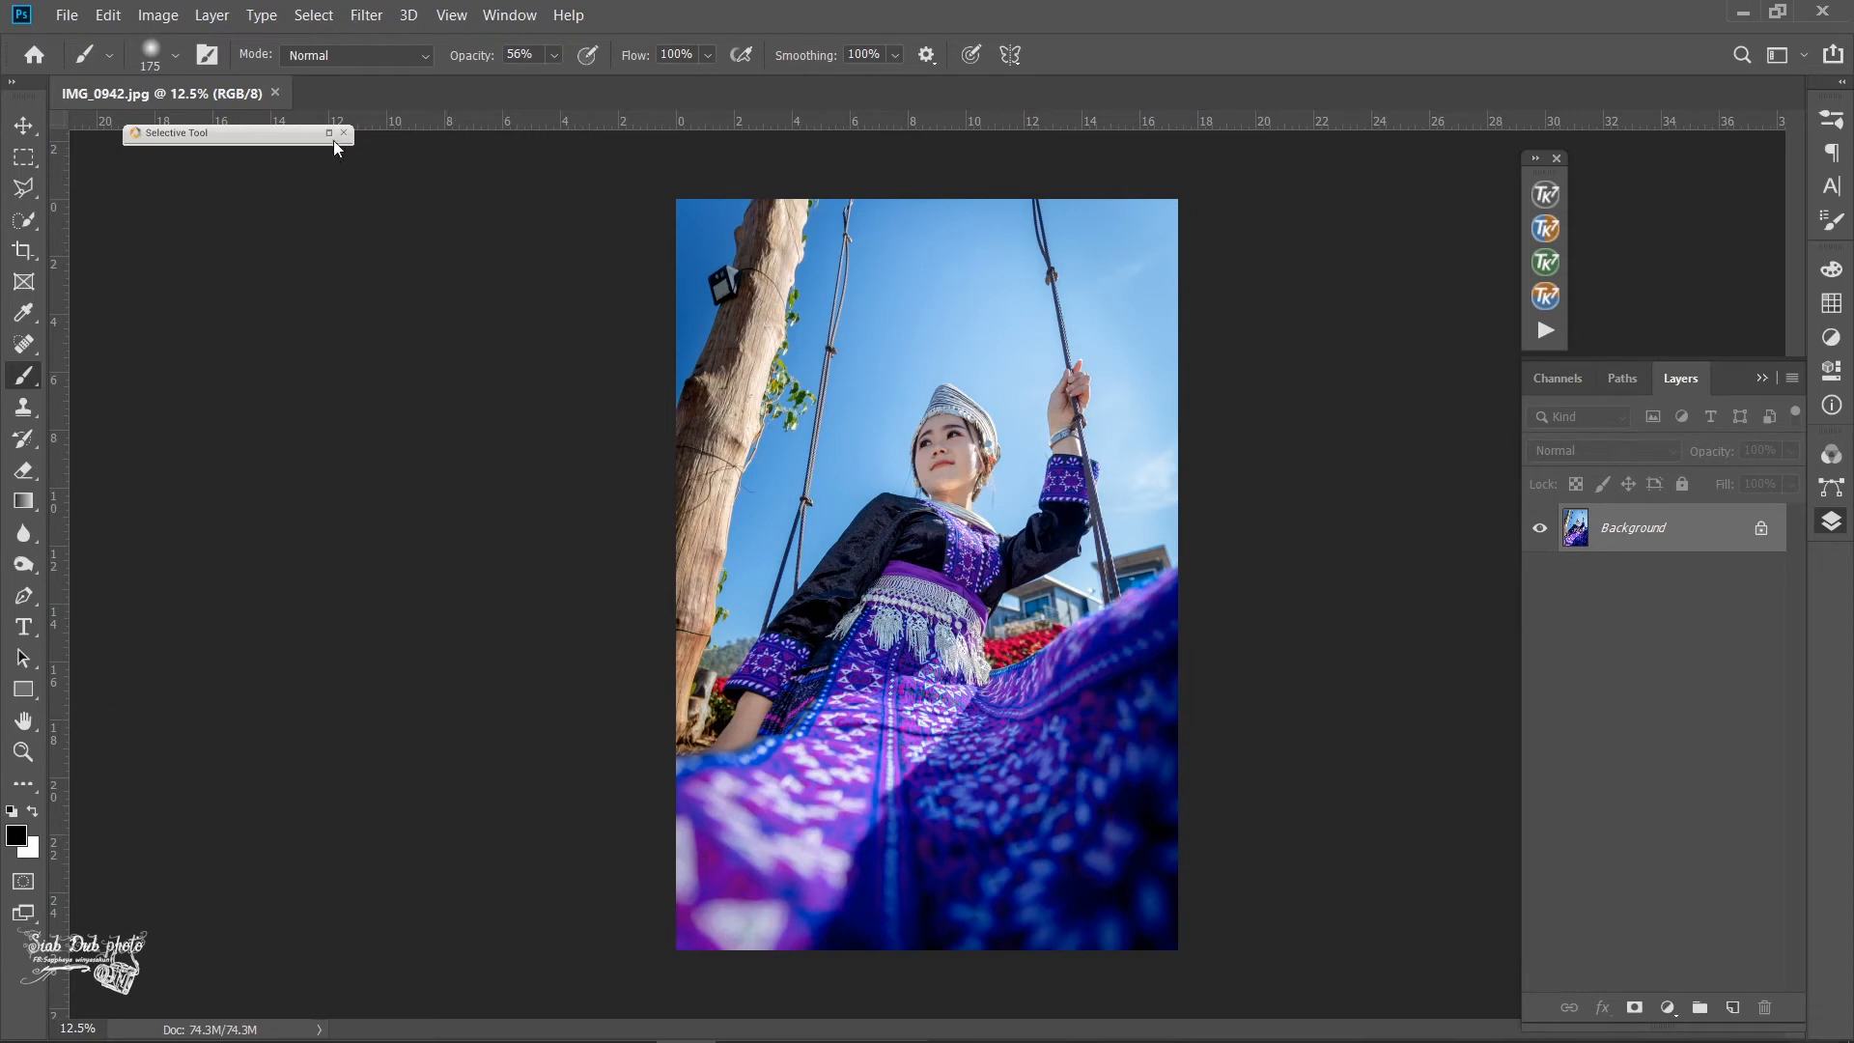
click(343, 132)
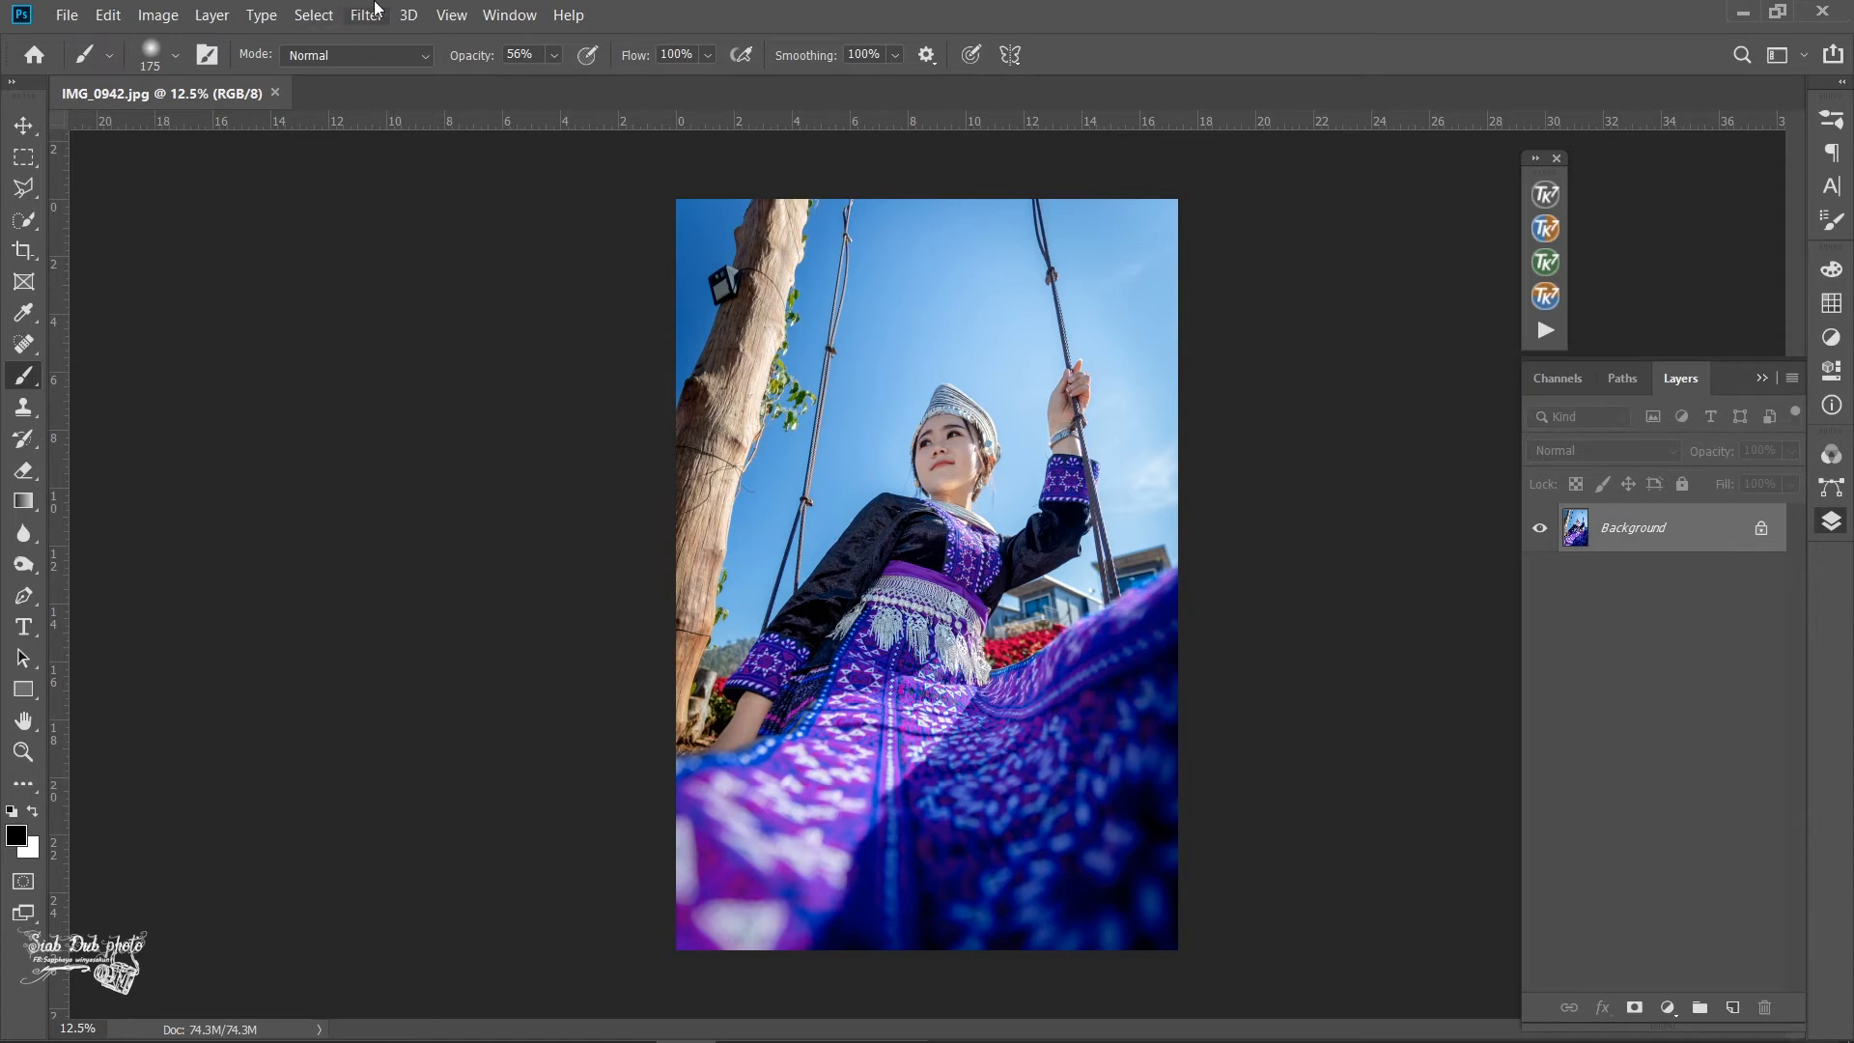
- Smooth the skin with the Imagenomic Portraiture 3 filter using the Medium smoothing preset, output to a new layer
click(373, 12)
mouse_move(444, 528)
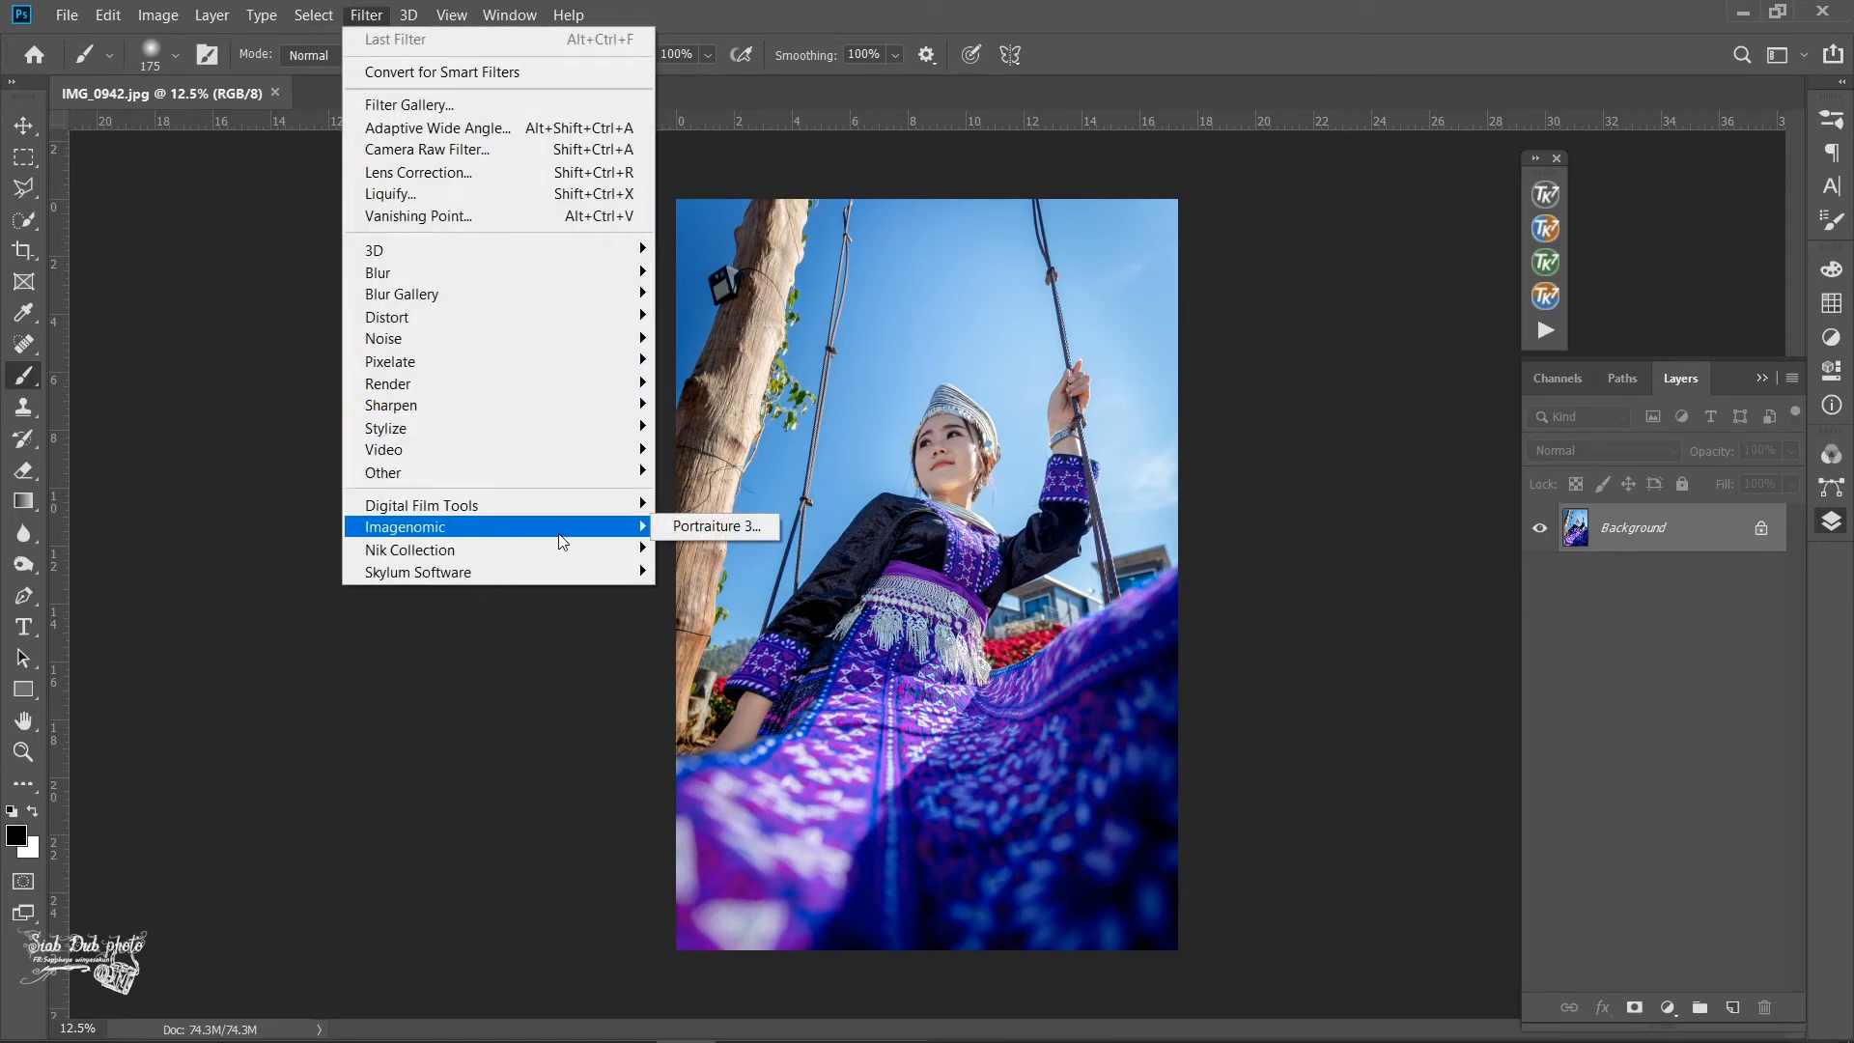
click(691, 527)
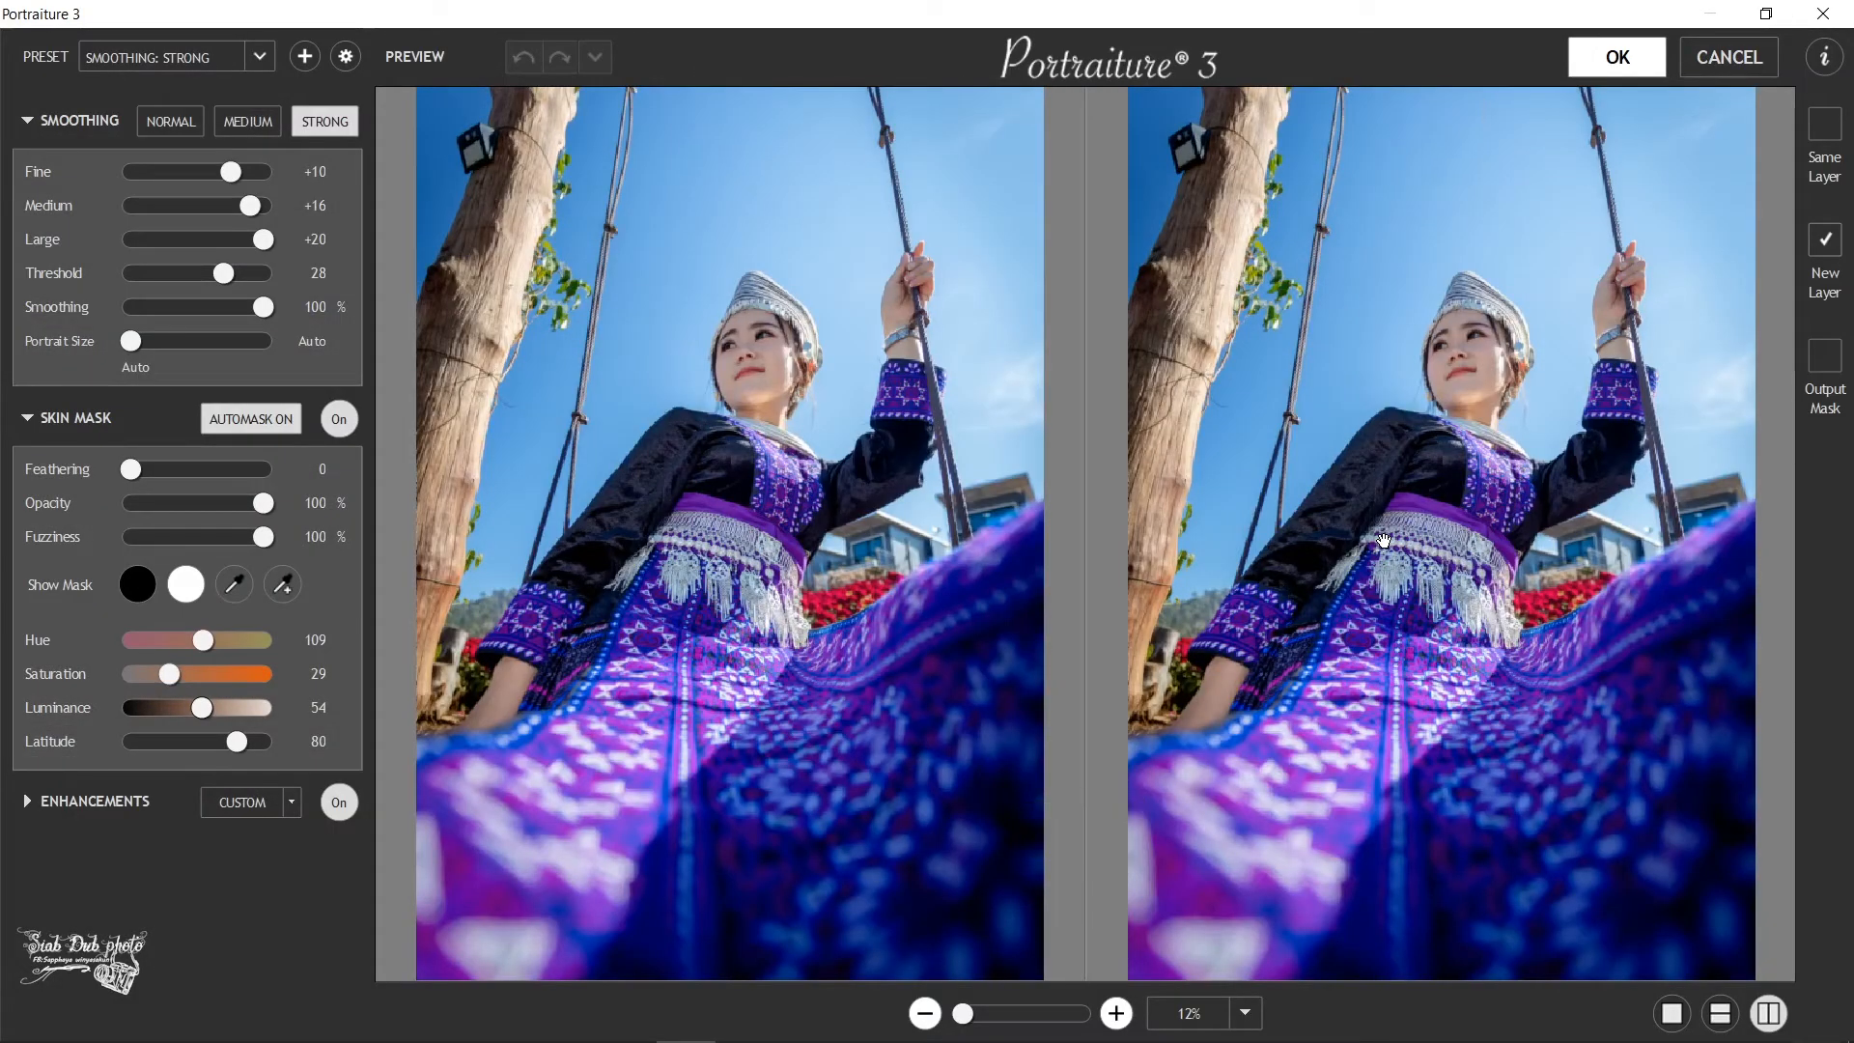
click(261, 128)
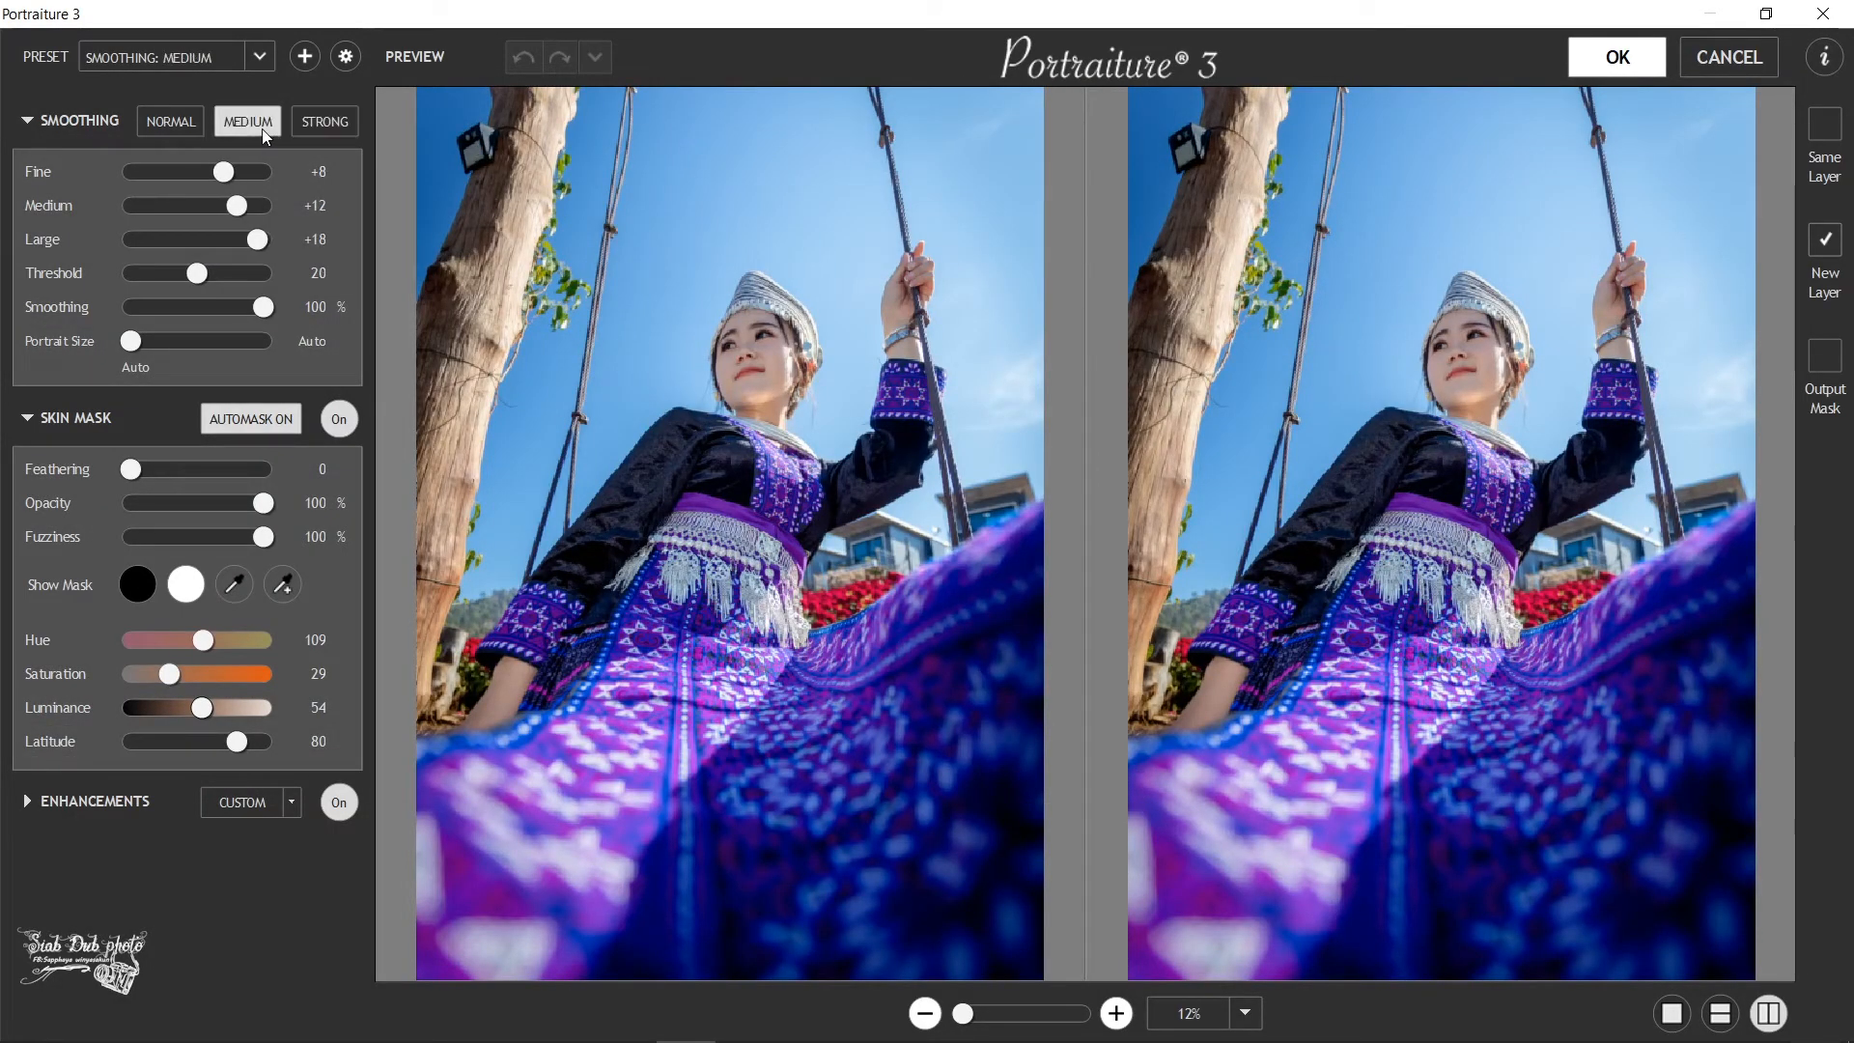
click(1612, 58)
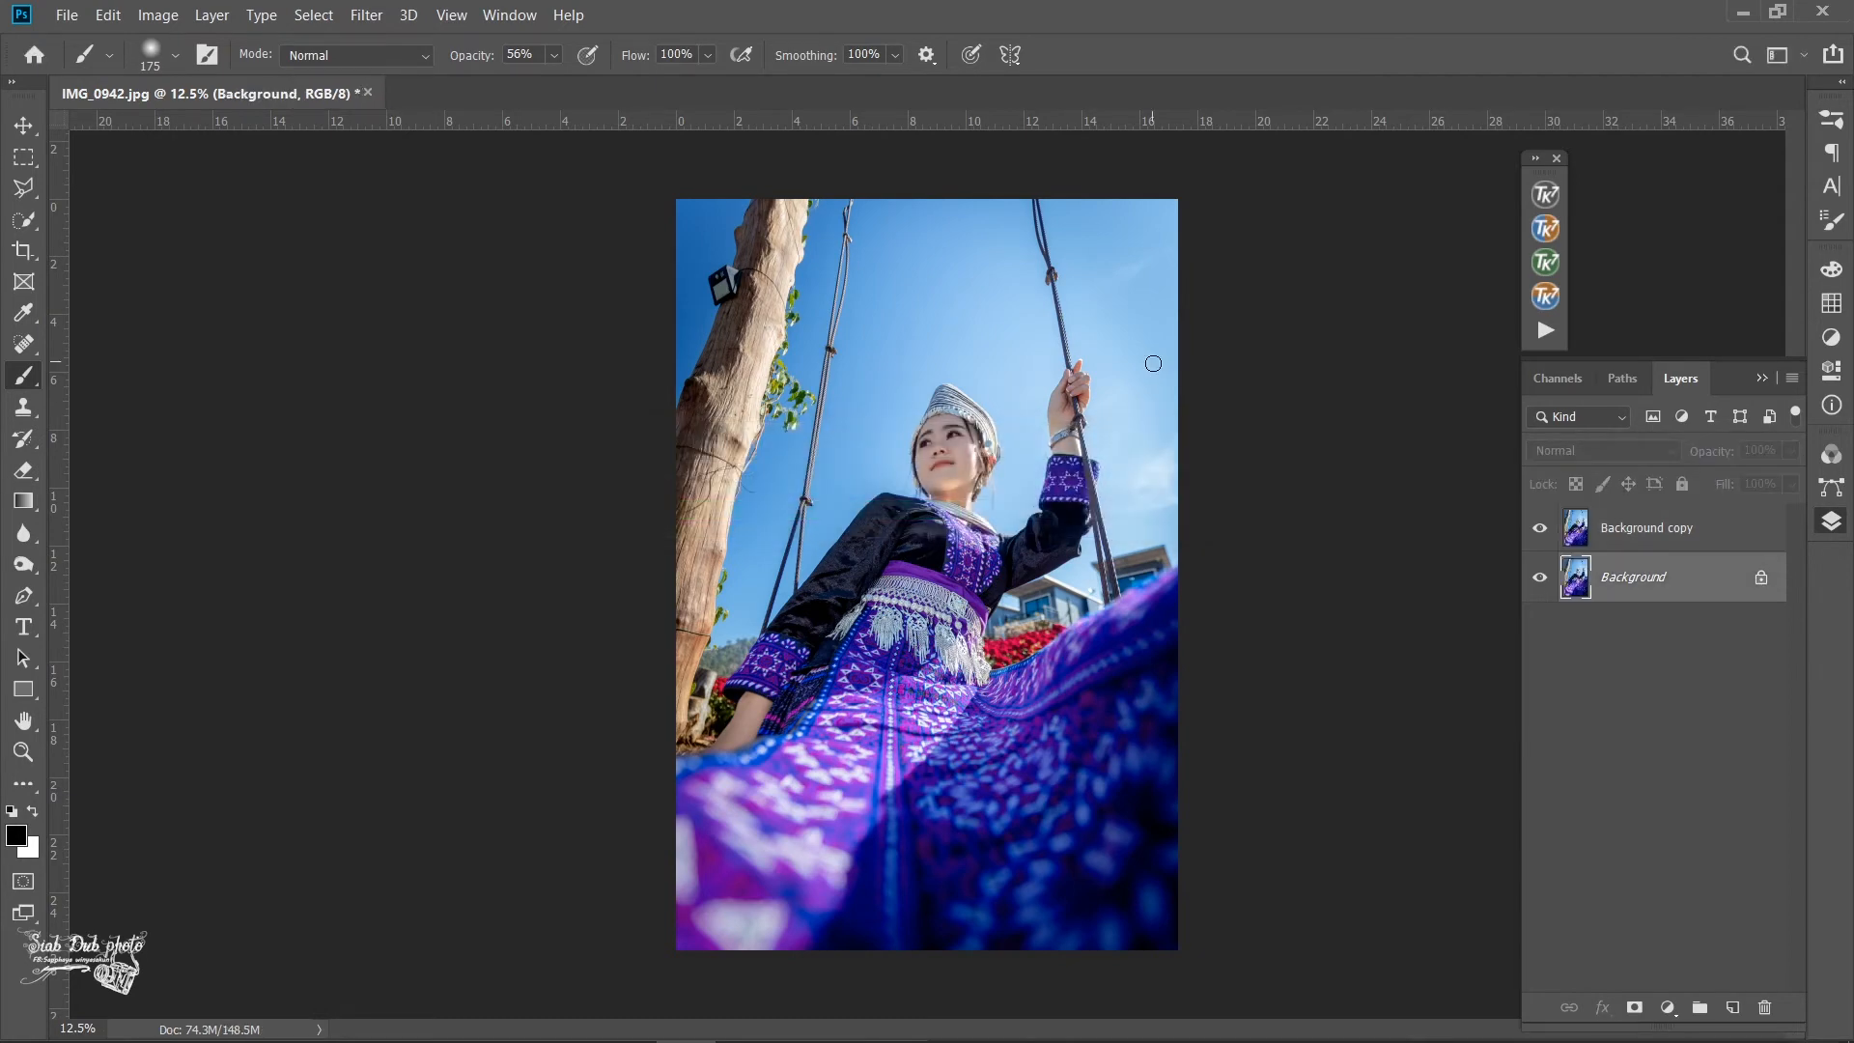
- Merge the smoothed Background copy and the Background into a single layer
scroll(941, 444, up, 1)
scroll(918, 442, up, 2)
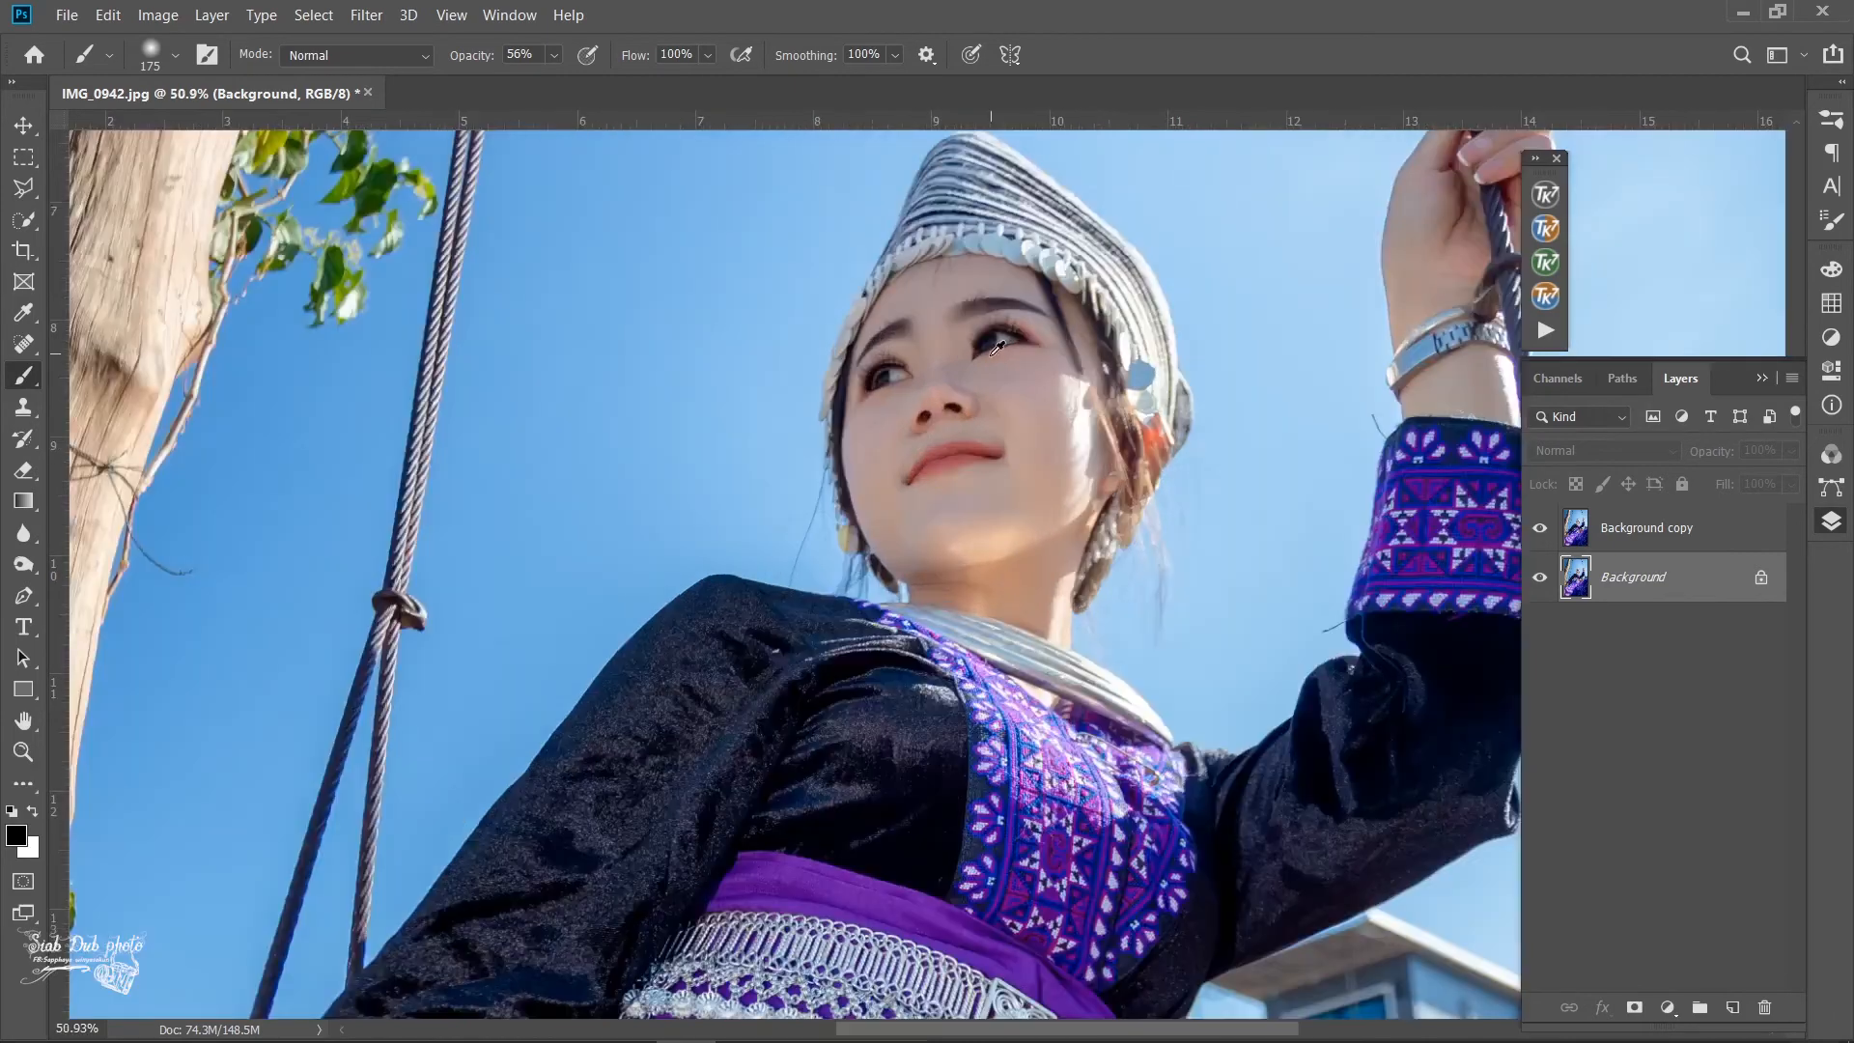
scroll(1060, 377, down, 5)
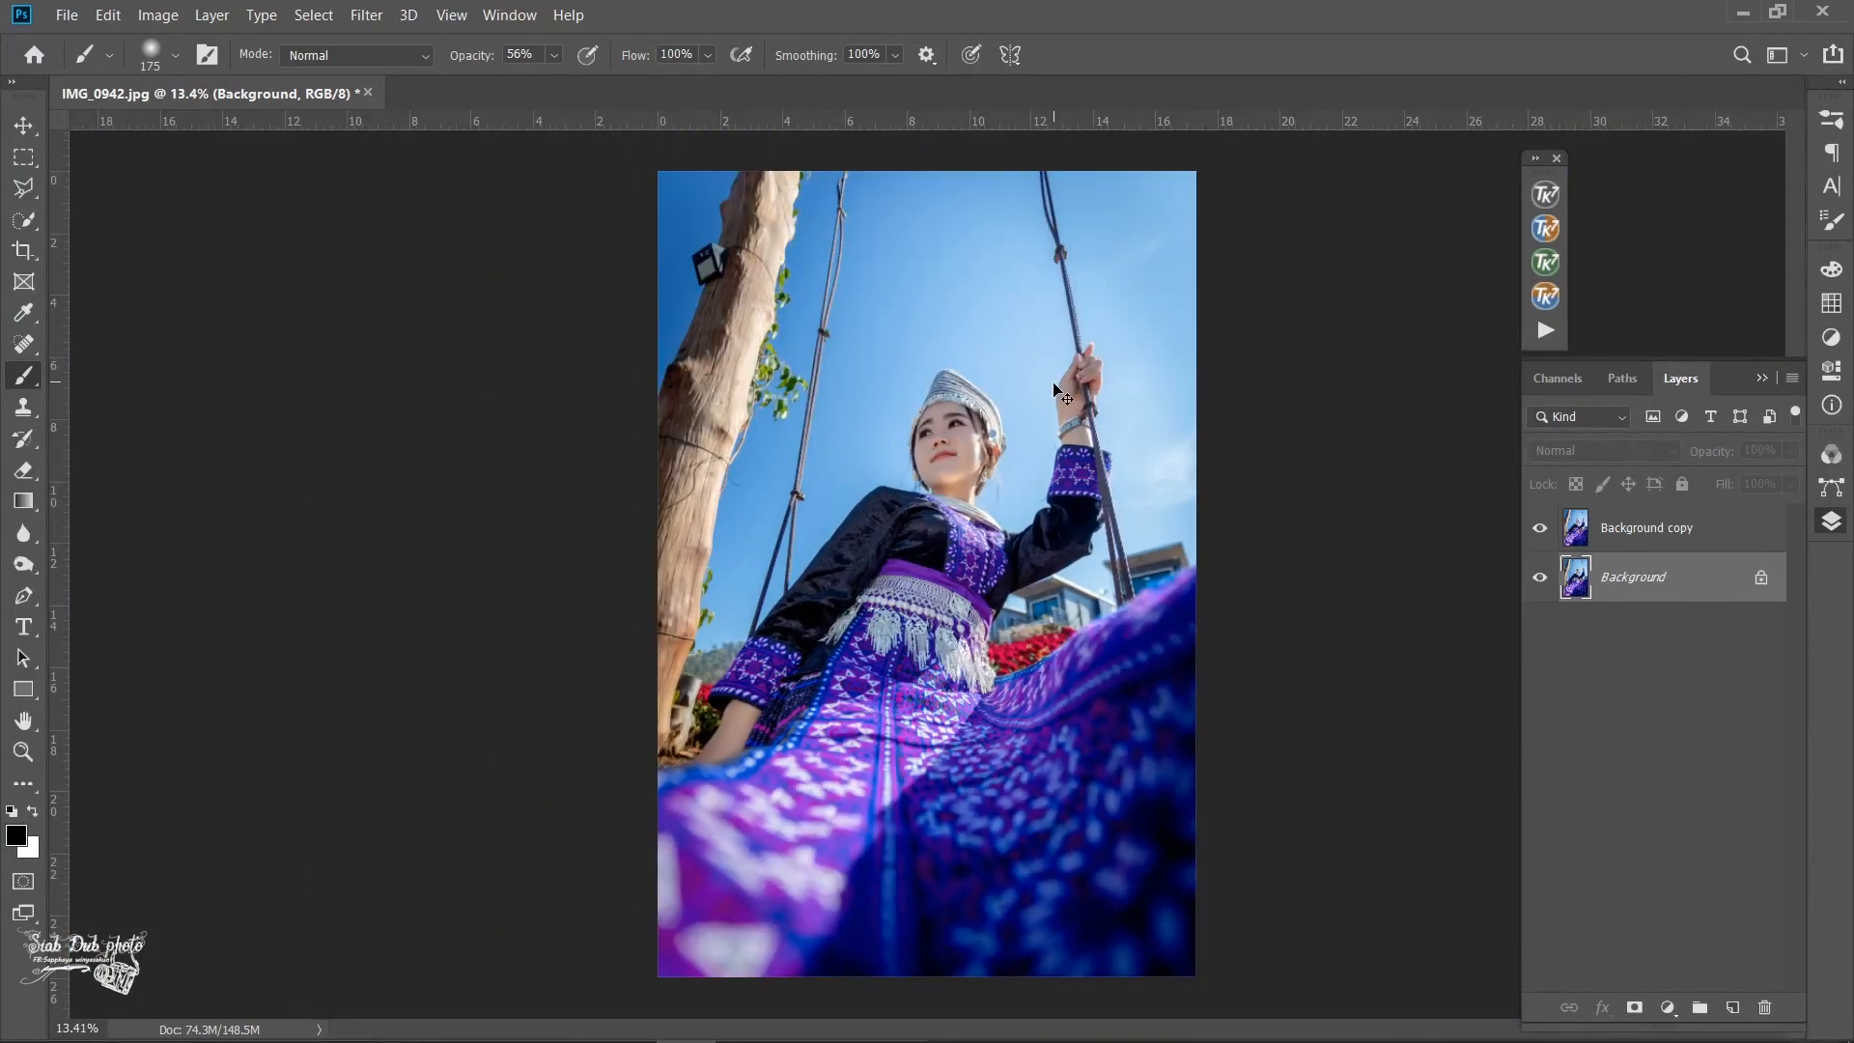
key(ctrl+shift+e)
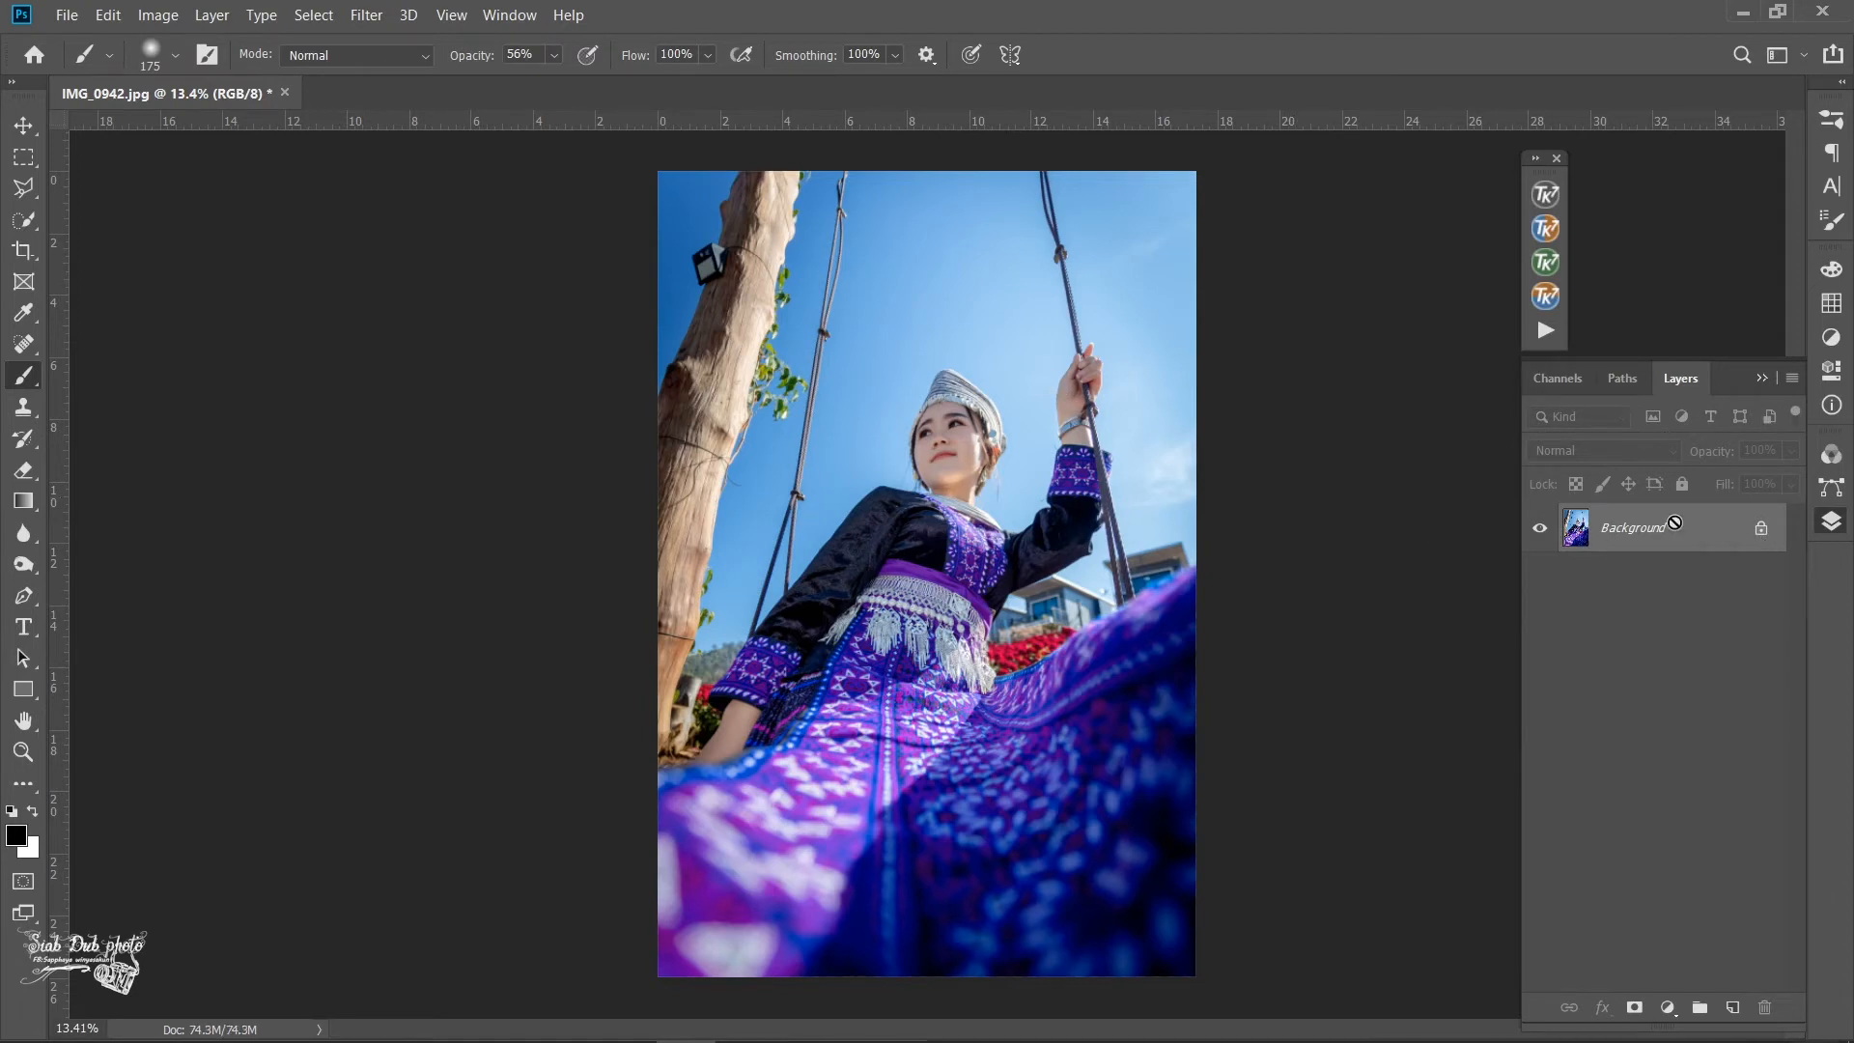
- Apply a High Pass filter with a 1.9-pixel radius to a duplicate of the Background layer
drag(1674, 528, 1732, 1007)
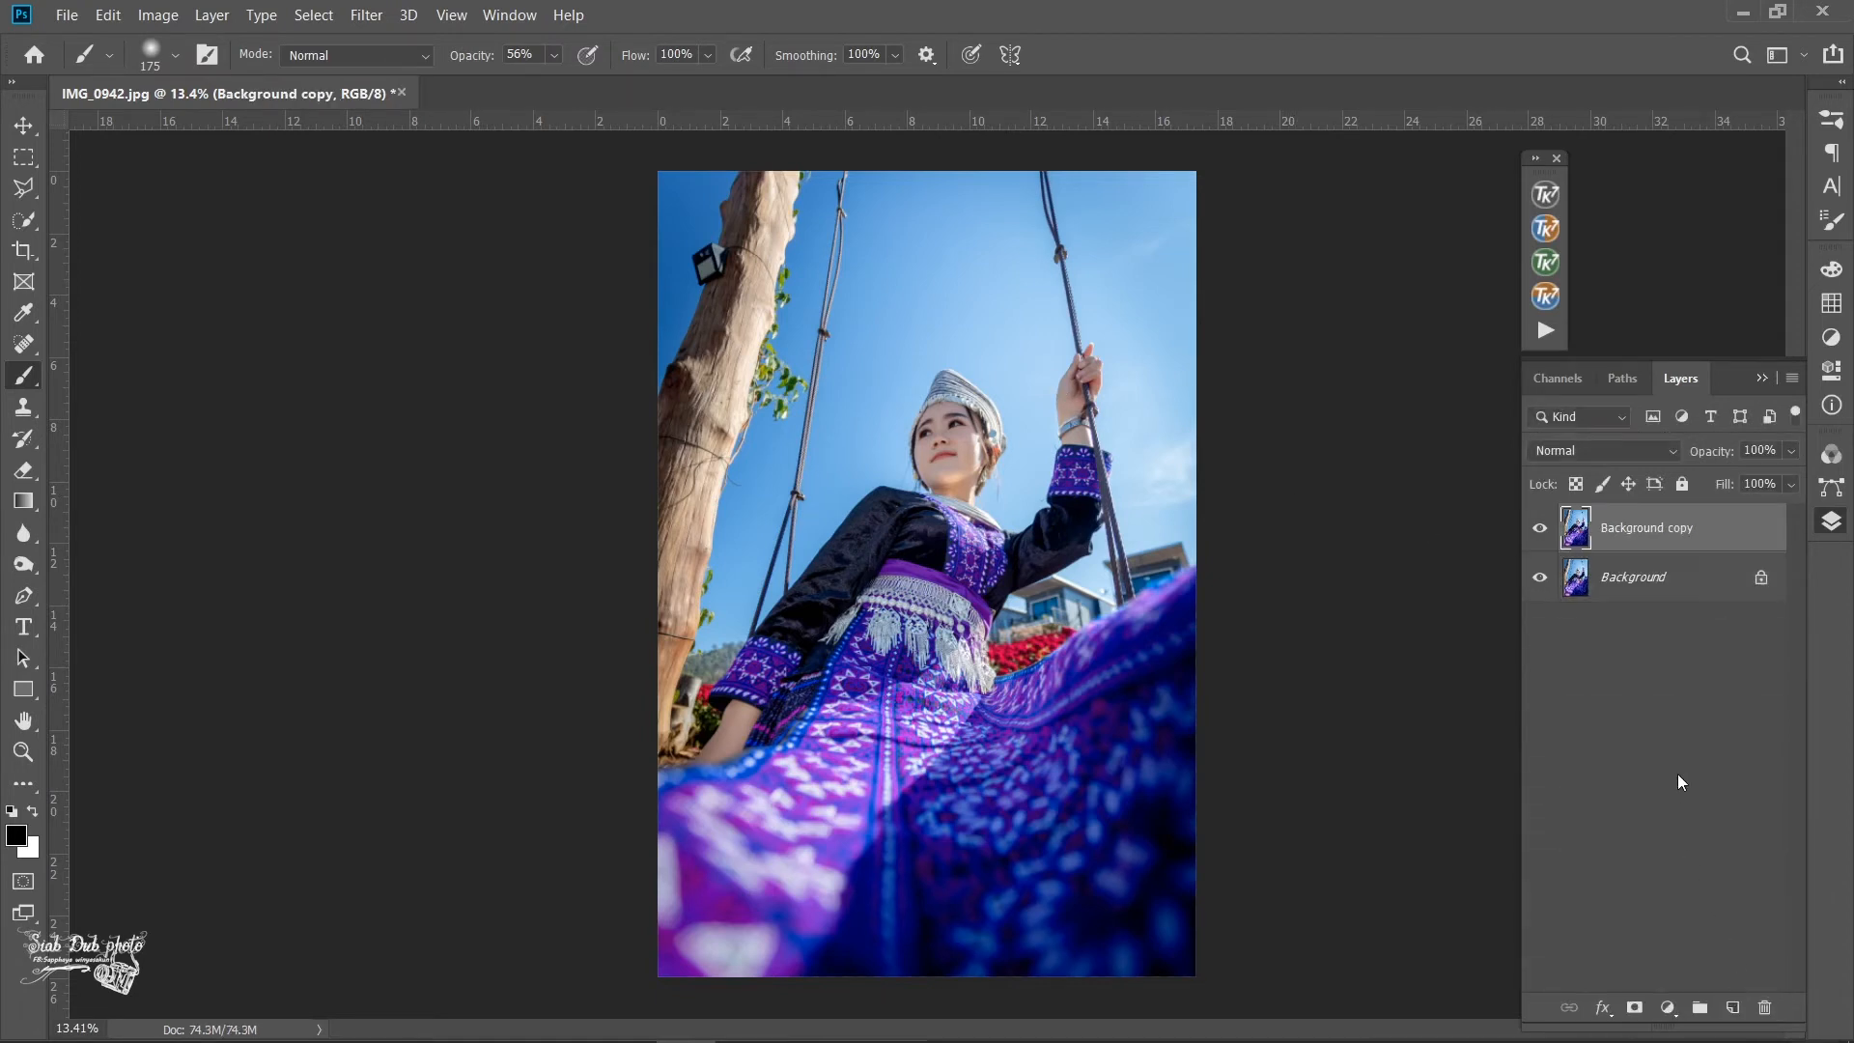
key(ctrl+e)
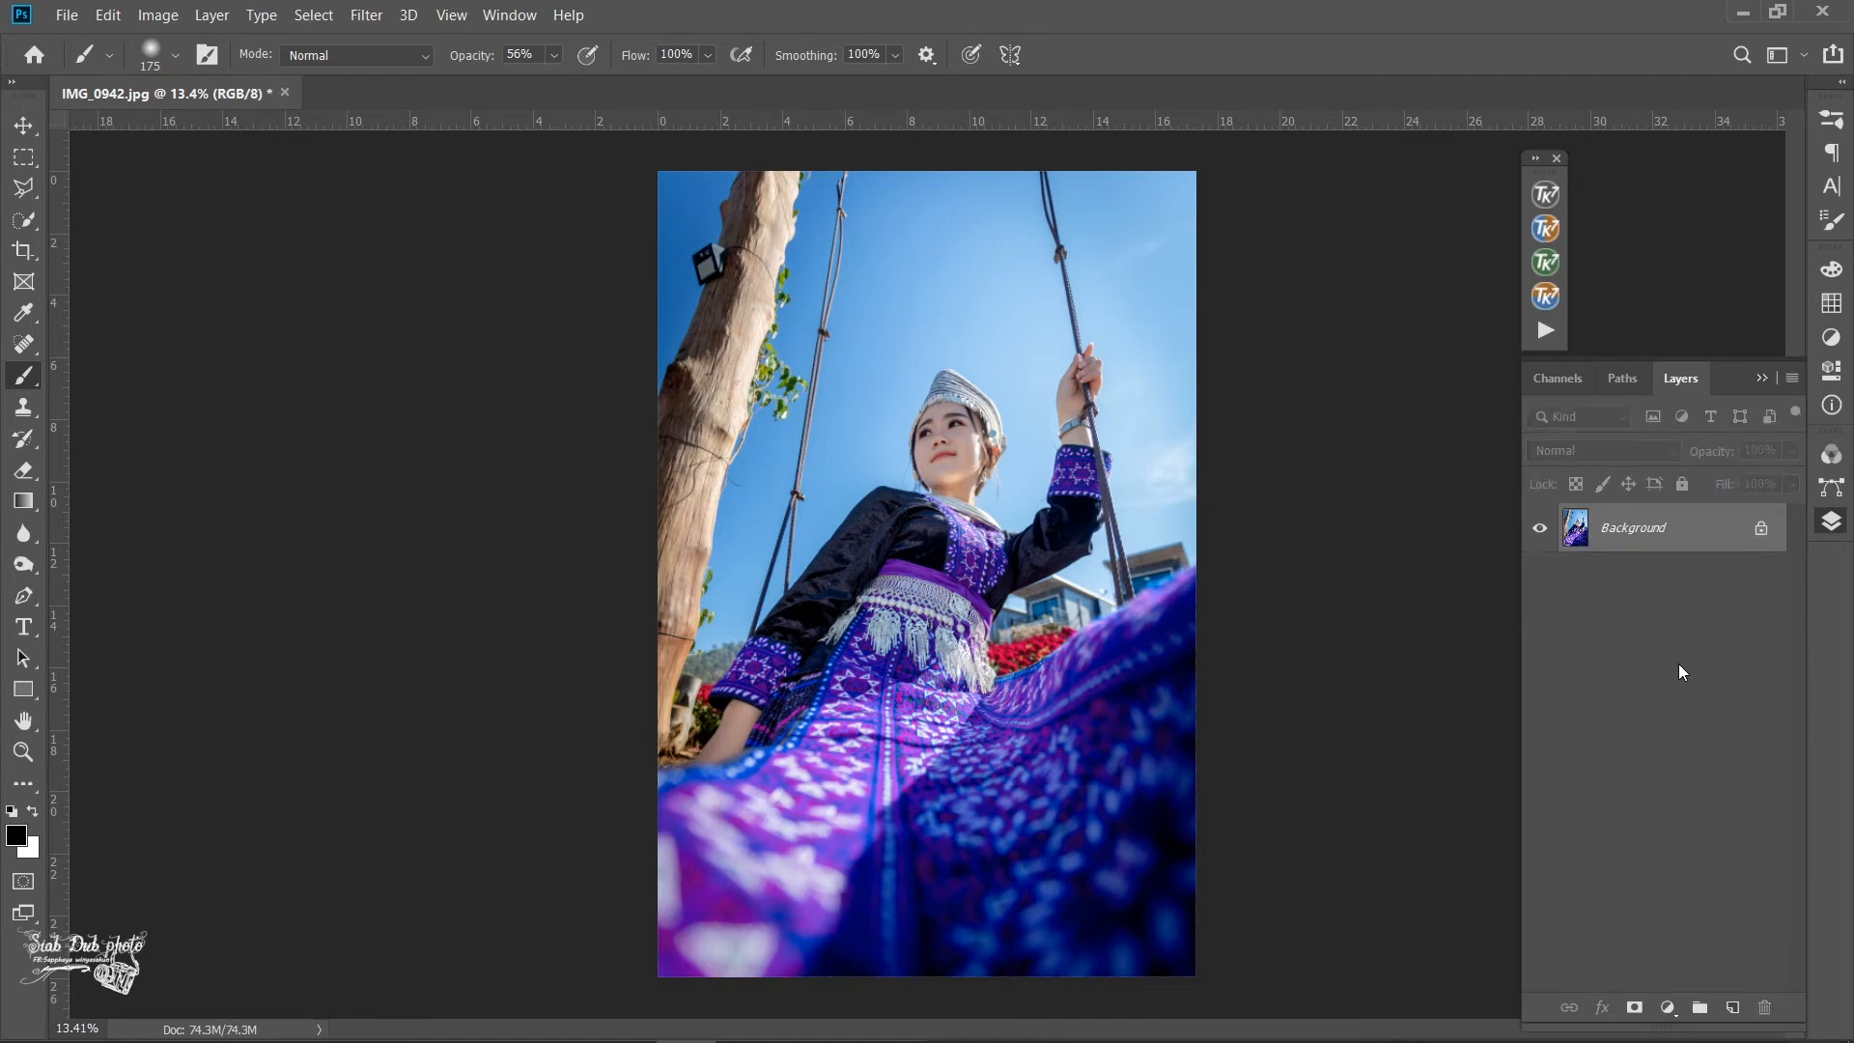
key(ctrl+j)
click(364, 14)
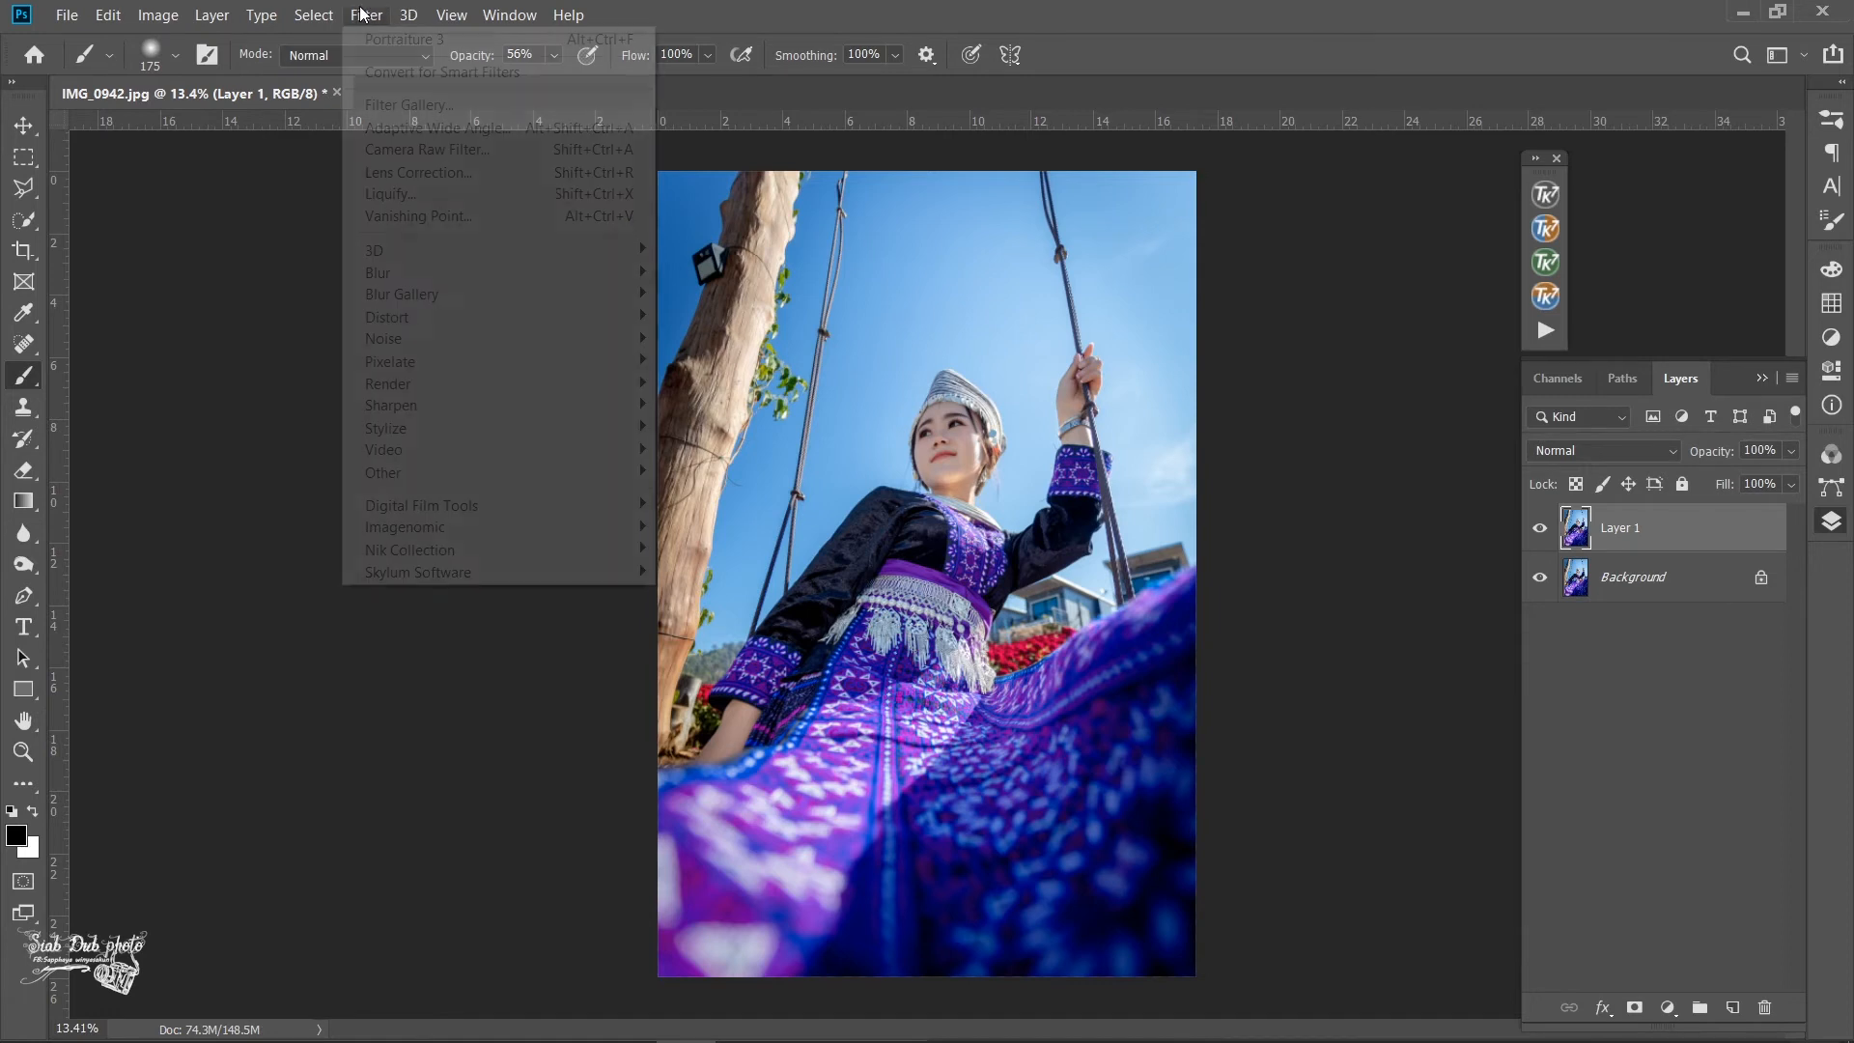
mouse_move(431, 475)
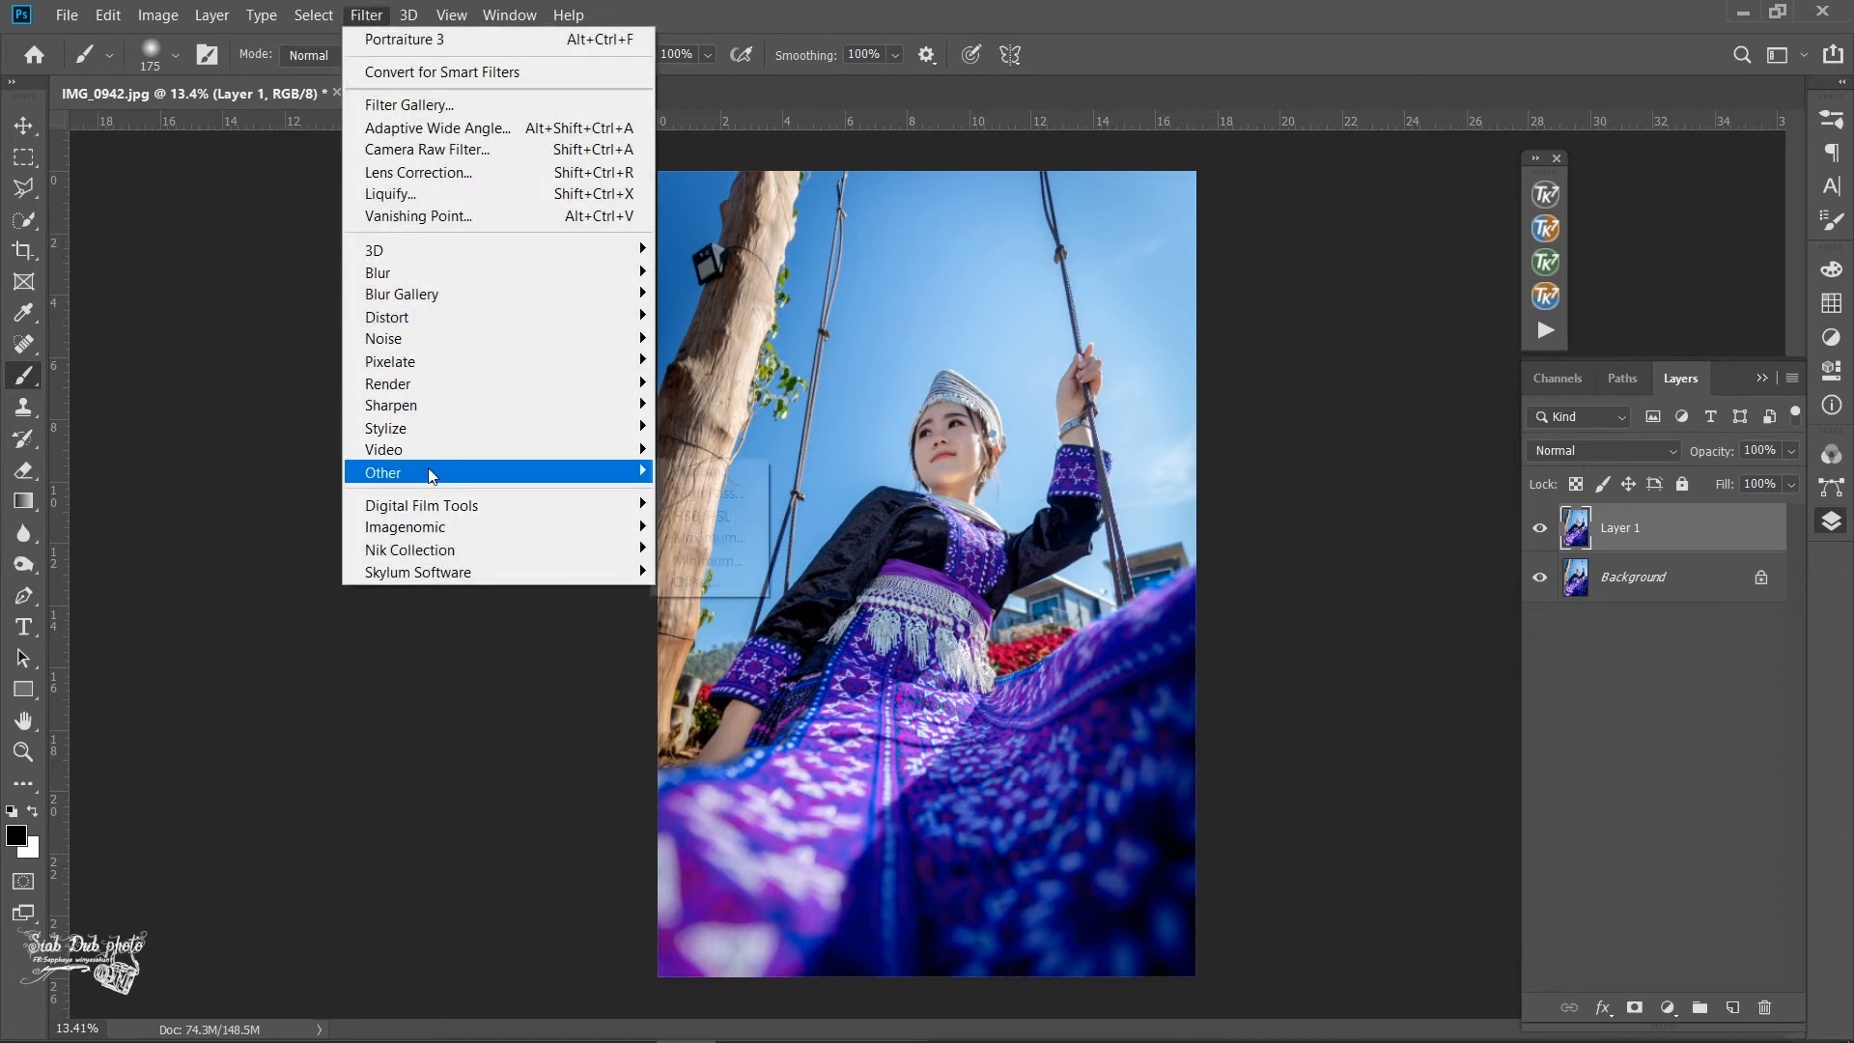
click(675, 493)
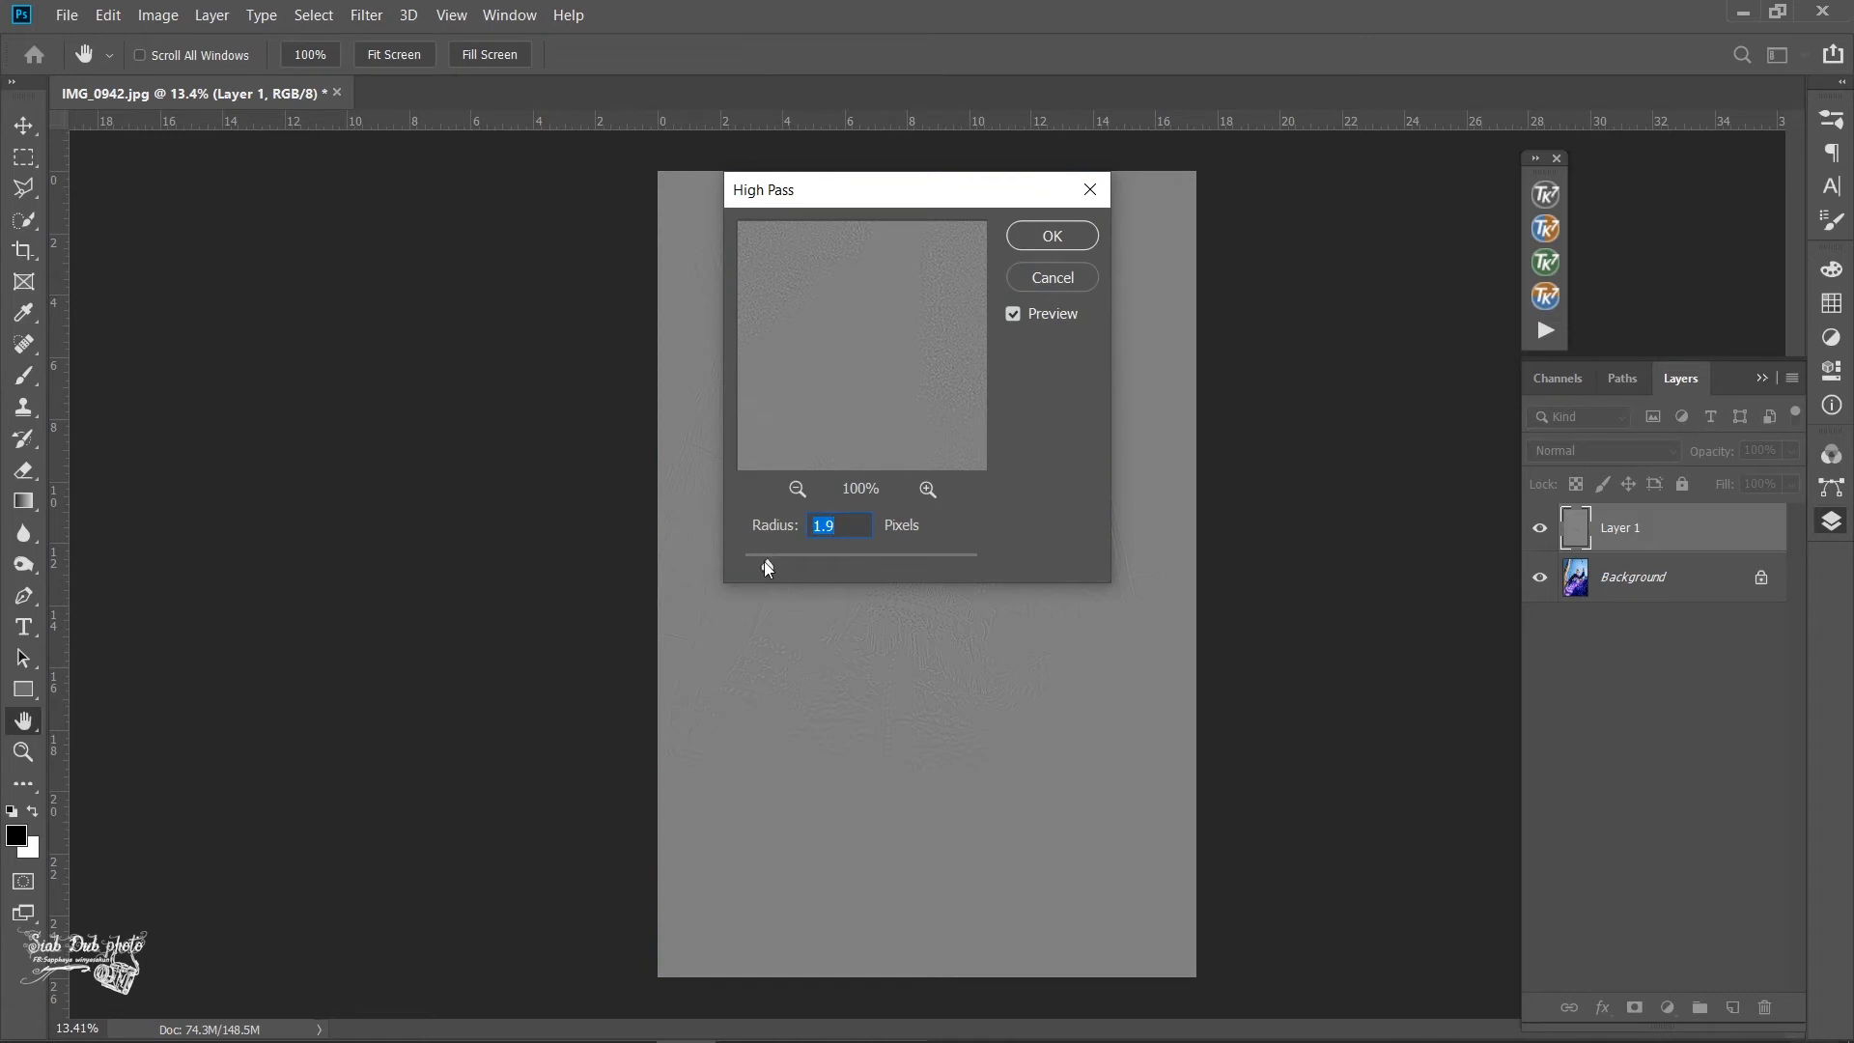
click(1052, 235)
key(b)
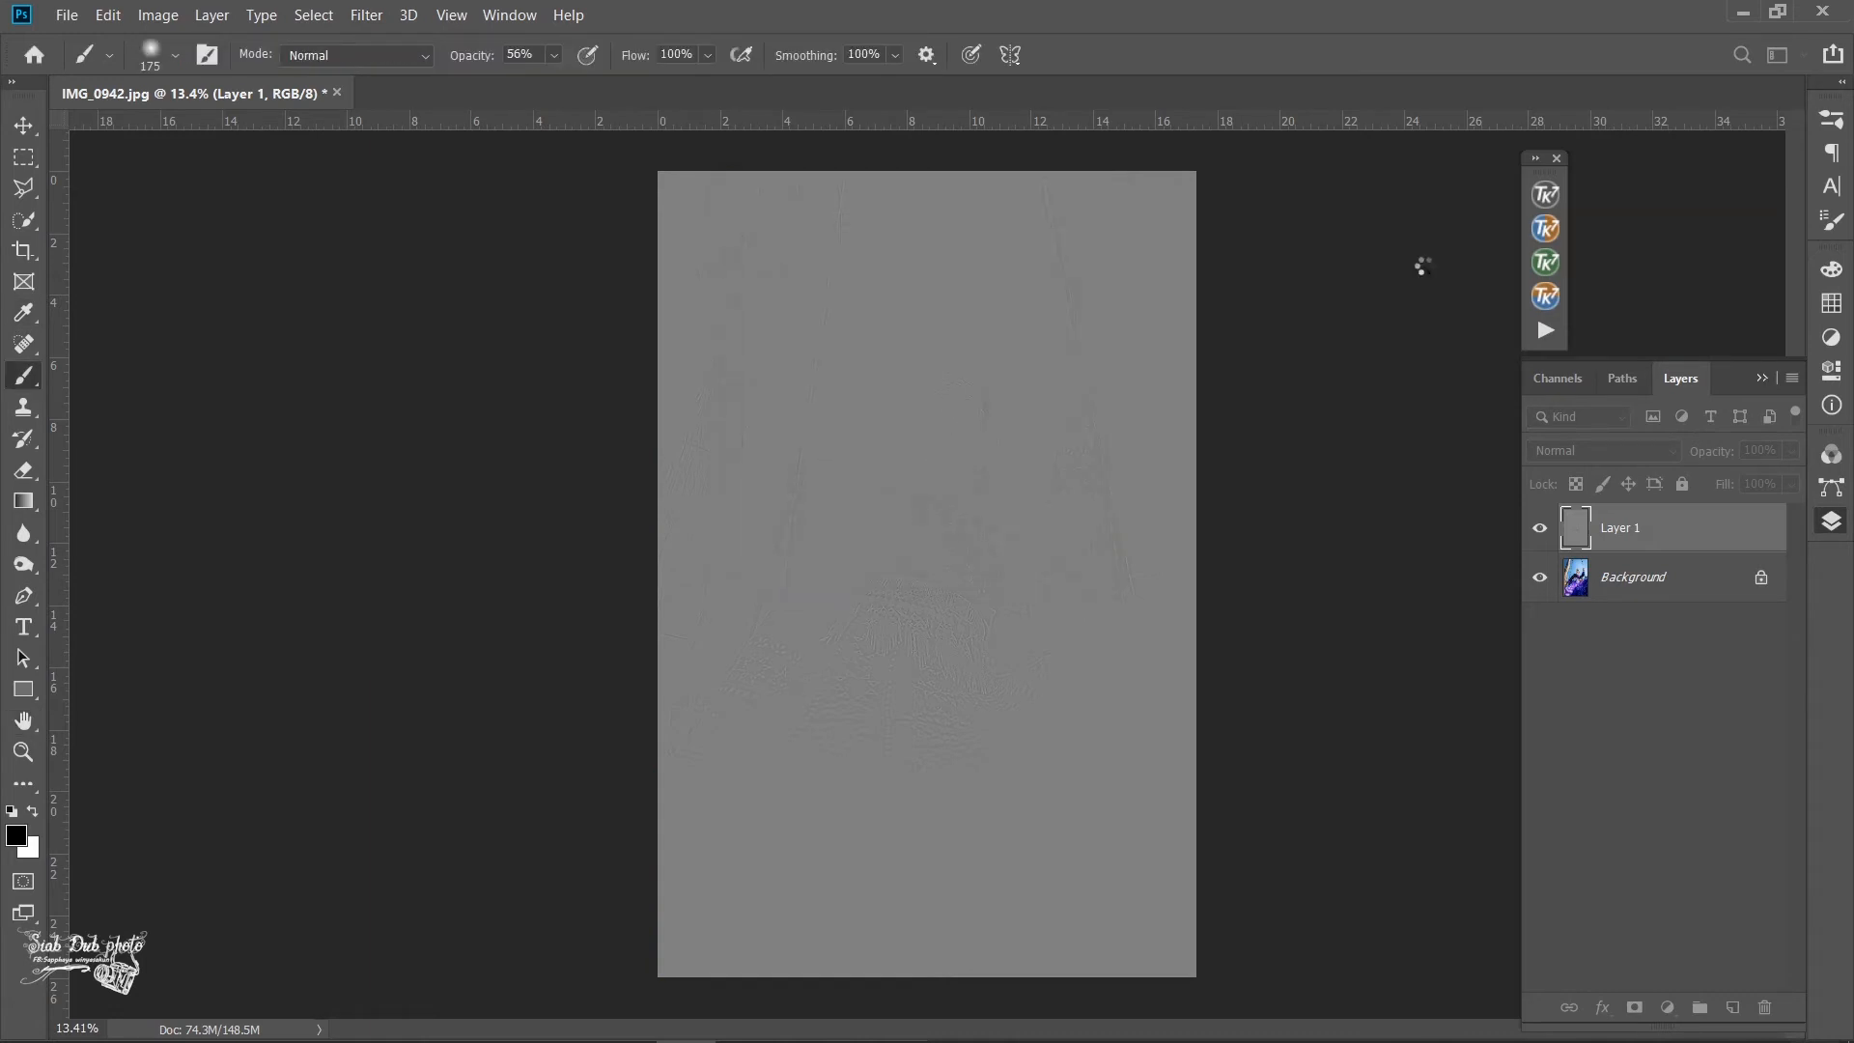
- Set the High Pass layer's blend mode to Overlay and merge it into the Background
click(1612, 449)
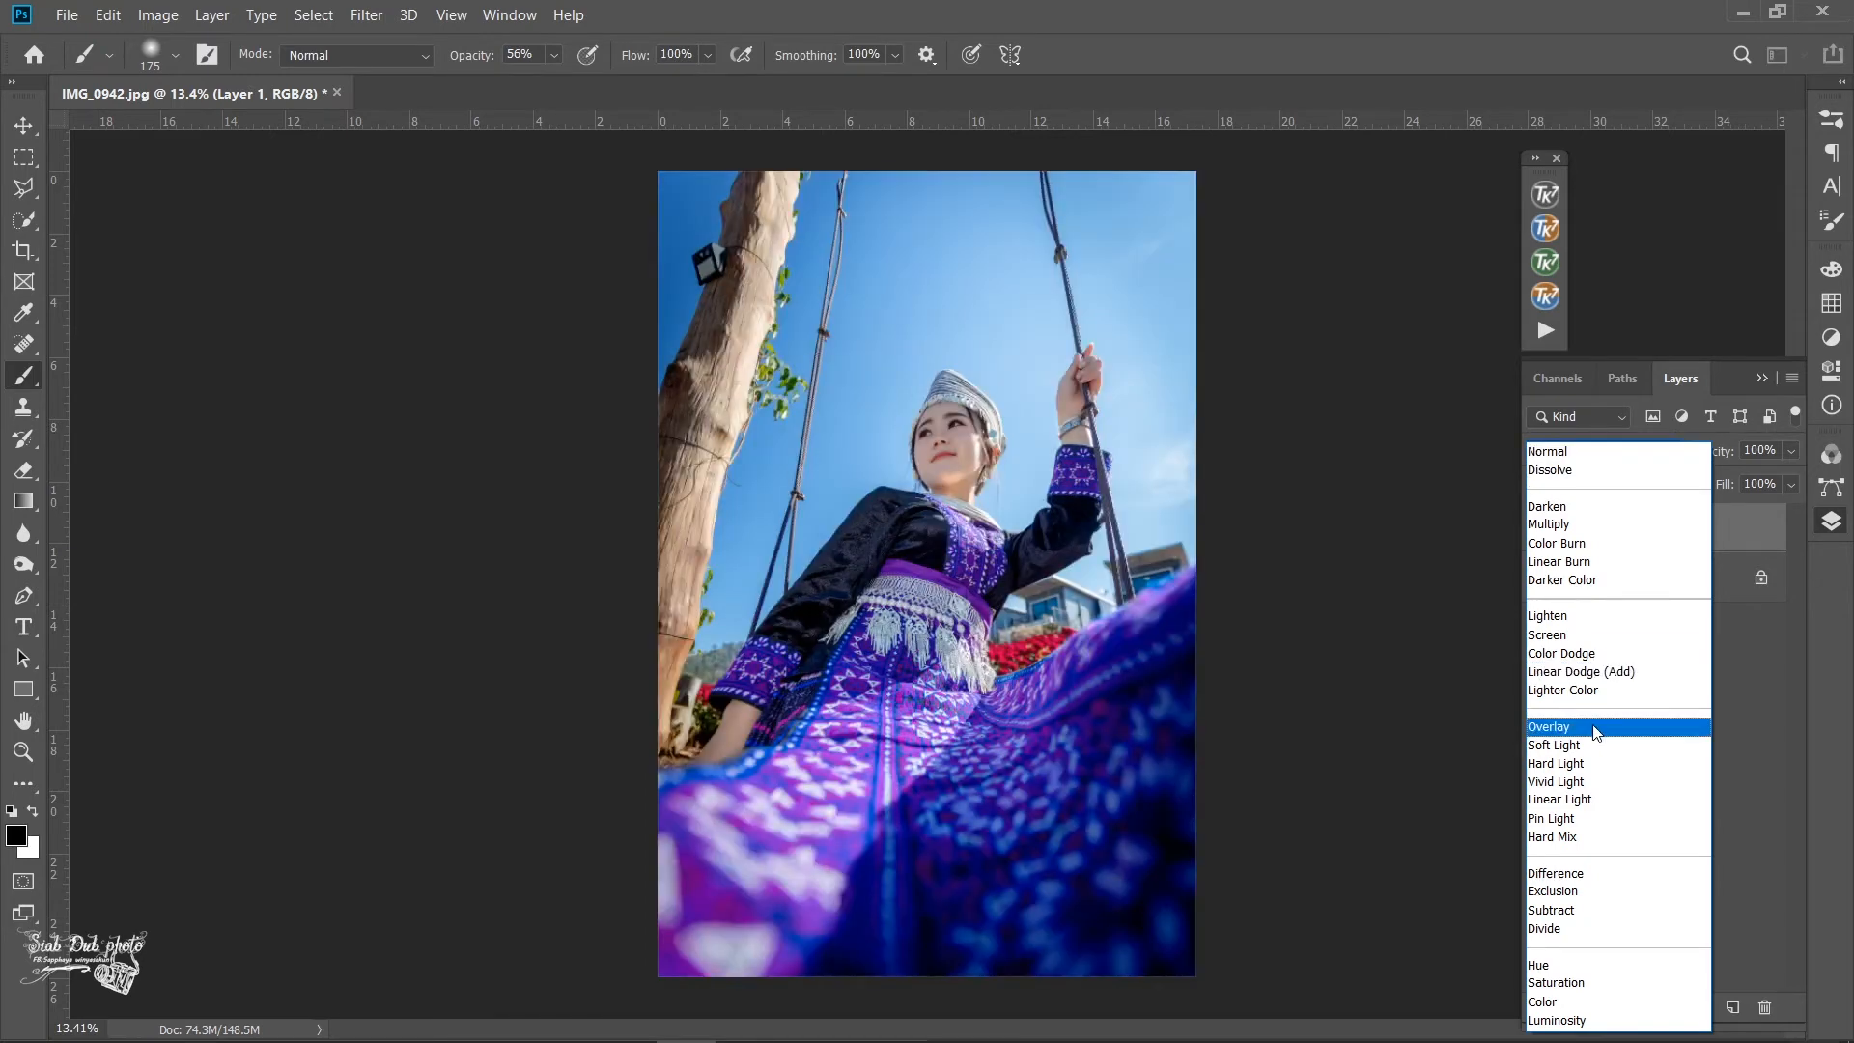
click(1667, 709)
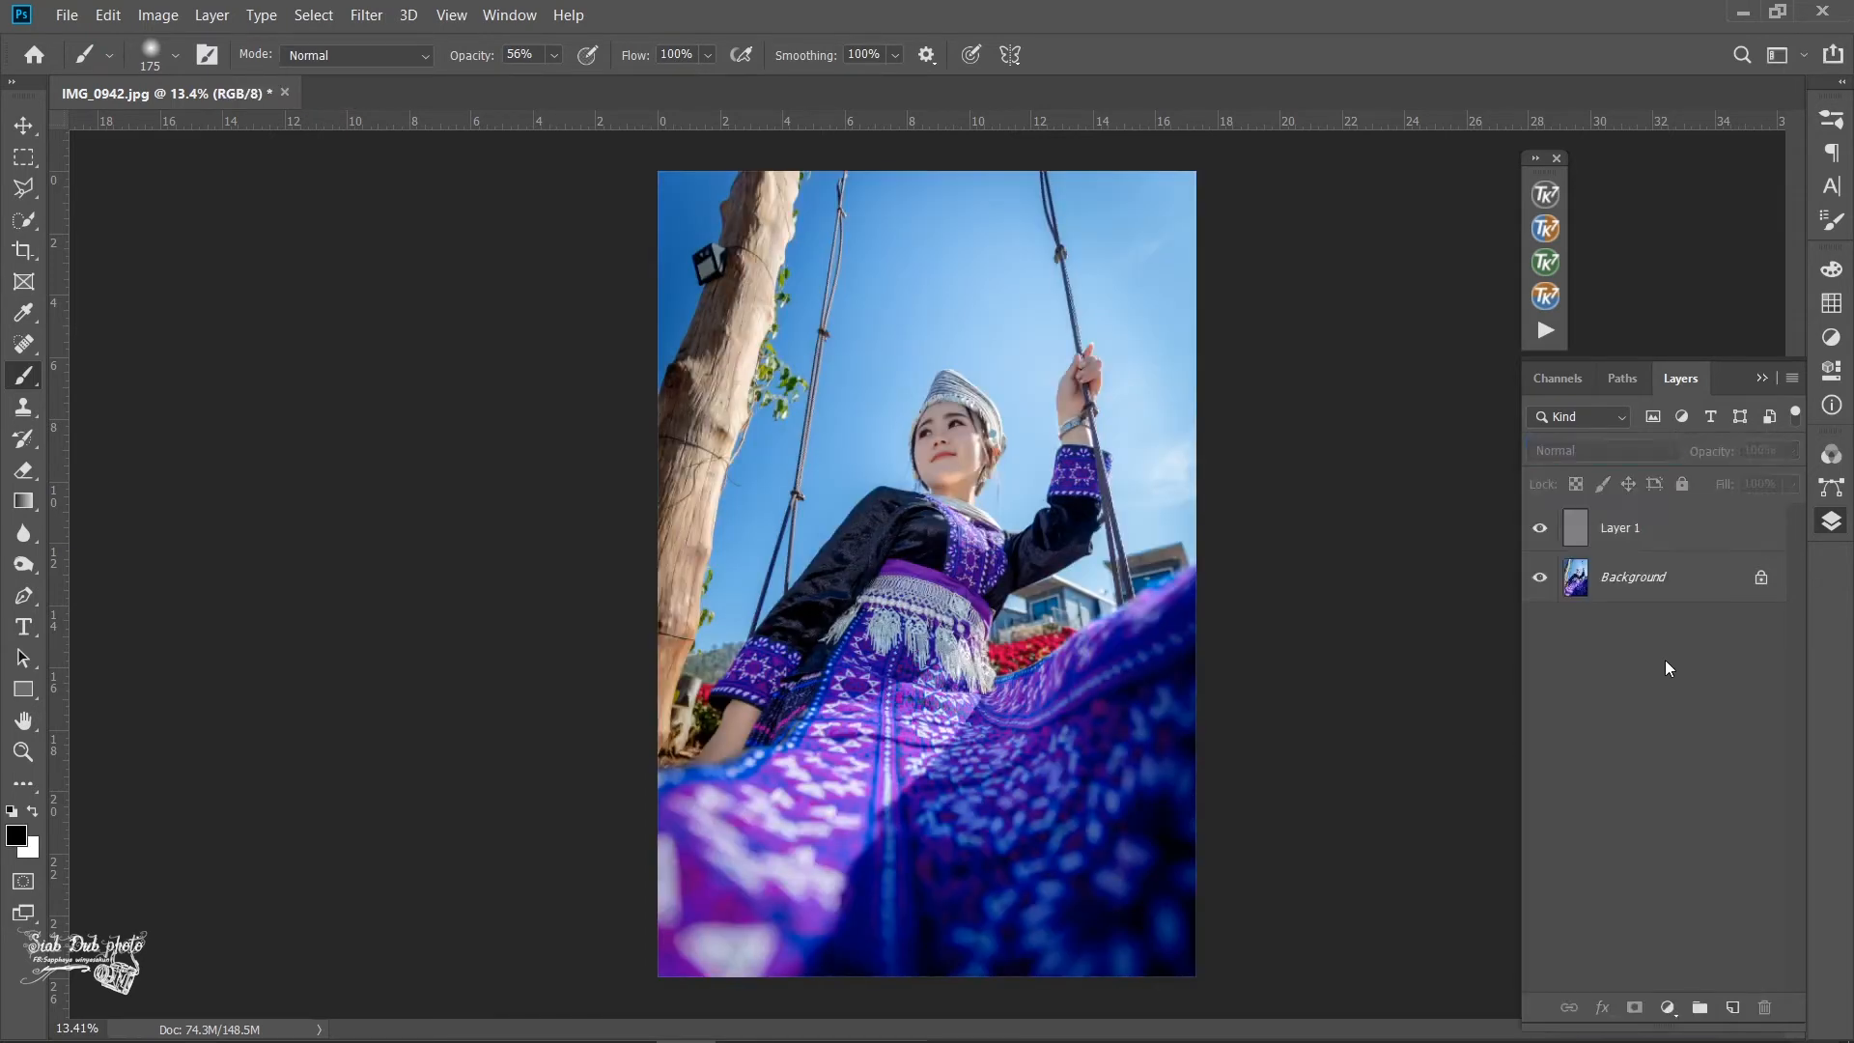
key(ctrl+z)
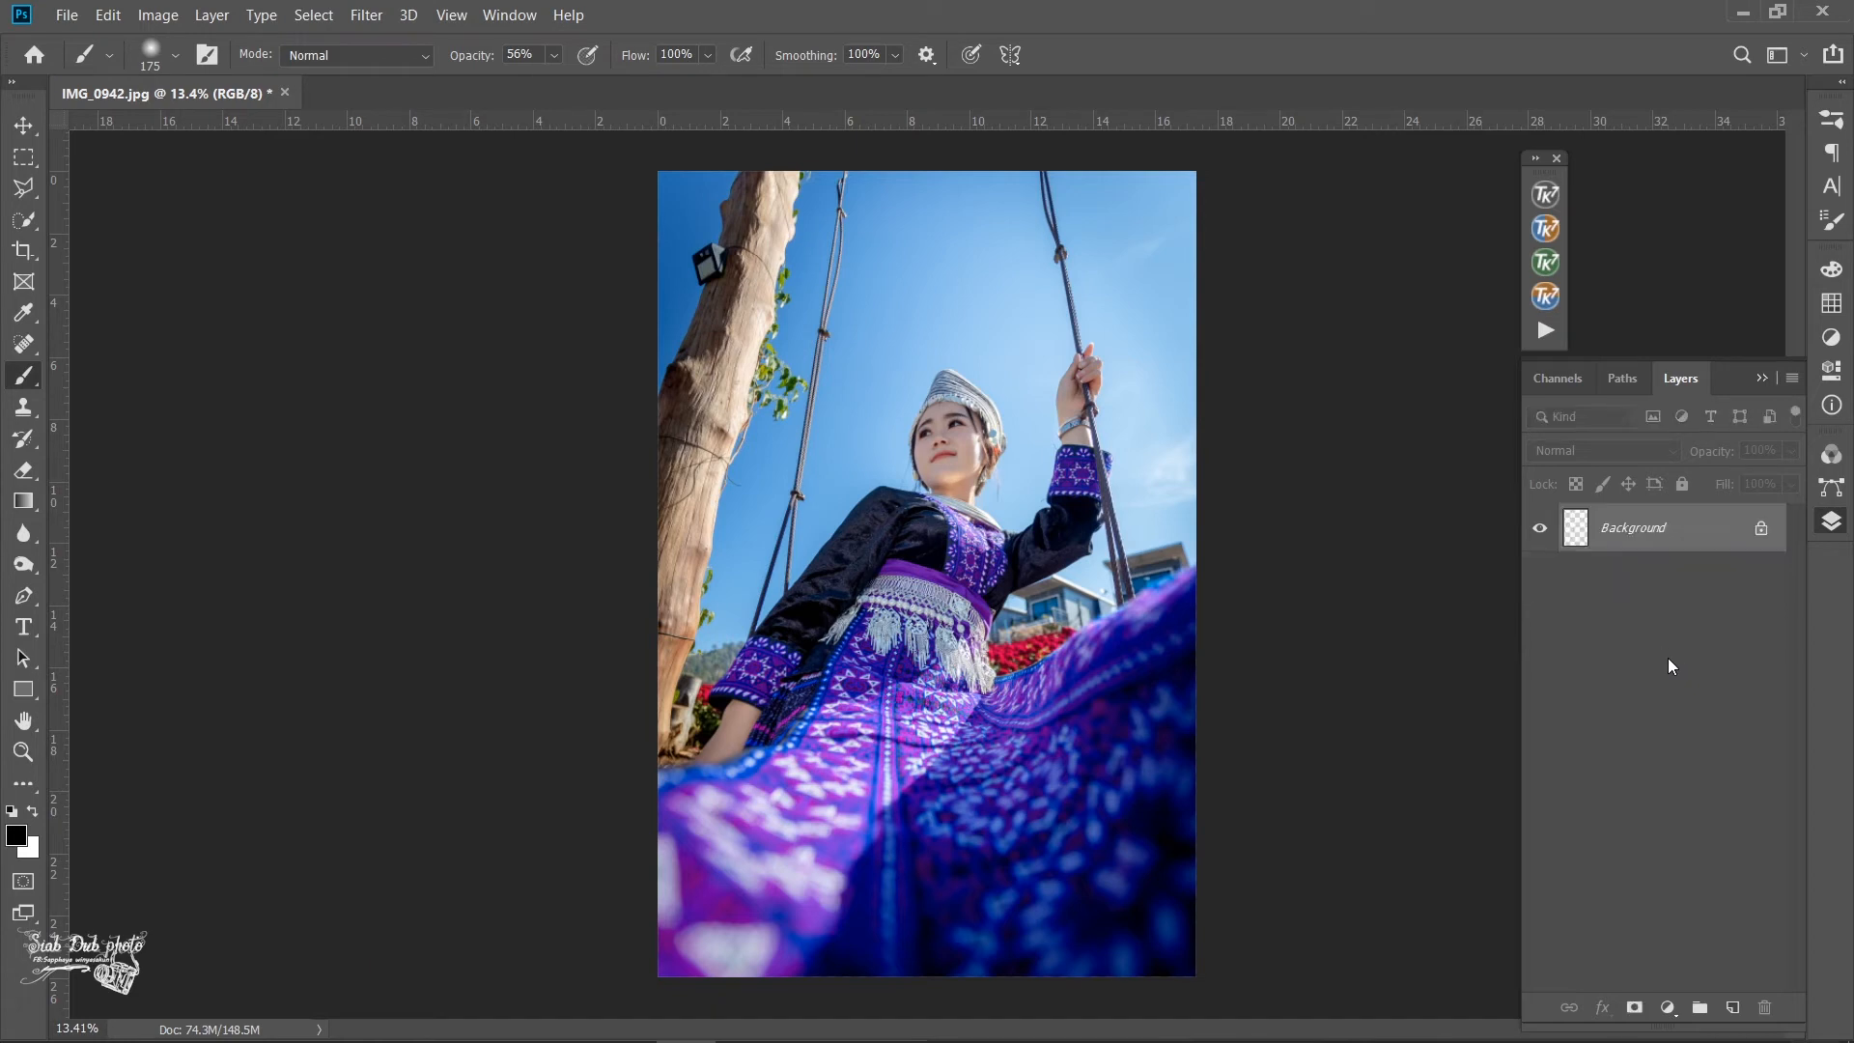
- Open Color Efex Pro 4 from the Nik Collection and adjust the Pro Contrast filter's contrast correction and dynamic contrast
click(359, 12)
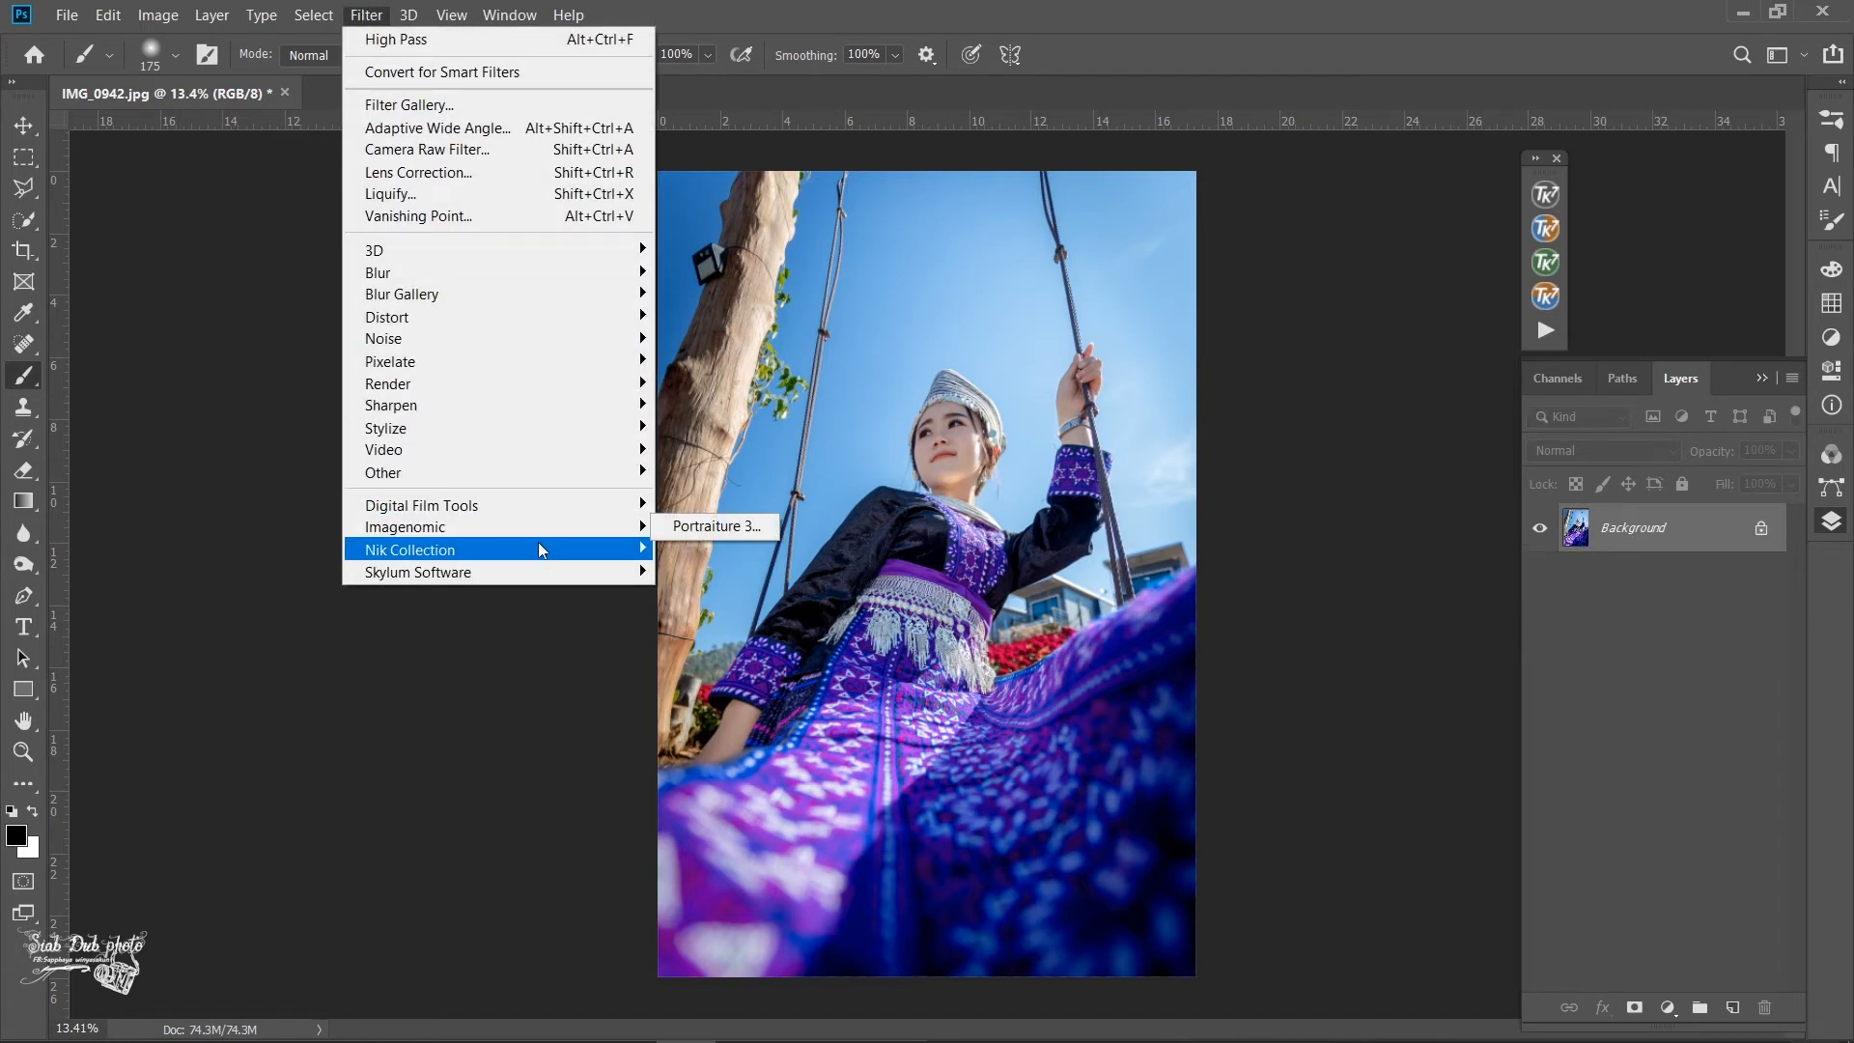
mouse_move(539, 547)
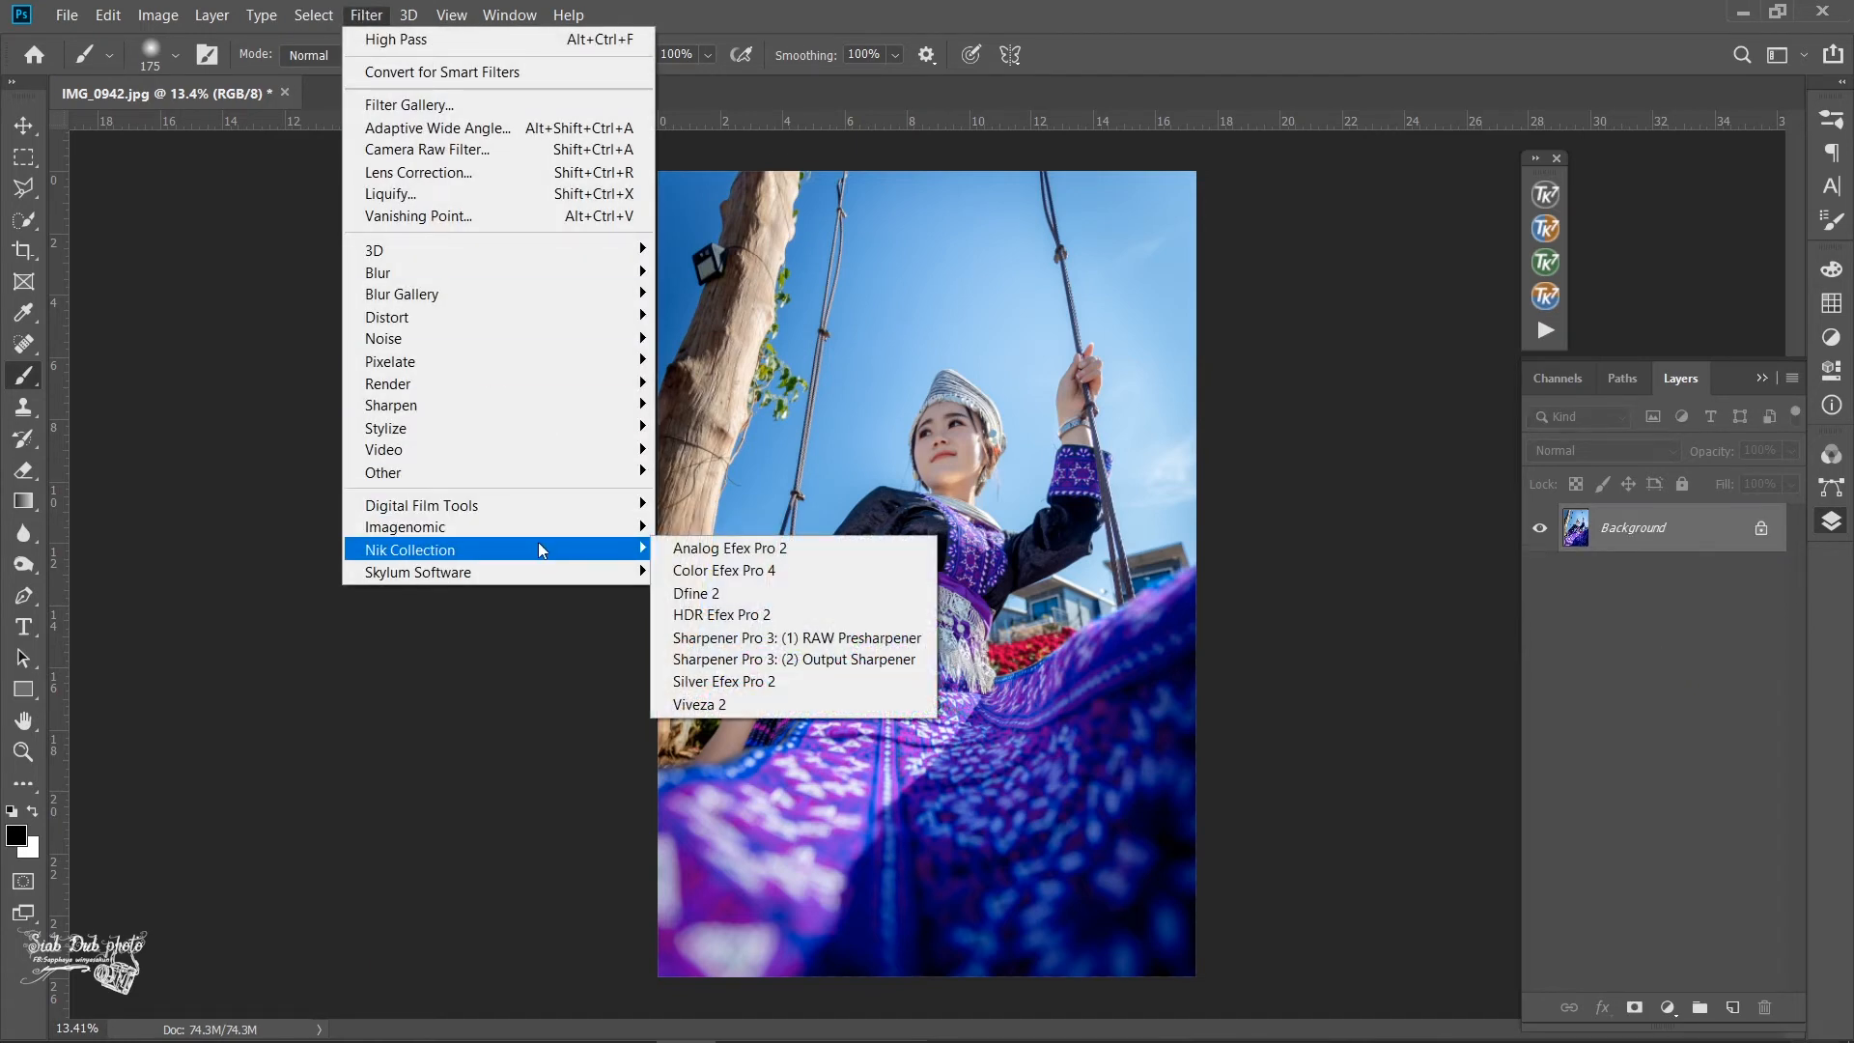
click(750, 575)
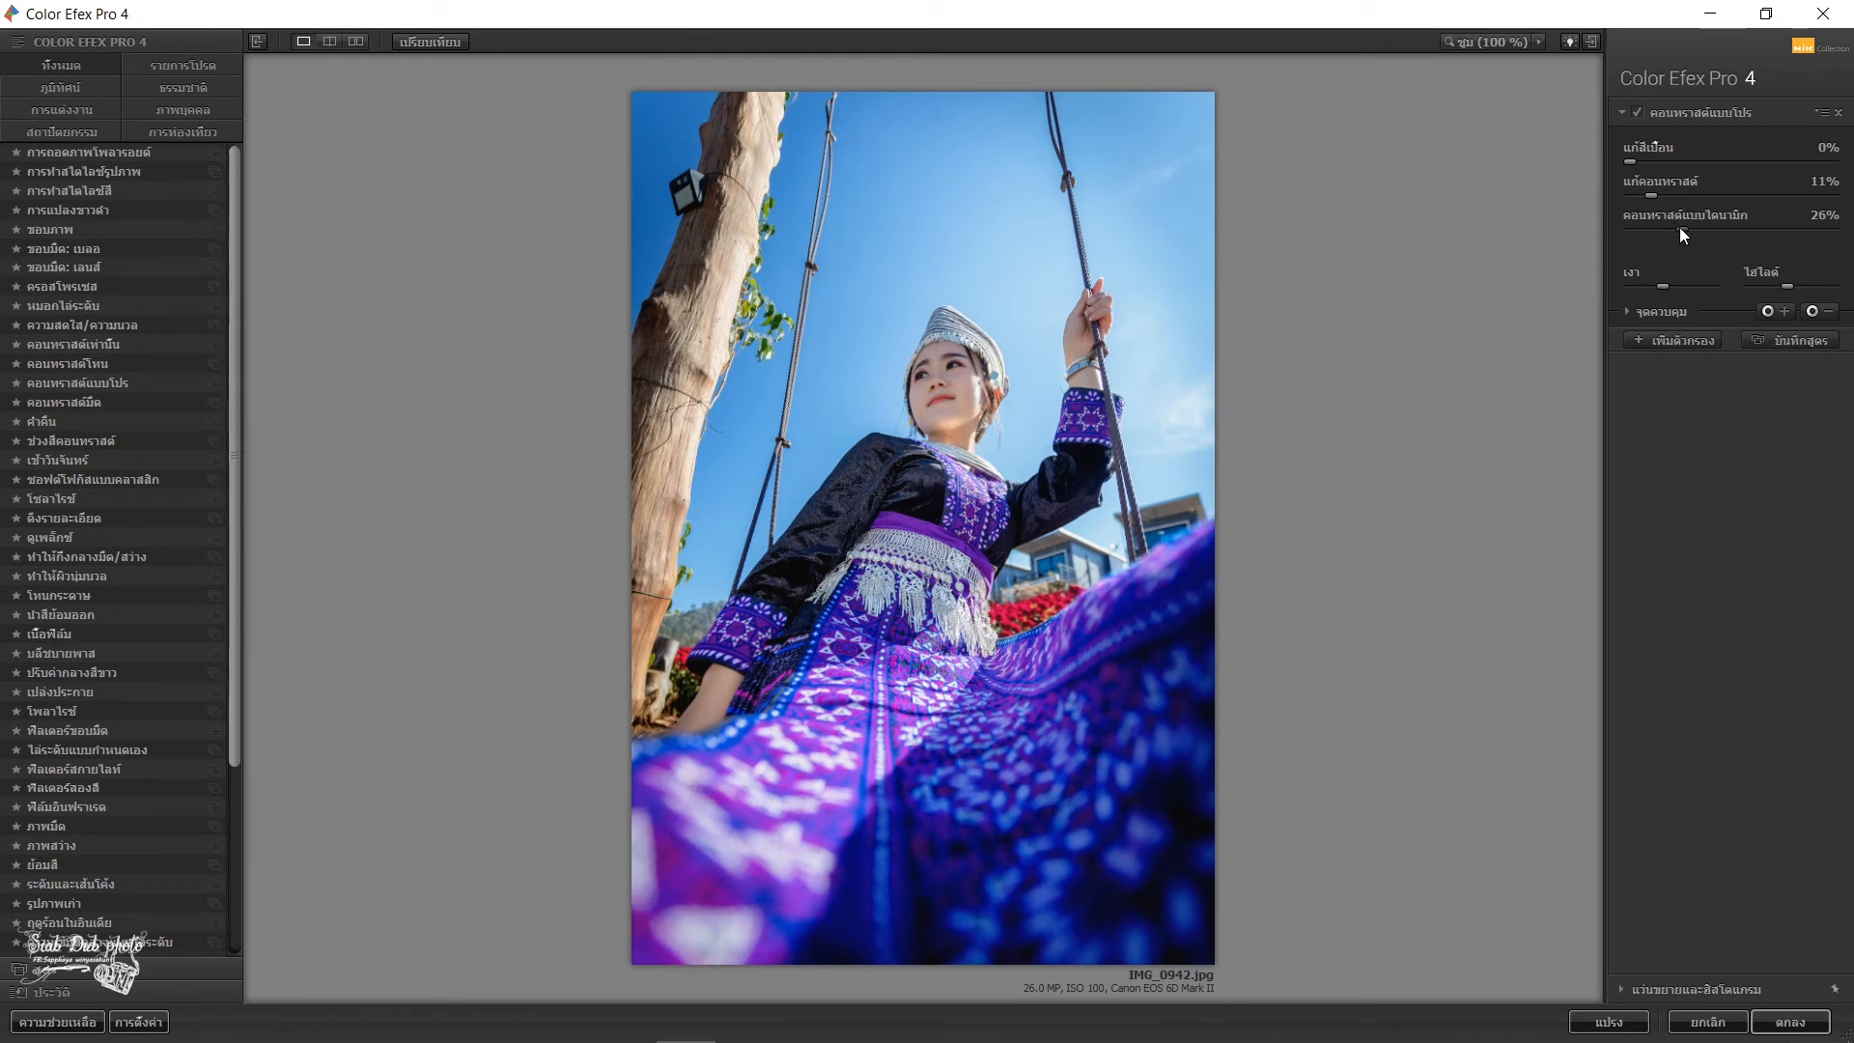
drag(1690, 228, 1655, 199)
drag(1691, 232, 1688, 230)
- Add a Brilliance/Warmth filter with slightly lowered saturation and warmth, and merge the Color Efex Pro 4 result into the Background
click(1679, 337)
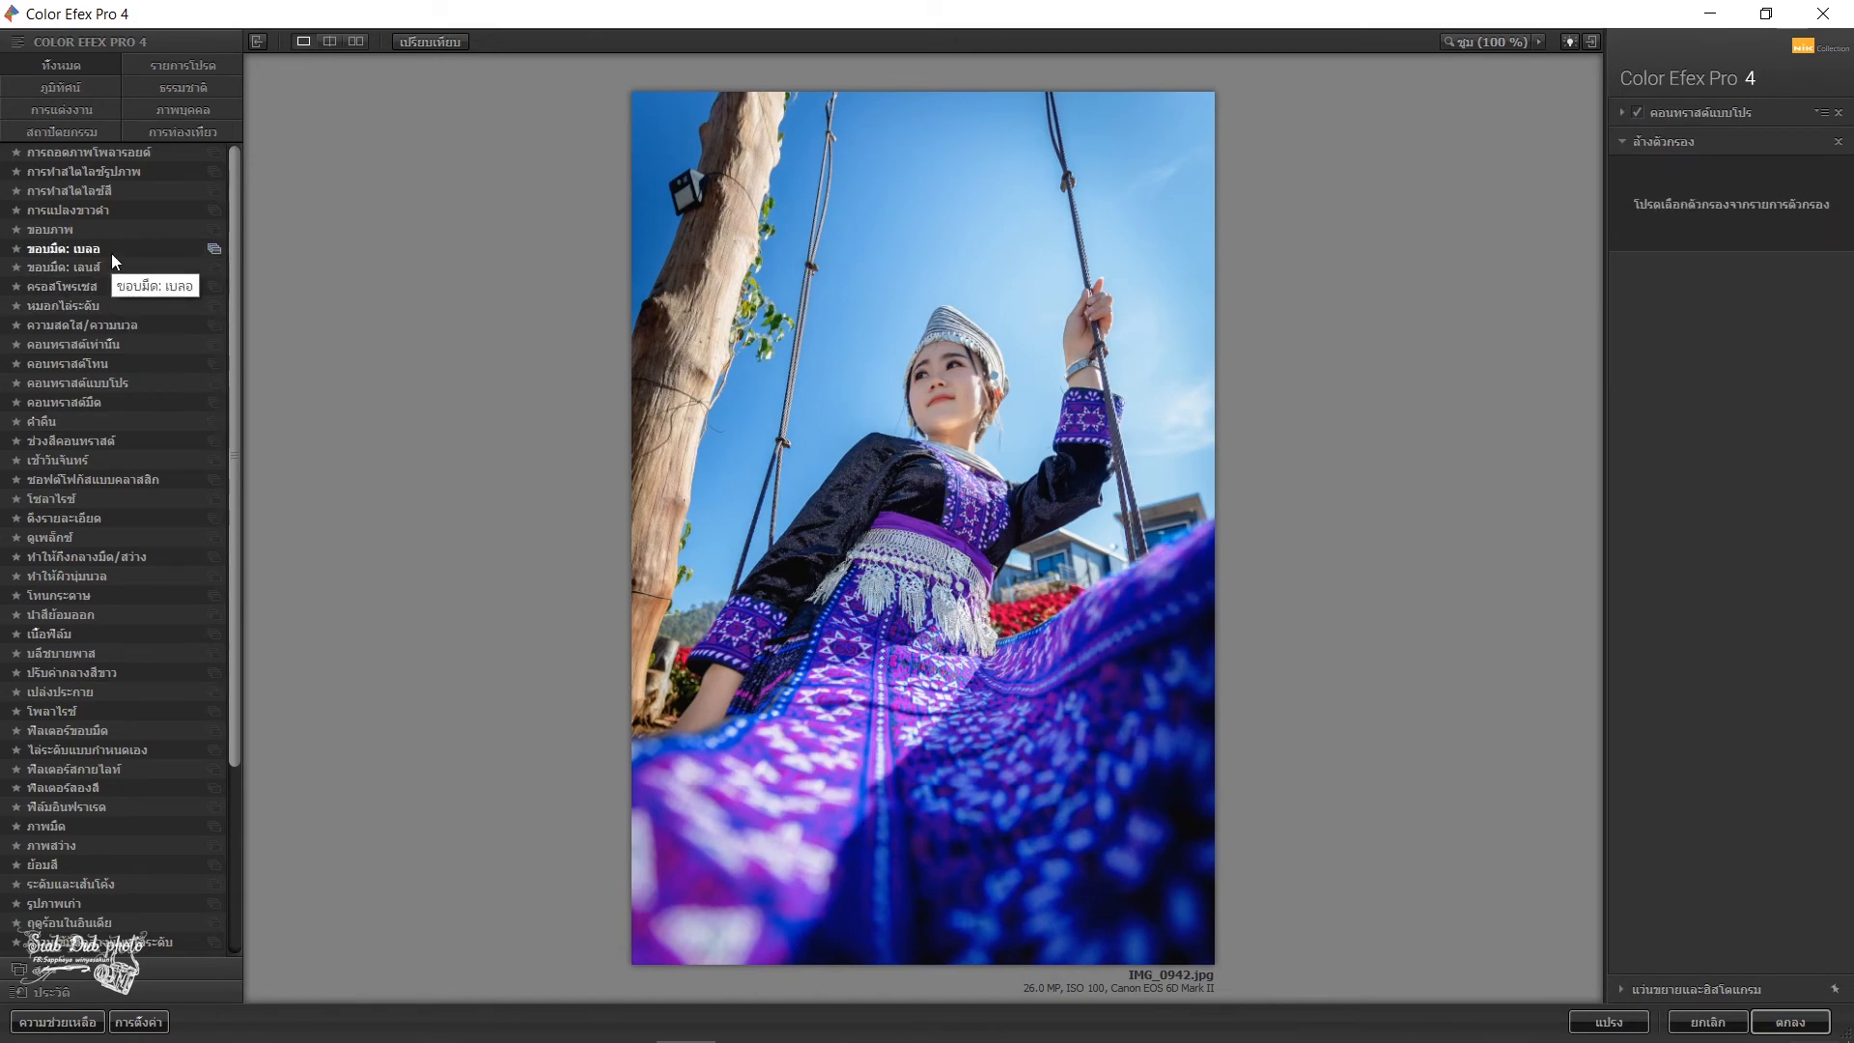
click(133, 325)
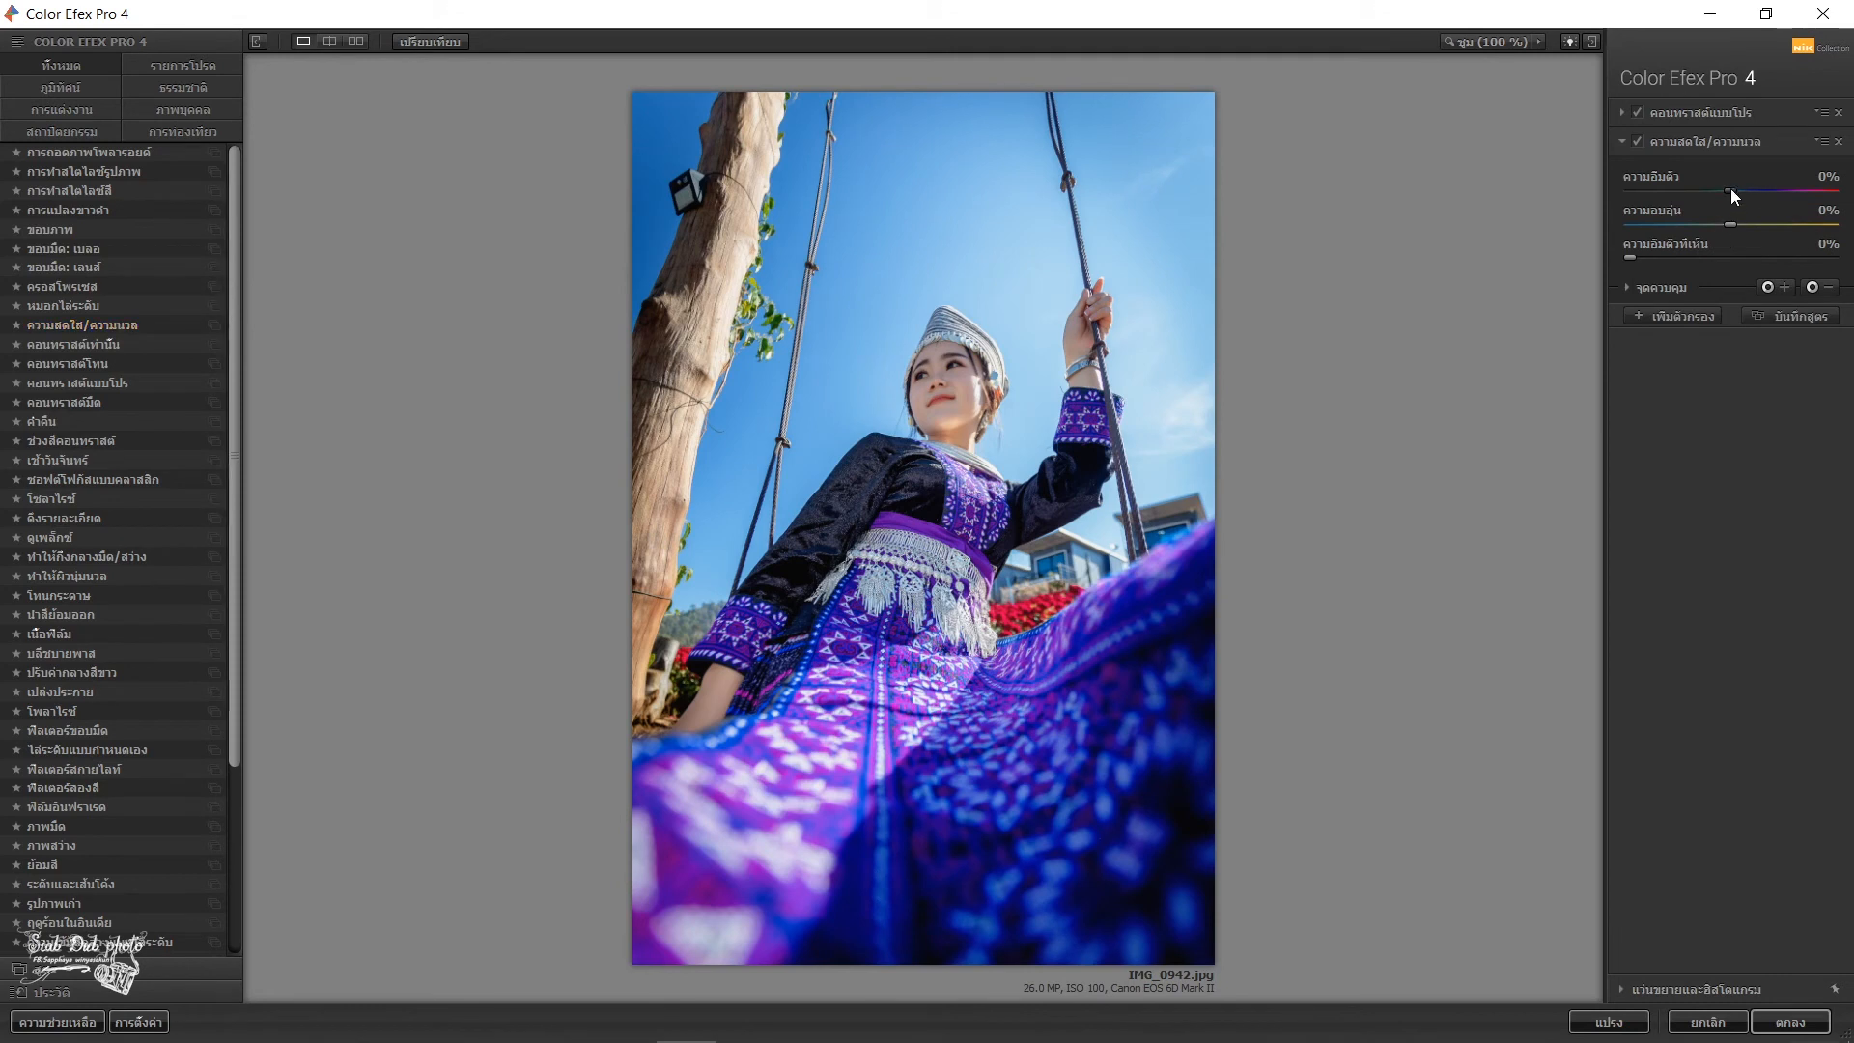
drag(1730, 188, 1724, 187)
drag(1731, 223, 1713, 222)
click(1785, 1021)
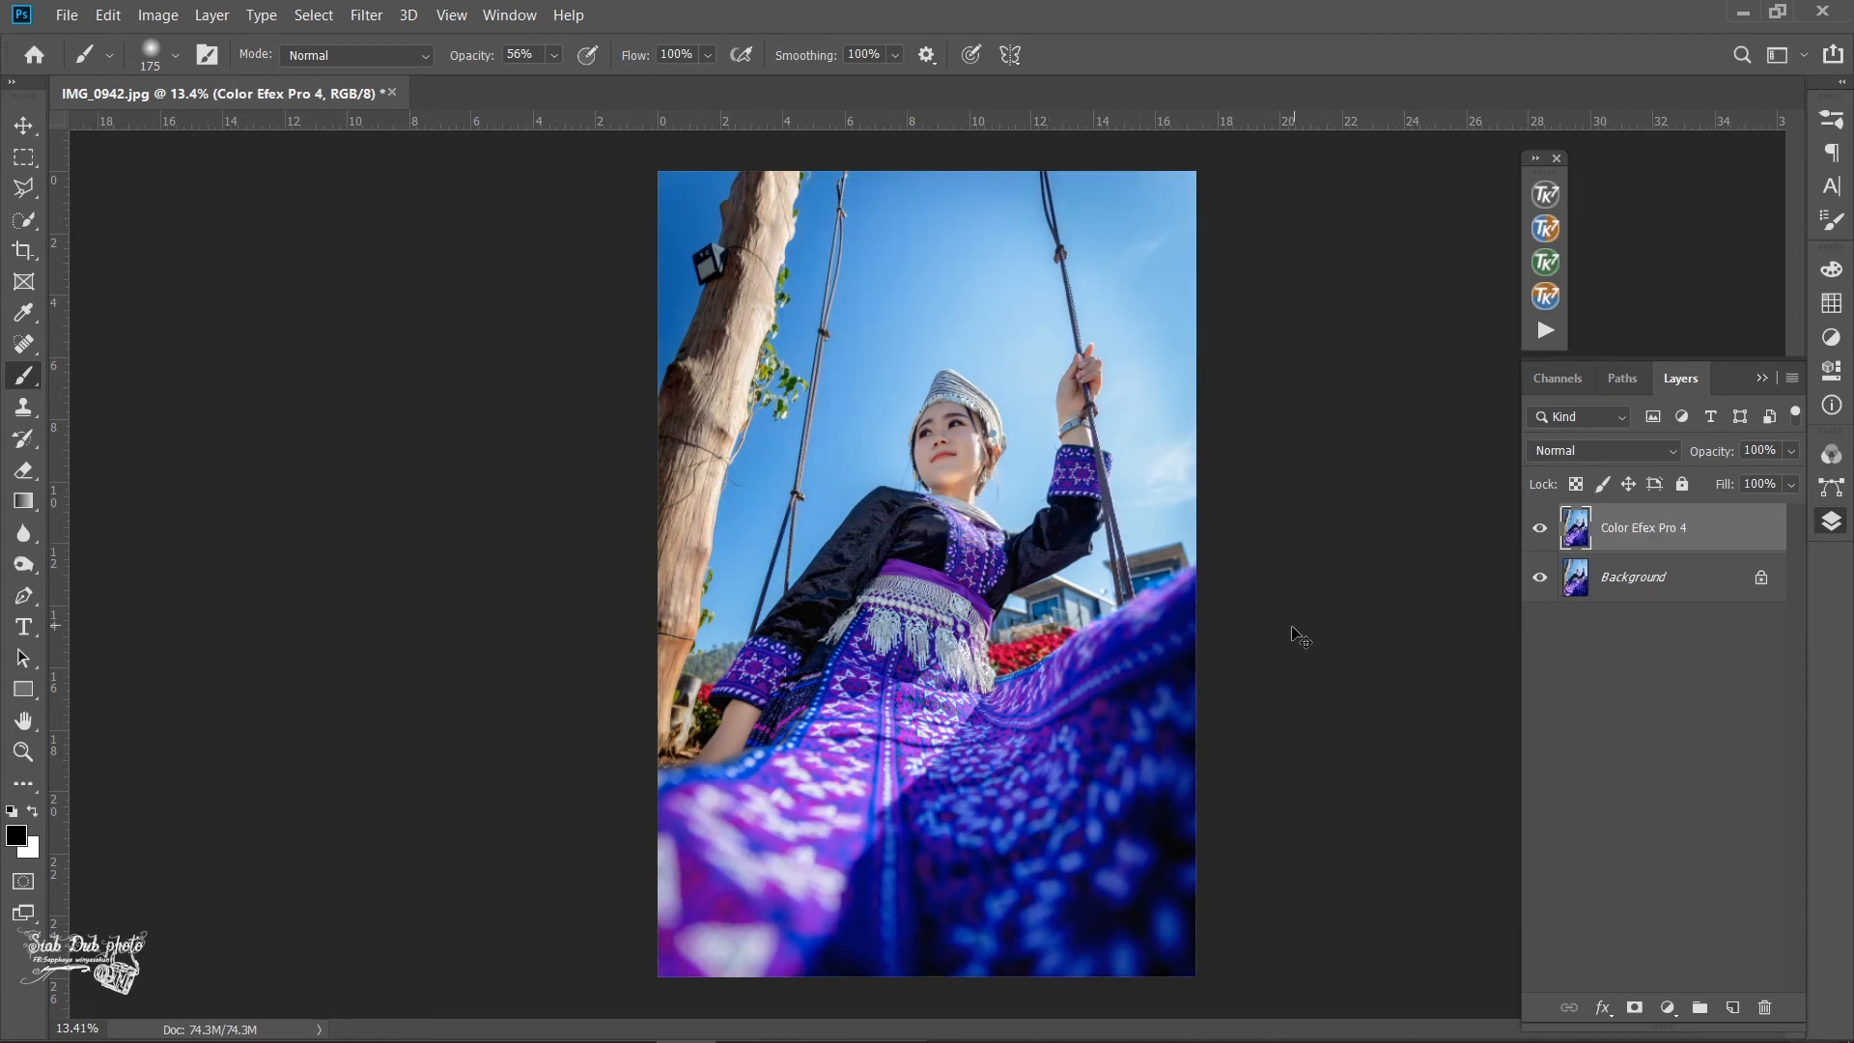
key(ctrl+e)
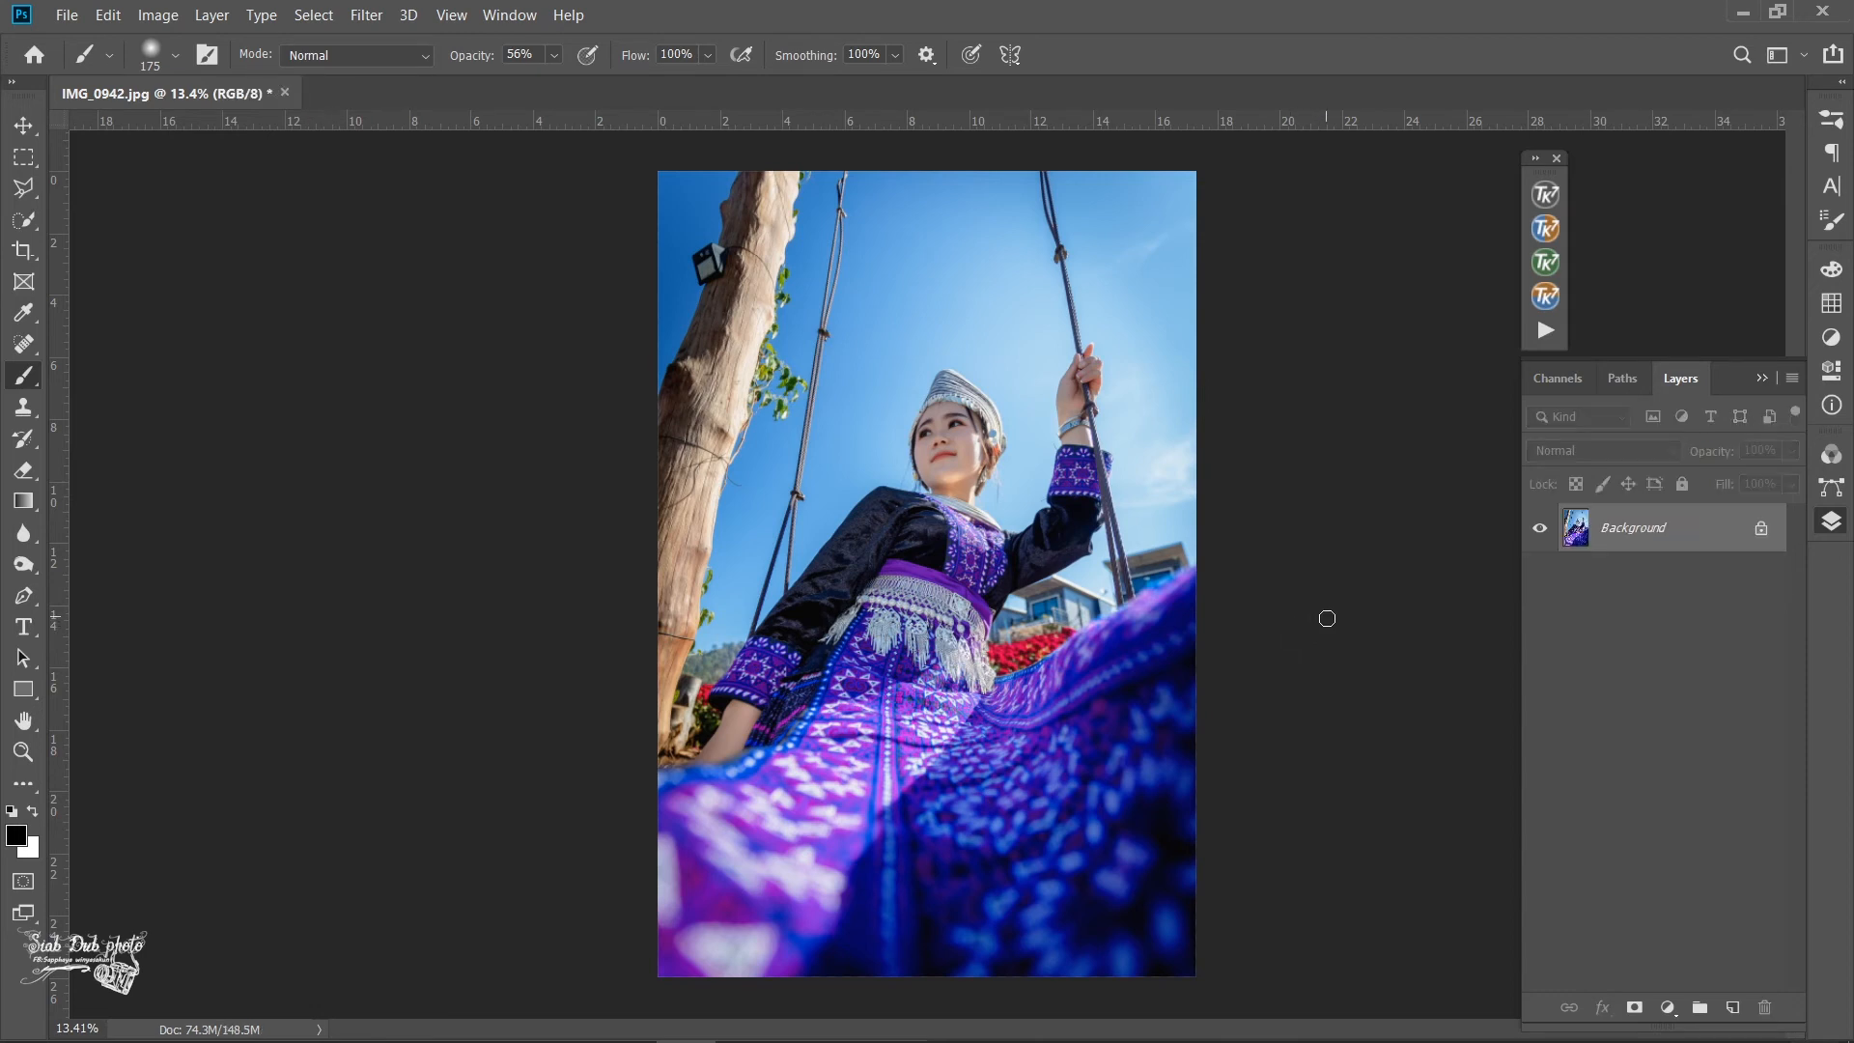
- In the Camera Raw Filter, place a radial filter around the woman's head and upper body with Exposure +0.30 and Invert off
click(370, 10)
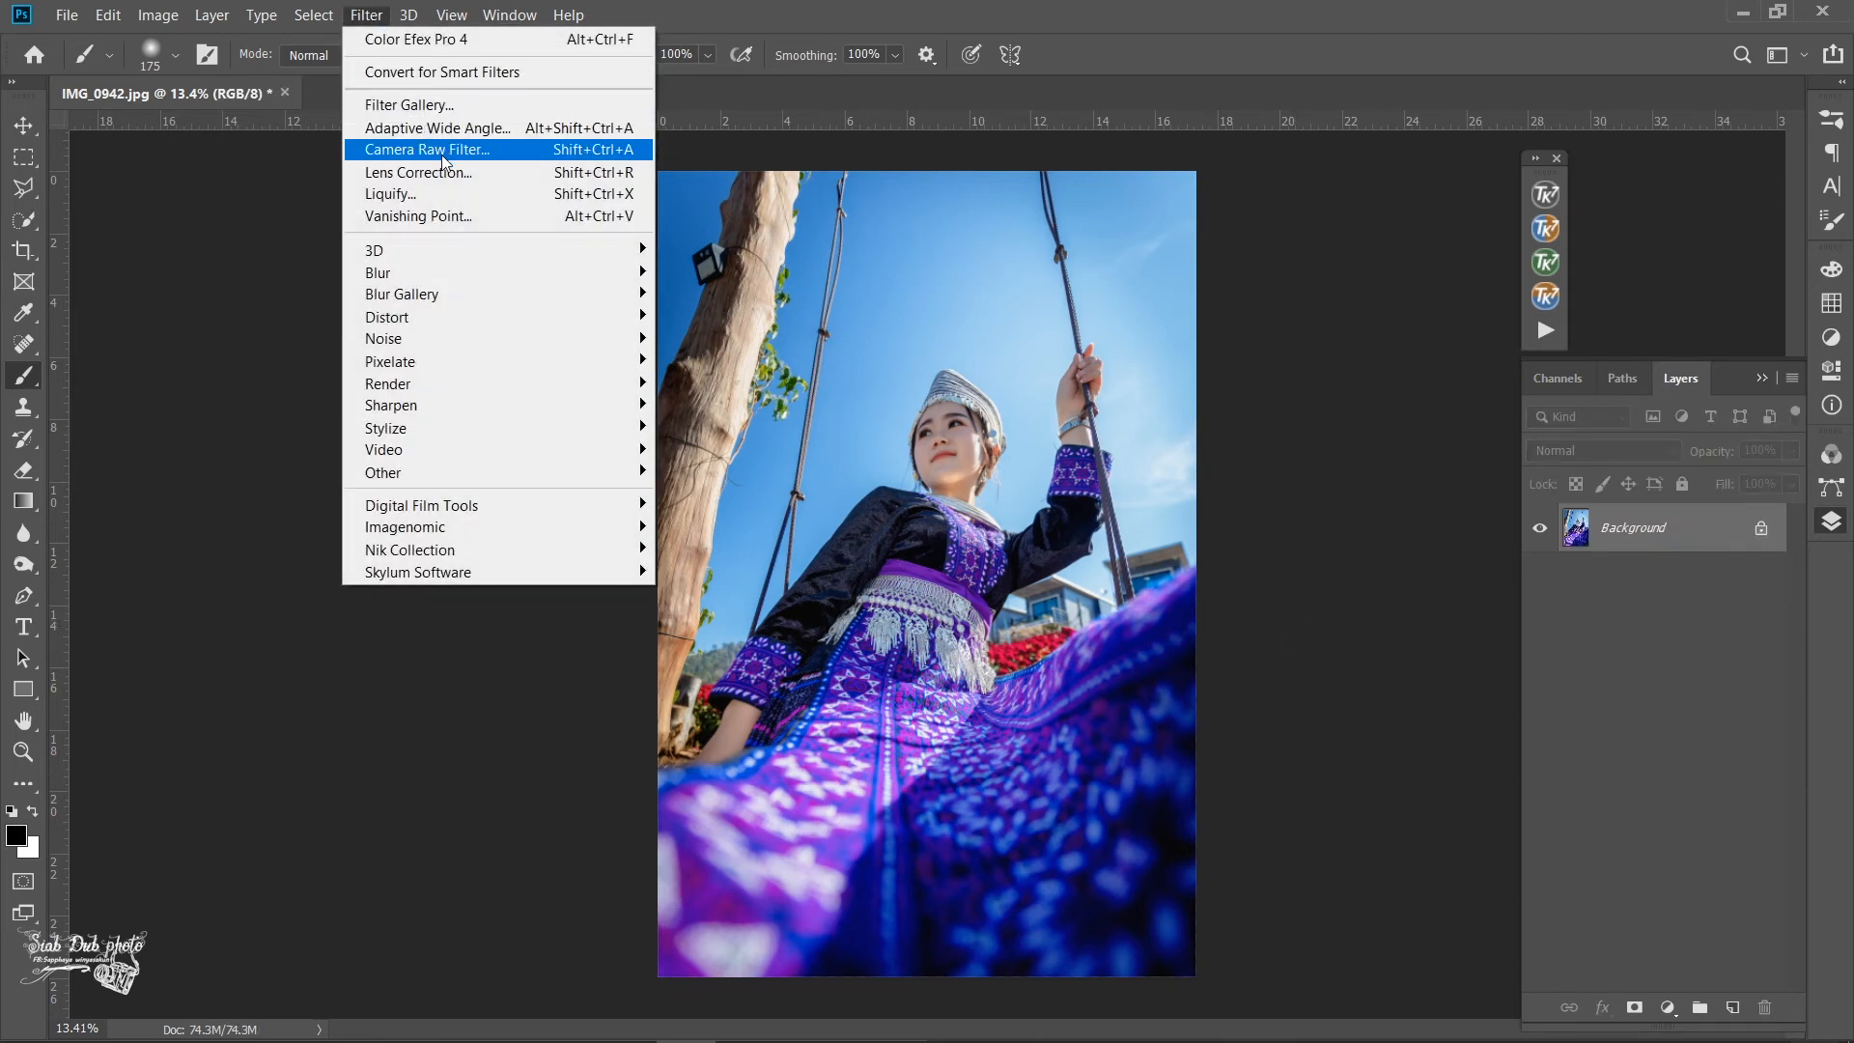
click(444, 159)
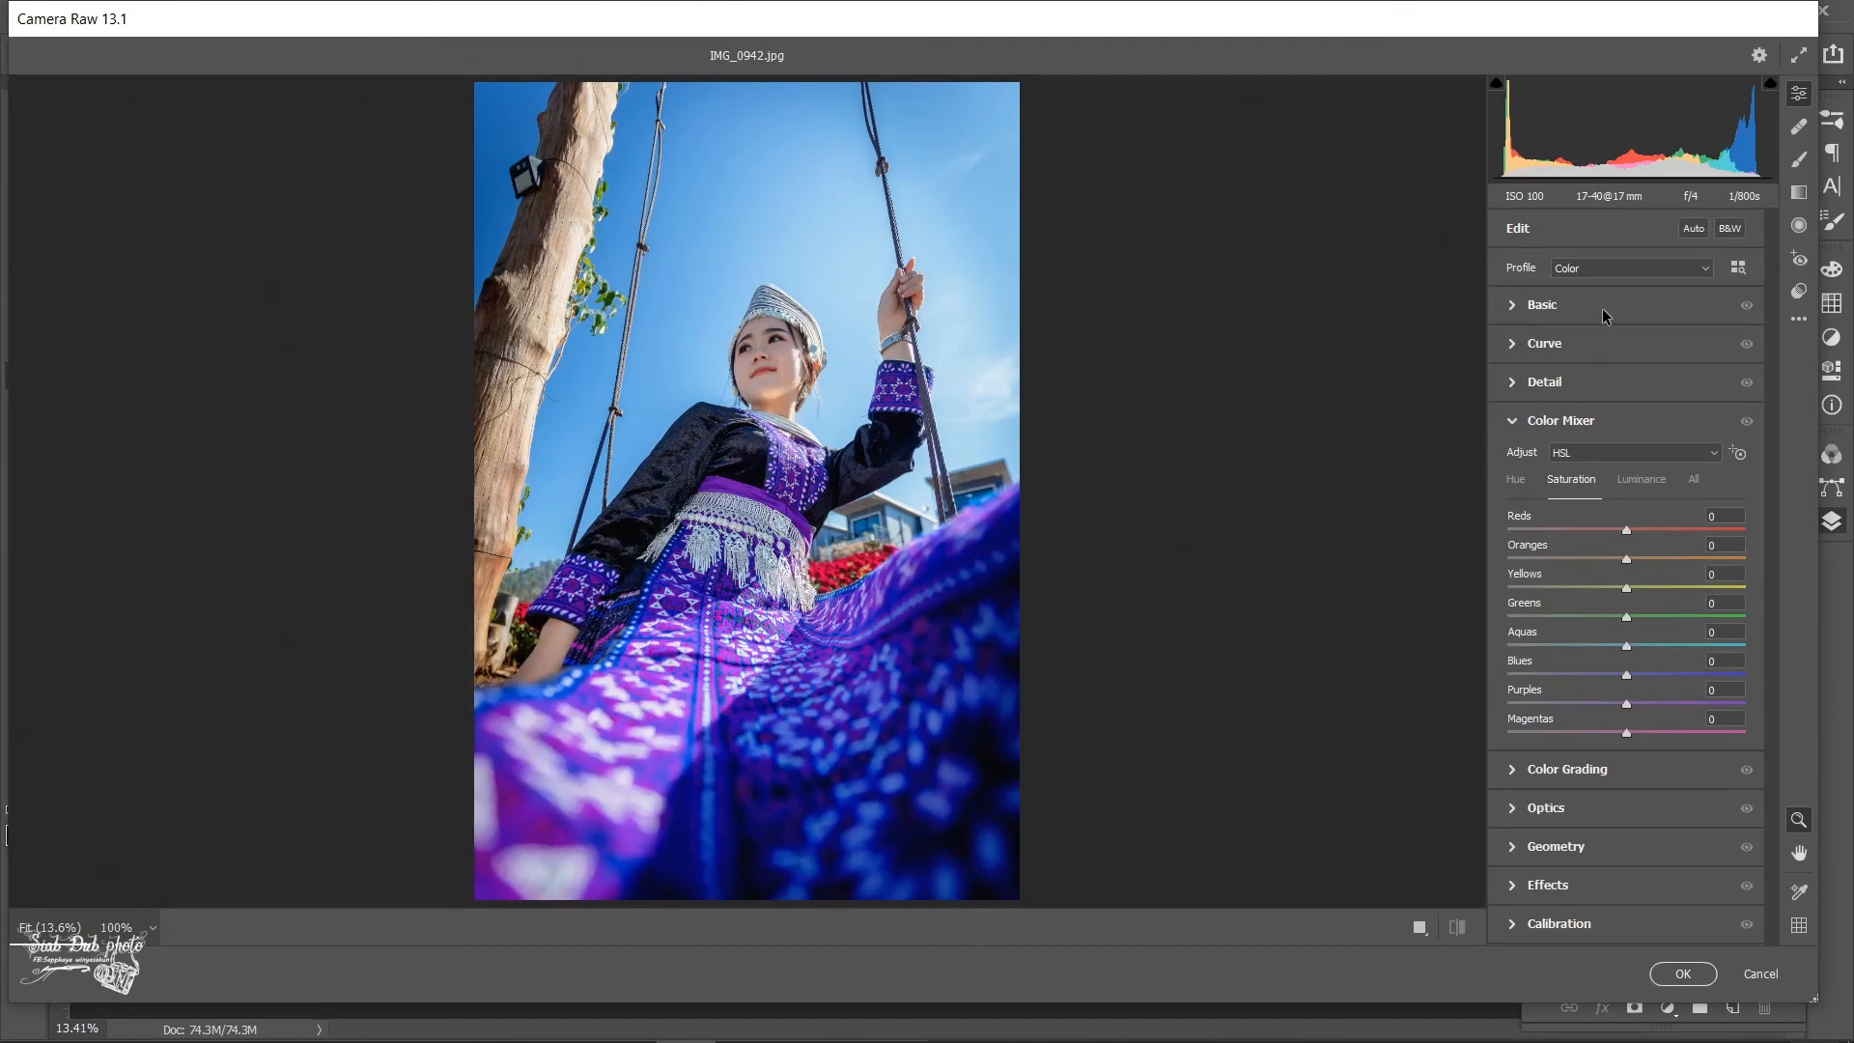
click(1799, 225)
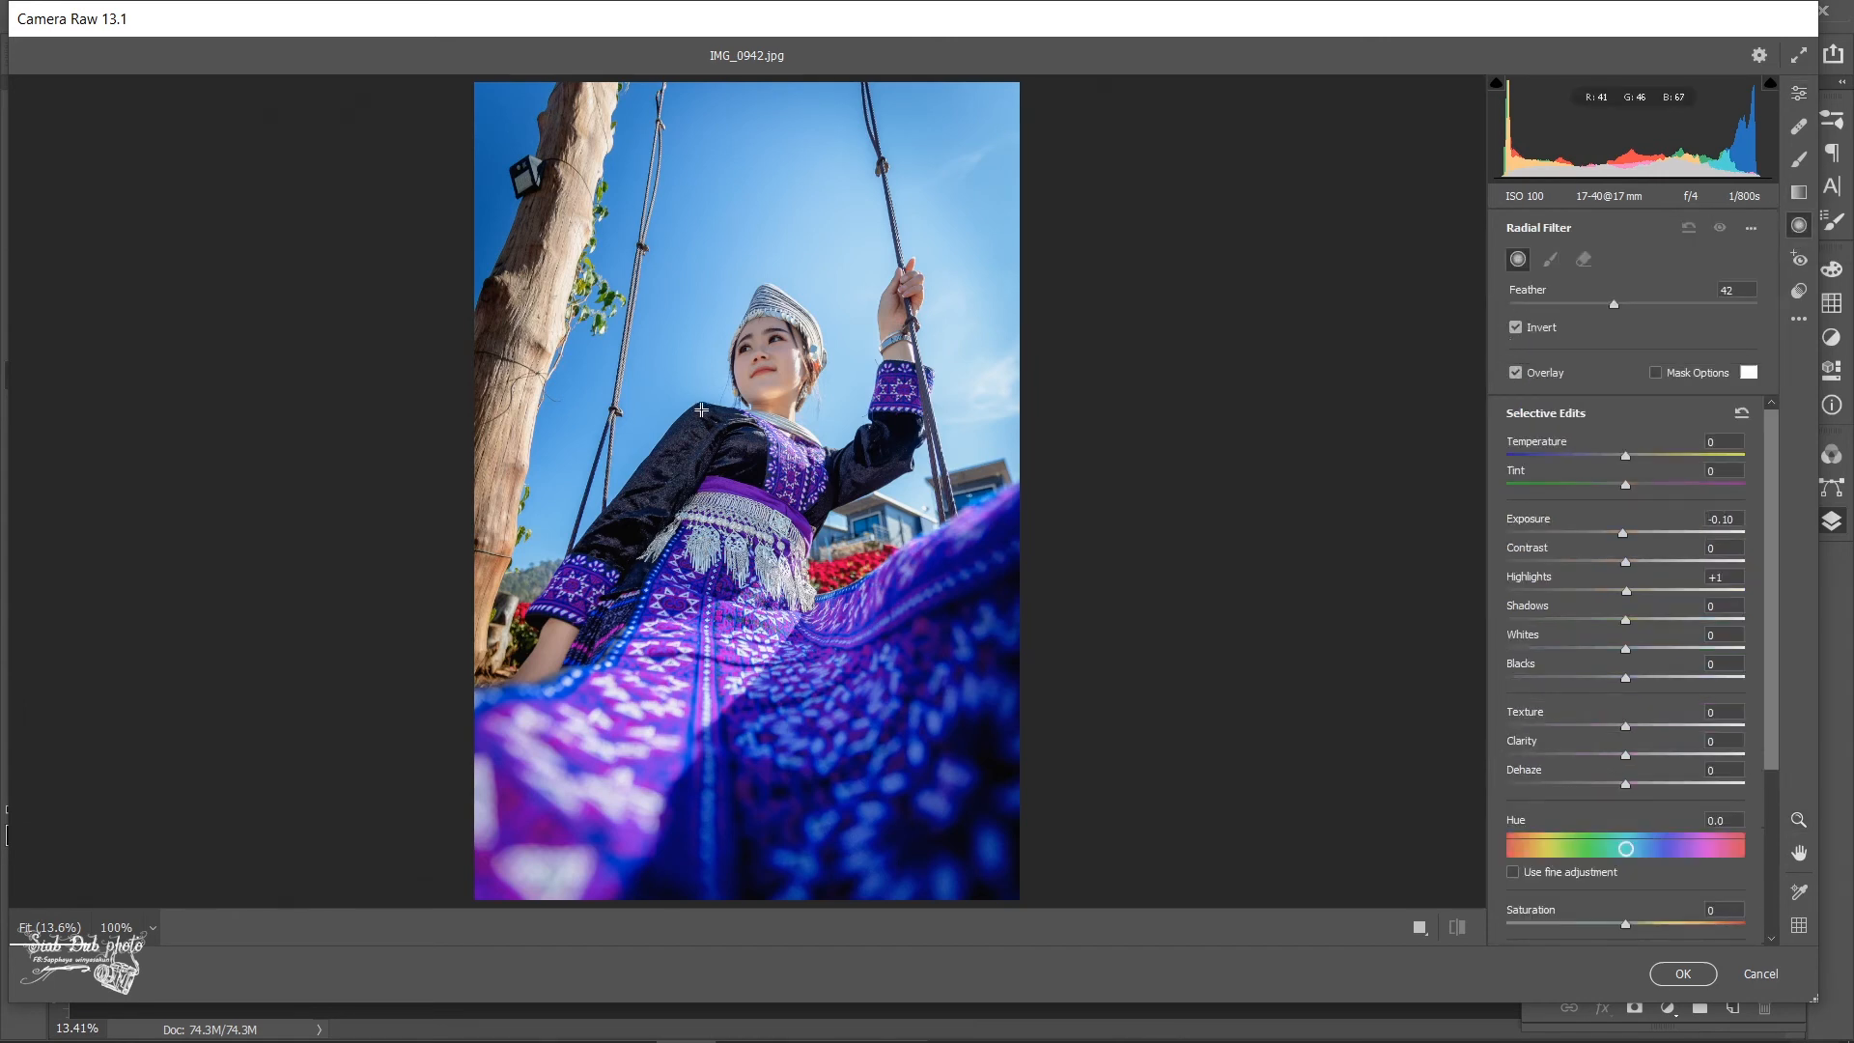
drag(742, 405, 811, 511)
drag(790, 416, 821, 429)
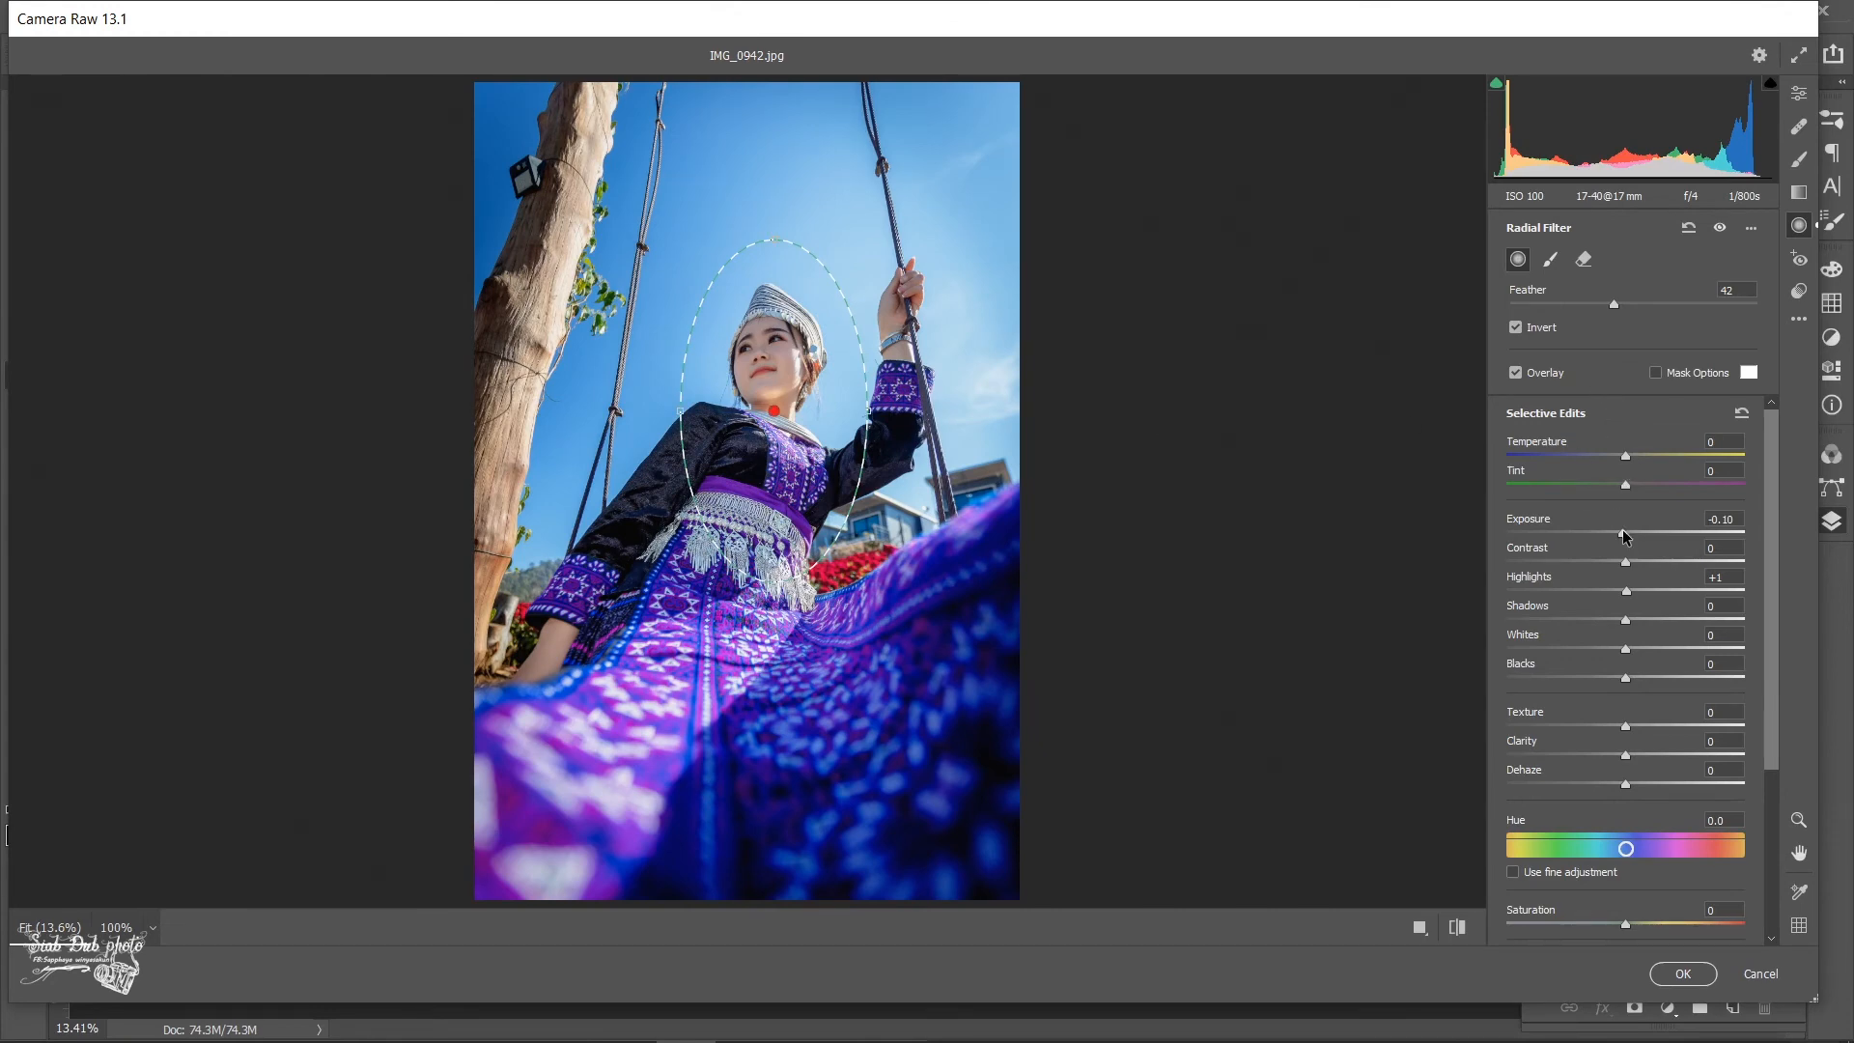
drag(1624, 532, 1633, 538)
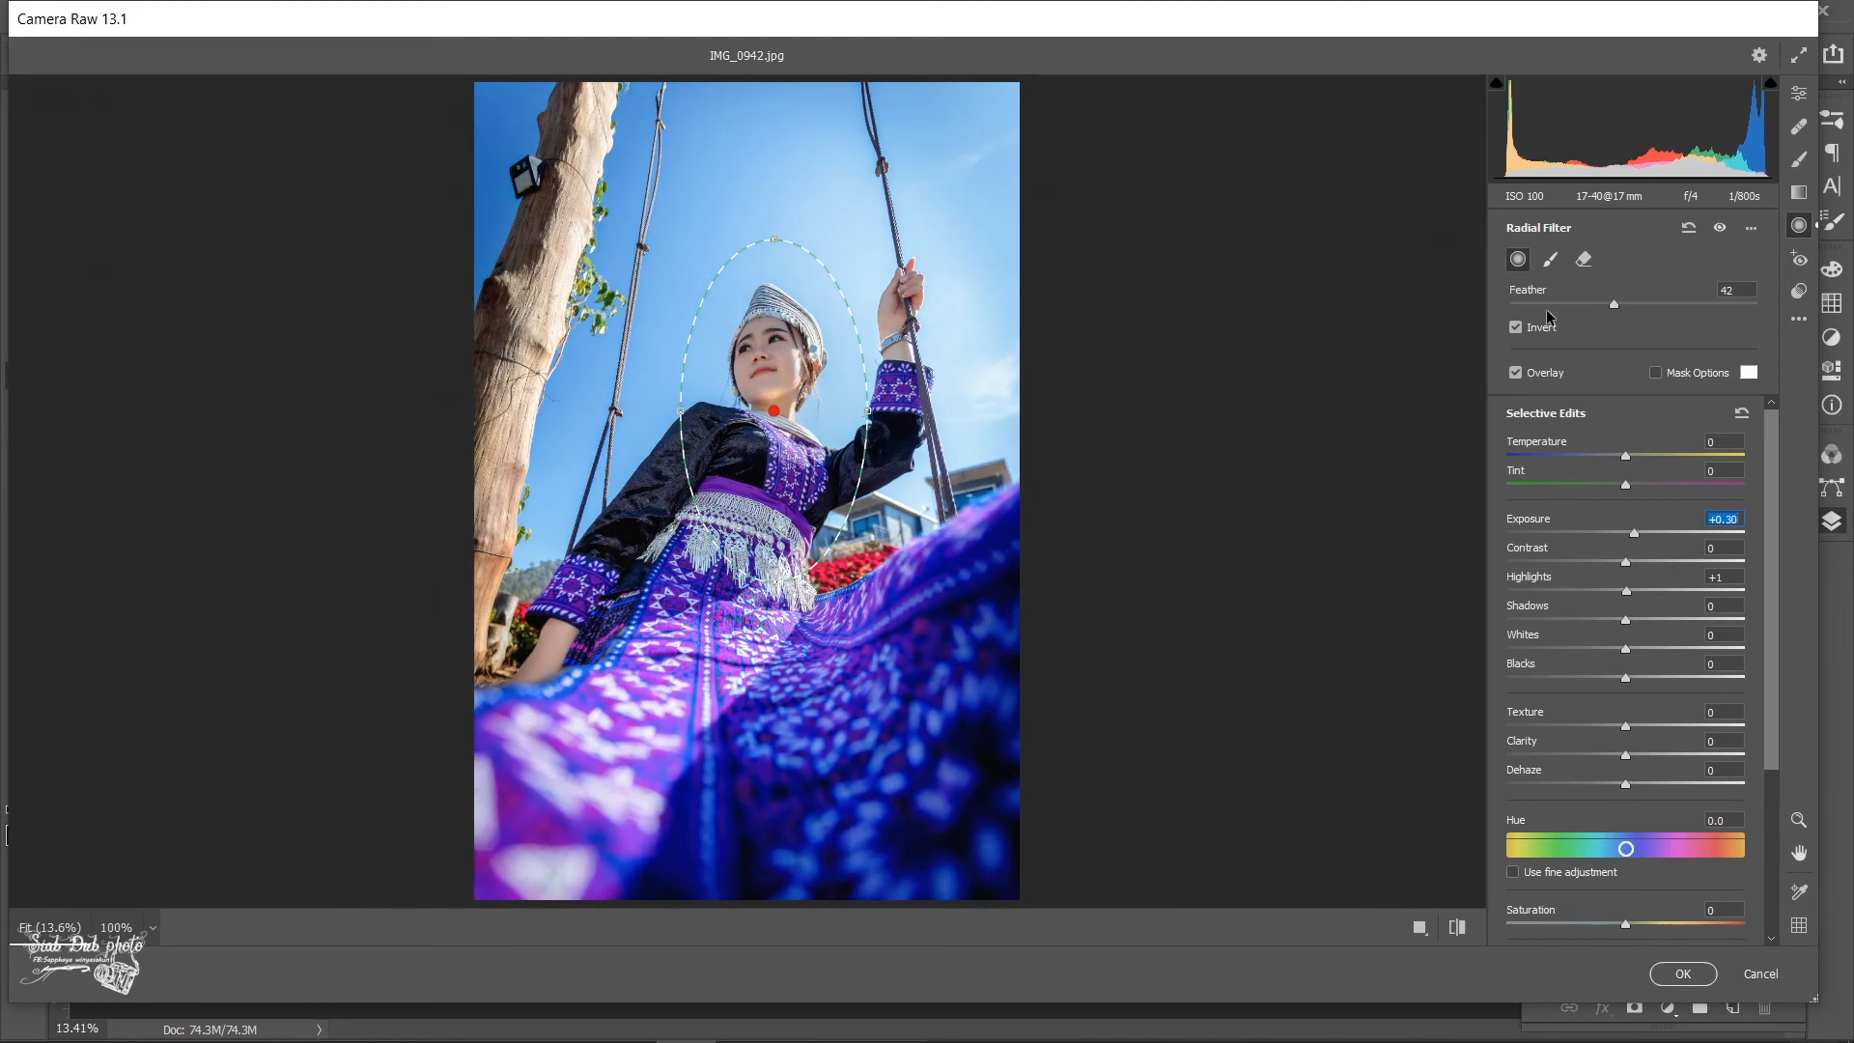
click(1515, 327)
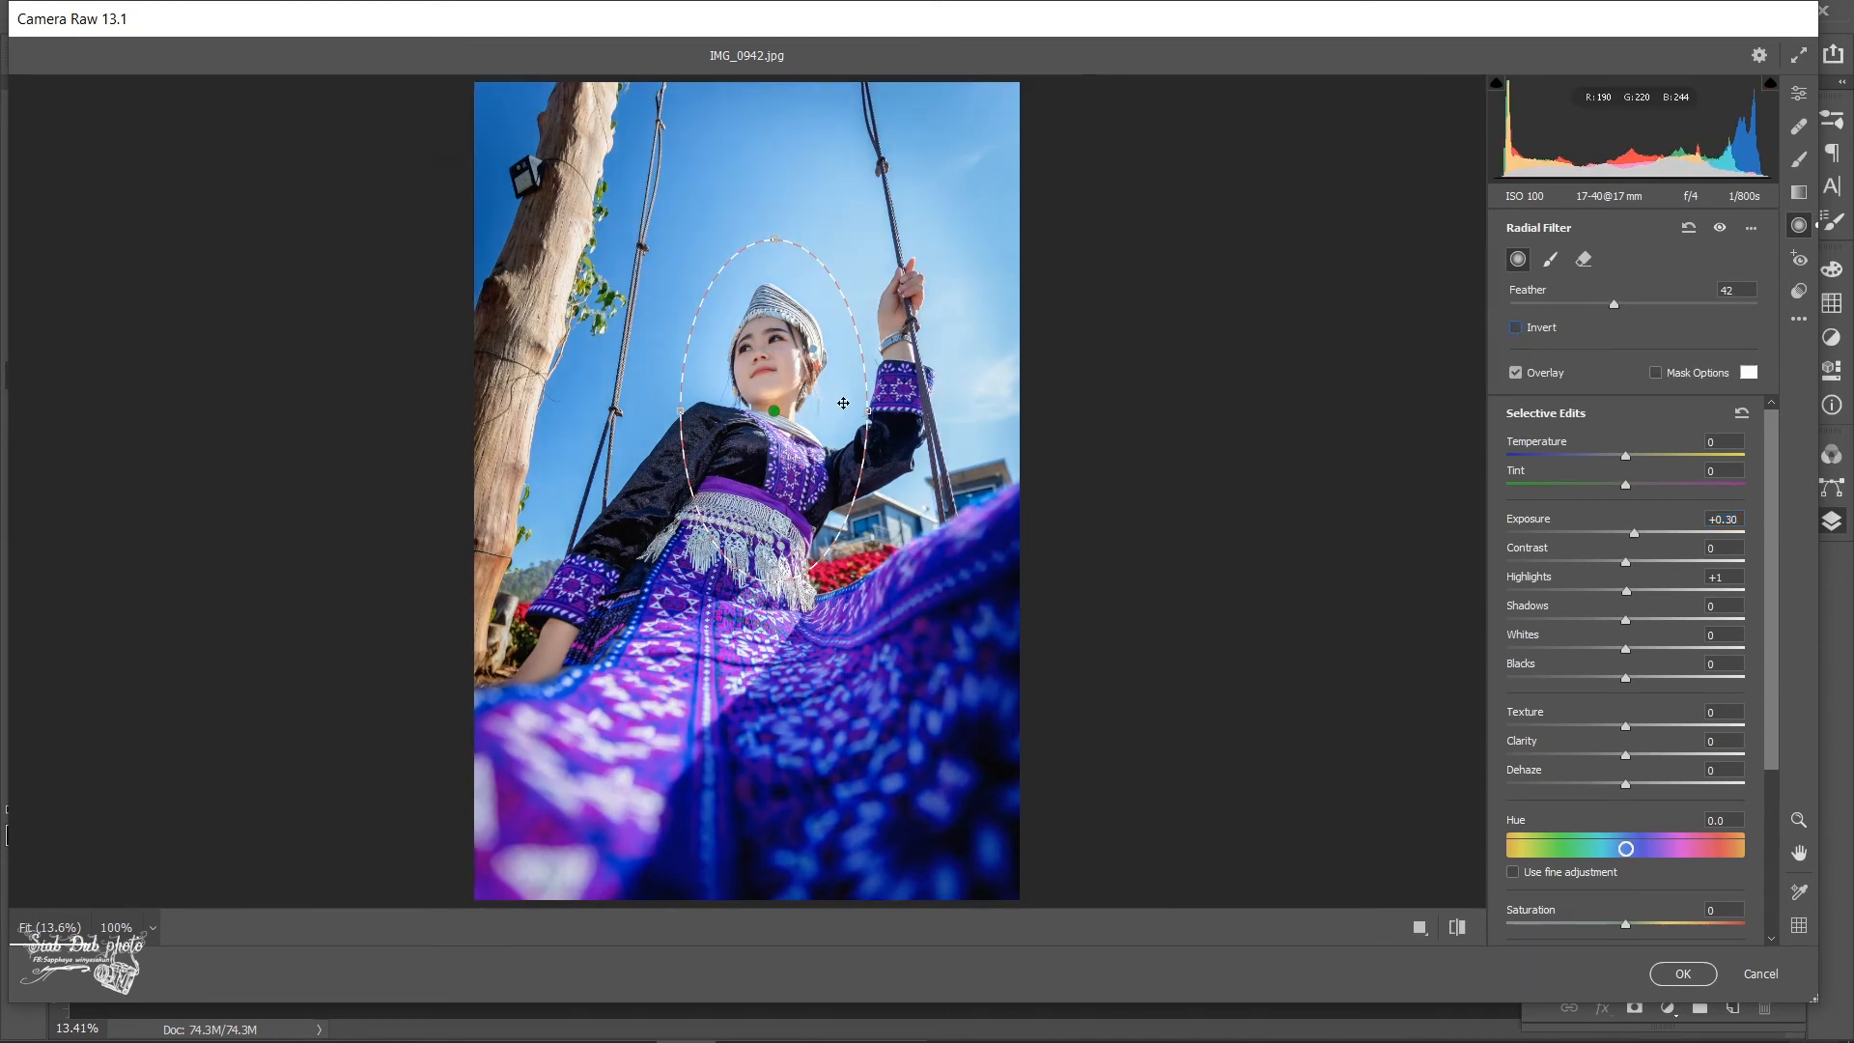
- Rotate and enlarge the radial filter into a long diagonal ellipse spanning the woman, and set its Exposure to +0.05
drag(809, 582, 864, 443)
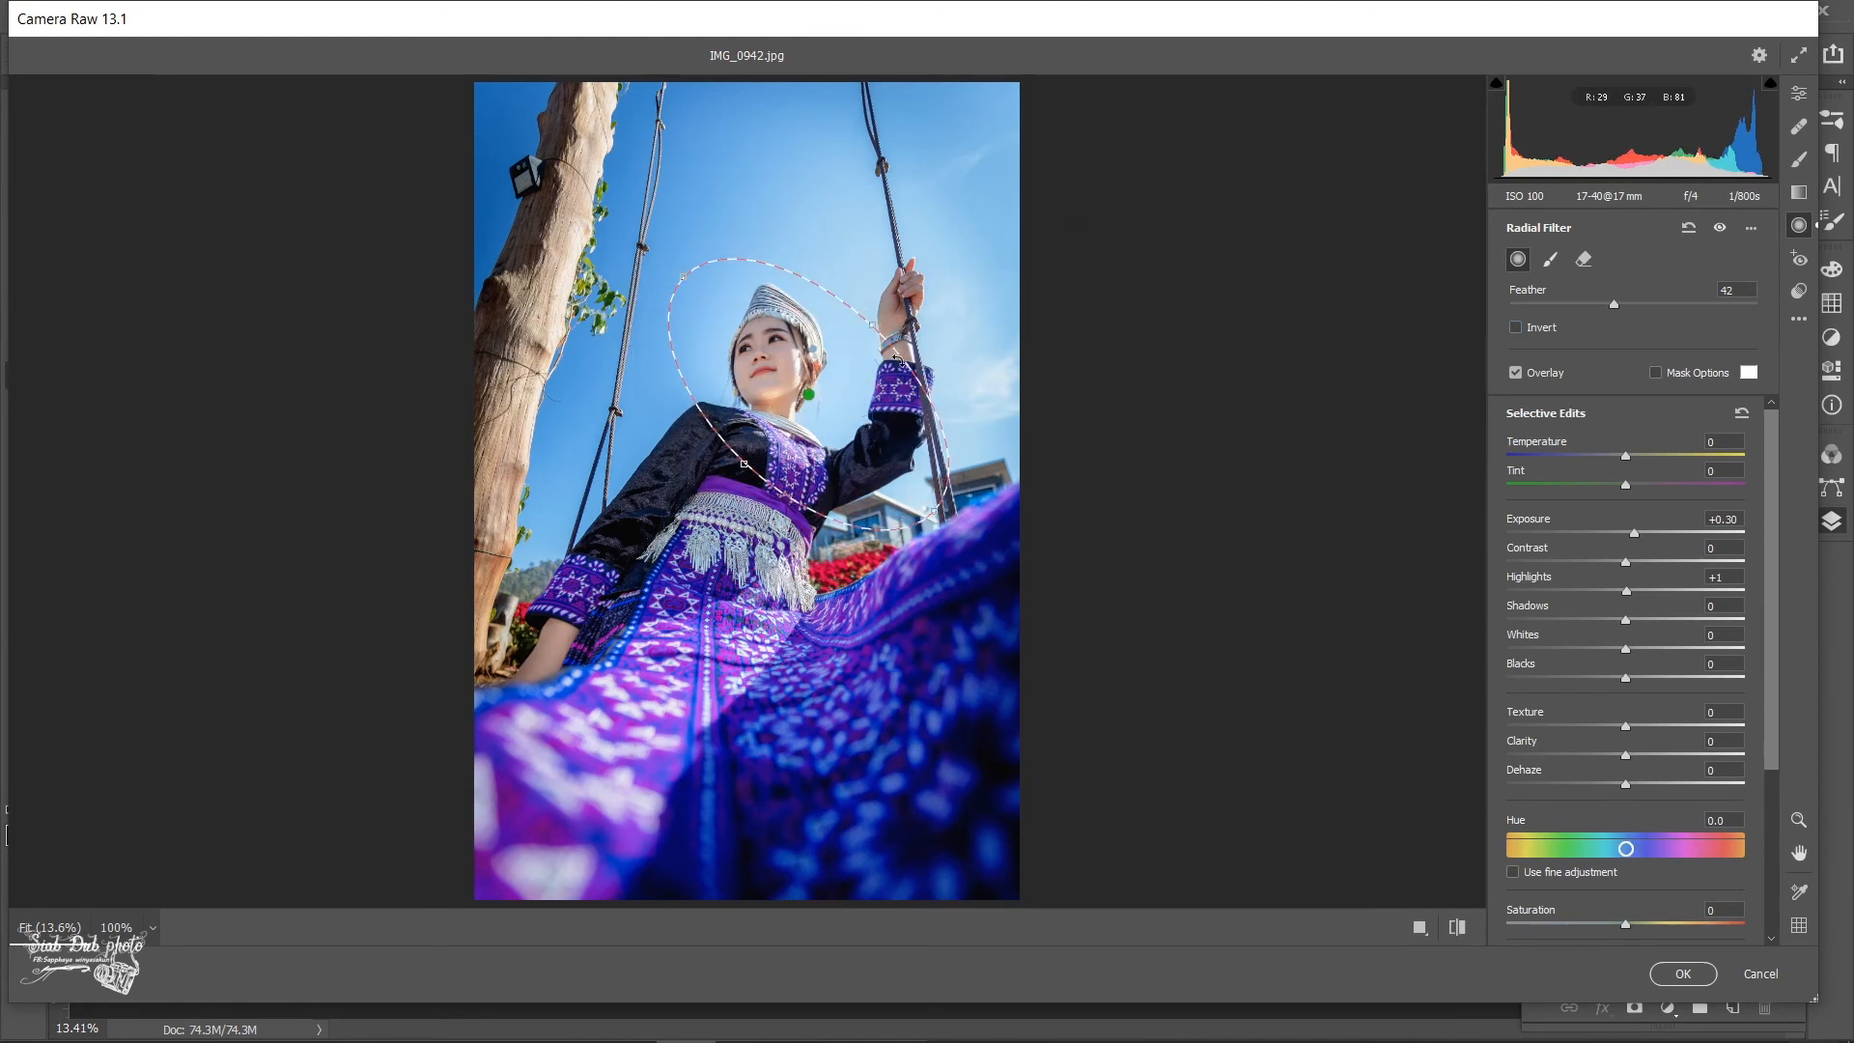
drag(879, 330, 1077, 70)
drag(956, 342, 975, 287)
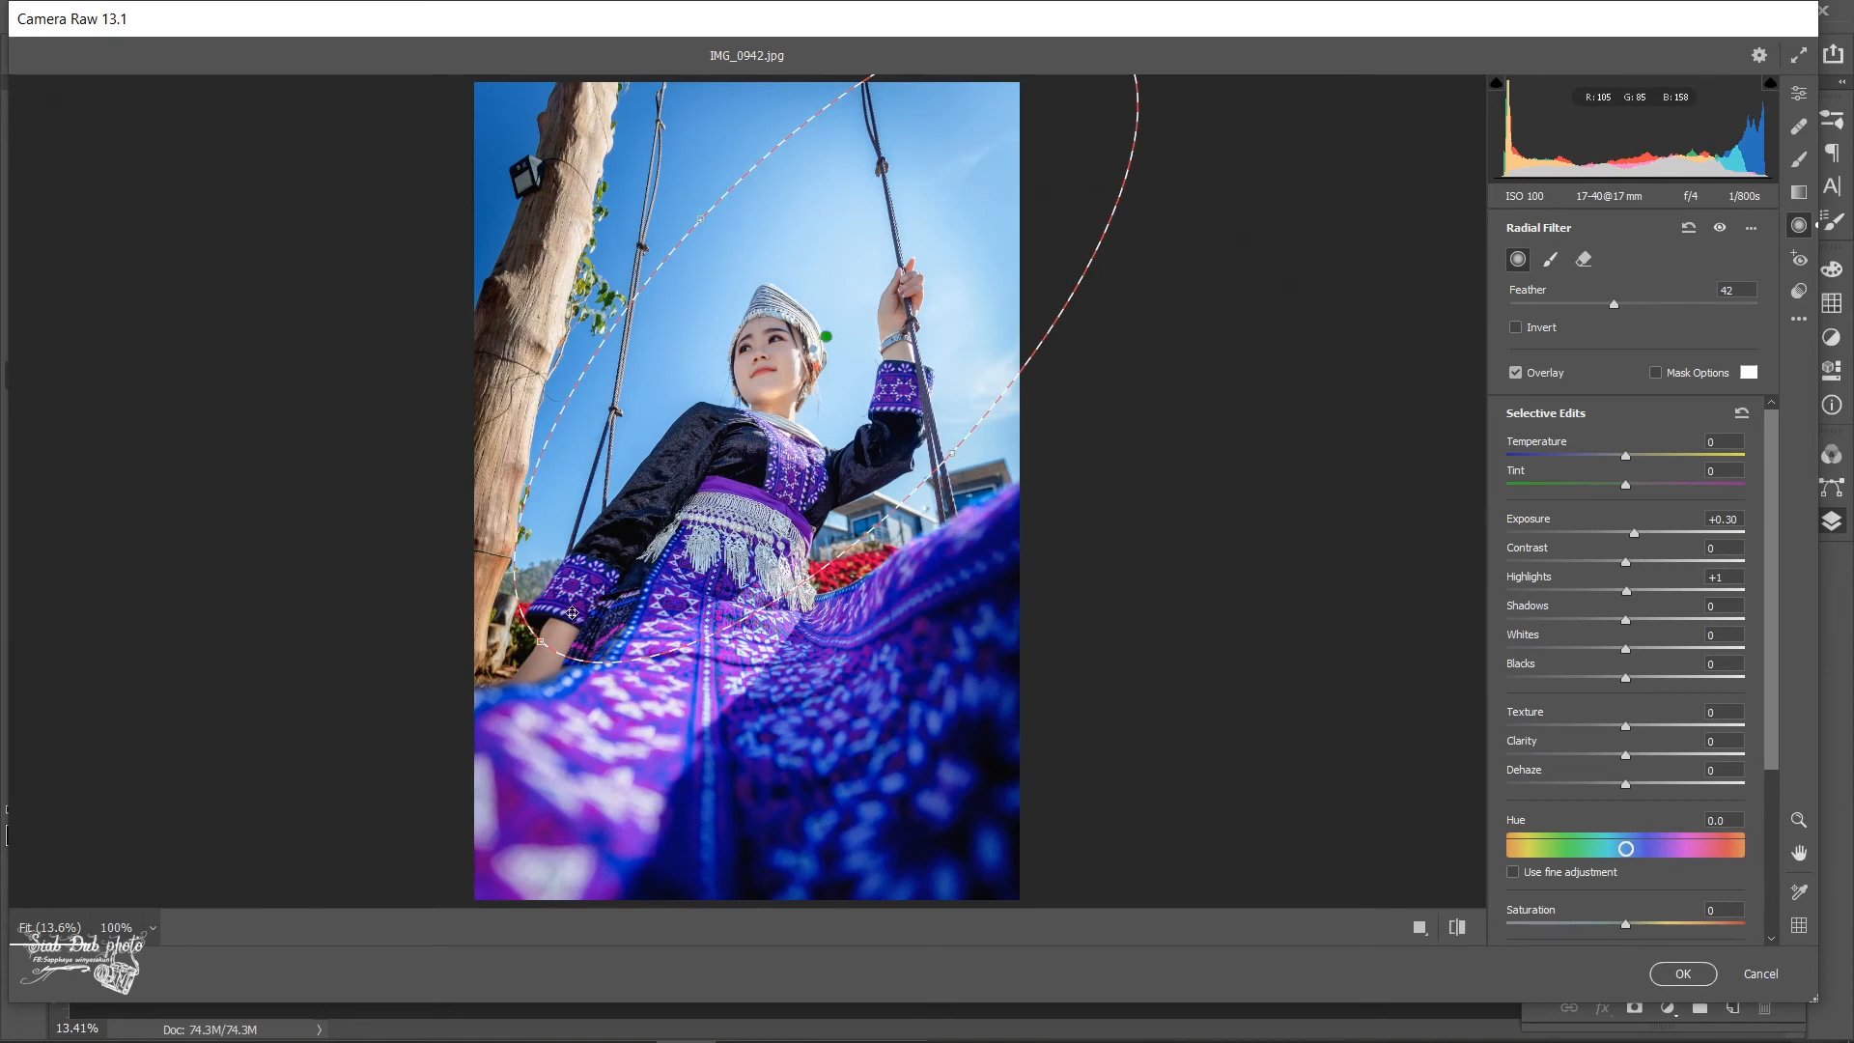
drag(540, 642, 357, 854)
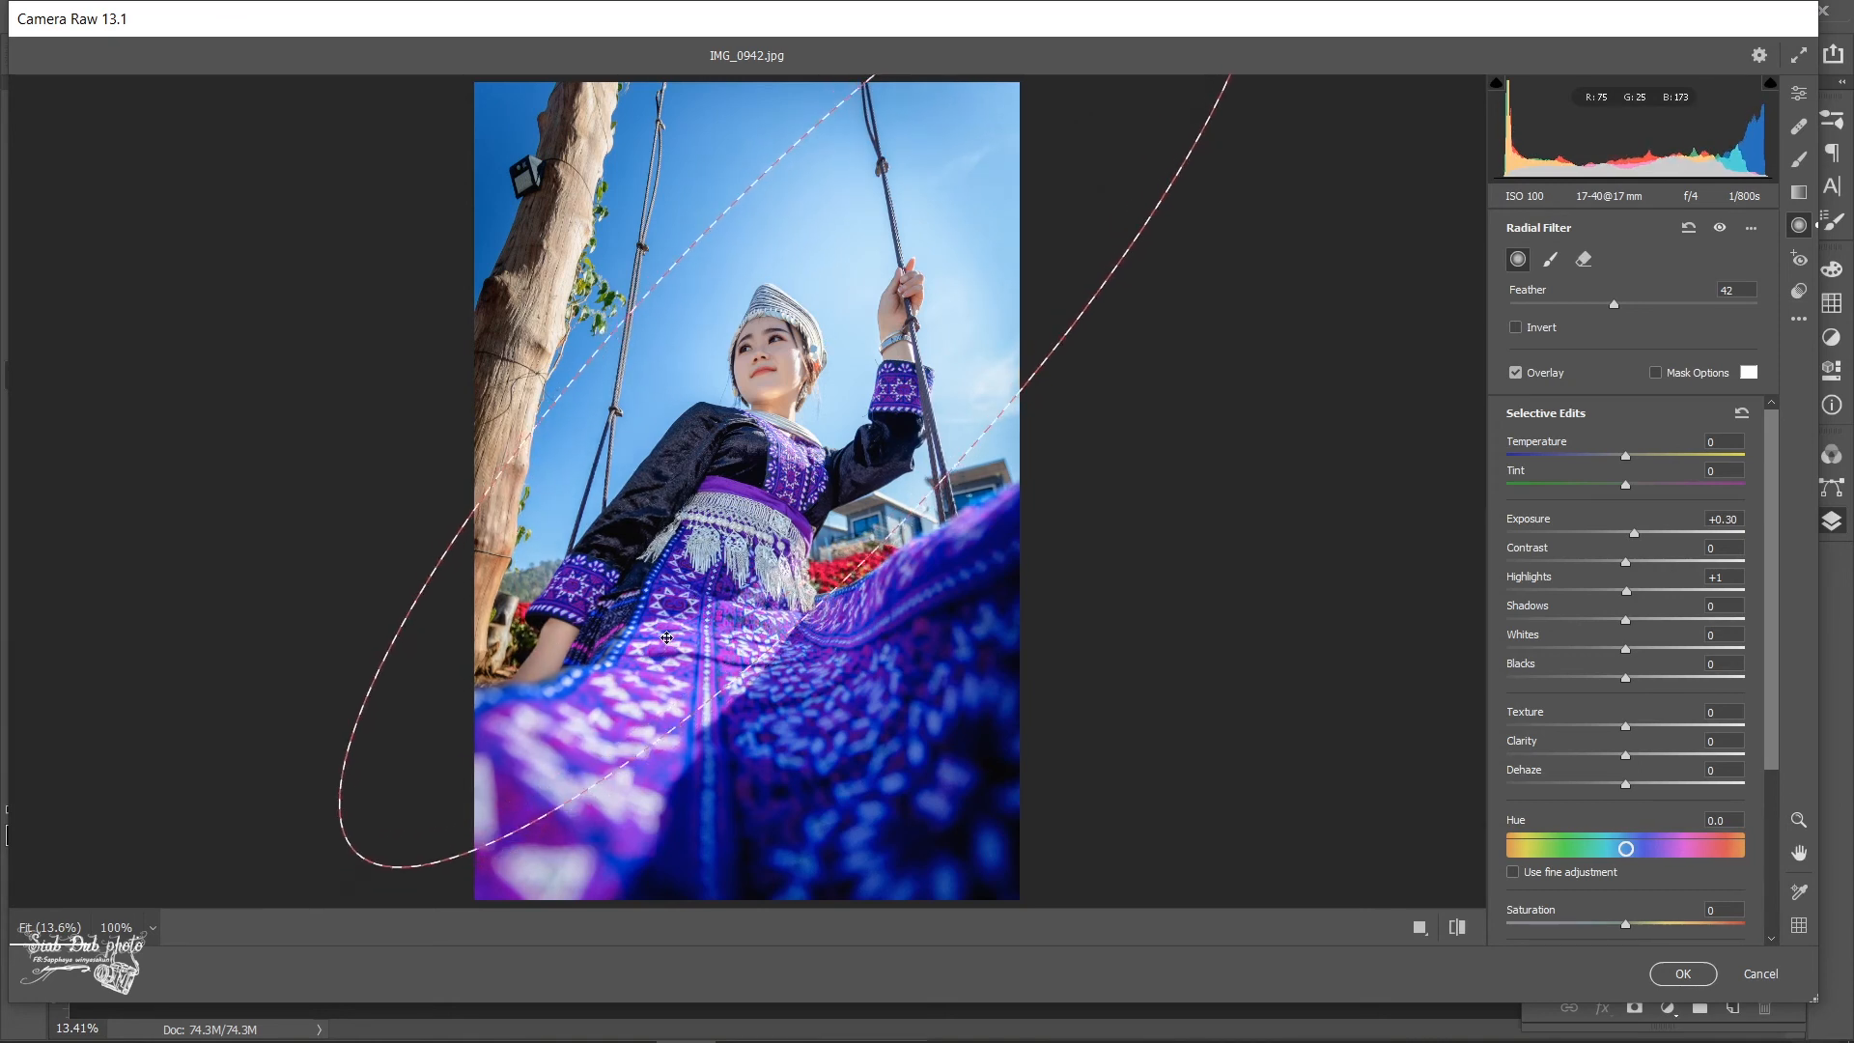
drag(927, 496, 950, 517)
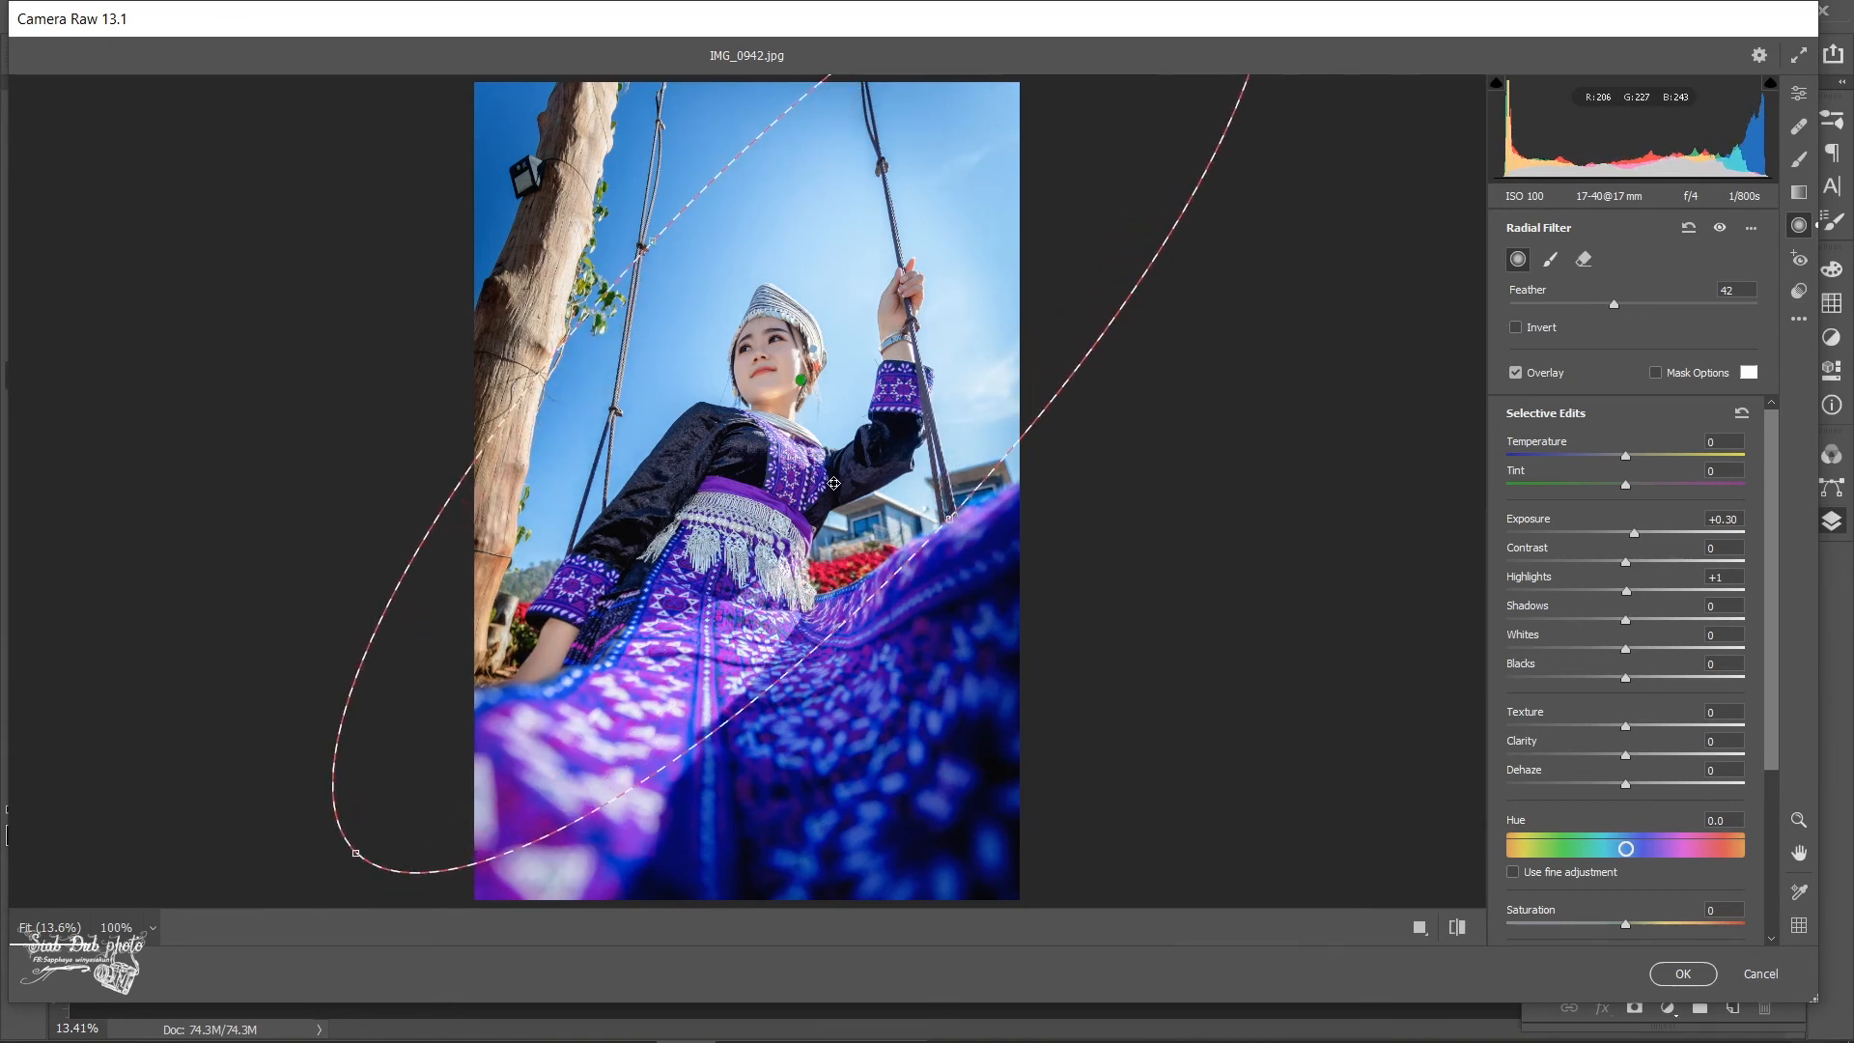
drag(833, 485, 843, 484)
drag(316, 835, 420, 875)
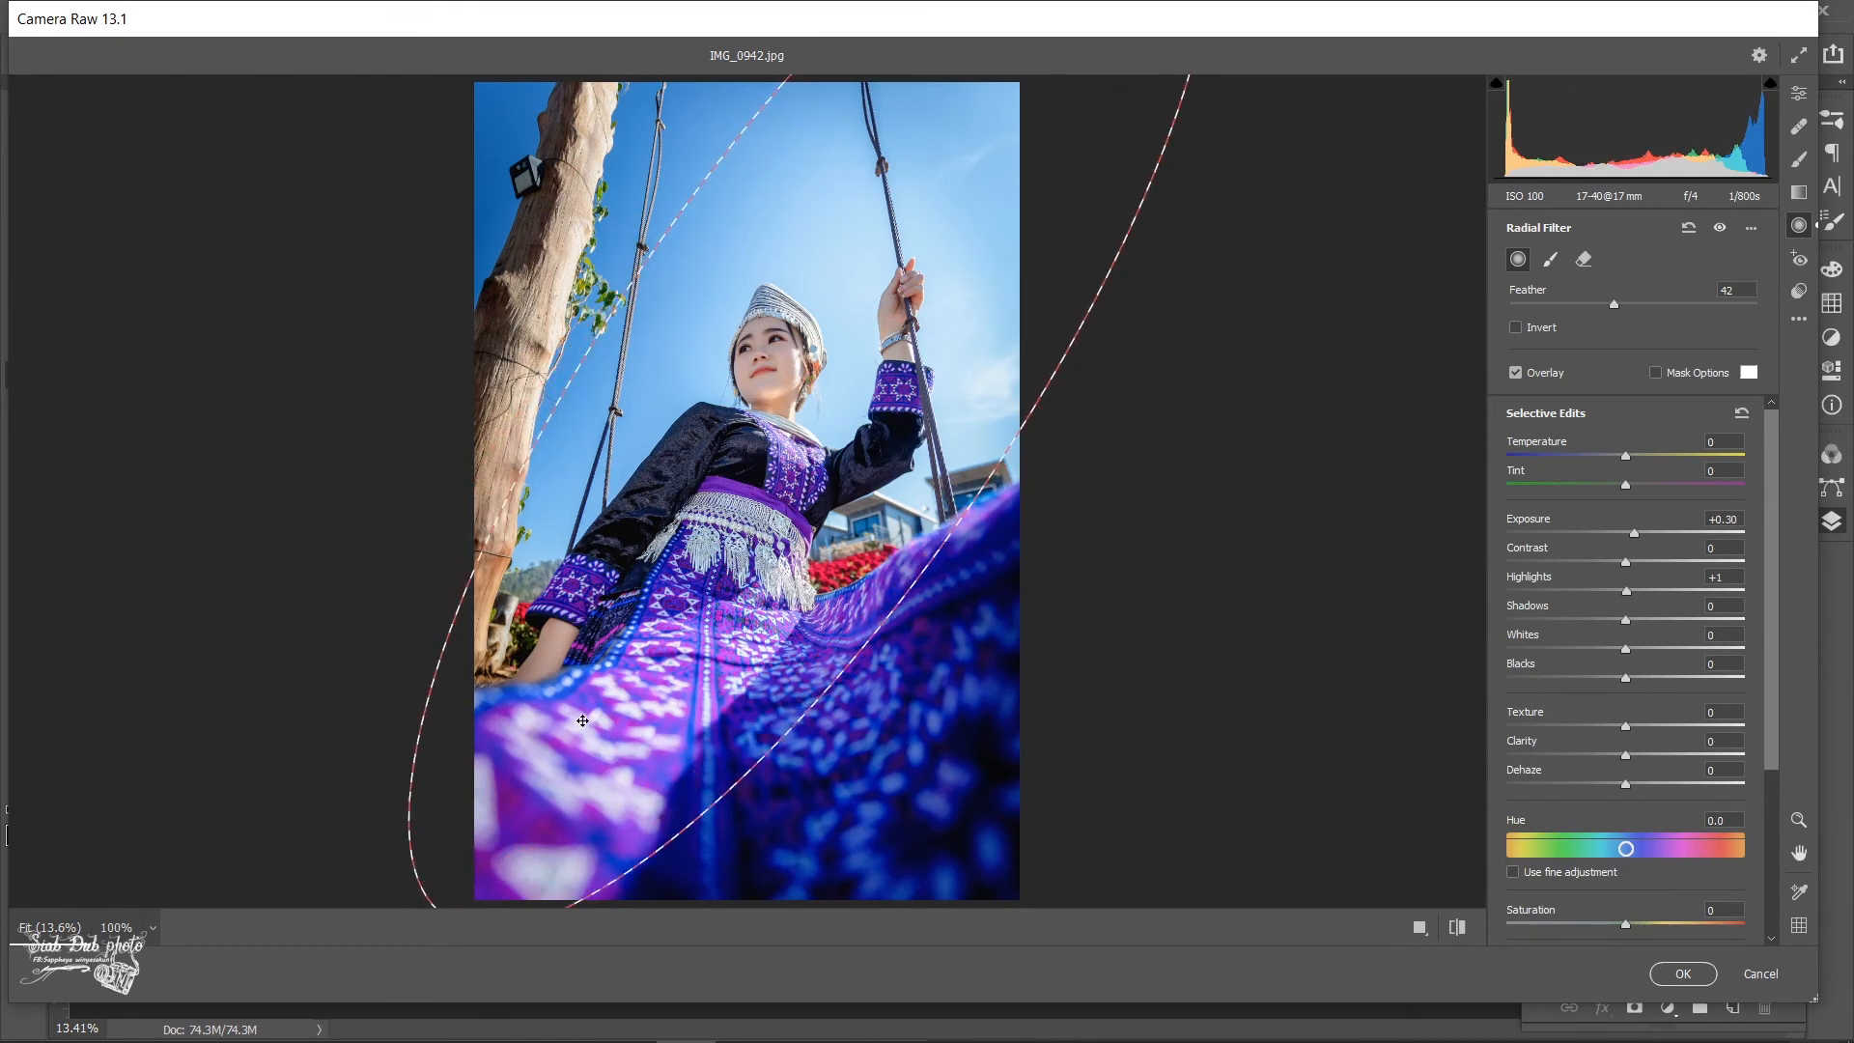
drag(583, 720, 551, 675)
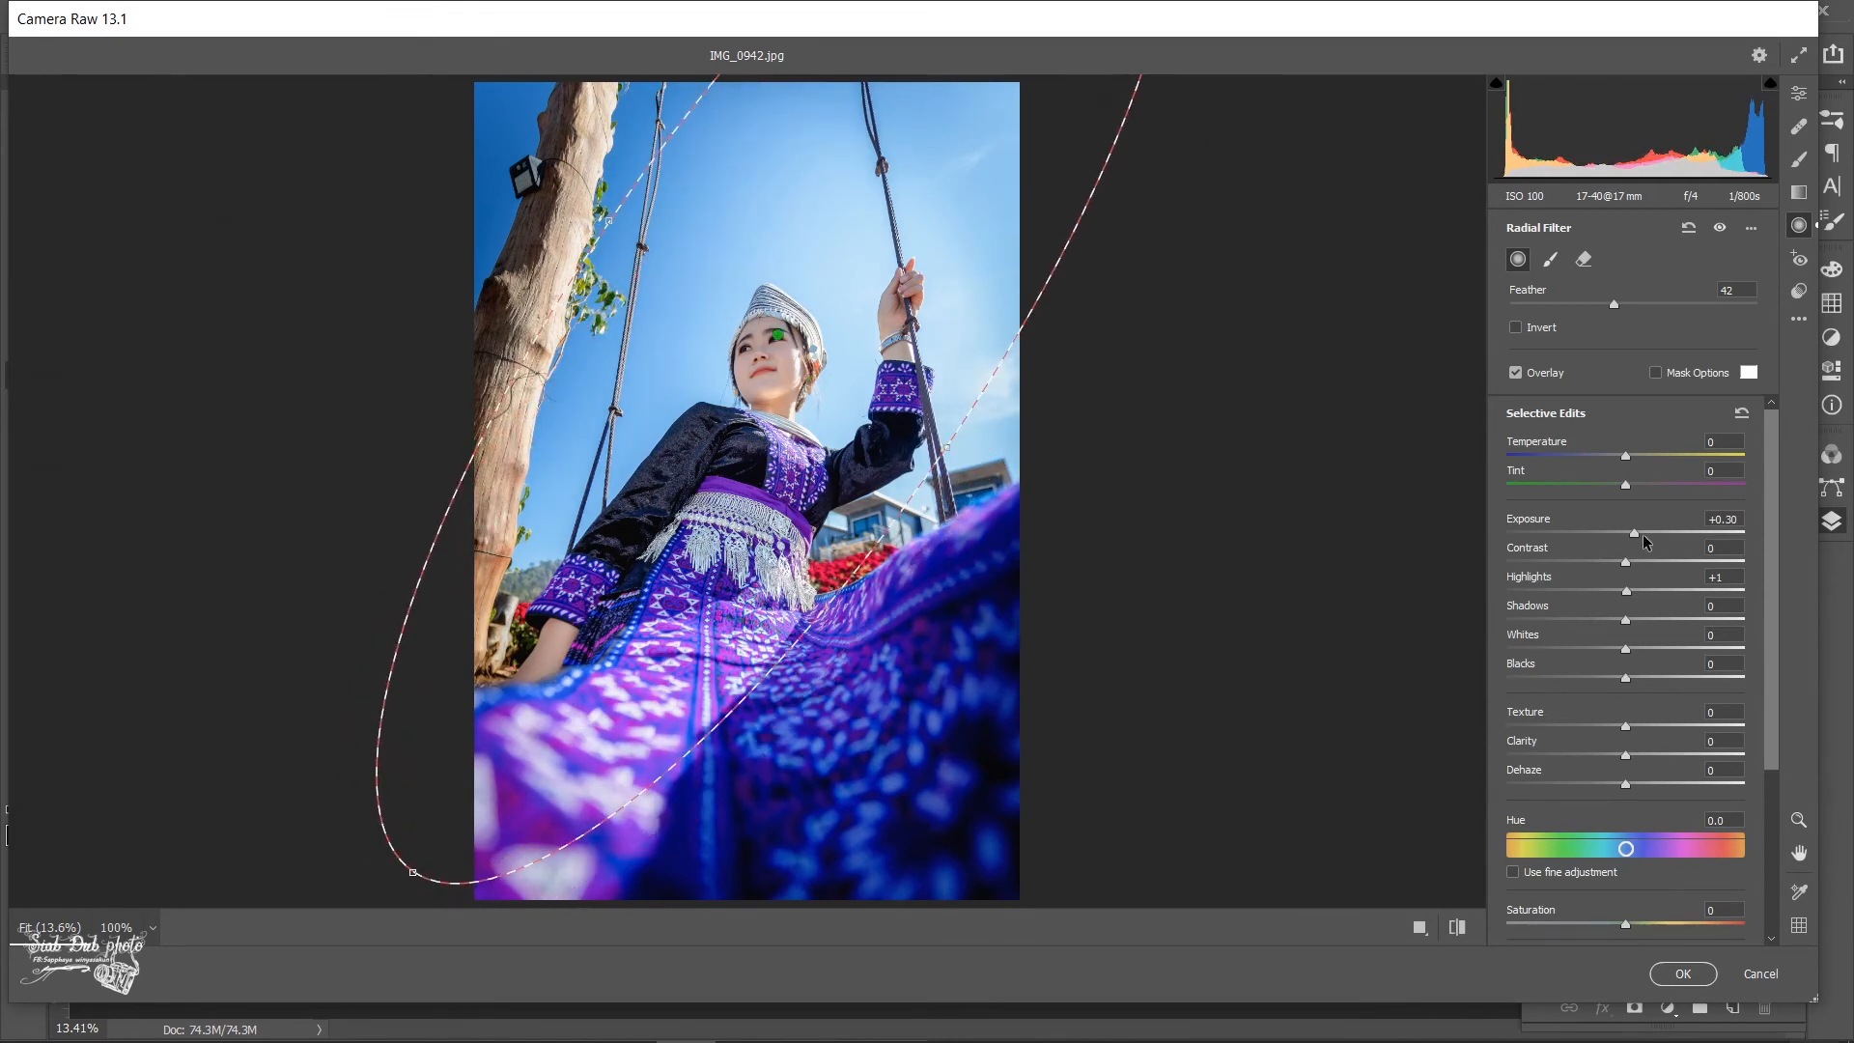
drag(1633, 534, 1630, 537)
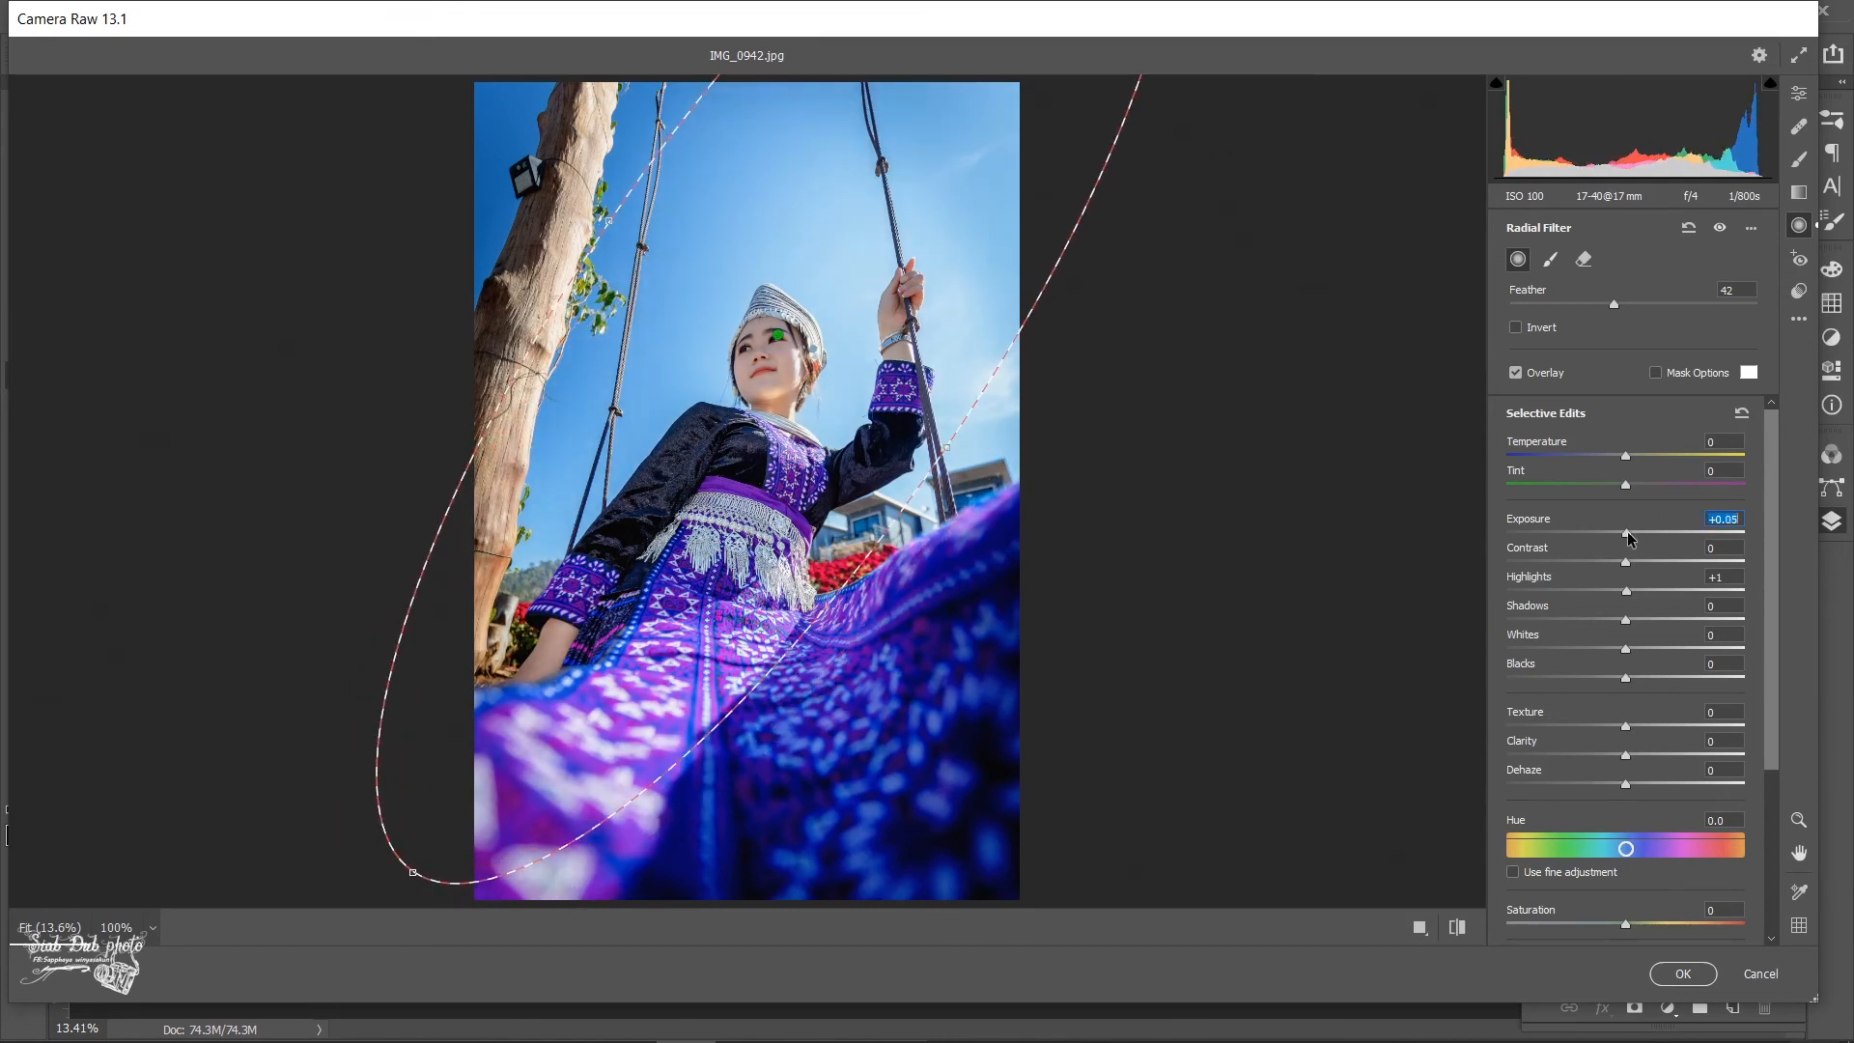
- Add a diagonal graduated filter from the skirt's lower-left area toward the waist and set its Exposure to +0.25
click(1799, 193)
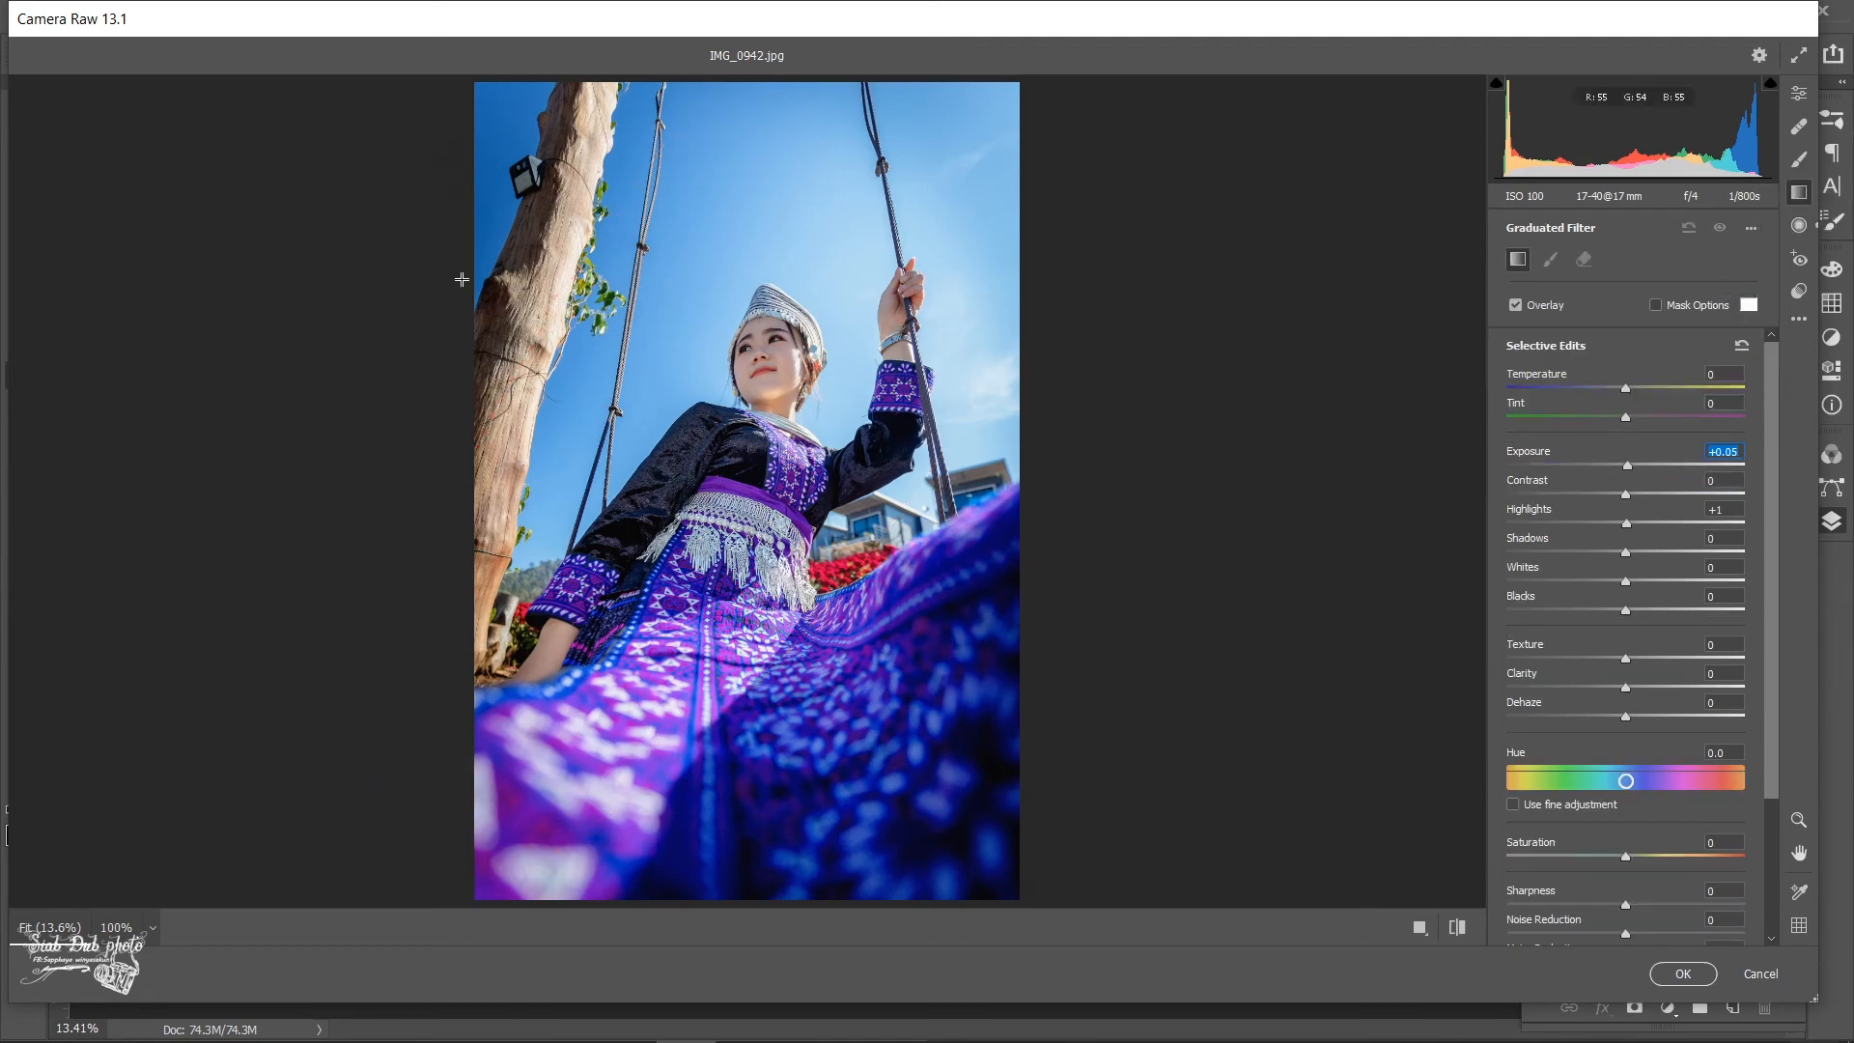
drag(535, 787, 636, 660)
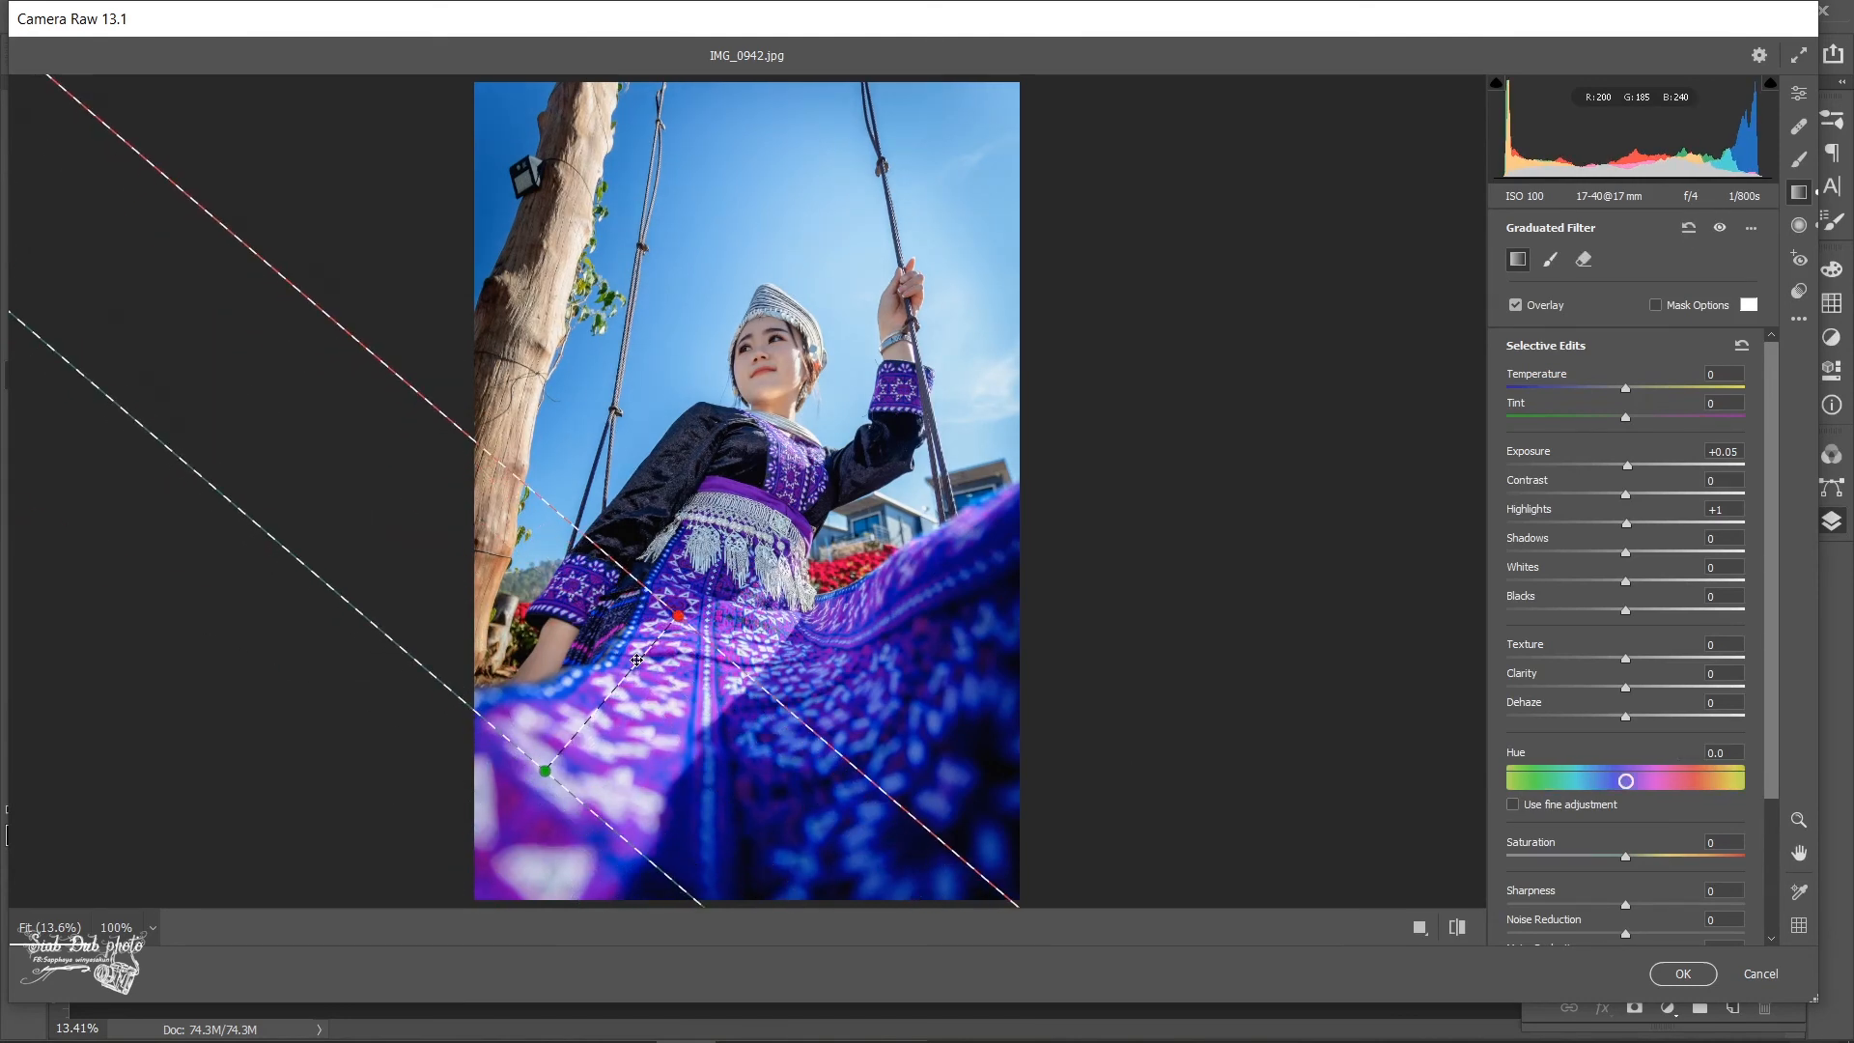
click(1628, 468)
drag(1628, 470, 1636, 468)
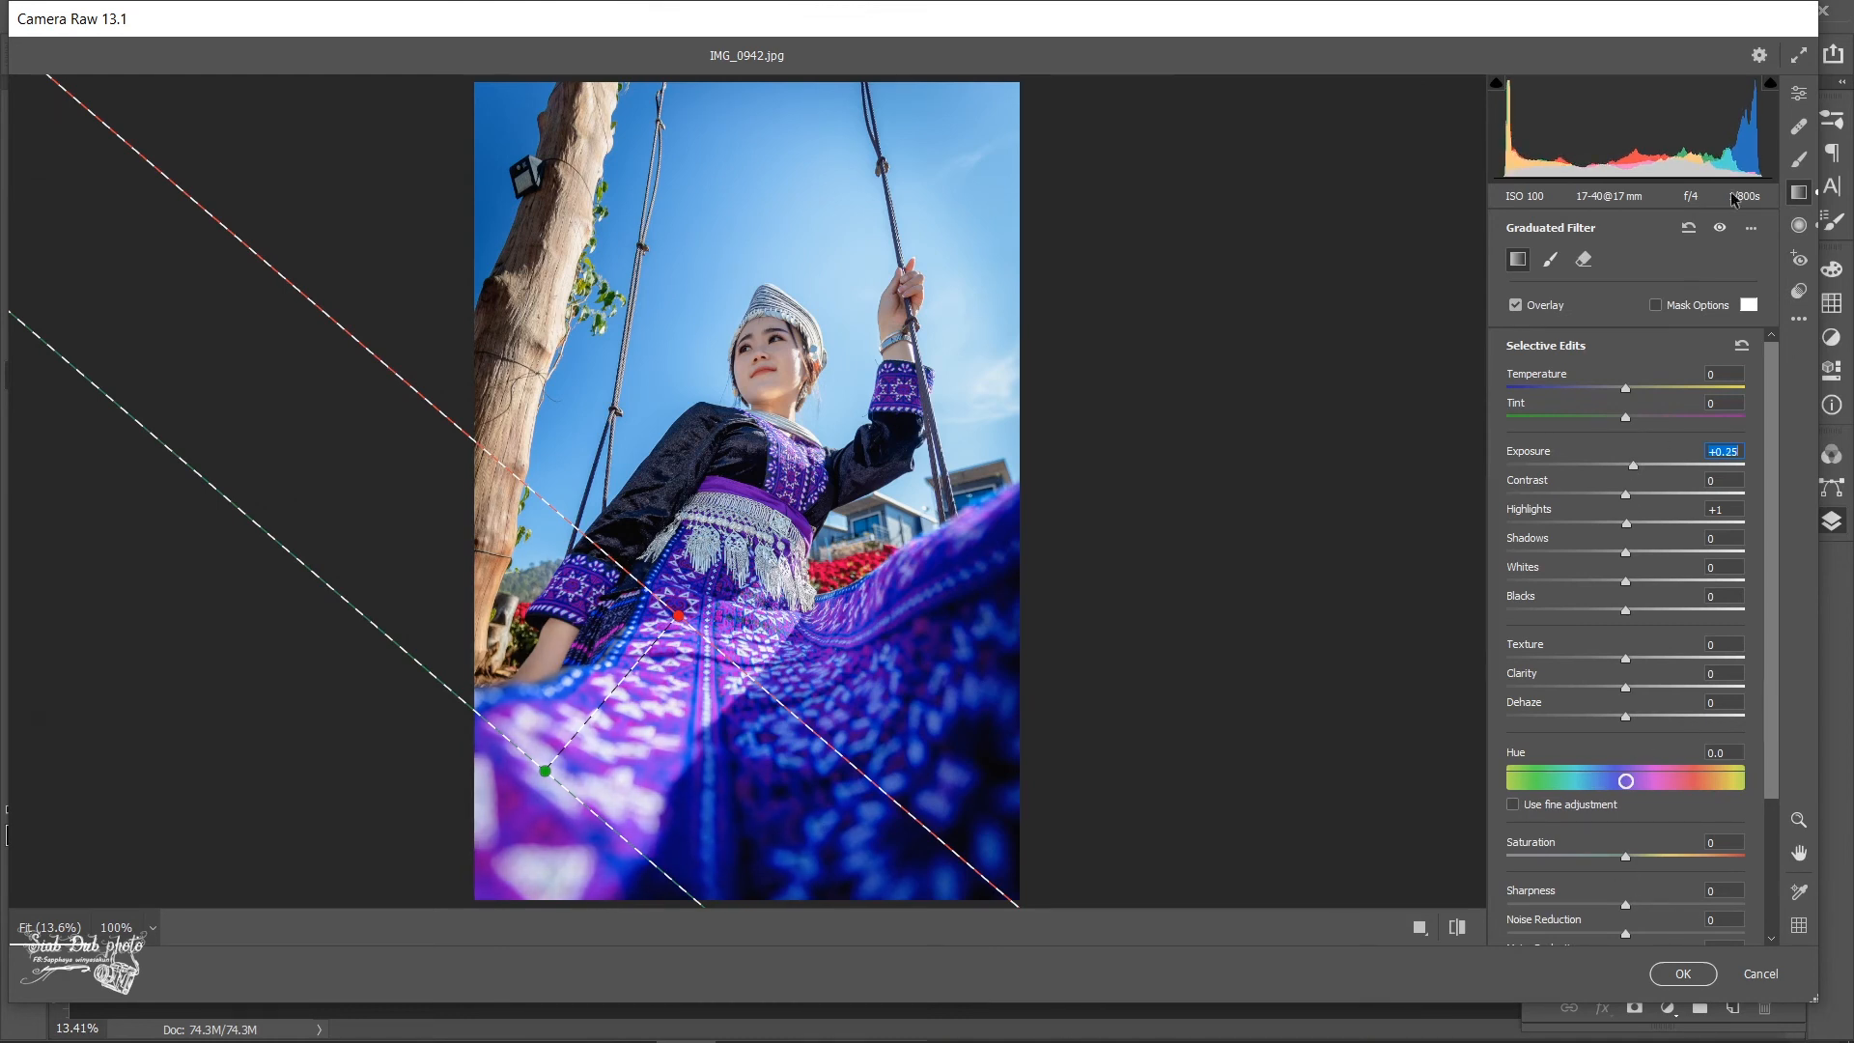
- Set the photo's overall Contrast to +11 in the Basic adjustments
click(1798, 93)
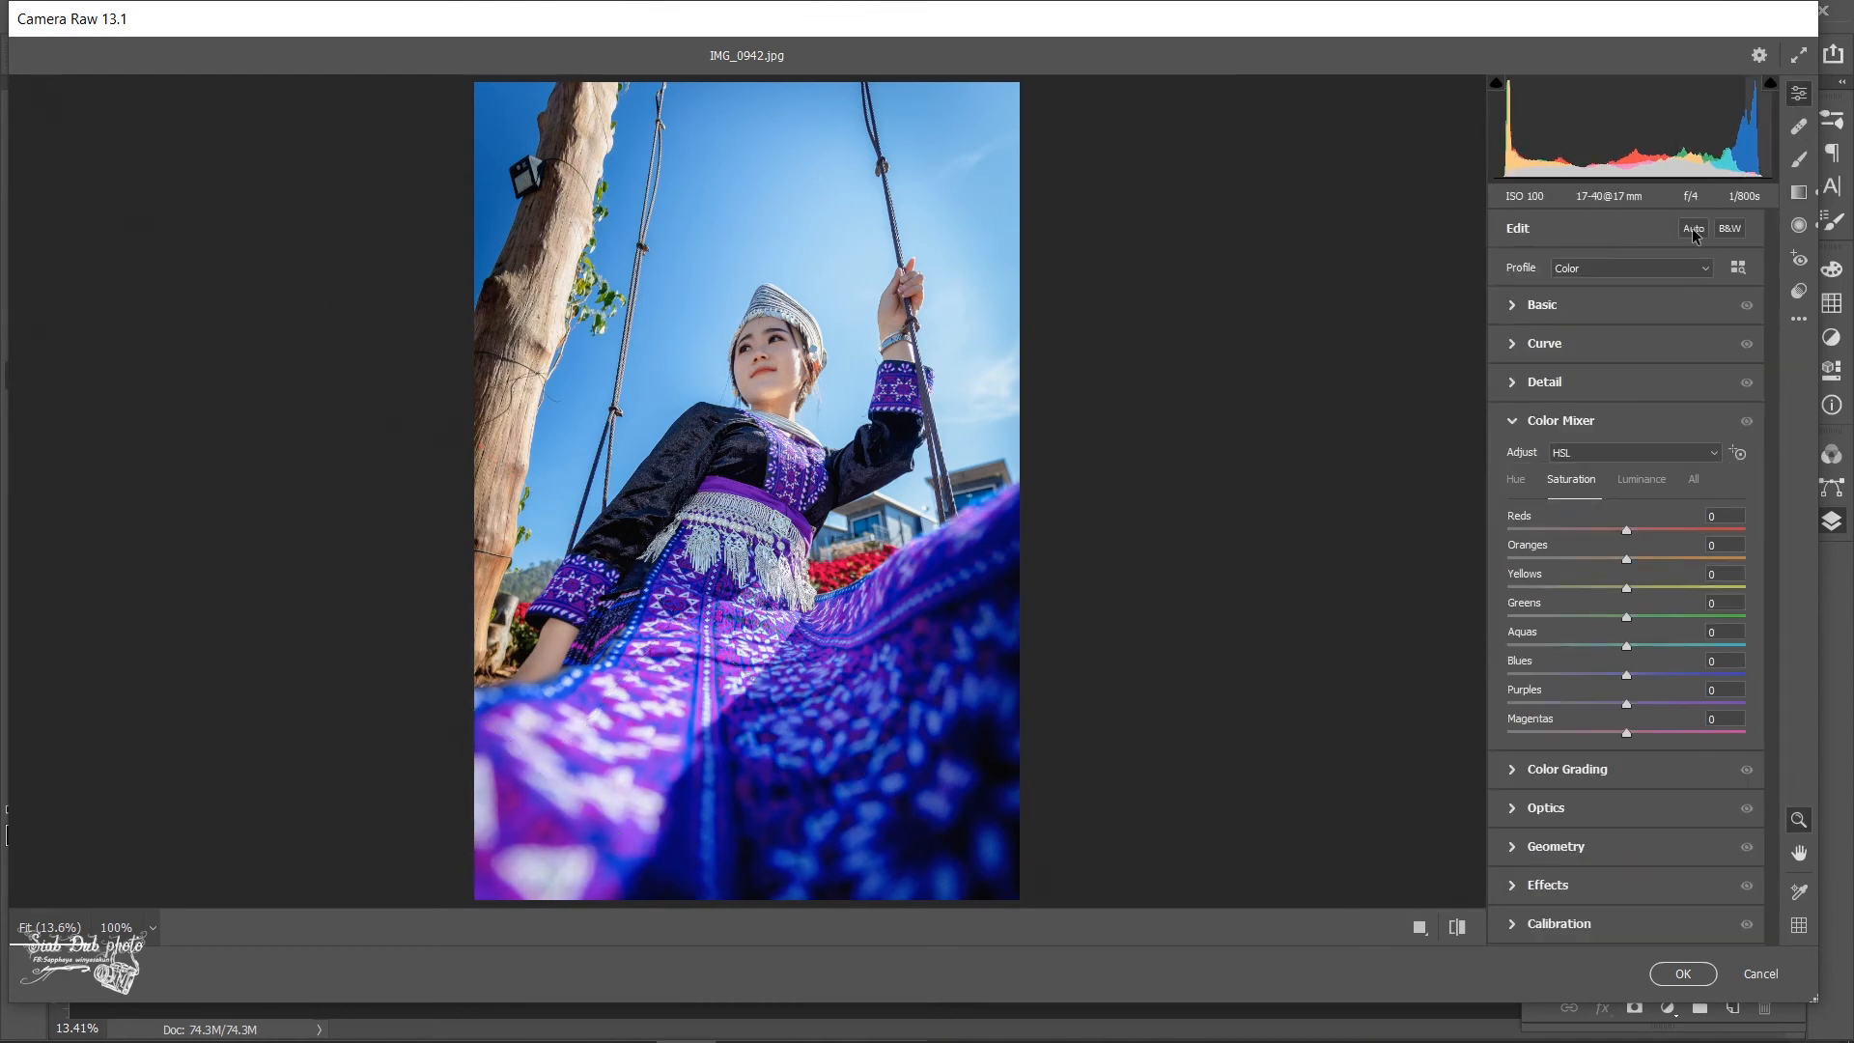
click(1570, 305)
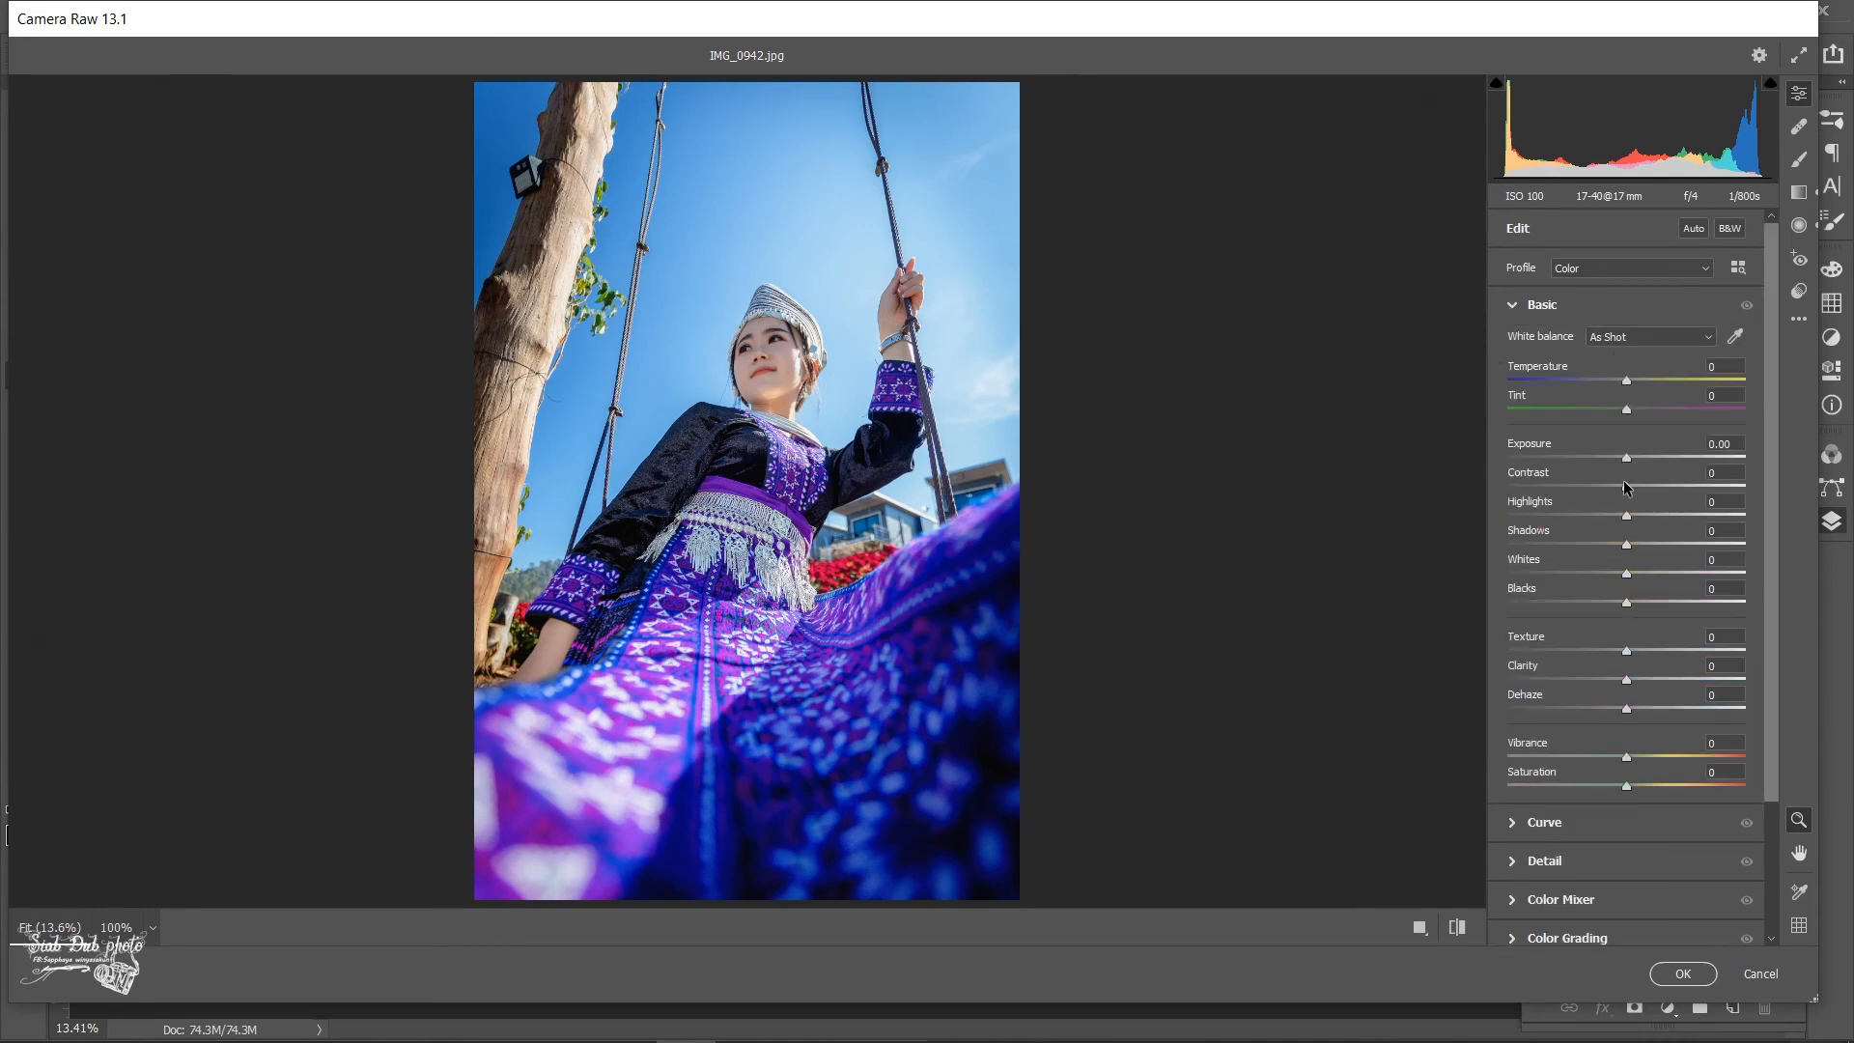
drag(1627, 490, 1637, 483)
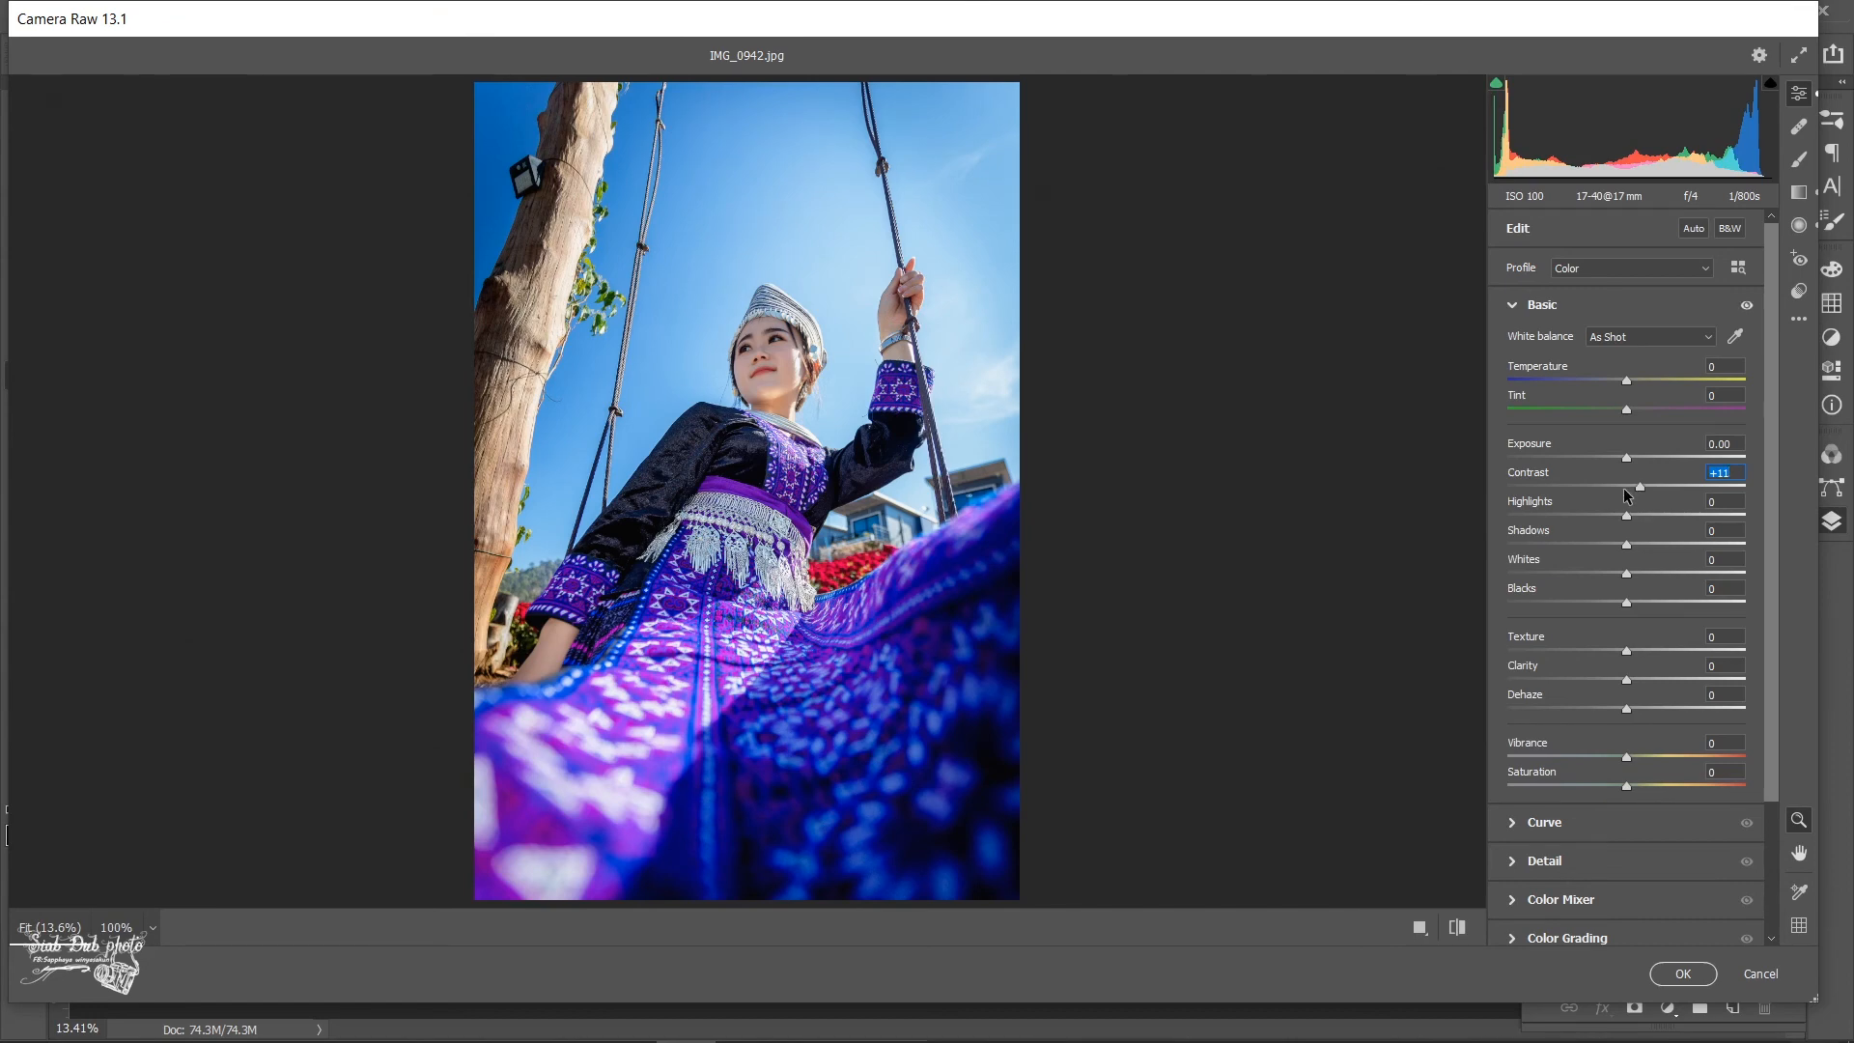
- Apply the Camera Raw adjustments and retouch small blemishes on the woman's nose, cheeks and chin with the Spot Healing Brush
click(1682, 973)
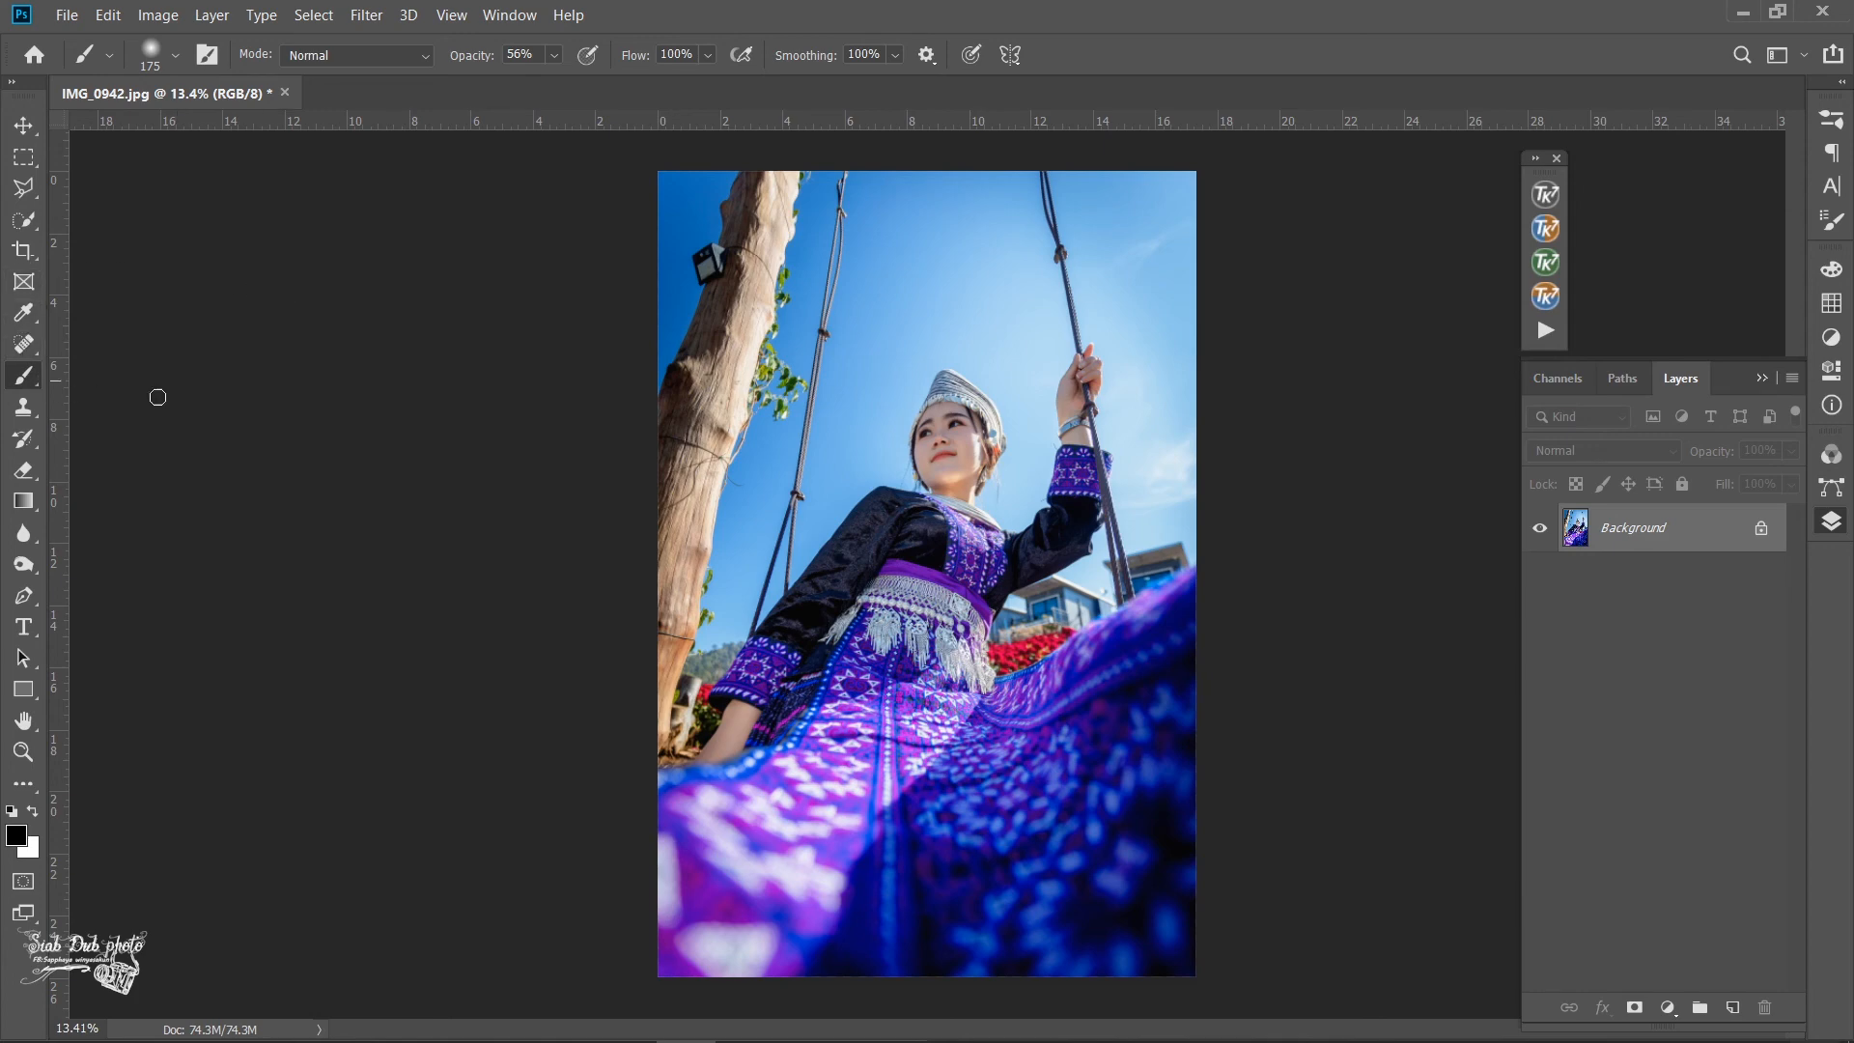
scroll(971, 467, up, 10)
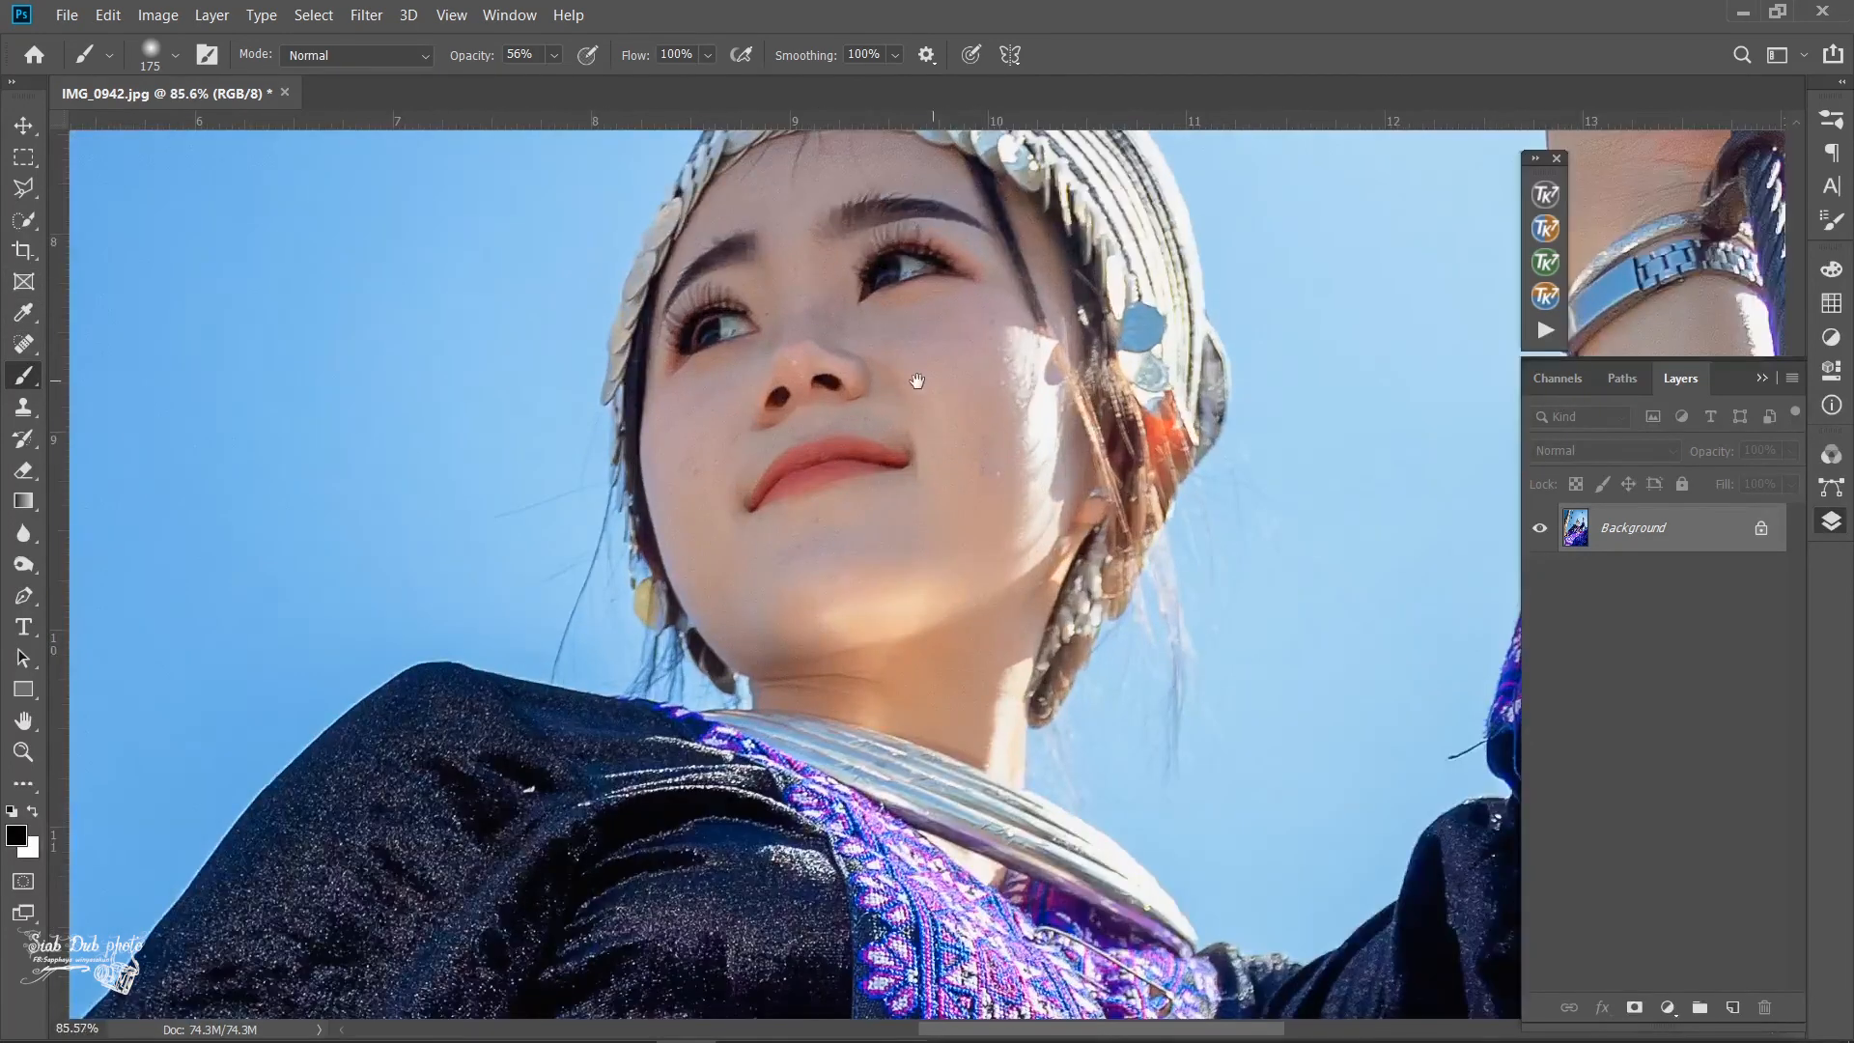
drag(917, 379, 886, 483)
key(j)
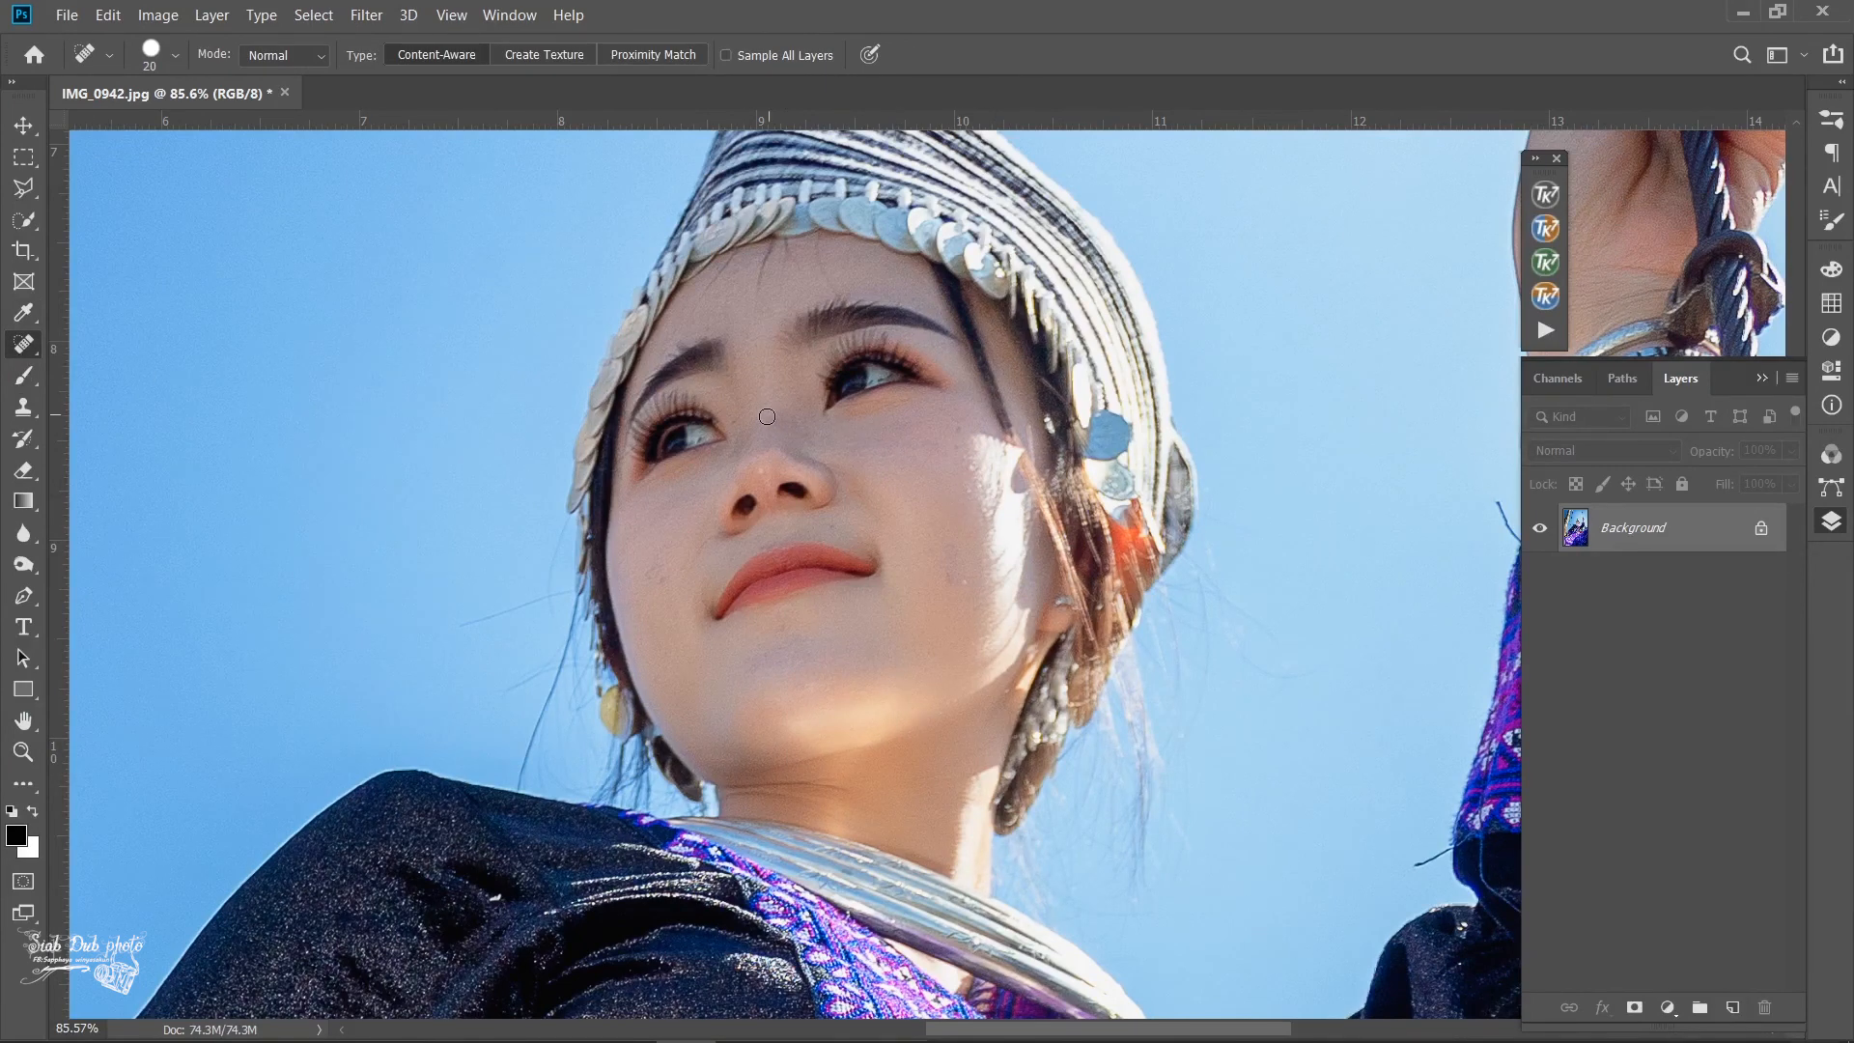
drag(778, 423, 794, 427)
drag(964, 582, 950, 557)
drag(958, 446, 959, 432)
click(757, 661)
click(751, 664)
scroll(1006, 570, down, 8)
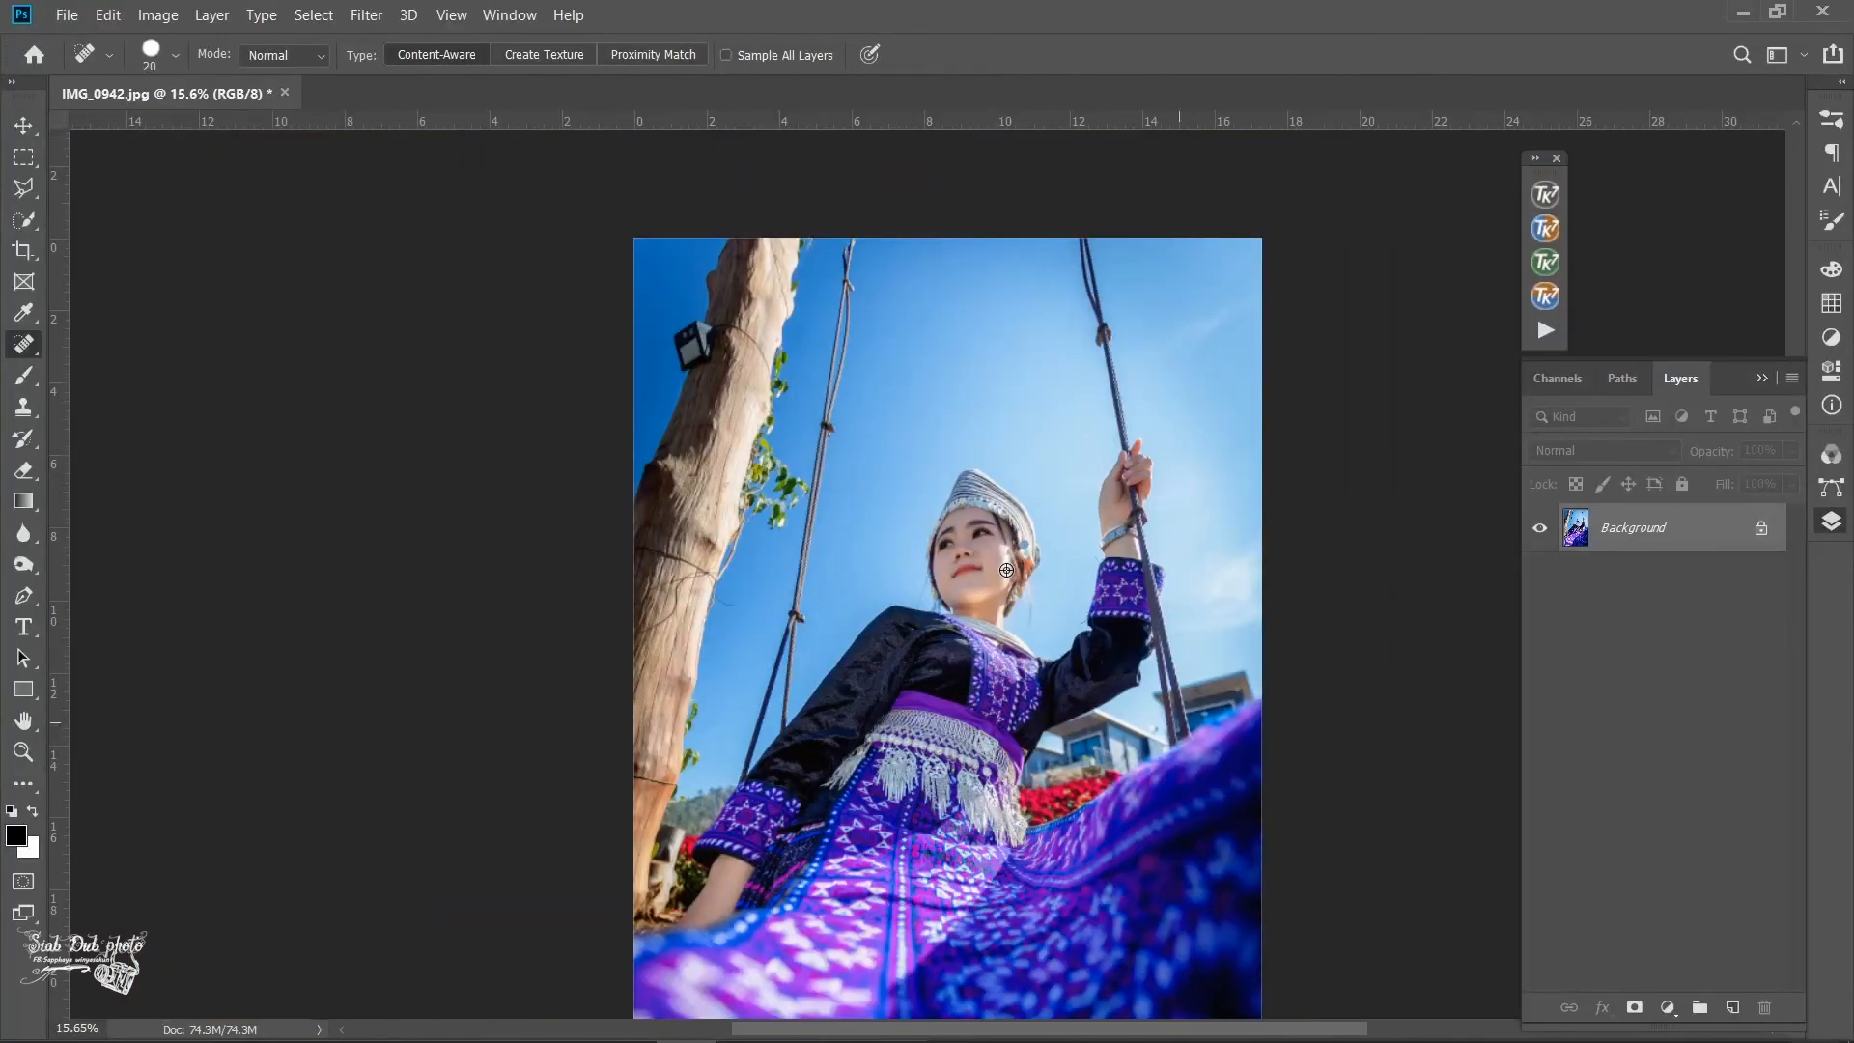
scroll(1006, 570, down, 2)
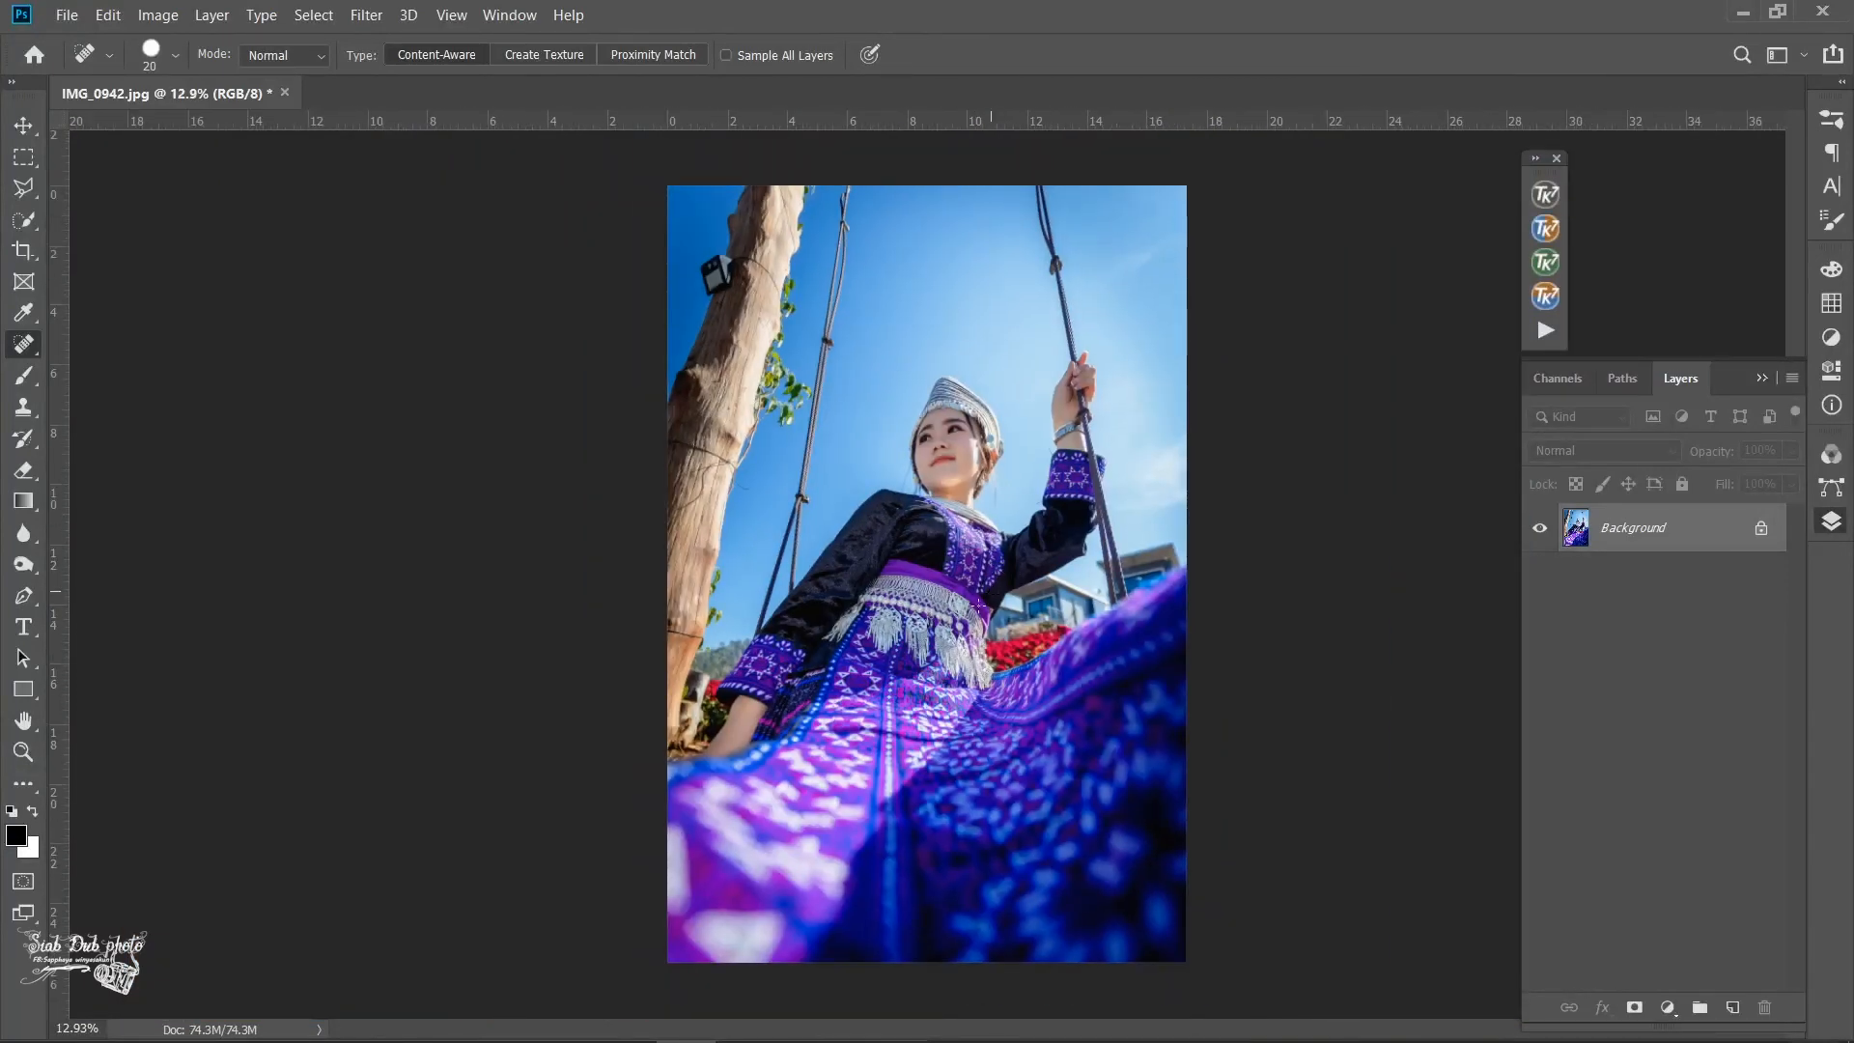
mouse_move(641, 1039)
click(502, 1033)
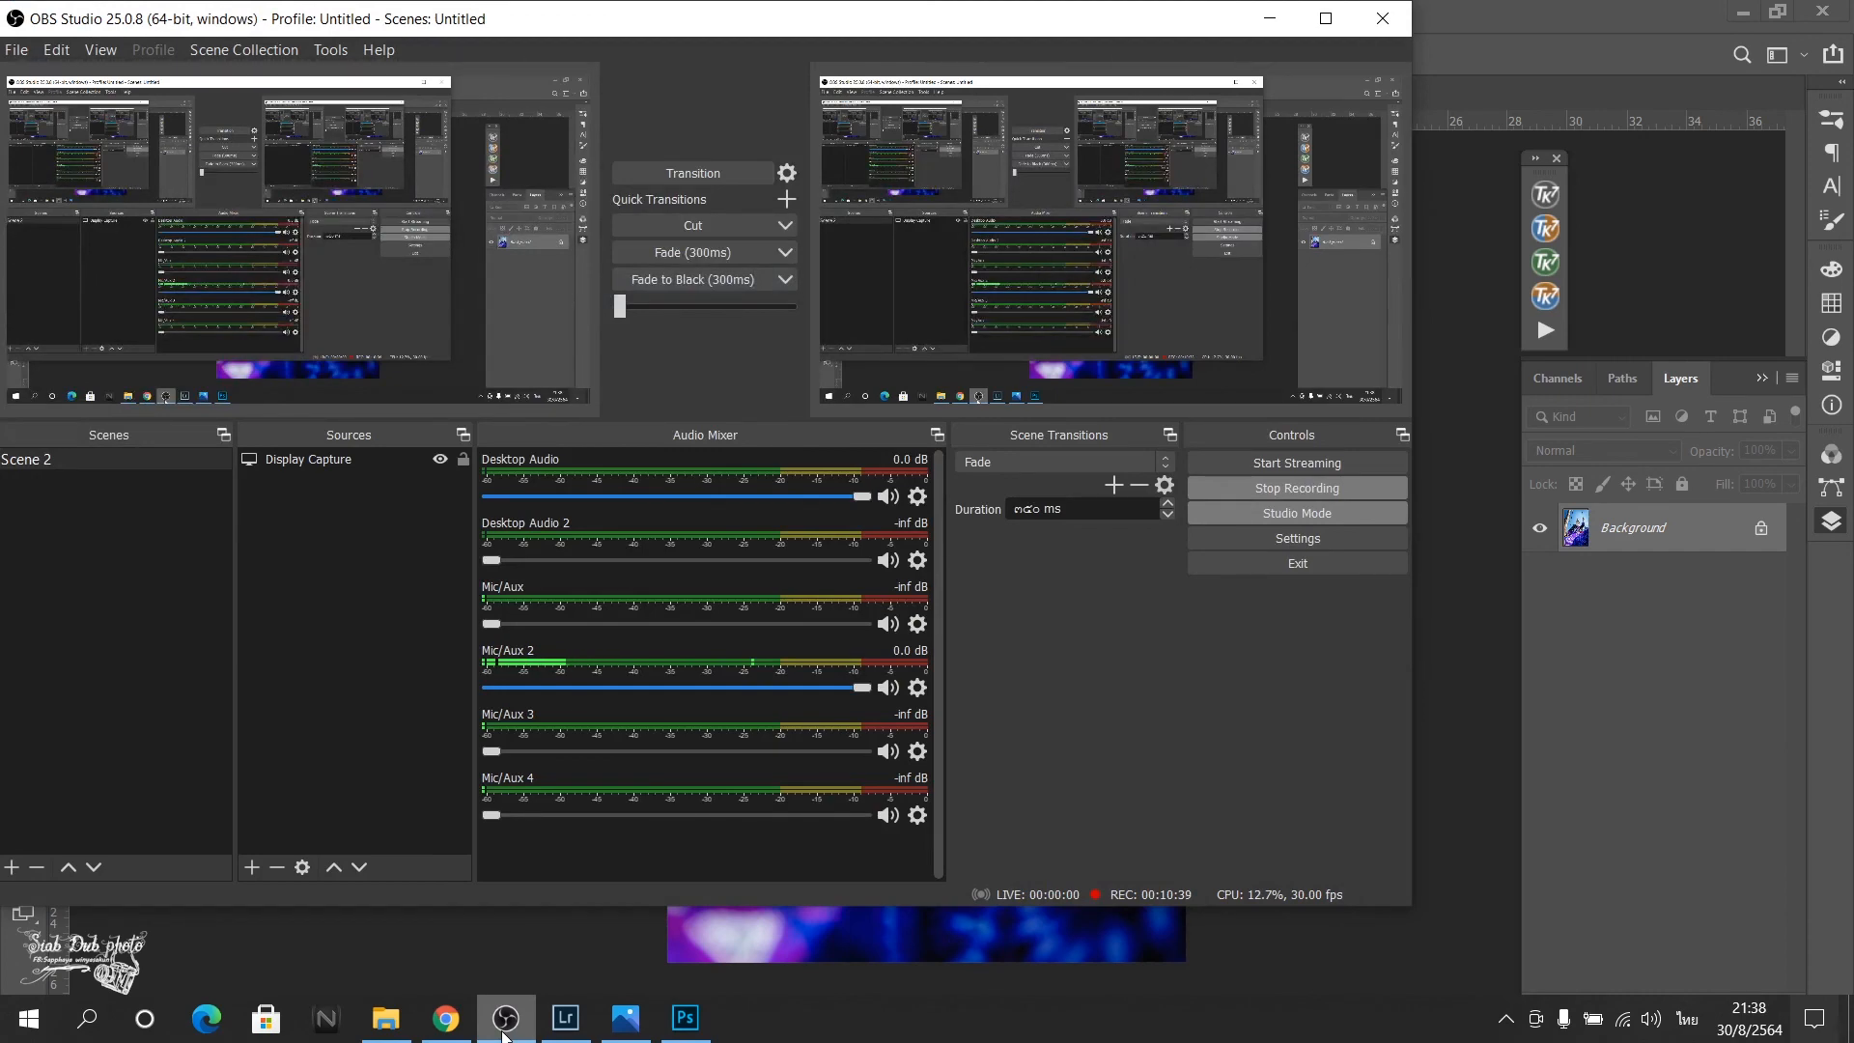
click(502, 1033)
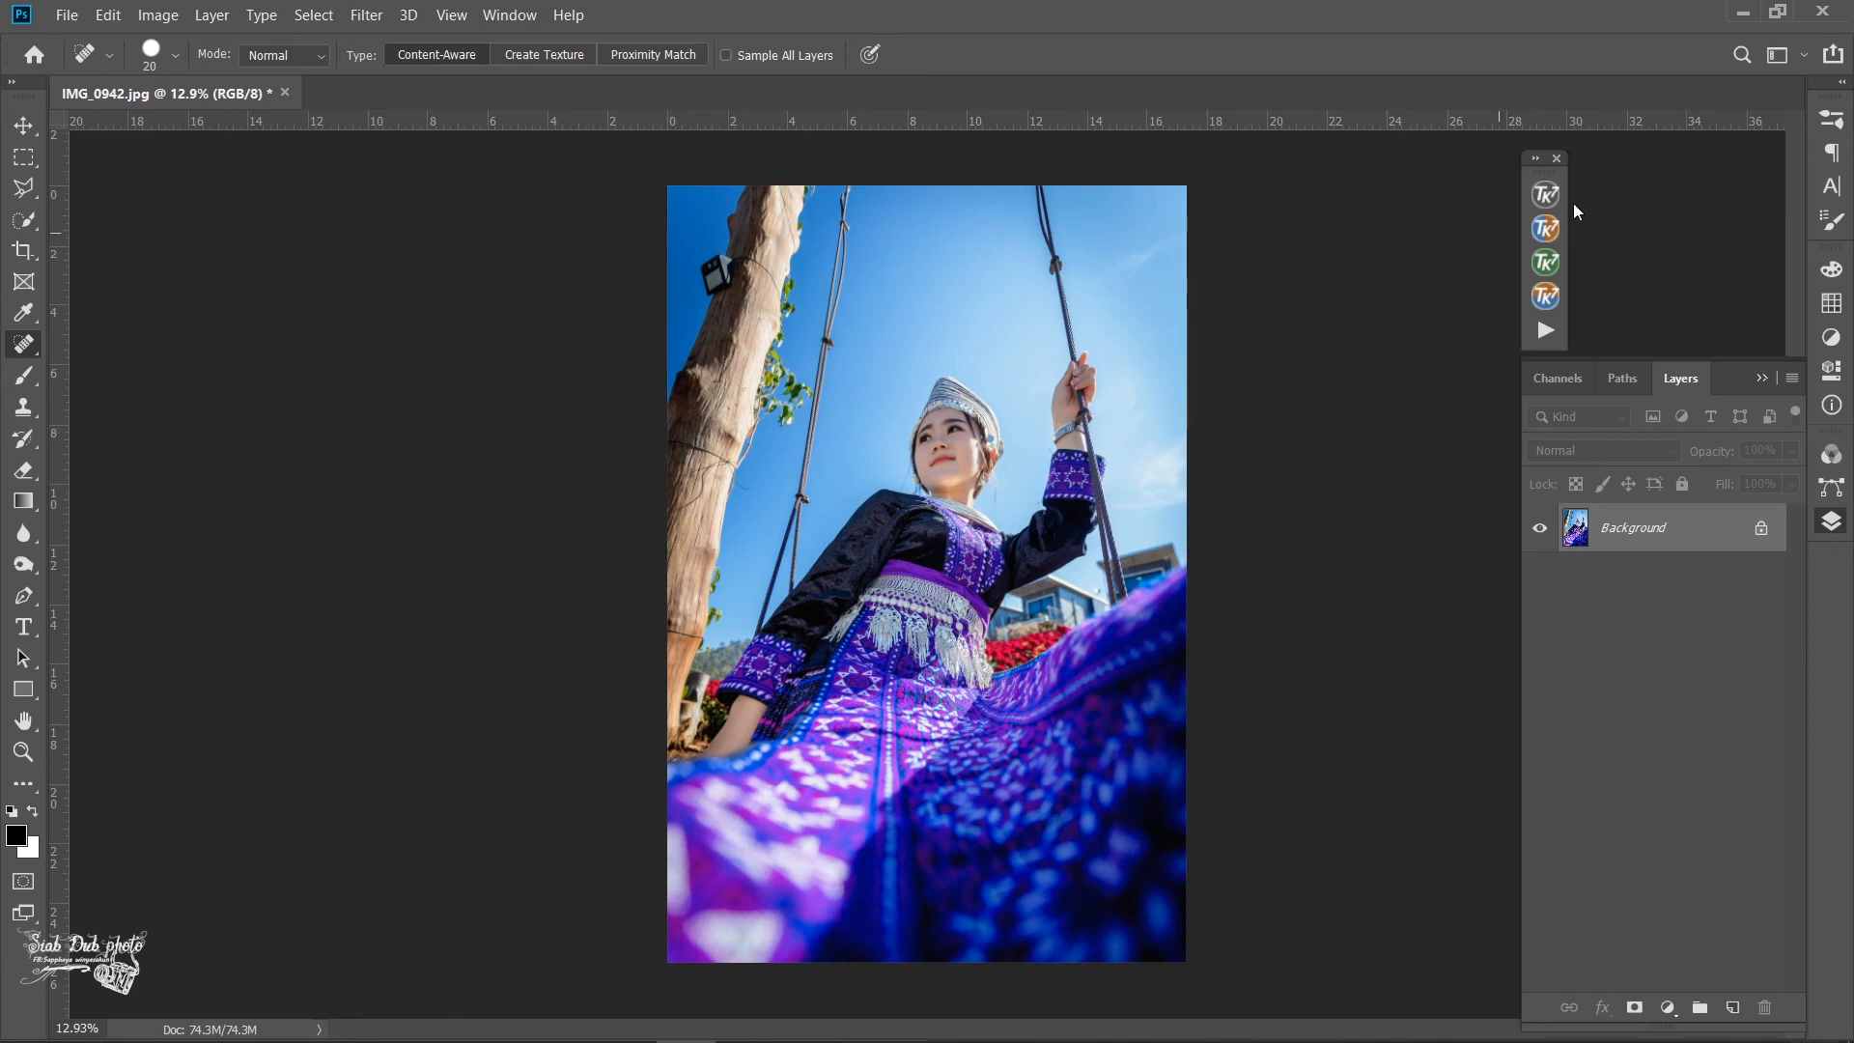
click(498, 1028)
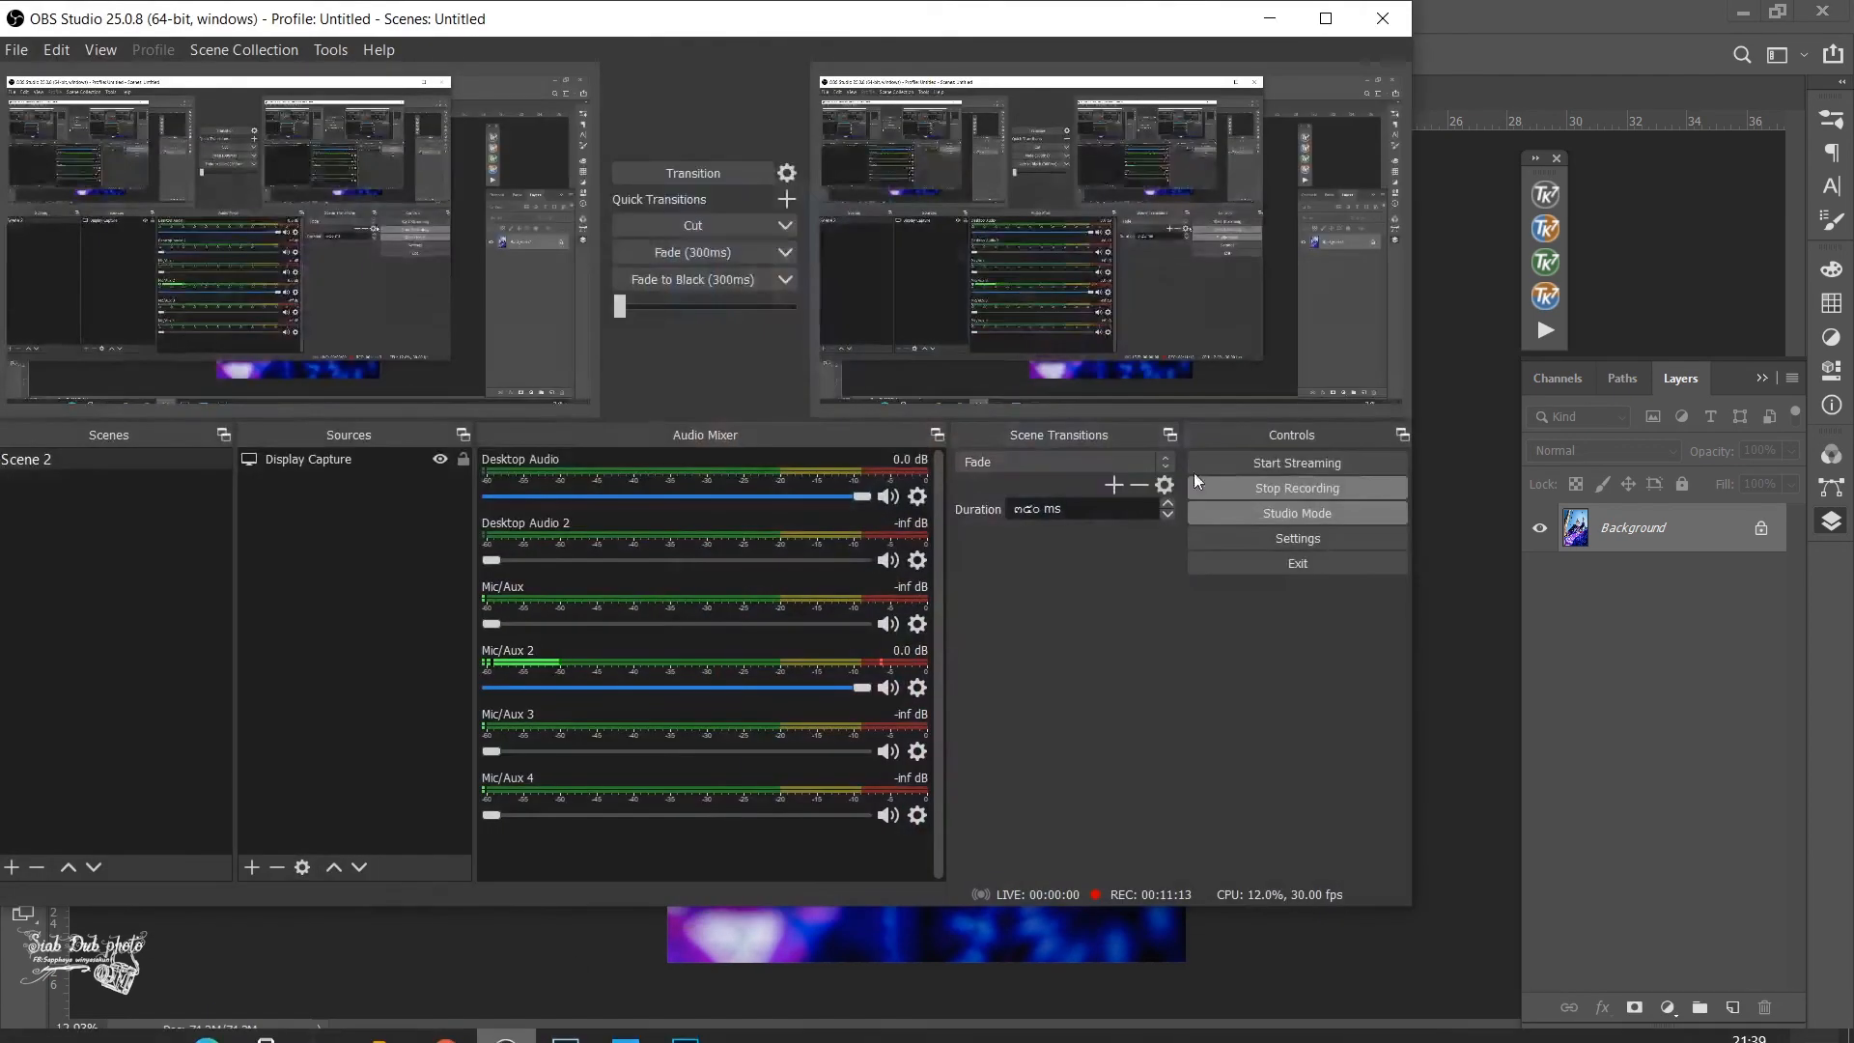
click(1292, 489)
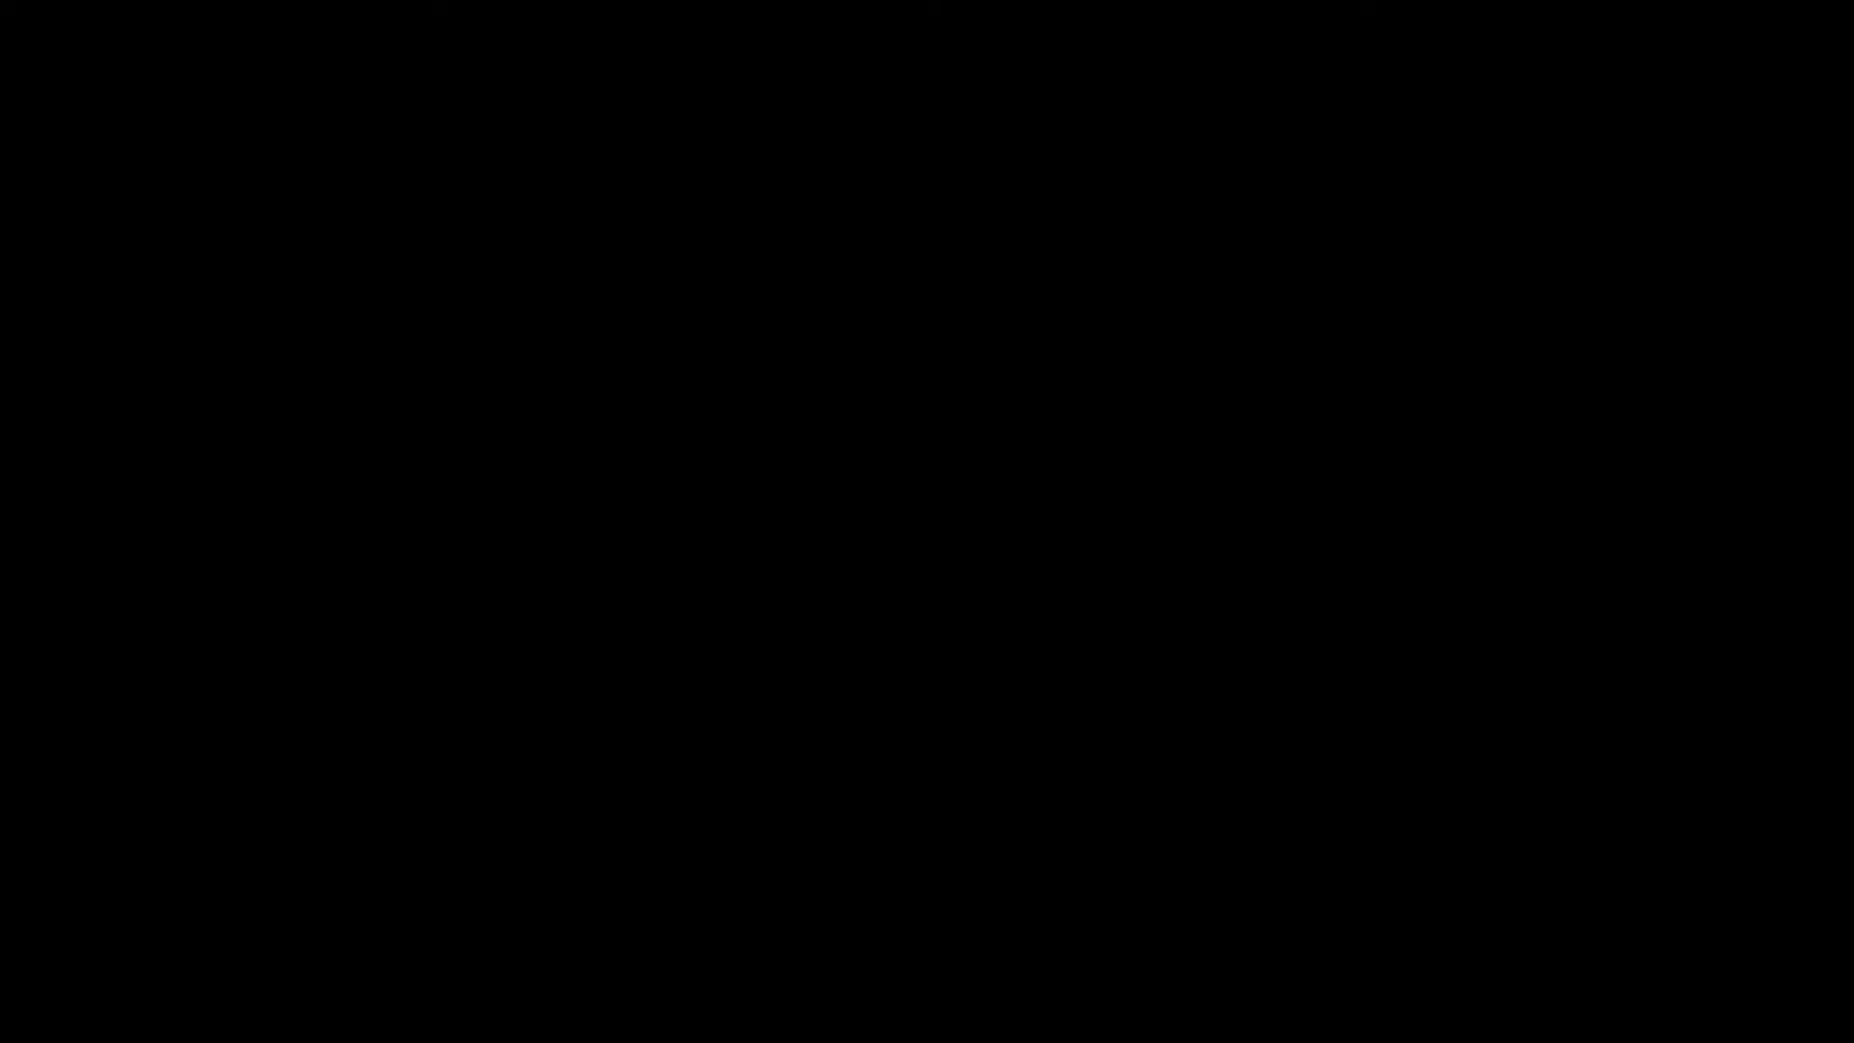